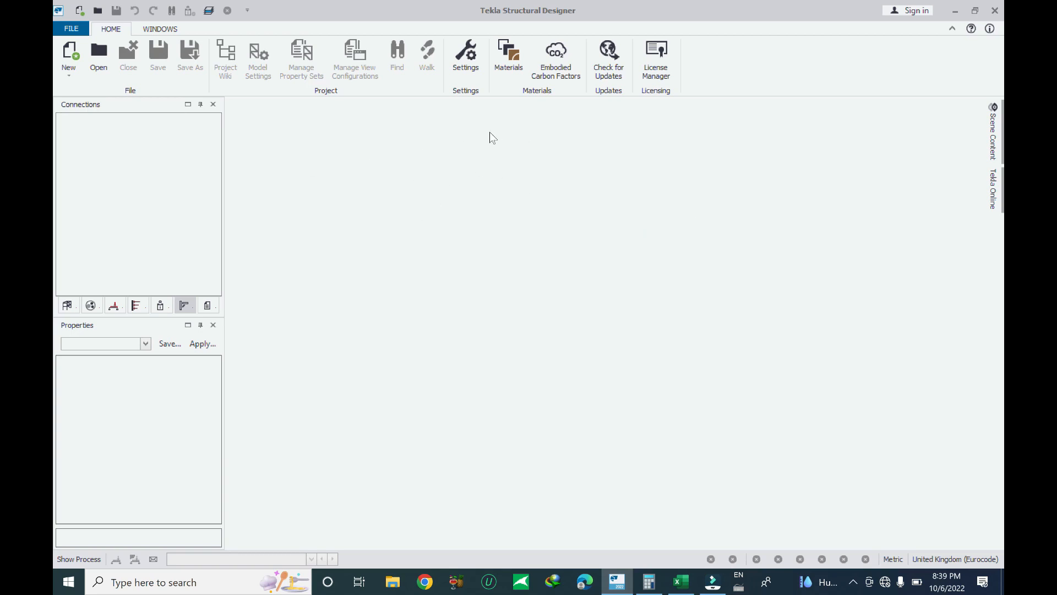
Create a new model and start the Rectangular Wizard for construction lines on the base level.
{"action": "left_click", "coordinate": [75, 28]}
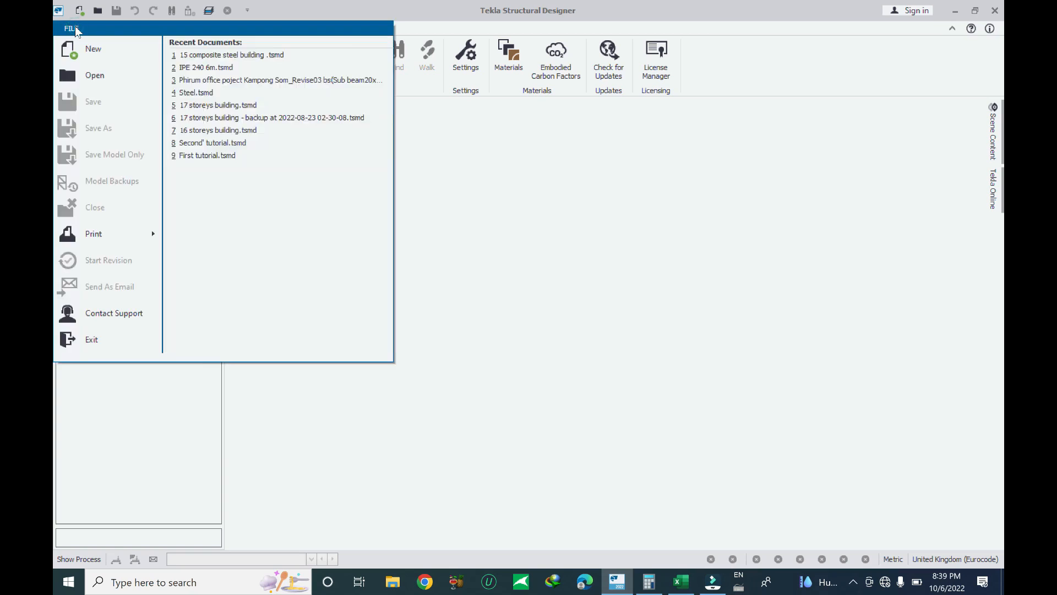
{"action": "left_click", "coordinate": [94, 53]}
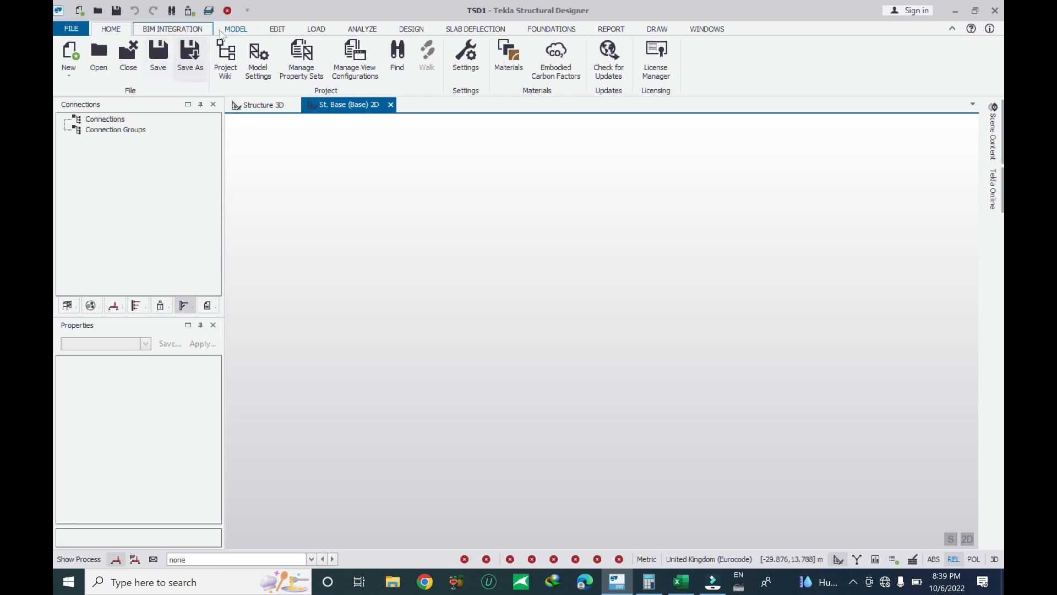
{"action": "left_click", "coordinate": [246, 31]}
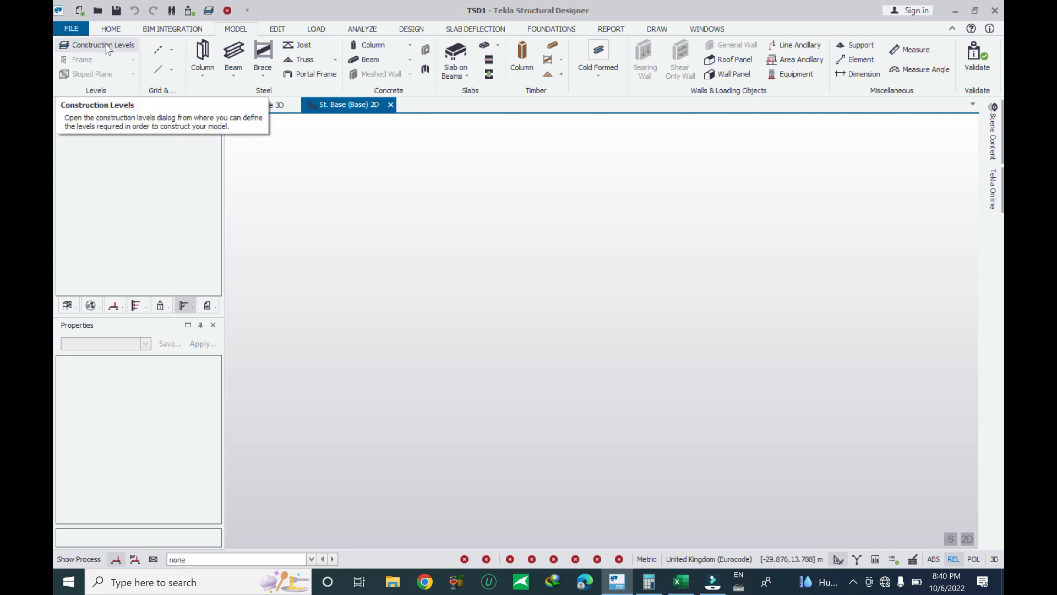
{"action": "left_click", "coordinate": [172, 69]}
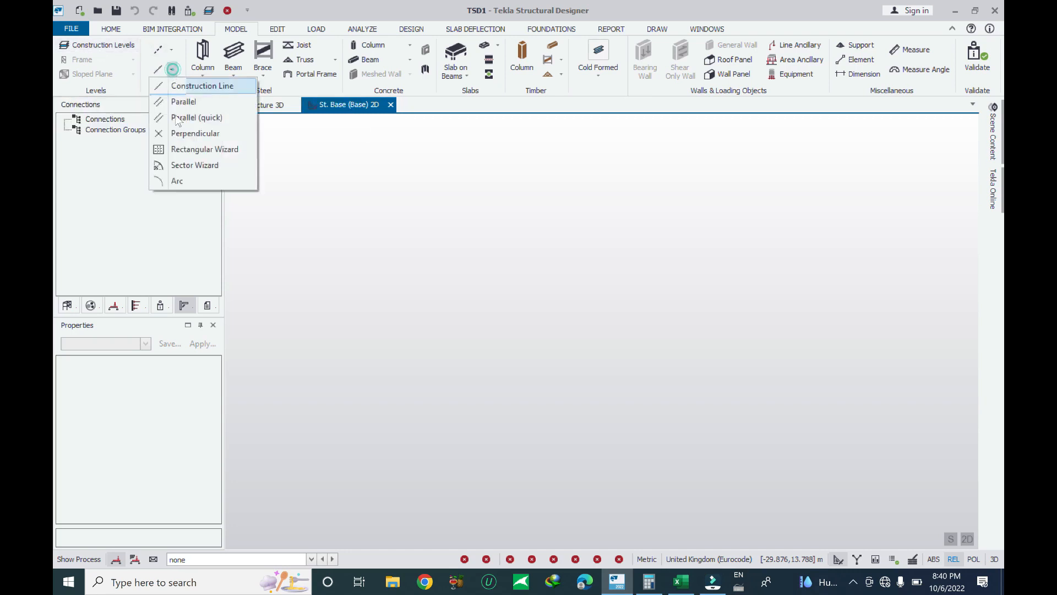
{"action": "left_click", "coordinate": [205, 149]}
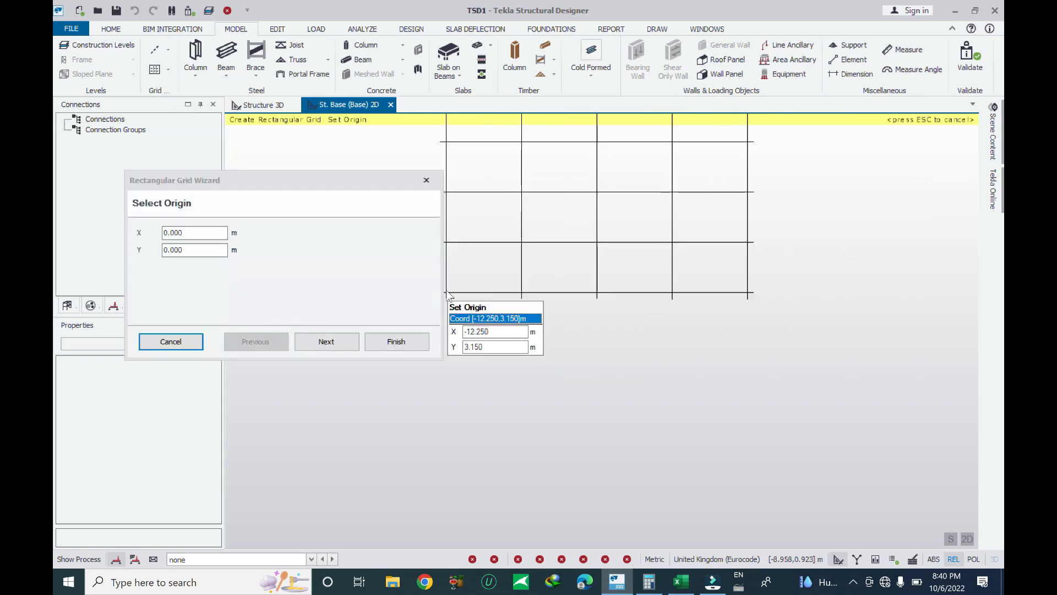
Accept the default origin and all-lines generation, and set irregular X direction bays of 1.5,1.5,1.5 m.
{"action": "left_click", "coordinate": [330, 340]}
{"action": "left_click", "coordinate": [332, 342]}
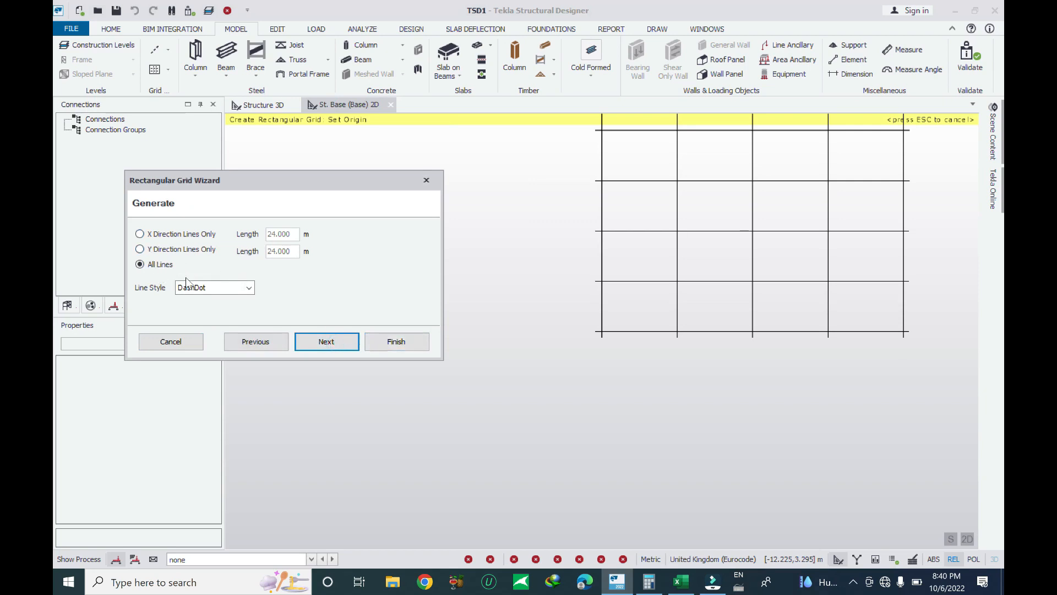
{"action": "left_click", "coordinate": [317, 337]}
{"action": "left_click", "coordinate": [161, 254]}
{"action": "left_click", "coordinate": [243, 257]}
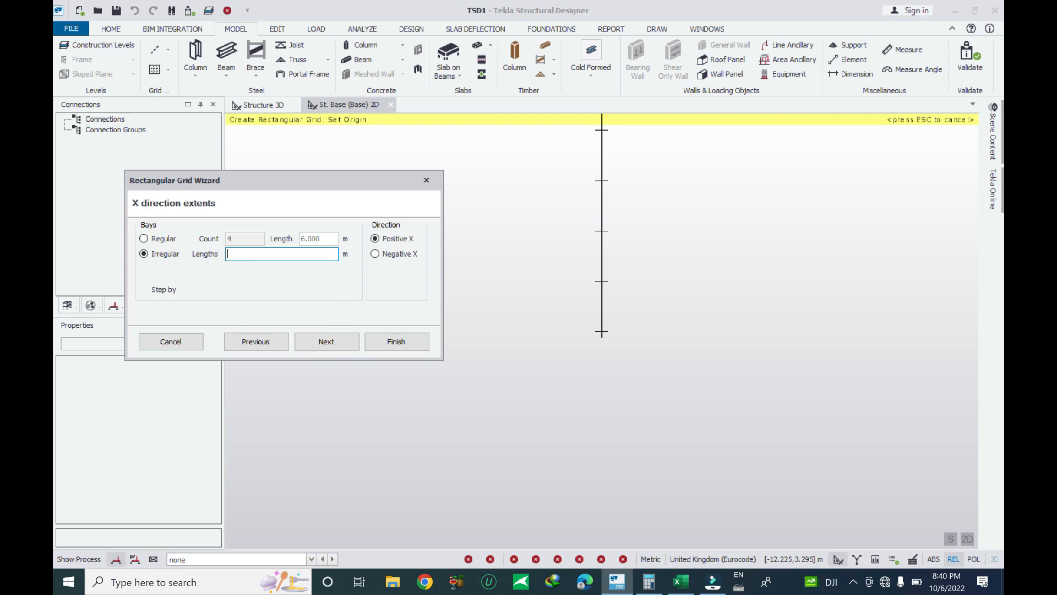
{"action": "type", "text": "1.5"}
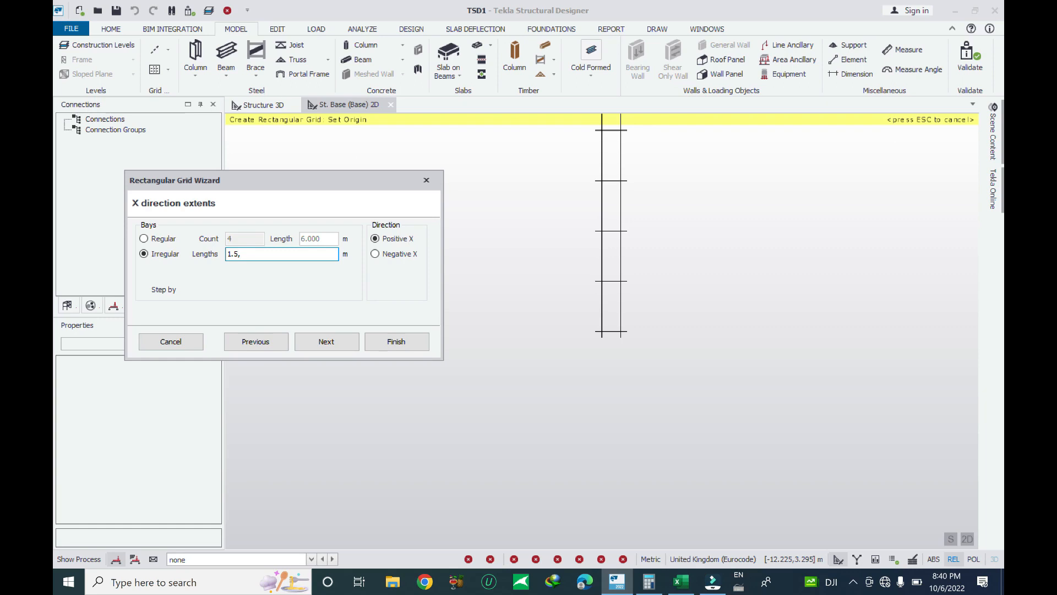
{"action": "type", "text": ",1.5,"}
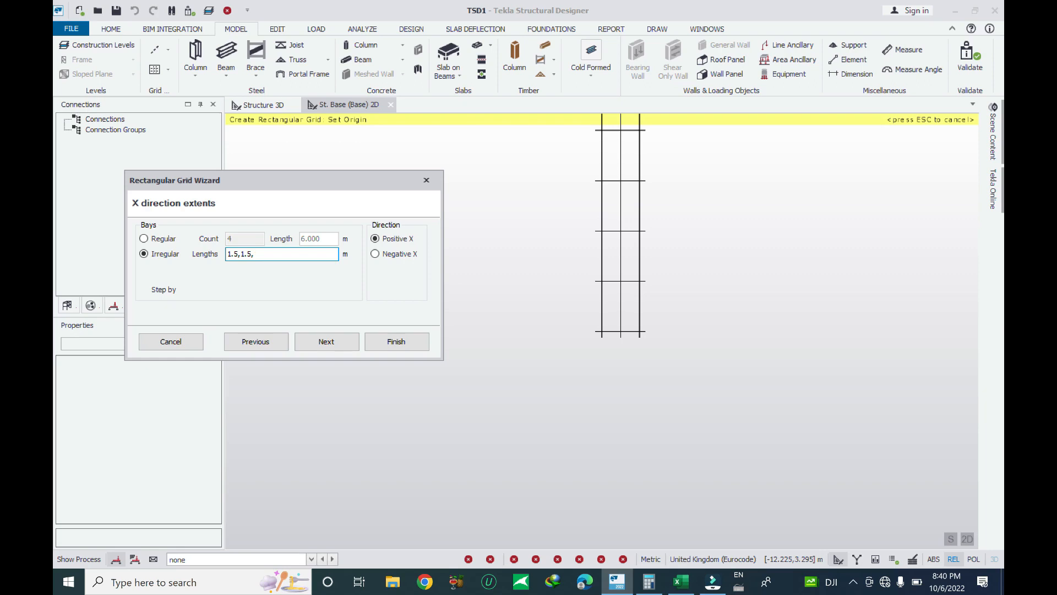
{"action": "type", "text": "1.5"}
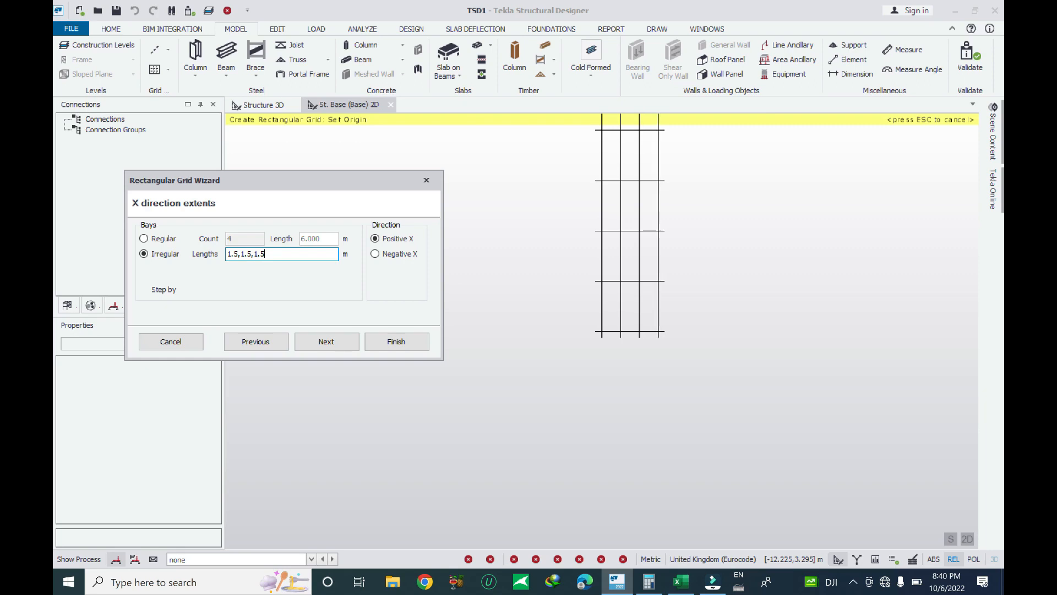
{"action": "scroll", "coordinate": [630, 328], "scroll_direction": "up", "scroll_amount": 3}
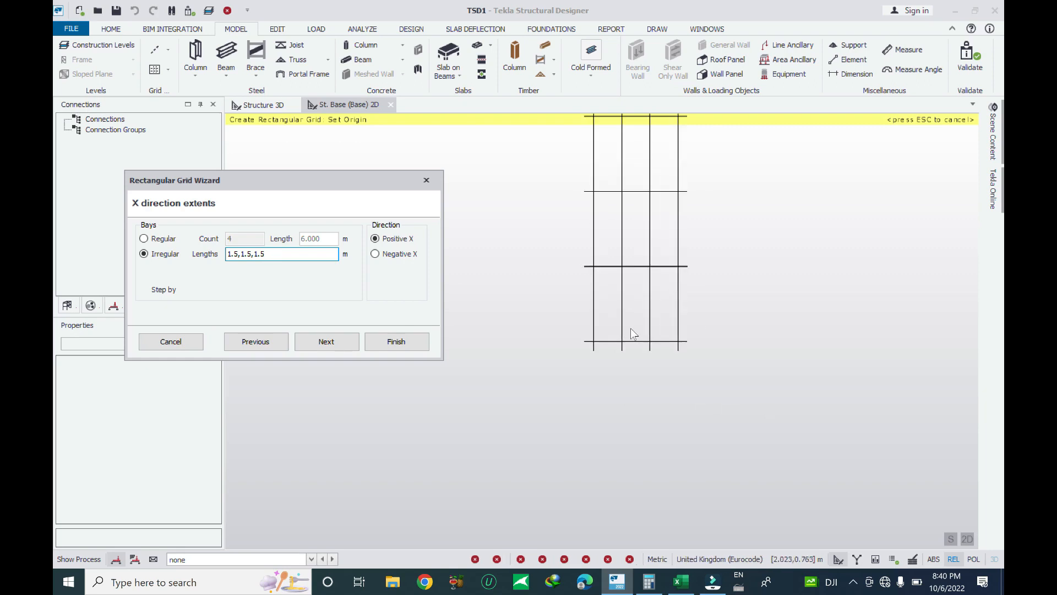
Set the Y direction extents to irregular bays of 3*1.5 m.
{"action": "left_click", "coordinate": [327, 342]}
{"action": "left_click", "coordinate": [158, 255]}
{"action": "left_click", "coordinate": [261, 254]}
{"action": "type", "text": "1.5"}
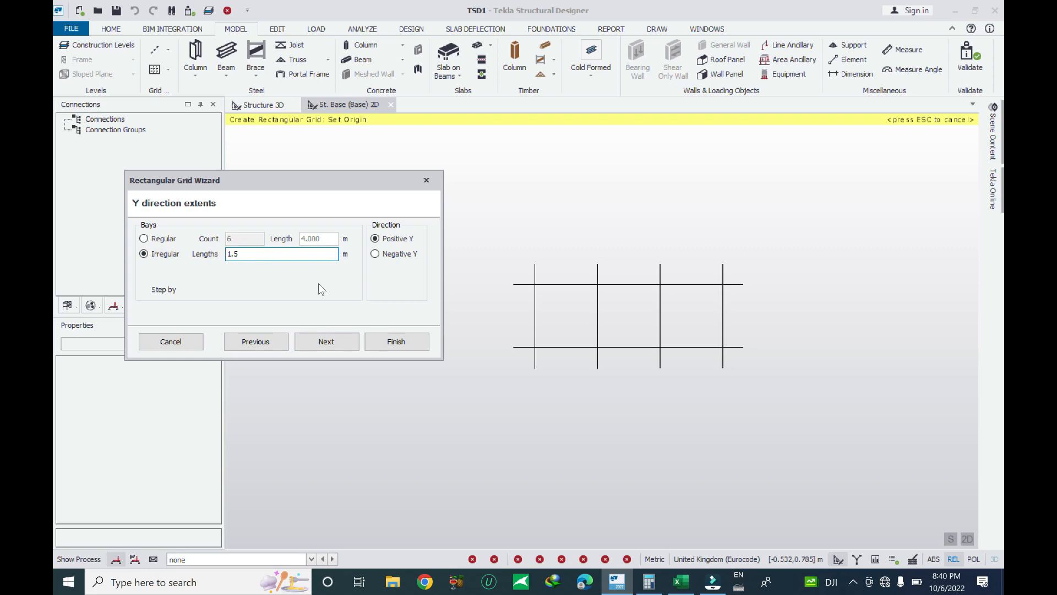
{"action": "left_click", "coordinate": [231, 253]}
{"action": "type", "text": "3*"}
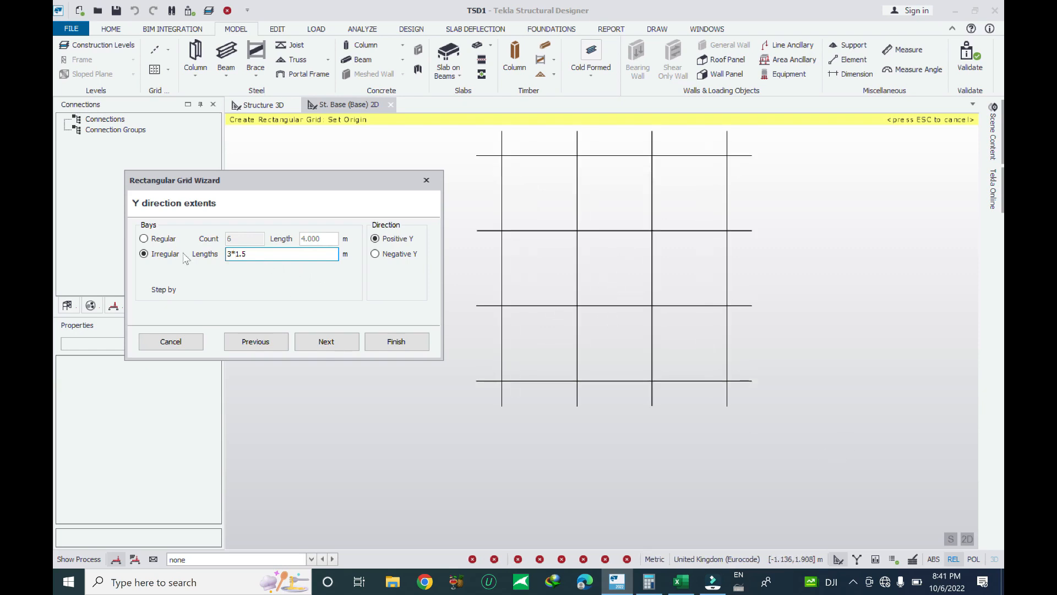
Return to the X direction extents and change the irregular bay lengths to 1*1.5,2,1.5 m.
{"action": "left_click", "coordinate": [265, 345]}
{"action": "left_click", "coordinate": [266, 344]}
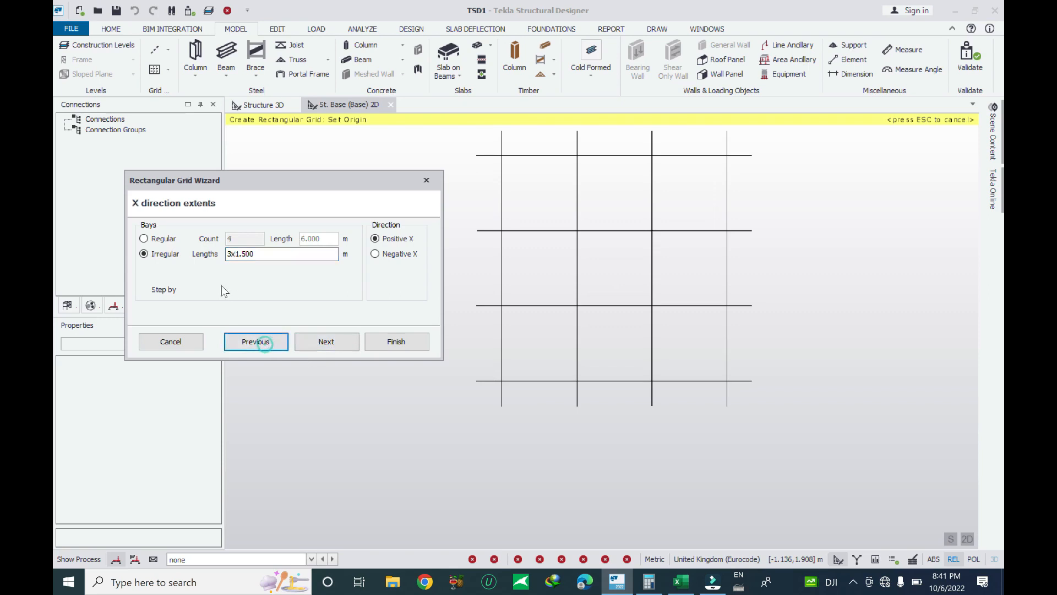
{"action": "left_click", "coordinate": [259, 341]}
{"action": "left_click", "coordinate": [323, 343]}
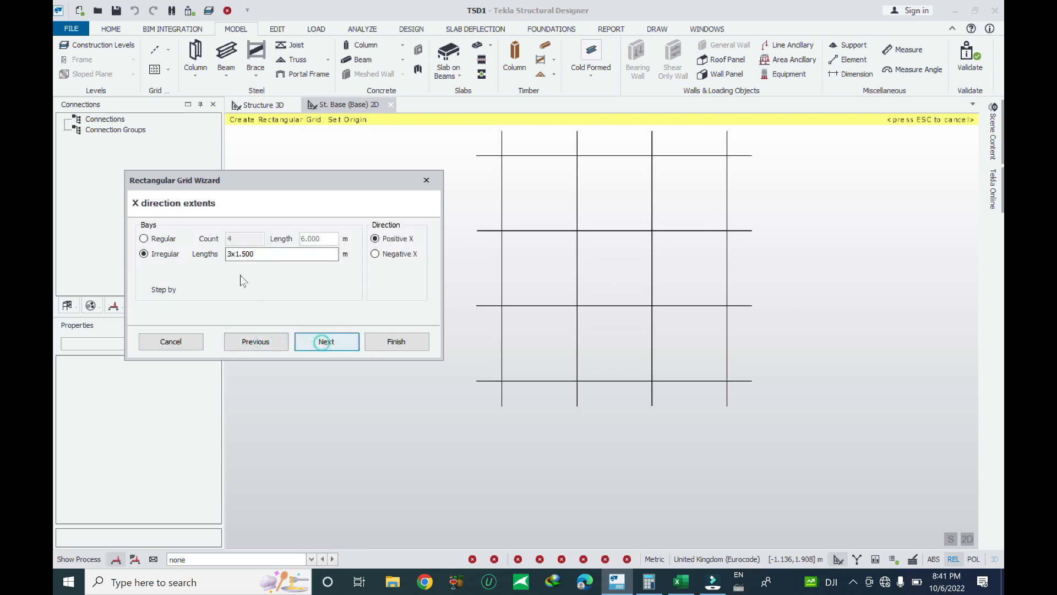
{"action": "left_click", "coordinate": [235, 254]}
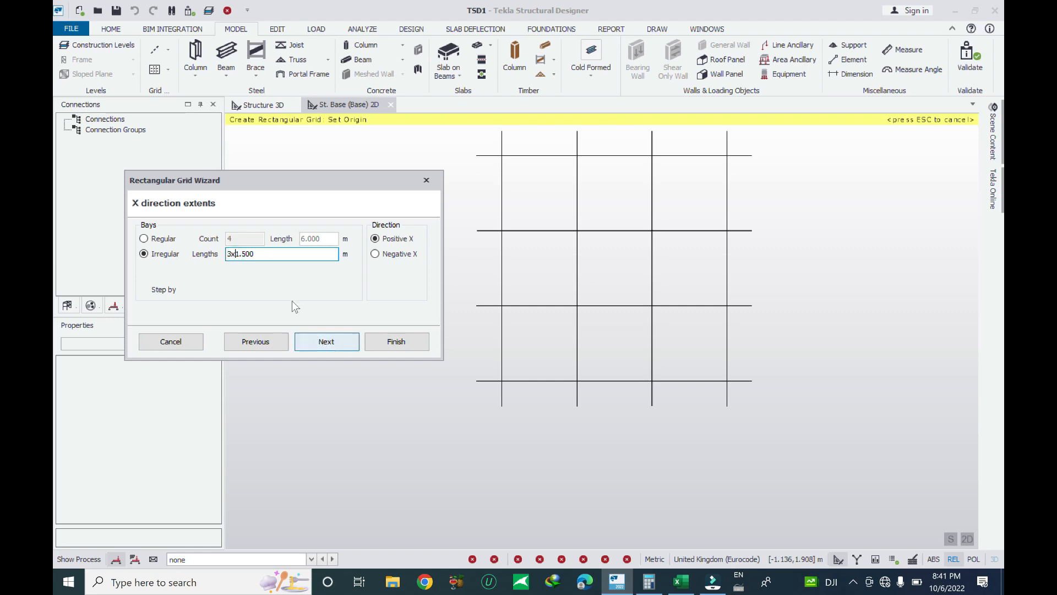
{"action": "double_click", "coordinate": [260, 254]}
{"action": "type", "text": "1*"}
{"action": "type", "text": "1,"}
{"action": "type", "text": "5,"}
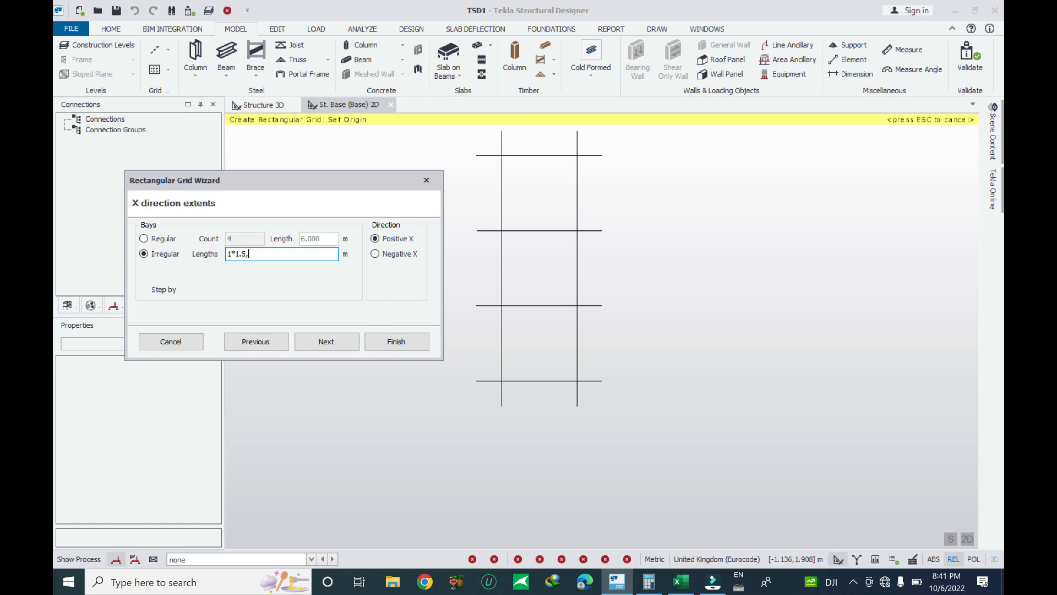
{"action": "type", "text": "2,1.5"}
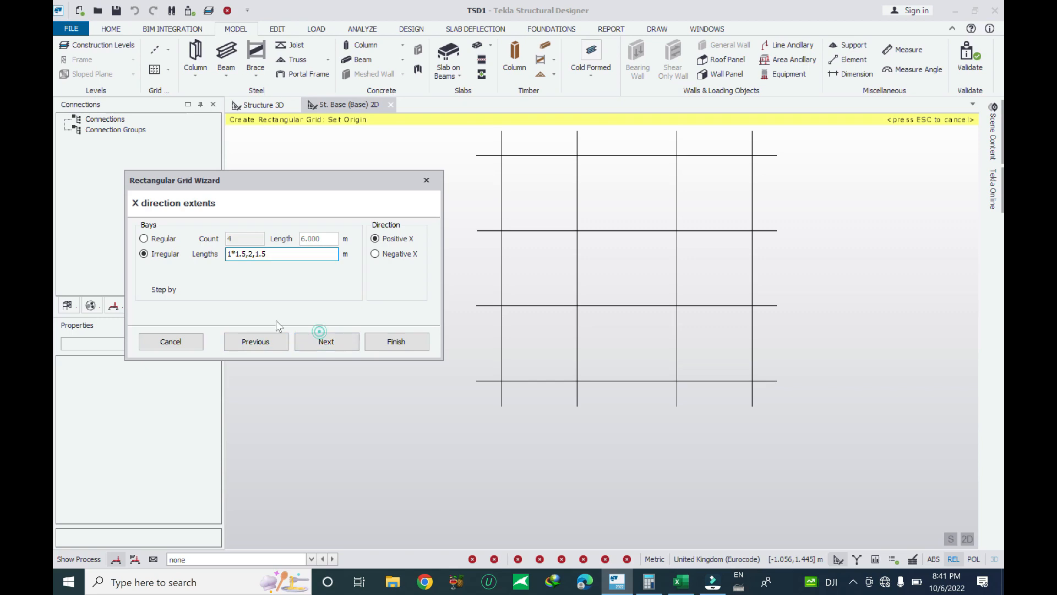
Accept the X and Y extents and finish the wizard to create the grid with the default rotation.
{"action": "left_click", "coordinate": [320, 342]}
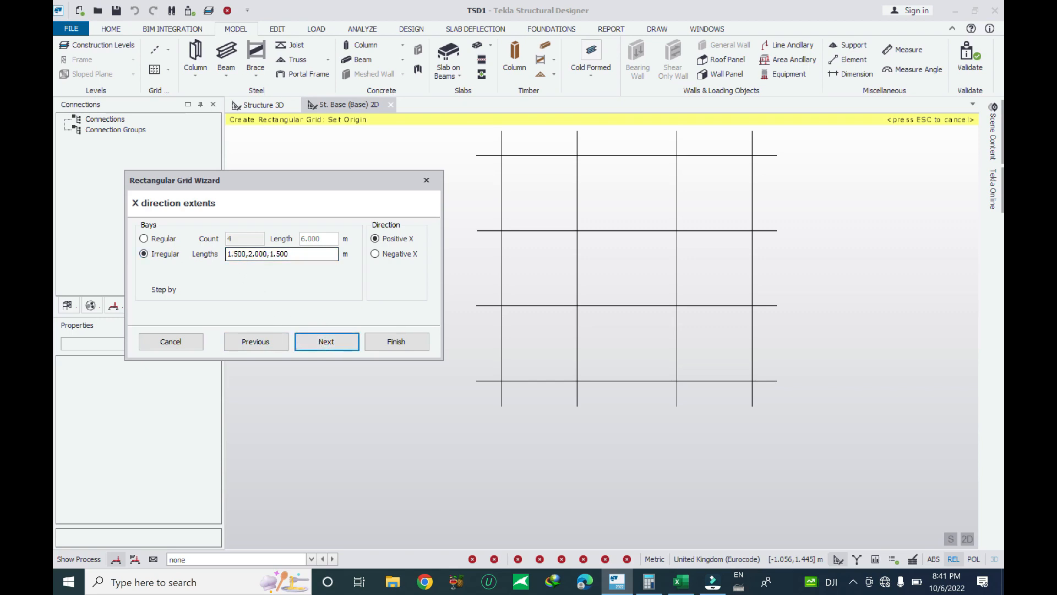
{"action": "left_click", "coordinate": [329, 339]}
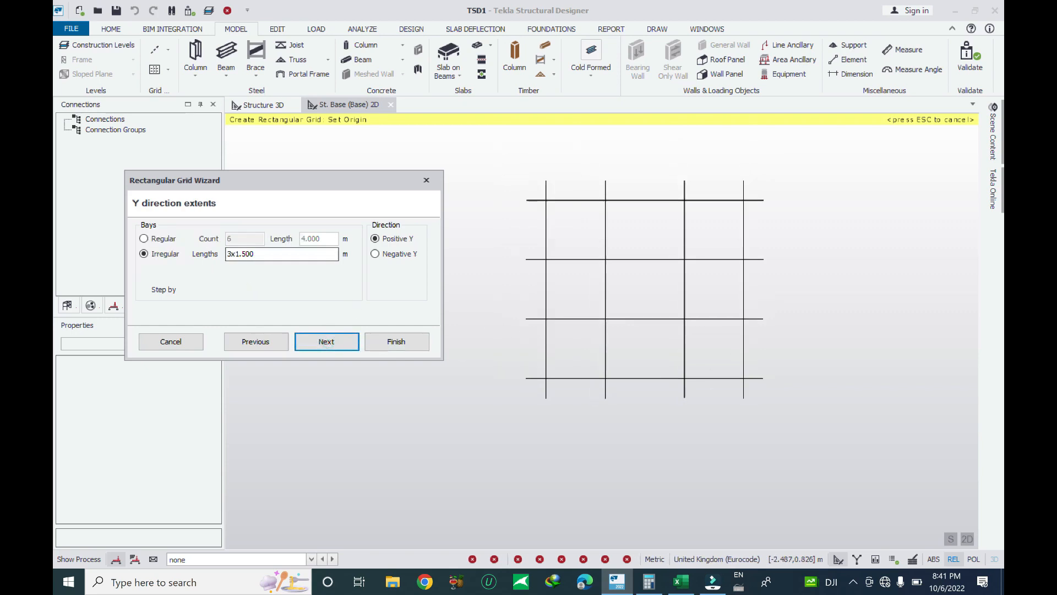
{"action": "left_click", "coordinate": [326, 341]}
{"action": "left_click", "coordinate": [395, 342]}
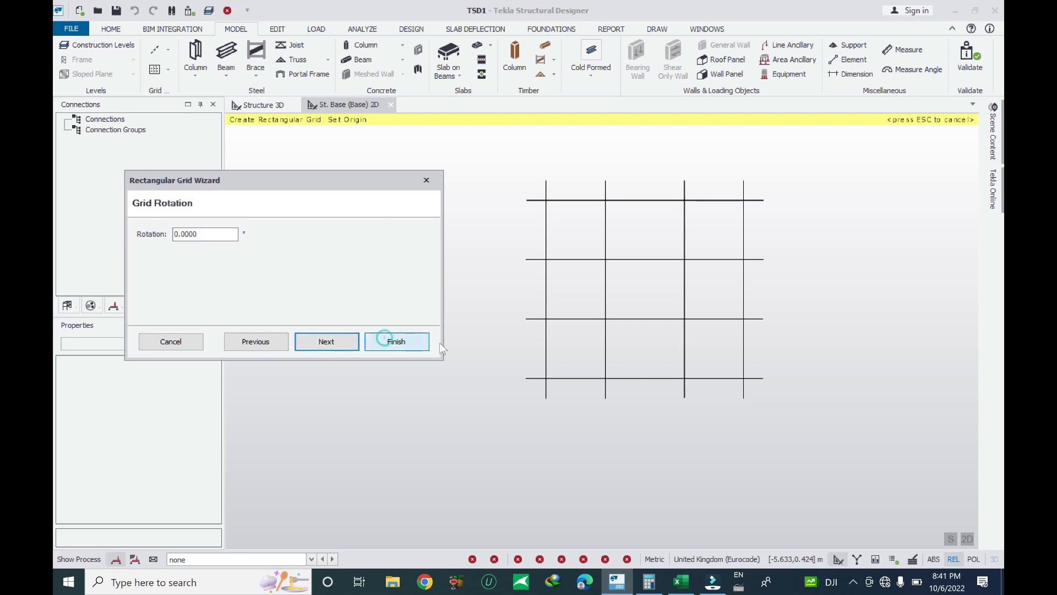
{"action": "scroll", "coordinate": [484, 333], "scroll_direction": "down", "scroll_amount": 2}
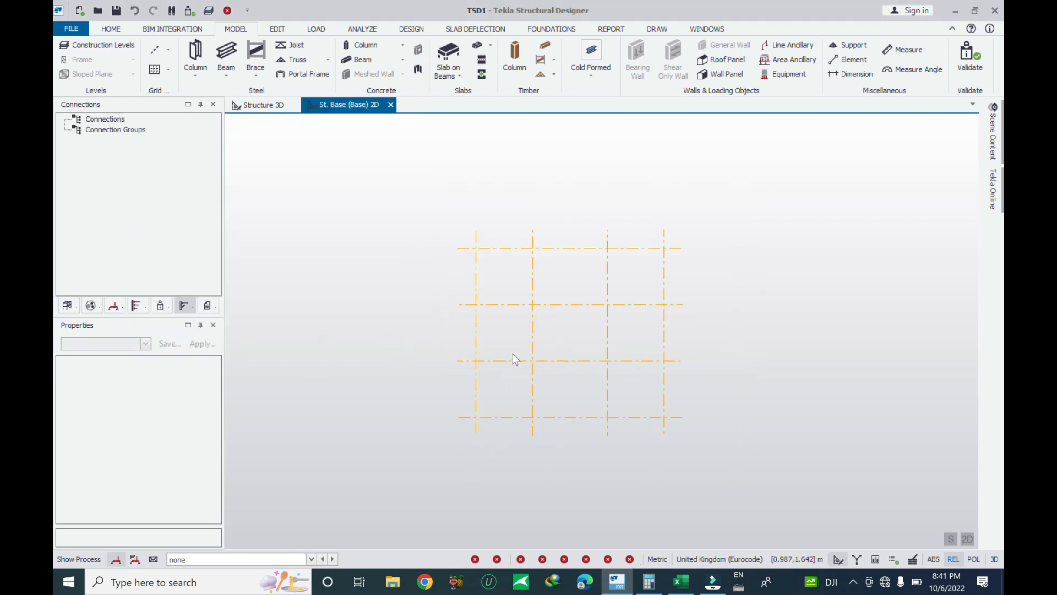
{"action": "middle_click_drag", "start_coordinate": [520, 313], "coordinate": [497, 306]}
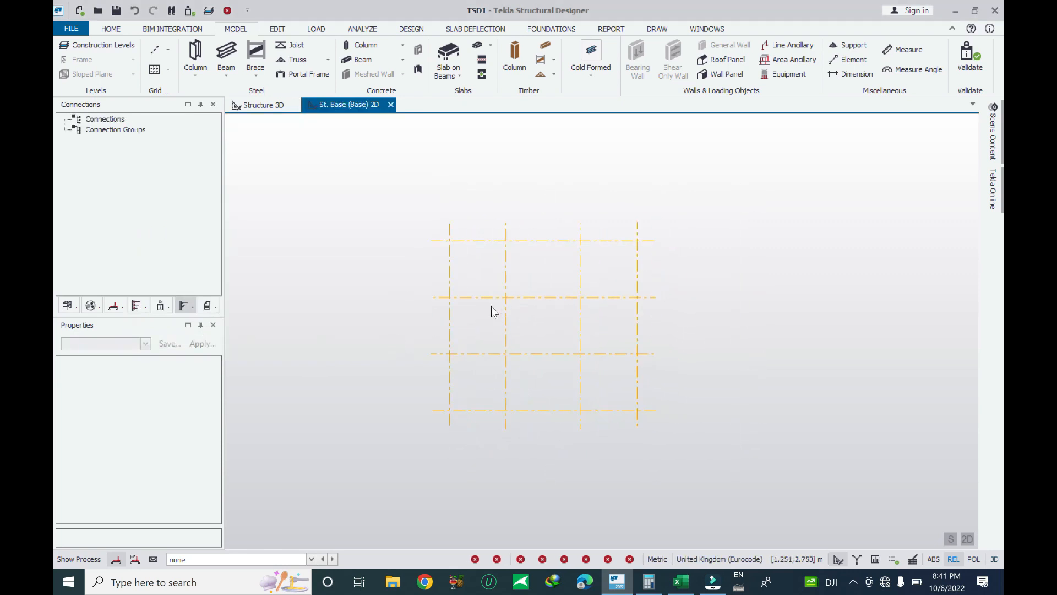
Insert a construction level above Base with a spacing of 1.5 m and apply the level changes.
{"action": "left_click", "coordinate": [93, 47]}
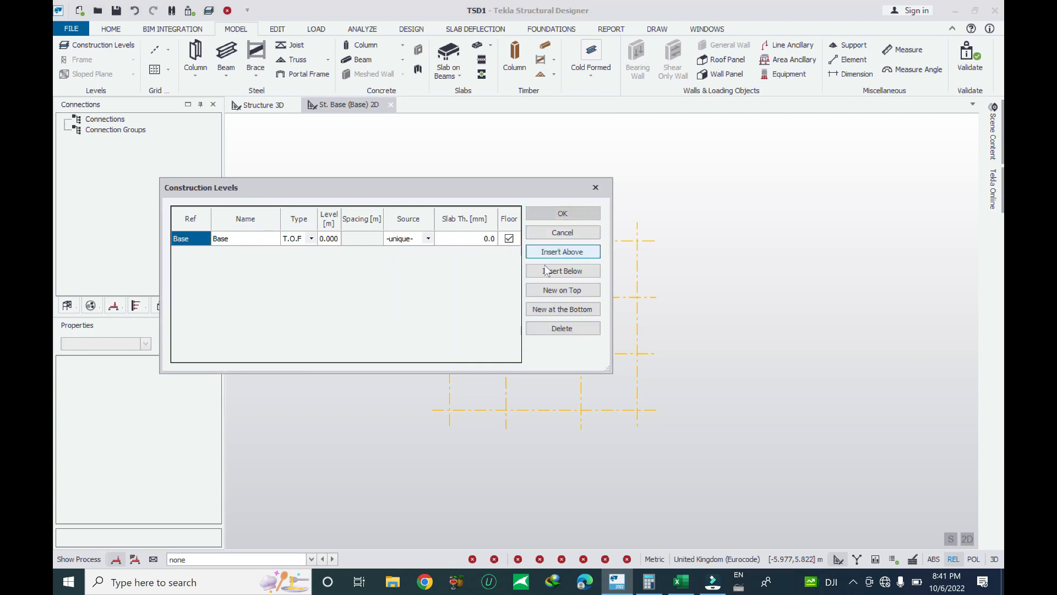
{"action": "left_click", "coordinate": [559, 251]}
{"action": "left_click", "coordinate": [366, 240]}
{"action": "left_click_drag", "start_coordinate": [388, 191], "coordinate": [336, 252]}
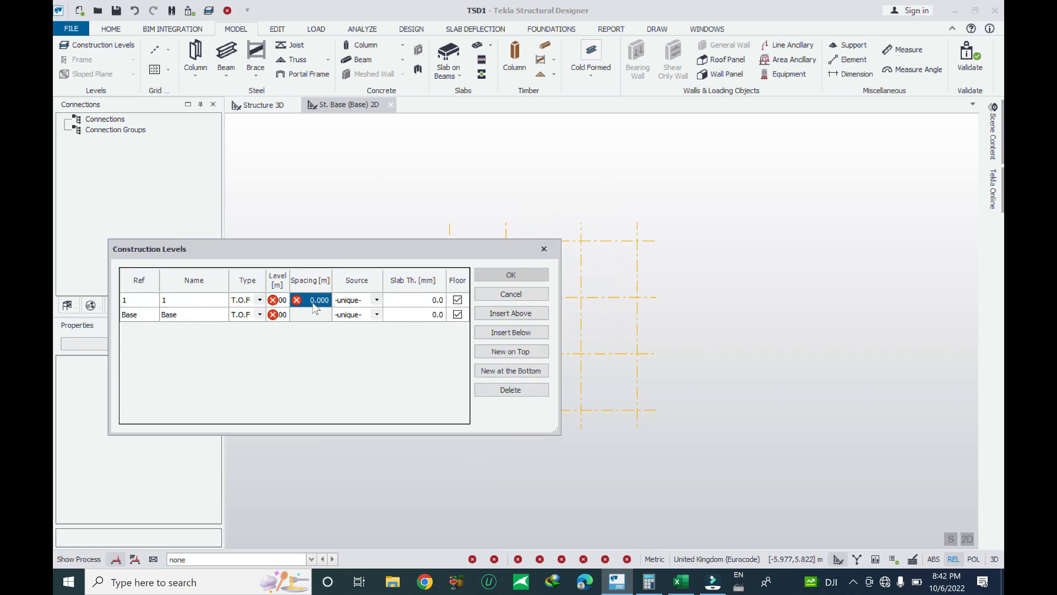
{"action": "type", "text": "1.5"}
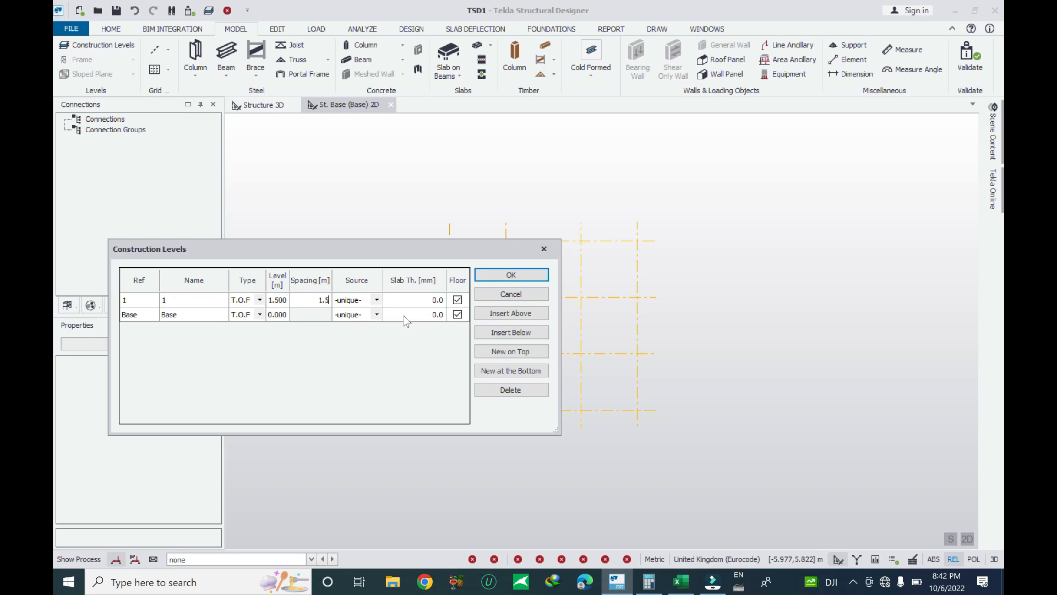
{"action": "left_click", "coordinate": [277, 314]}
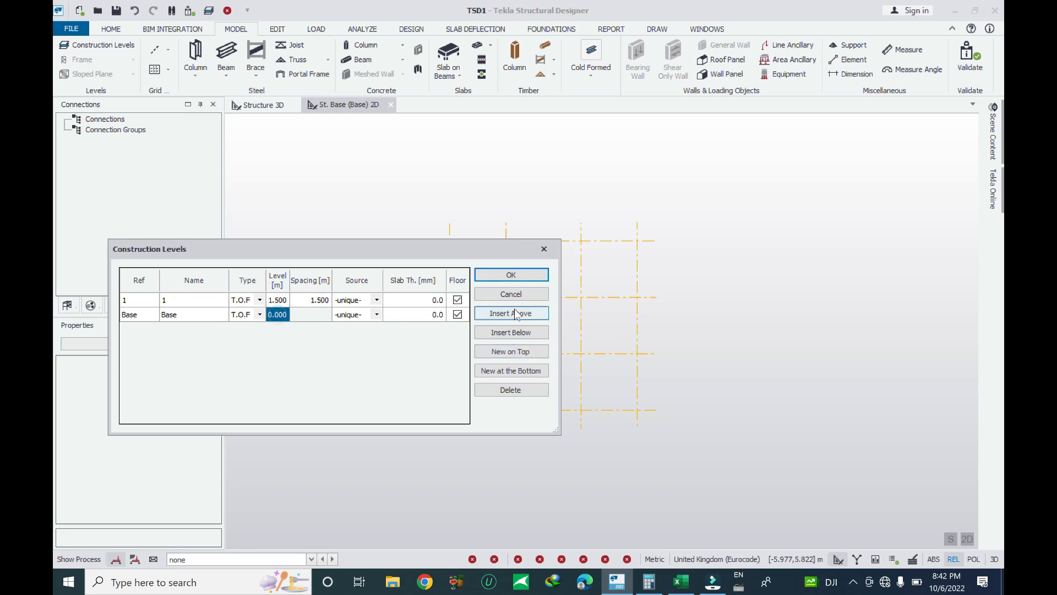
{"action": "left_click", "coordinate": [511, 275]}
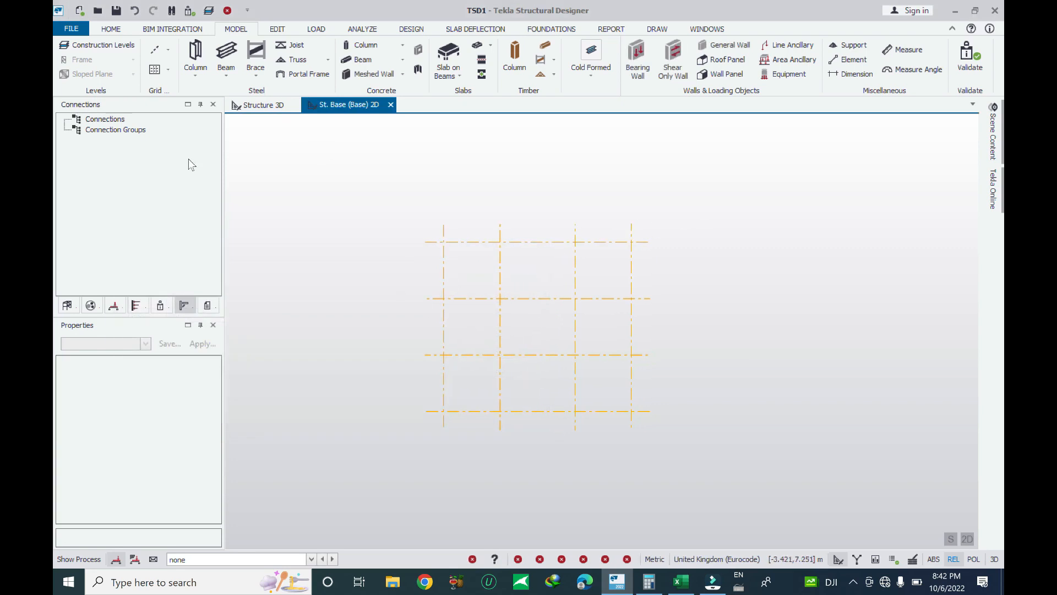
Show the Structure tree, expand its Levels and select the St. Base (Base) level.
{"action": "left_click", "coordinate": [70, 309]}
{"action": "left_click", "coordinate": [77, 129]}
{"action": "left_click", "coordinate": [134, 152]}
{"action": "left_click", "coordinate": [544, 309]}
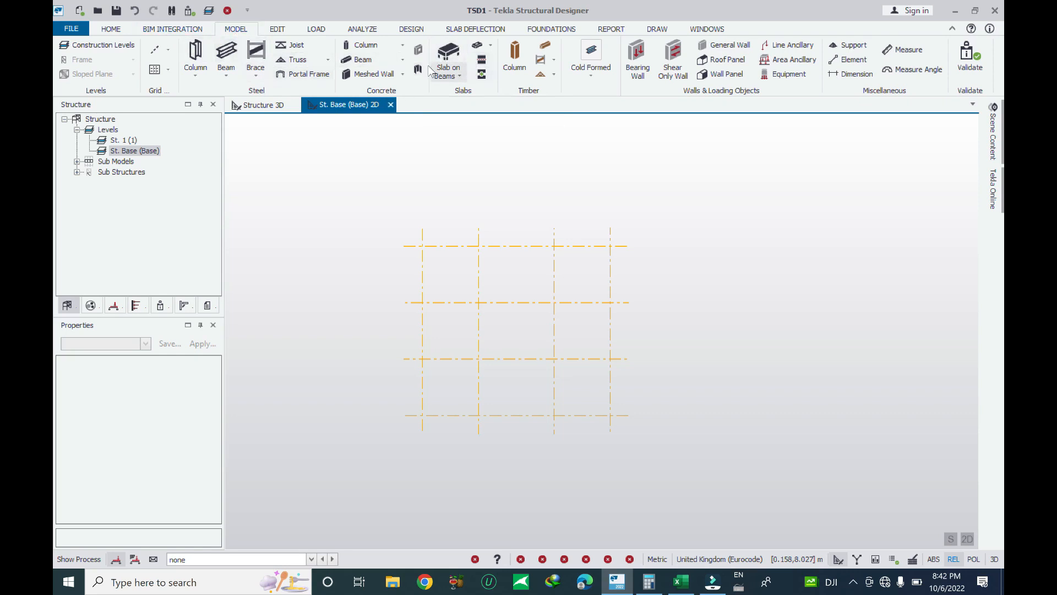
{"action": "left_click", "coordinate": [460, 77]}
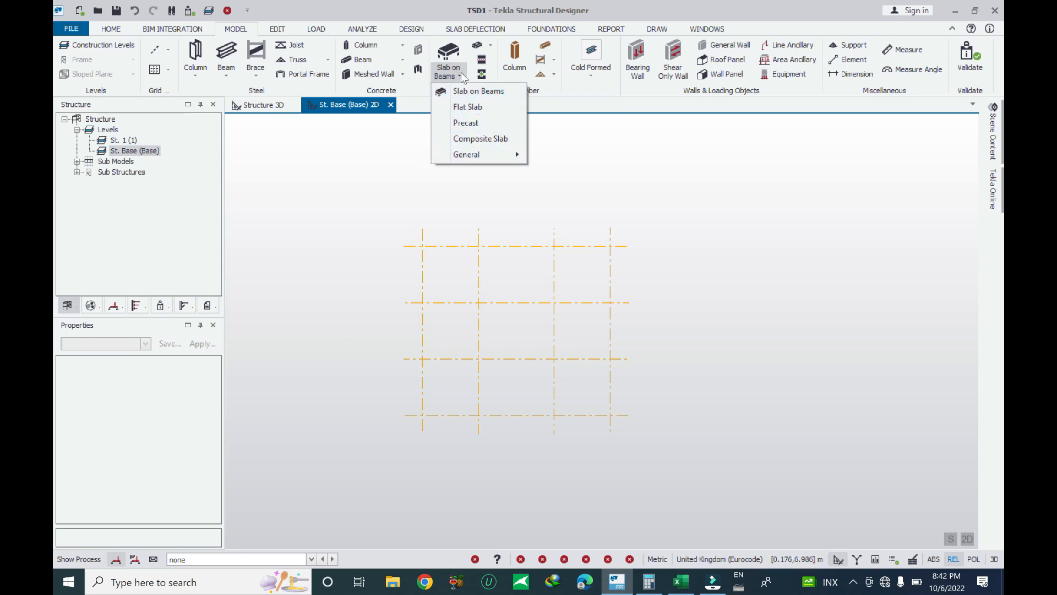
{"action": "left_click", "coordinate": [449, 56]}
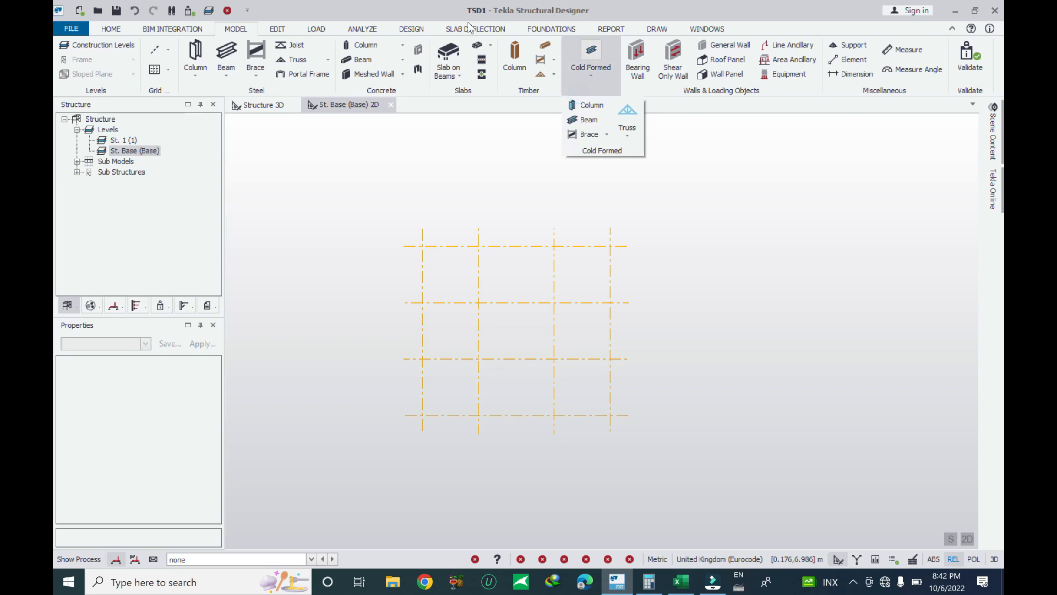
Start an area foundation mat with a 0 mm overhang and an overall depth of 500 mm.
{"action": "left_click", "coordinate": [540, 27]}
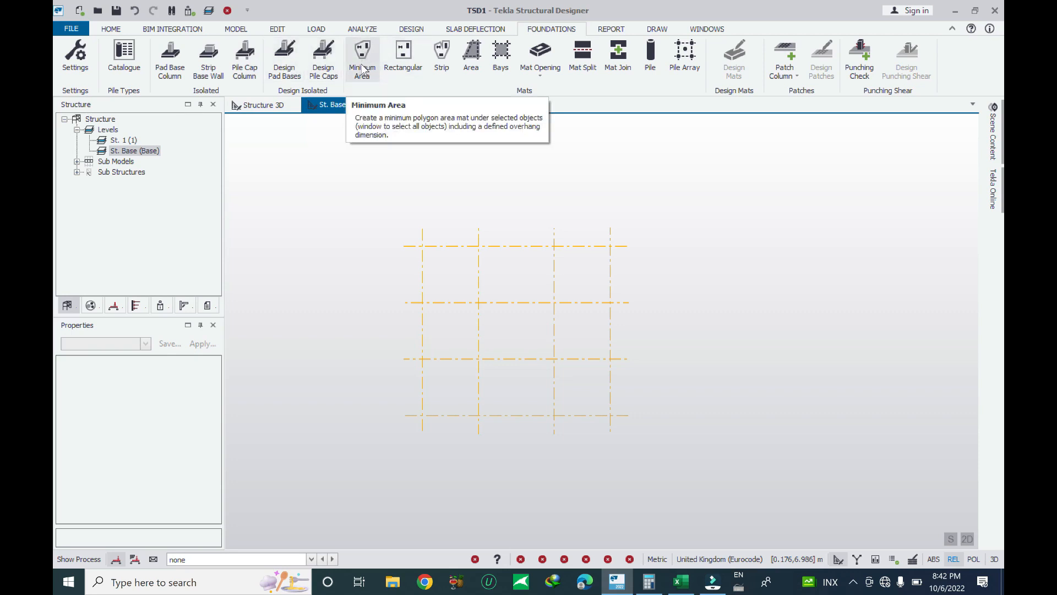
{"action": "left_click", "coordinate": [400, 52]}
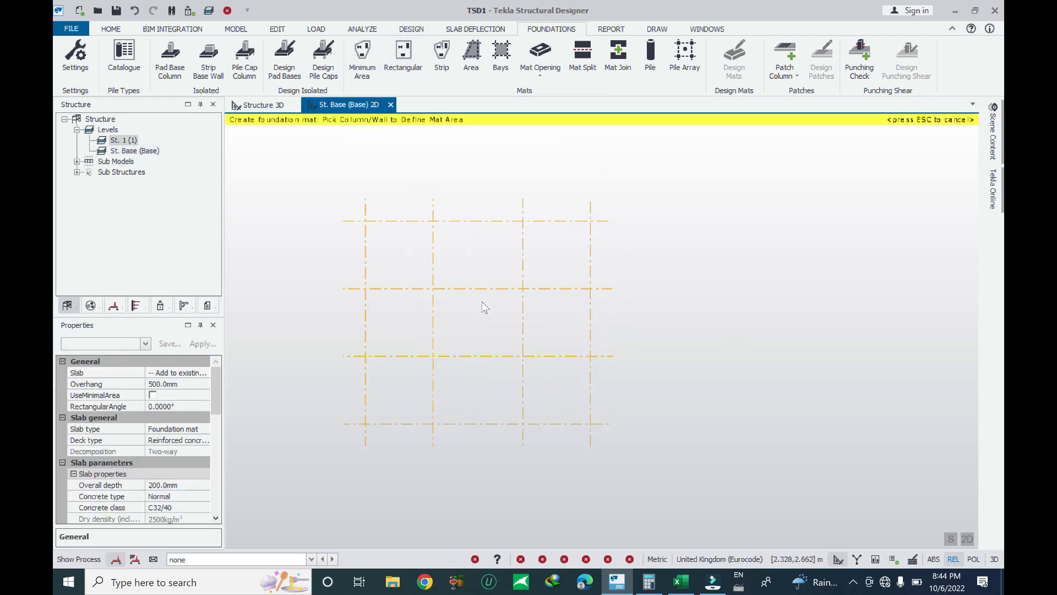
{"action": "scroll", "coordinate": [724, 350], "scroll_direction": "down", "scroll_amount": 3}
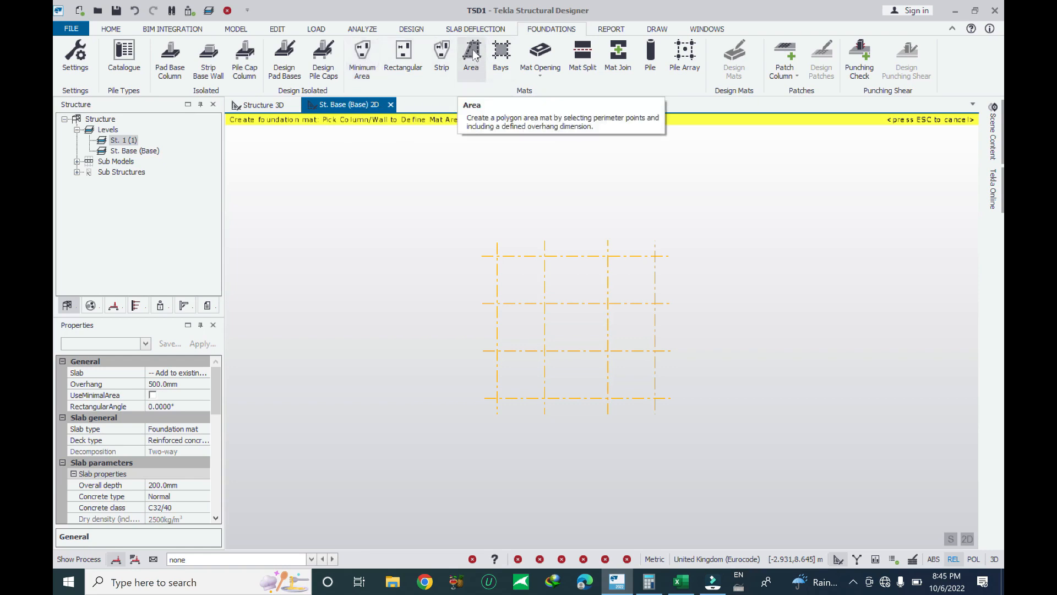
{"action": "scroll", "coordinate": [468, 275], "scroll_direction": "up", "scroll_amount": 5}
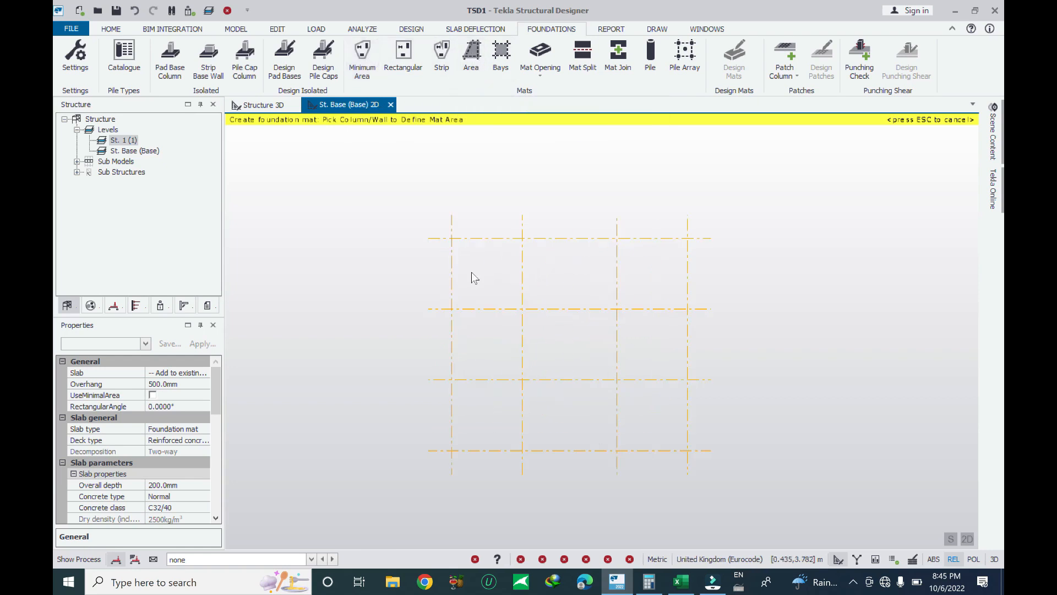
{"action": "scroll", "coordinate": [428, 228], "scroll_direction": "down", "scroll_amount": 1}
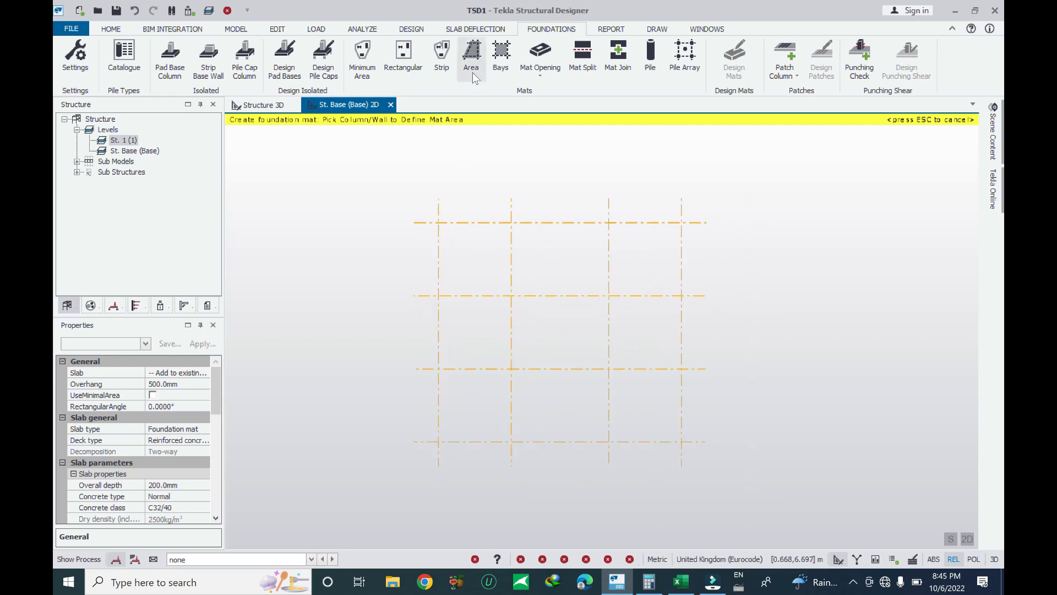
{"action": "left_click", "coordinate": [468, 53]}
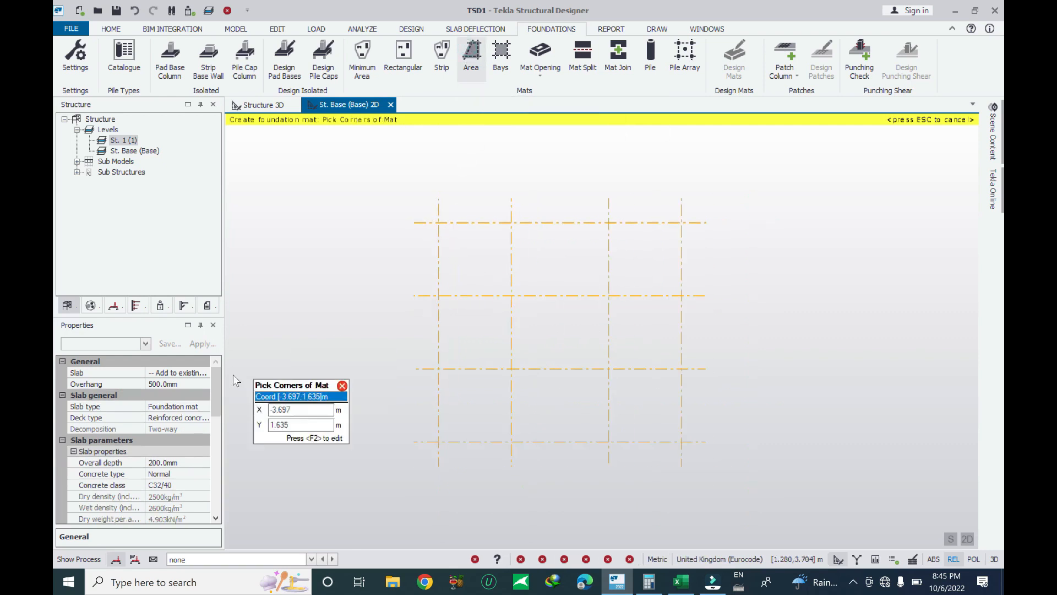
{"action": "left_click", "coordinate": [163, 384]}
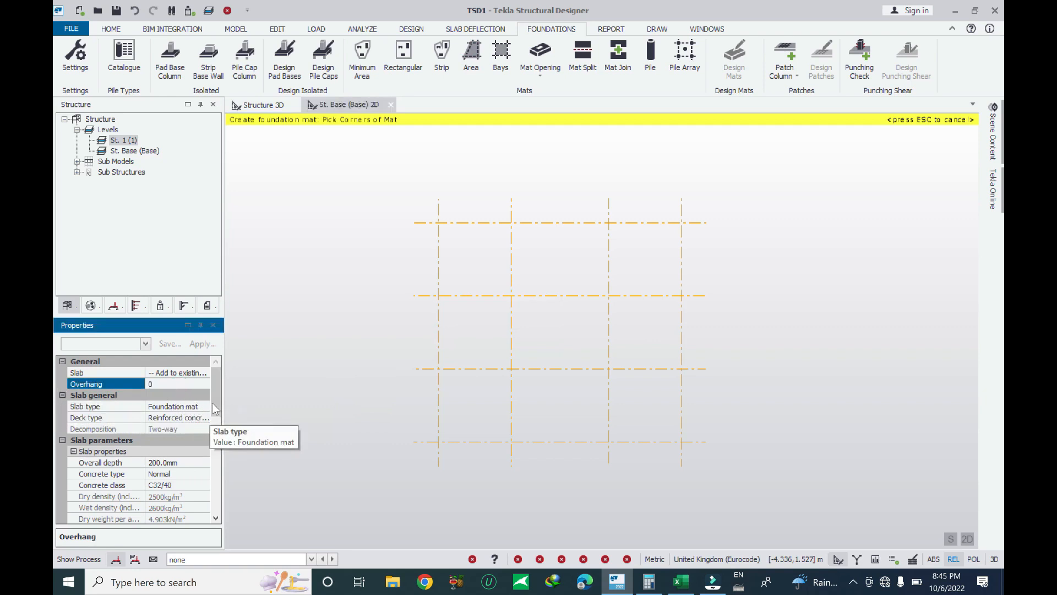
{"action": "type", "text": "0"}
{"action": "key", "text": "Return"}
{"action": "left_click", "coordinate": [179, 463]}
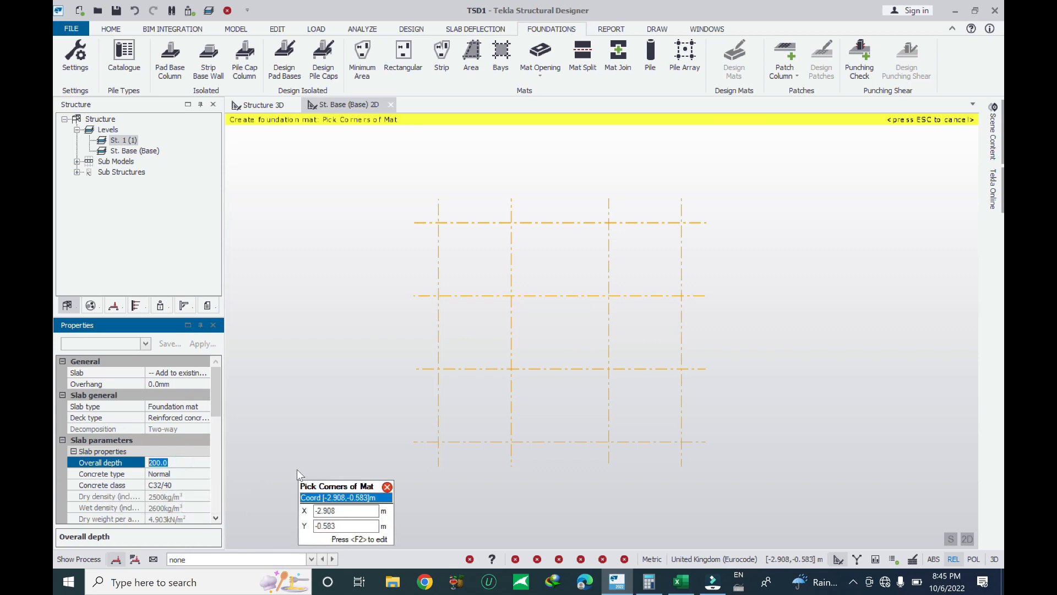
{"action": "type", "text": "500"}
{"action": "left_click", "coordinate": [172, 483]}
Set the mat's STR and GEO allowable bearing pressures to 150 kN/m² in its soil parameters.
{"action": "left_click_drag", "start_coordinate": [211, 395], "coordinate": [205, 469]}
{"action": "left_click", "coordinate": [185, 404]}
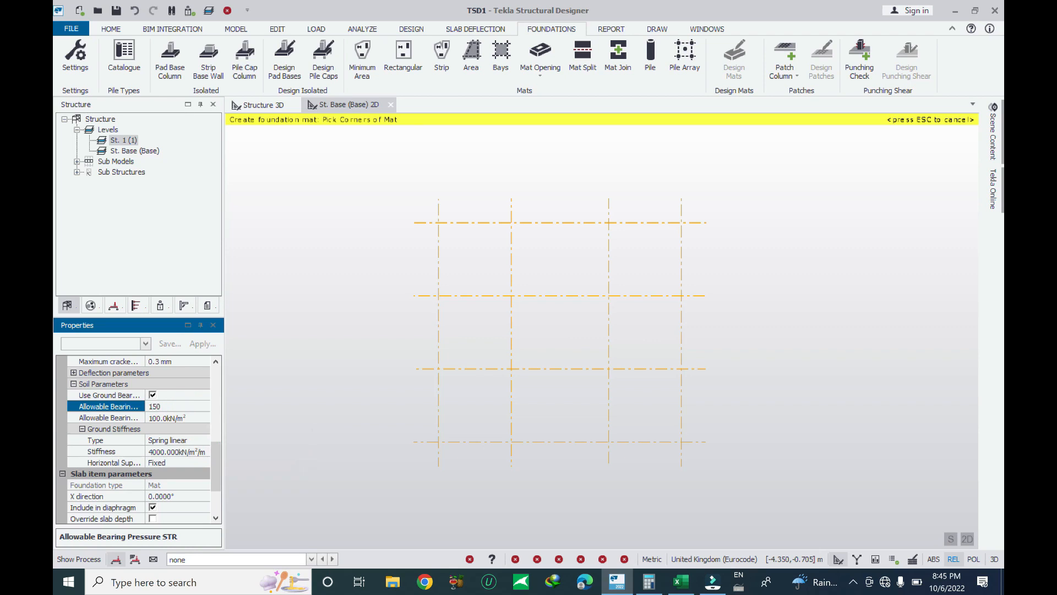
{"action": "left_click", "coordinate": [177, 418]}
{"action": "left_click_drag", "start_coordinate": [182, 418], "coordinate": [157, 418]}
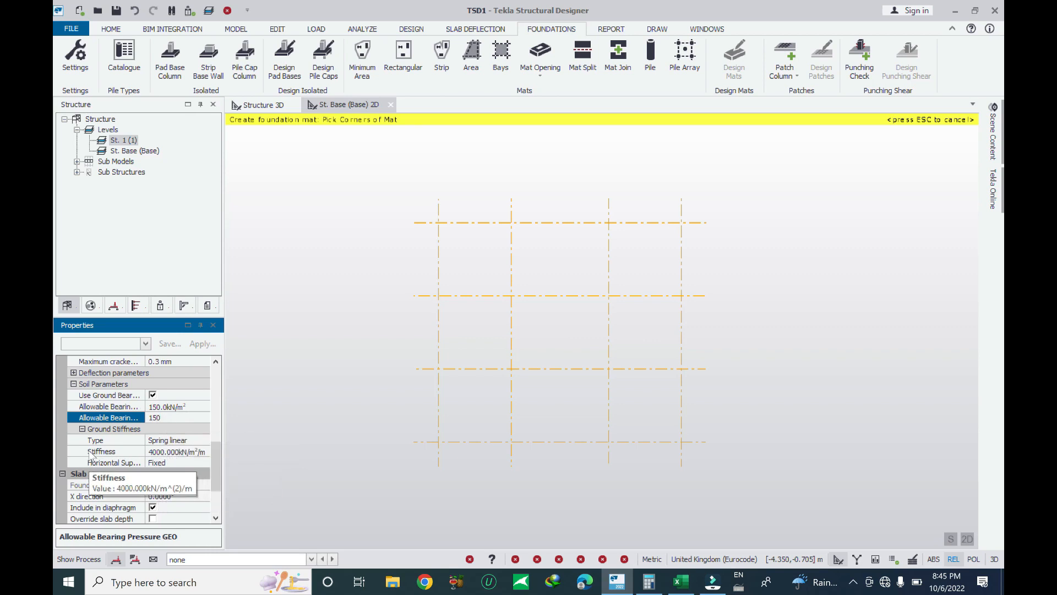
Review the mat's ground stiffness, bearing pressure and slab item parameters.
{"action": "left_click", "coordinate": [160, 452]}
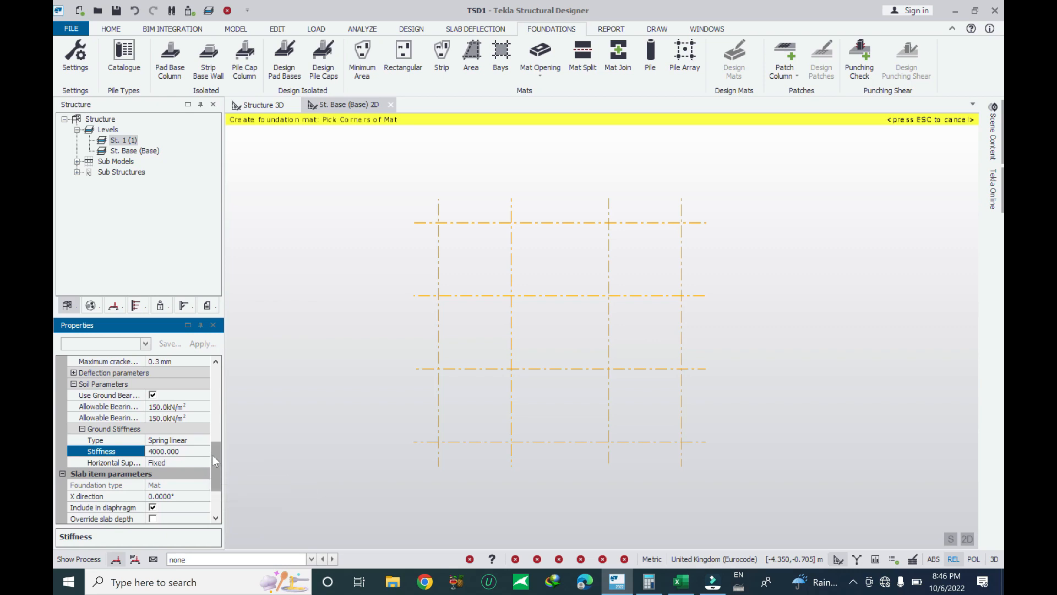
{"action": "left_click", "coordinate": [150, 452]}
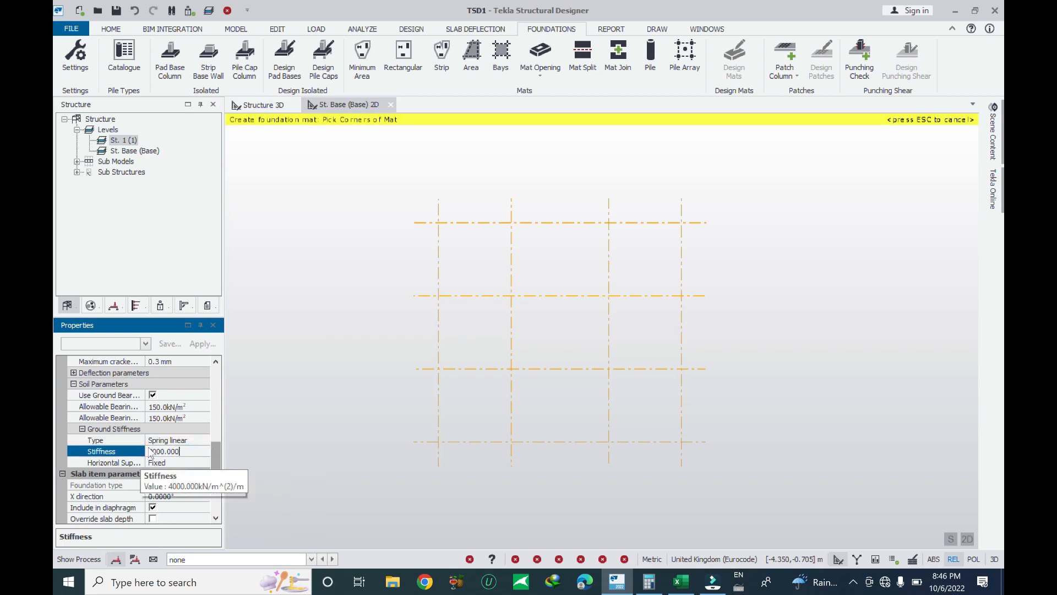
{"action": "double_click", "coordinate": [185, 449]}
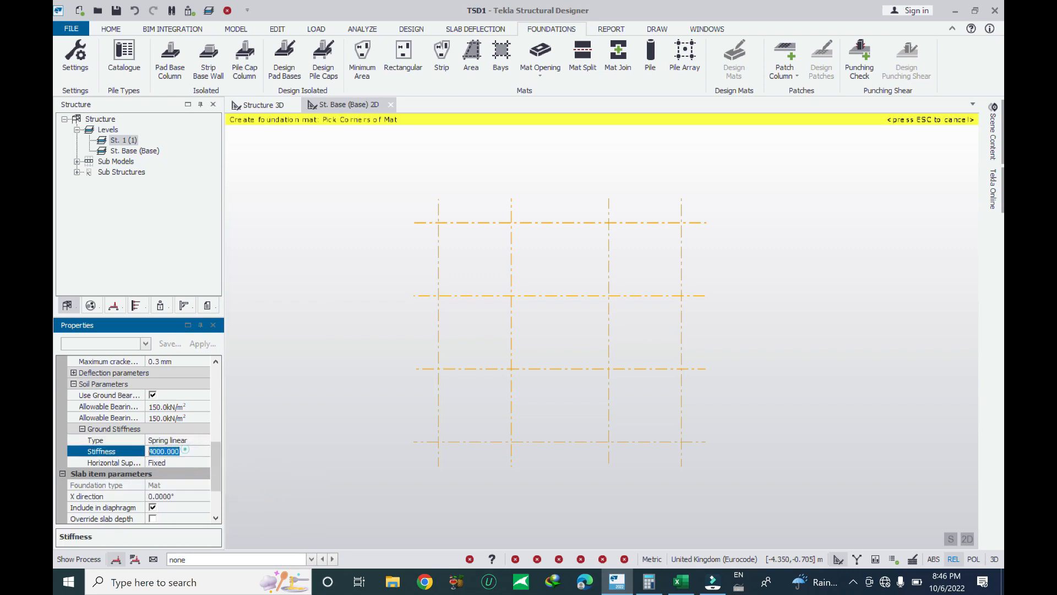
{"action": "scroll", "coordinate": [216, 474], "scroll_direction": "down", "scroll_amount": 2}
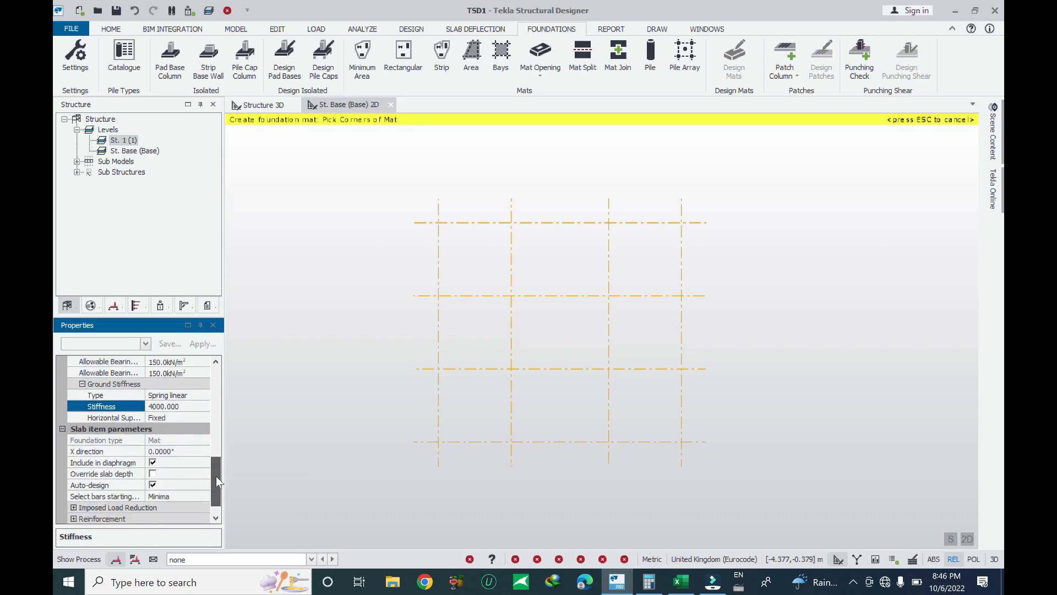
{"action": "scroll", "coordinate": [216, 475], "scroll_direction": "up", "scroll_amount": 2}
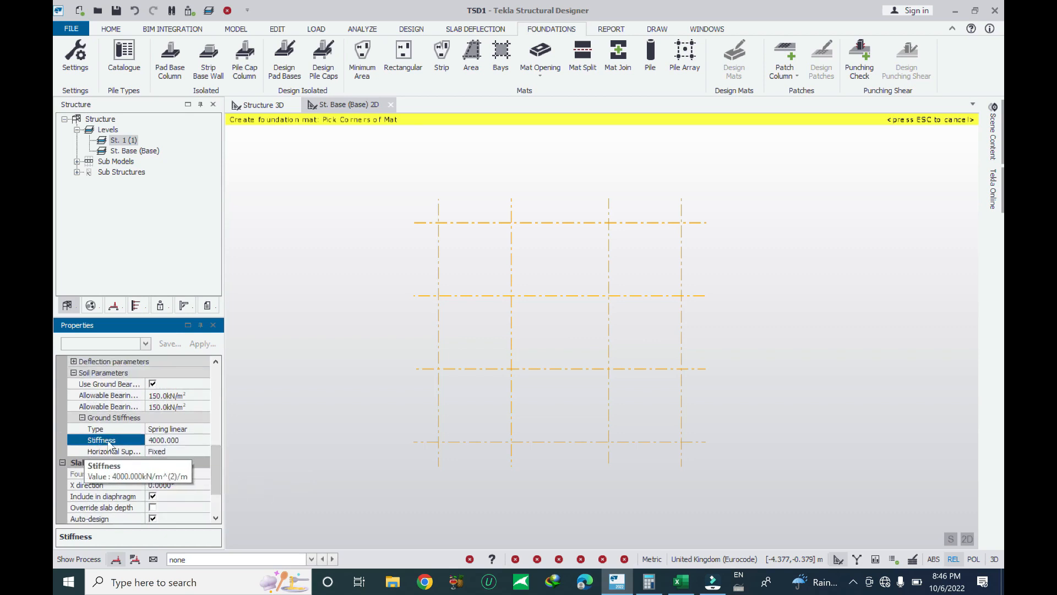
{"action": "scroll", "coordinate": [210, 459], "scroll_direction": "up", "scroll_amount": 1}
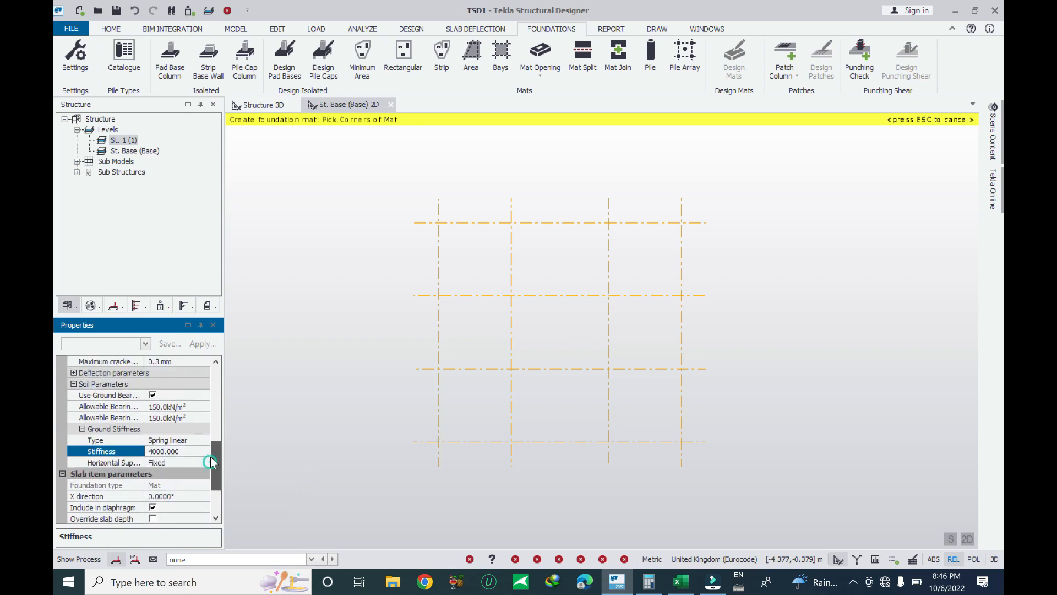
{"action": "left_click", "coordinate": [107, 407]}
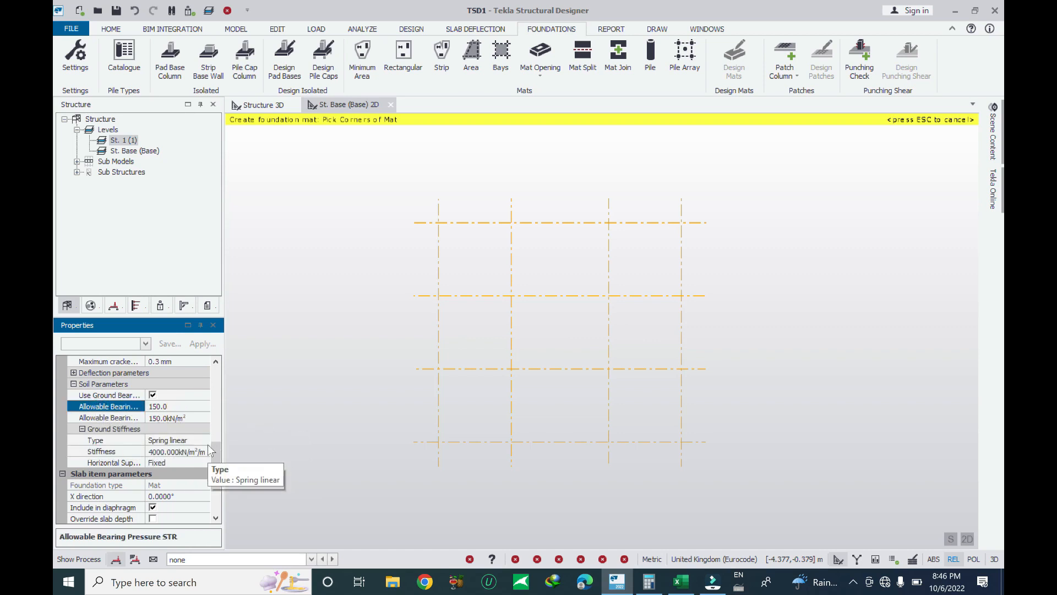
{"action": "scroll", "coordinate": [210, 454], "scroll_direction": "down", "scroll_amount": 6}
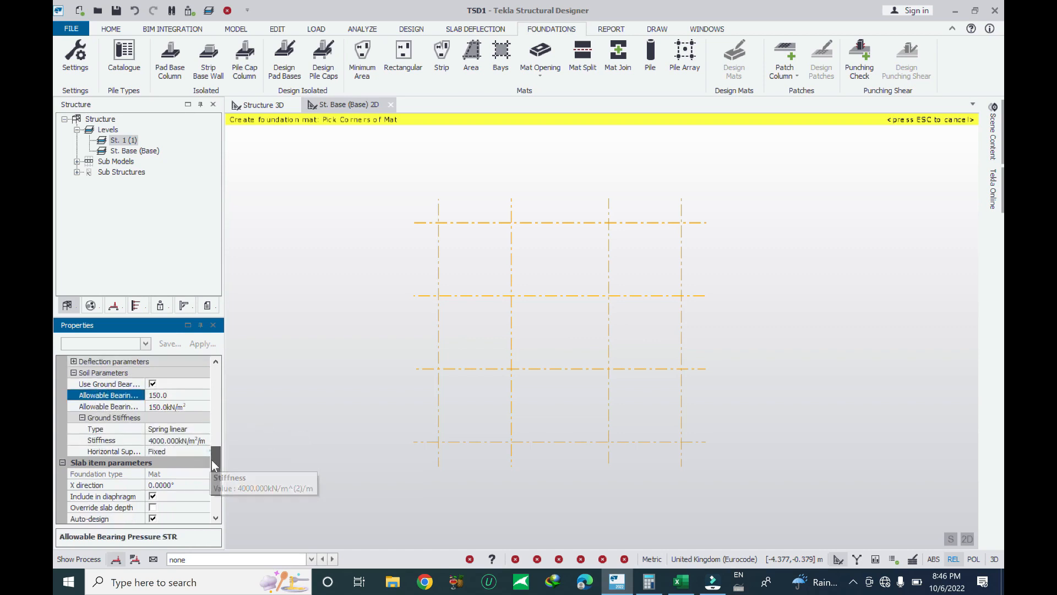
Outline the foundation mat through the four outer grid corners on the base level and check it in the 3D view.
{"action": "left_click", "coordinate": [439, 223]}
{"action": "left_click", "coordinate": [678, 222]}
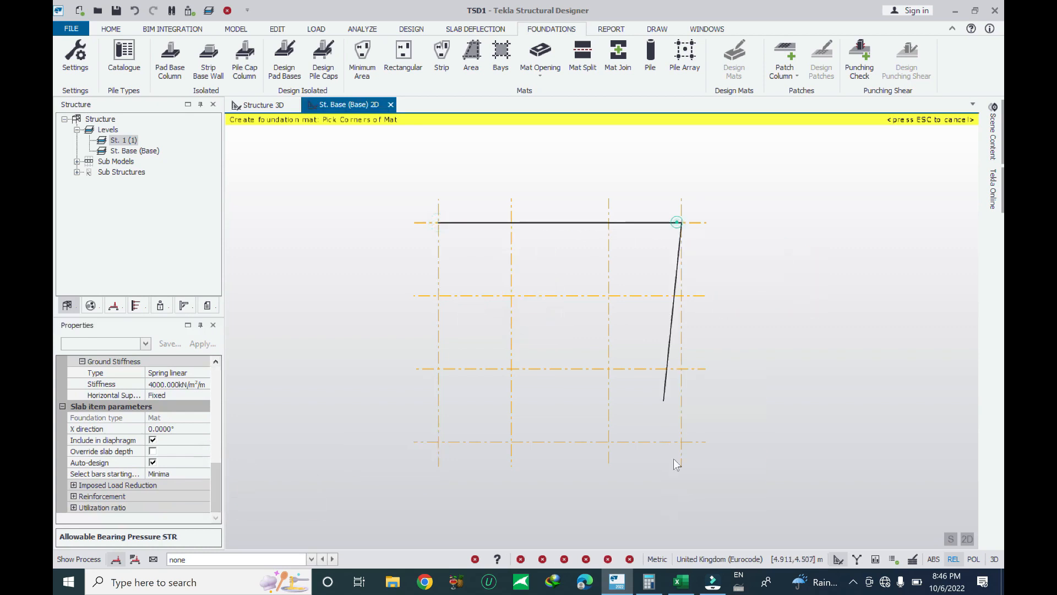
{"action": "left_click", "coordinate": [682, 441]}
{"action": "left_click", "coordinate": [439, 442]}
{"action": "left_click", "coordinate": [439, 223]}
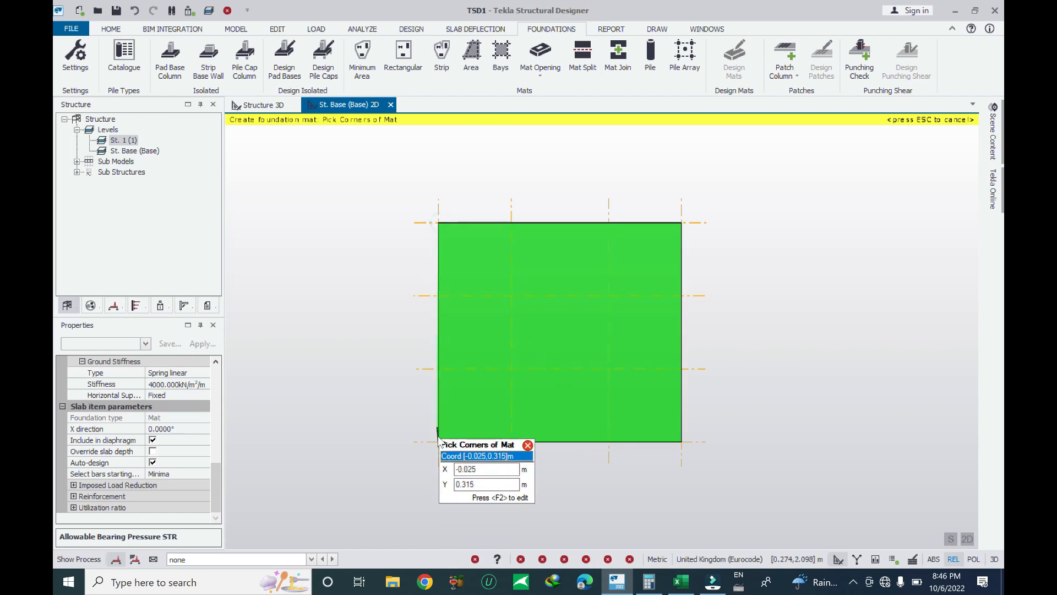
{"action": "left_click", "coordinate": [438, 223]}
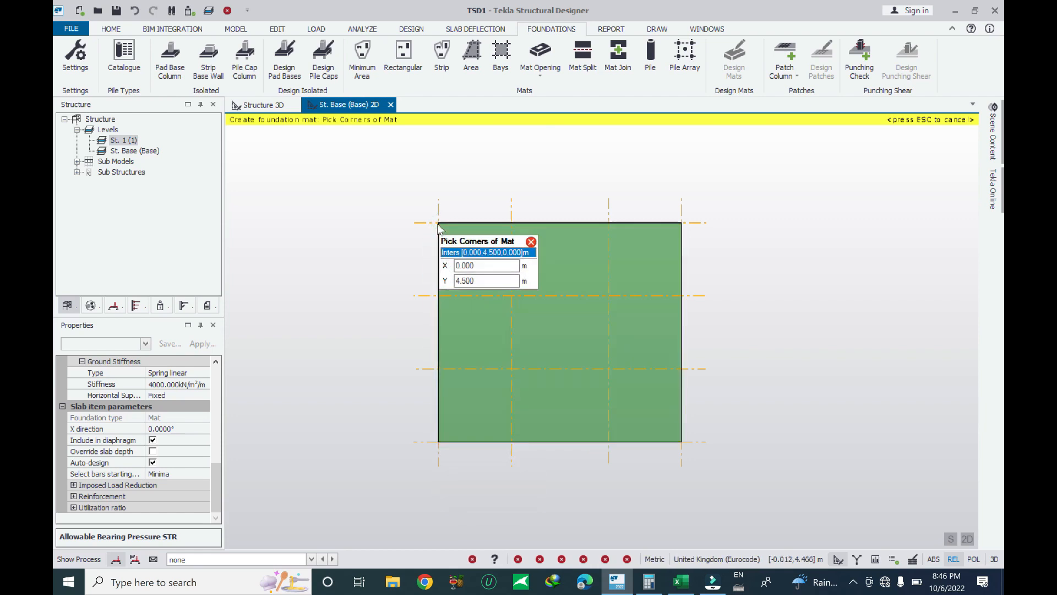
{"action": "left_click", "coordinate": [438, 441]}
{"action": "key", "text": "Escape"}
{"action": "left_click", "coordinate": [259, 105]}
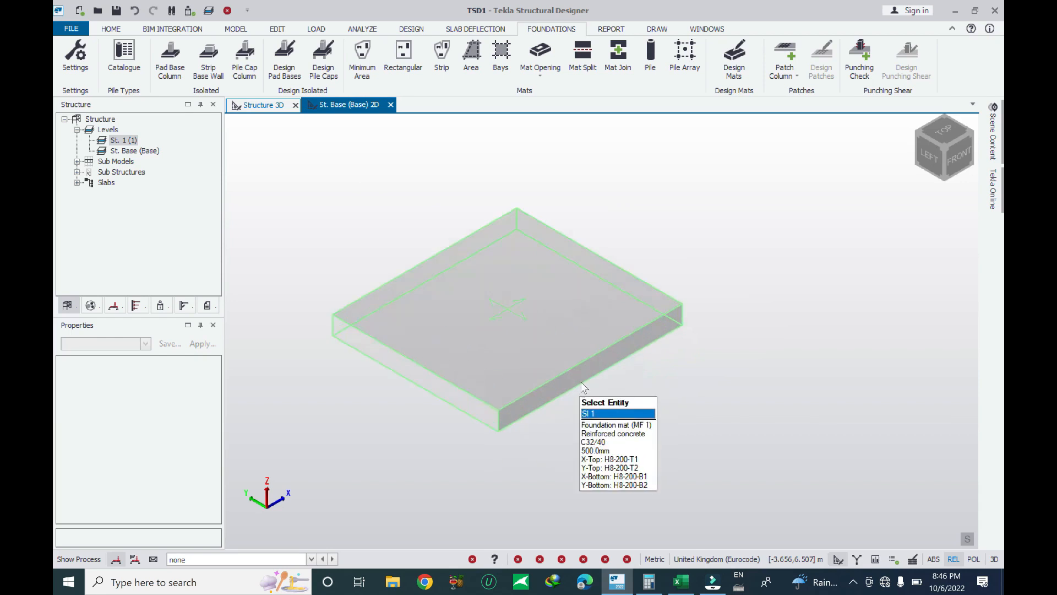
{"action": "left_click", "coordinate": [334, 105]}
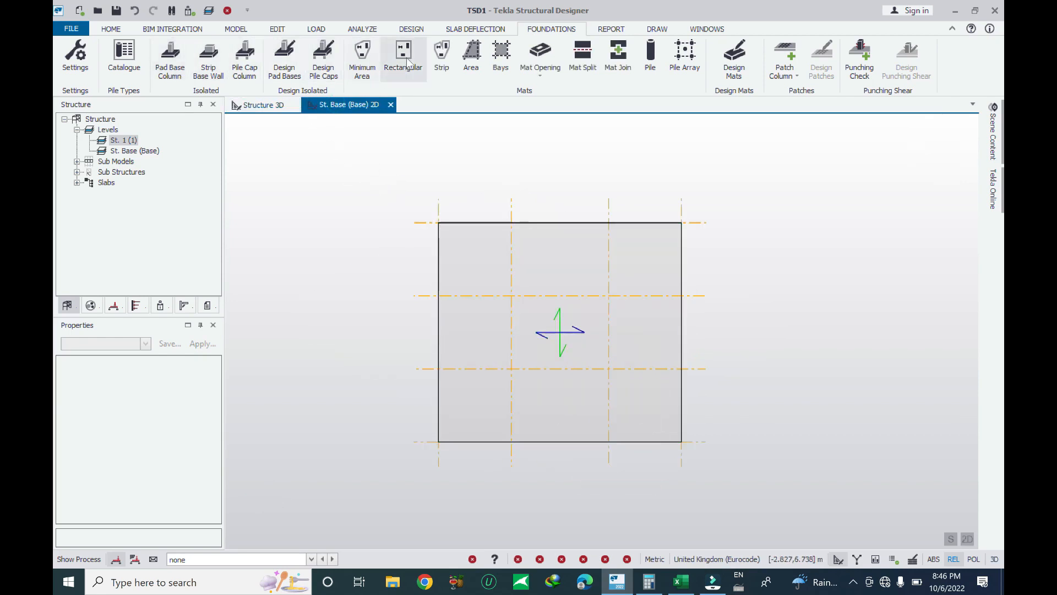
Start a cast-in-place concrete column and set its rectangular section to 200 mm breadth and 200 mm depth.
{"action": "left_click", "coordinate": [236, 29]}
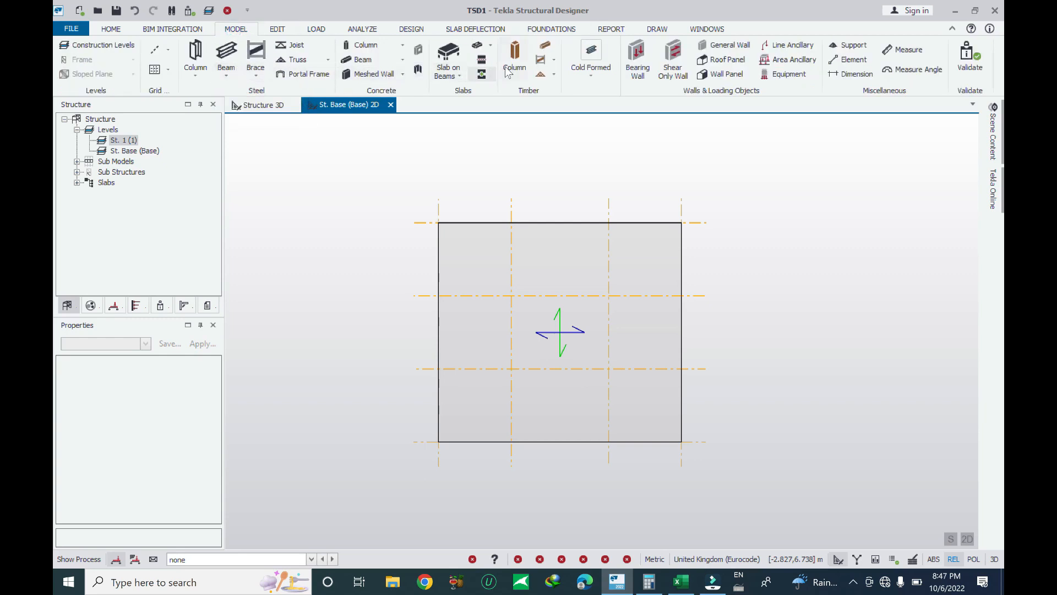
{"action": "left_click", "coordinate": [354, 44]}
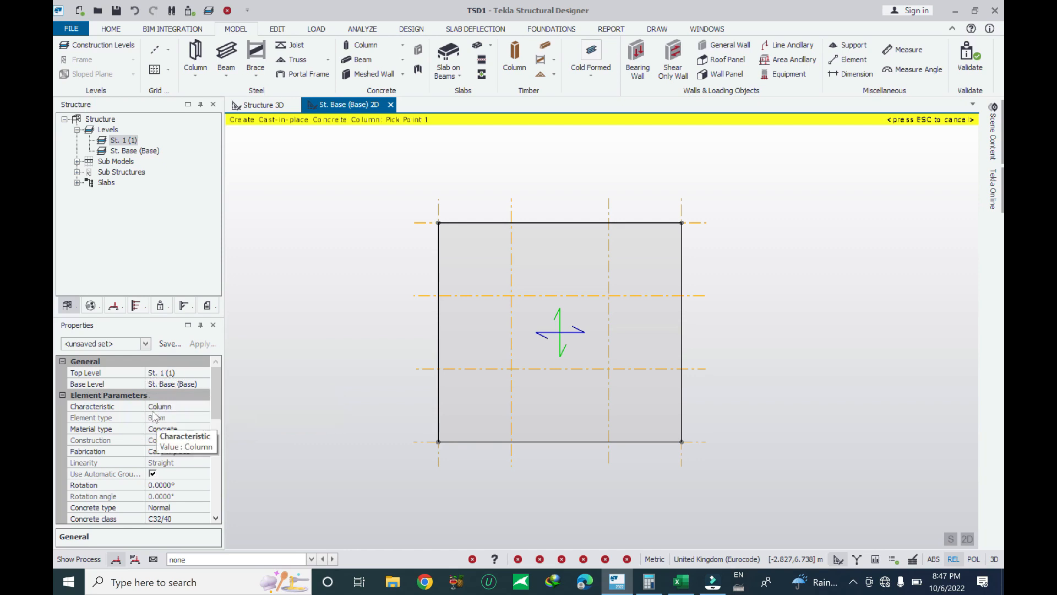
{"action": "left_click", "coordinate": [182, 409]}
{"action": "left_click_drag", "start_coordinate": [215, 405], "coordinate": [214, 424]}
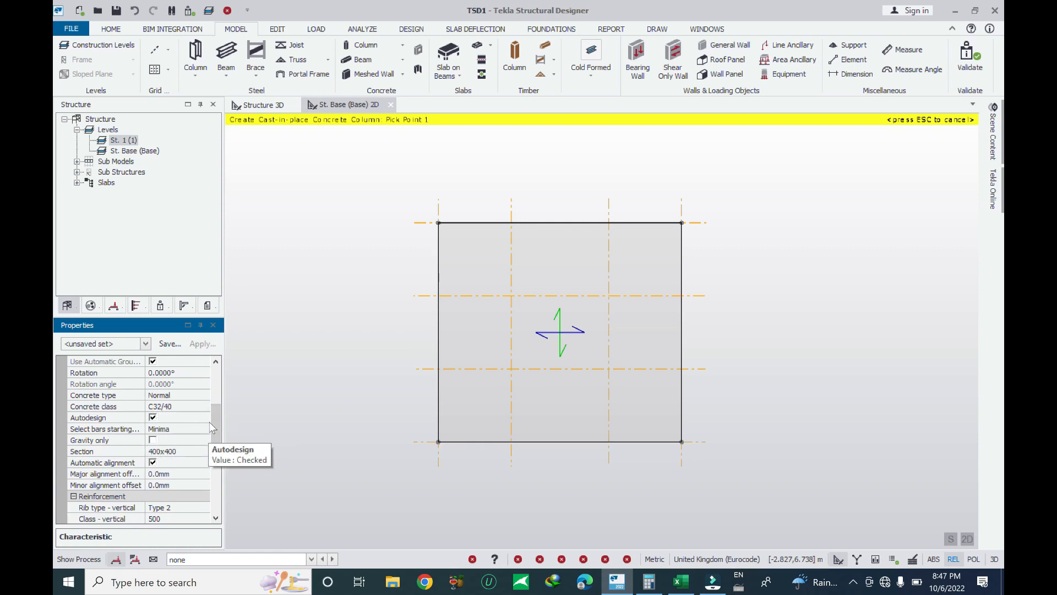
{"action": "left_click_drag", "start_coordinate": [212, 425], "coordinate": [211, 438]}
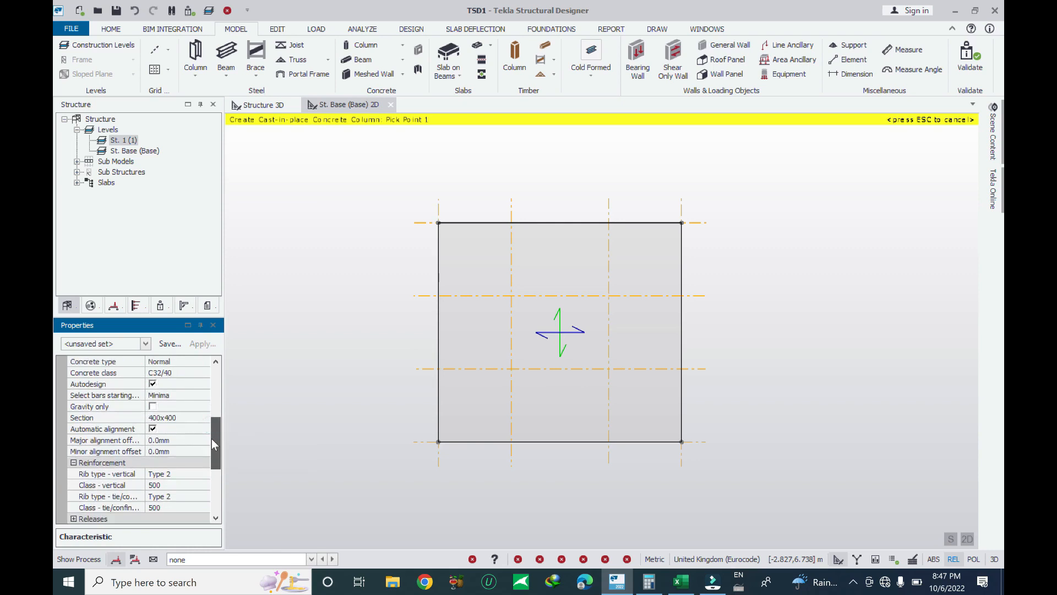
{"action": "left_click", "coordinate": [177, 419]}
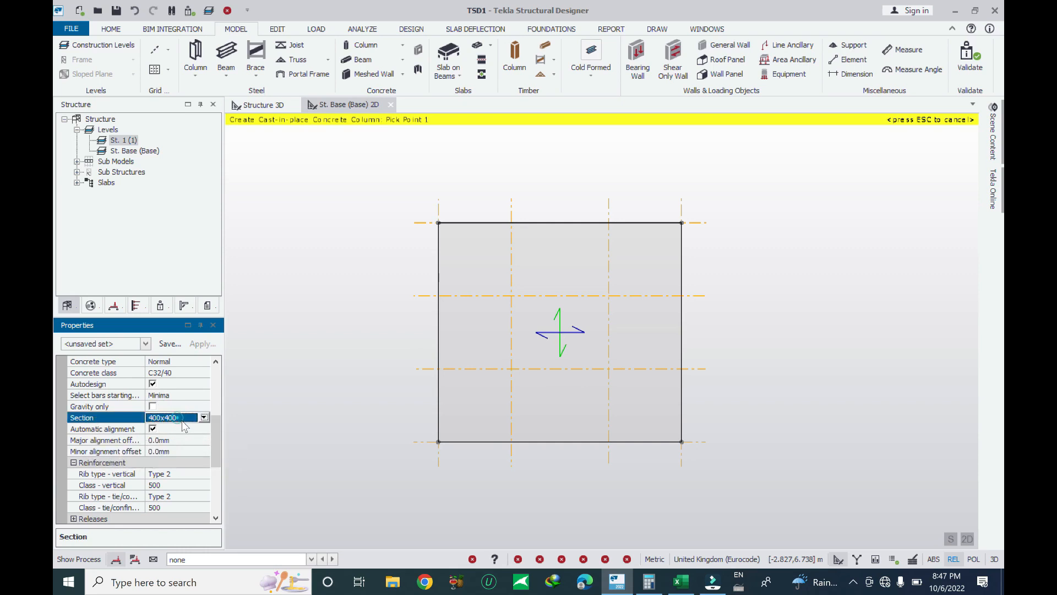
{"action": "left_click", "coordinate": [204, 418]}
{"action": "left_click", "coordinate": [171, 444]}
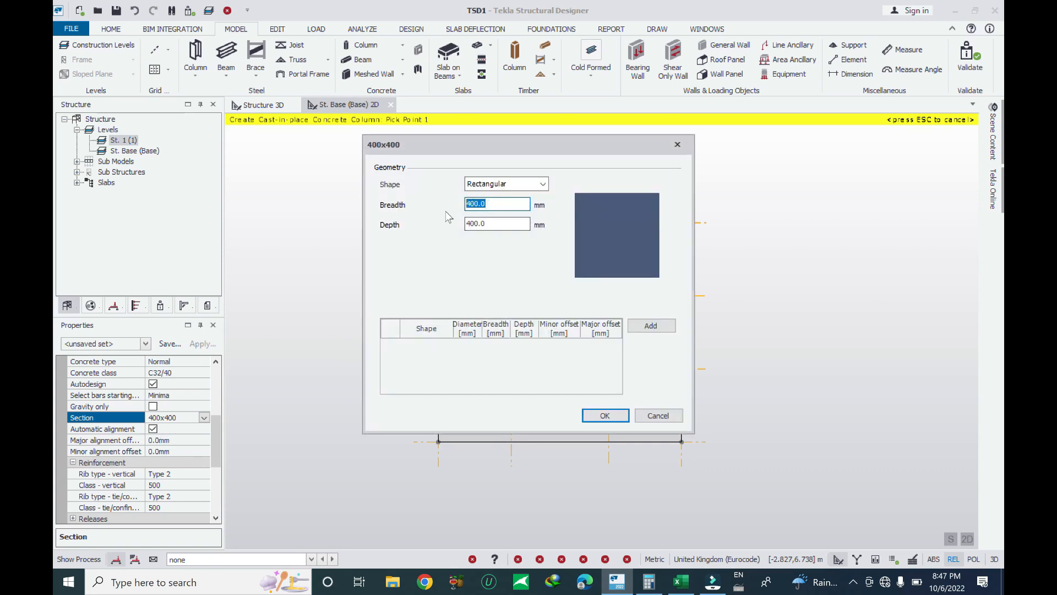
{"action": "type", "text": "200"}
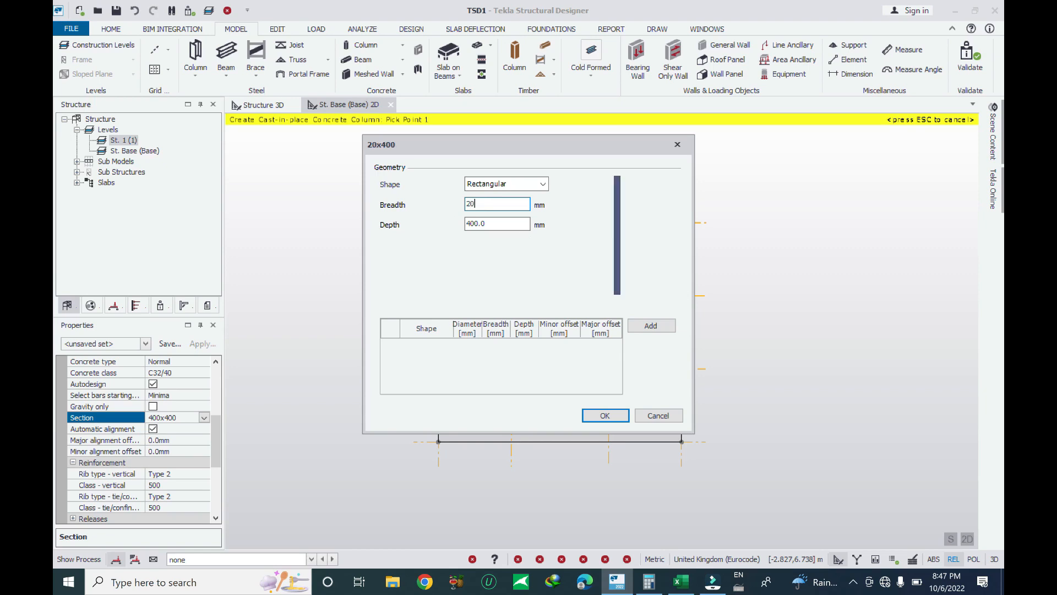
{"action": "type", "text": "200"}
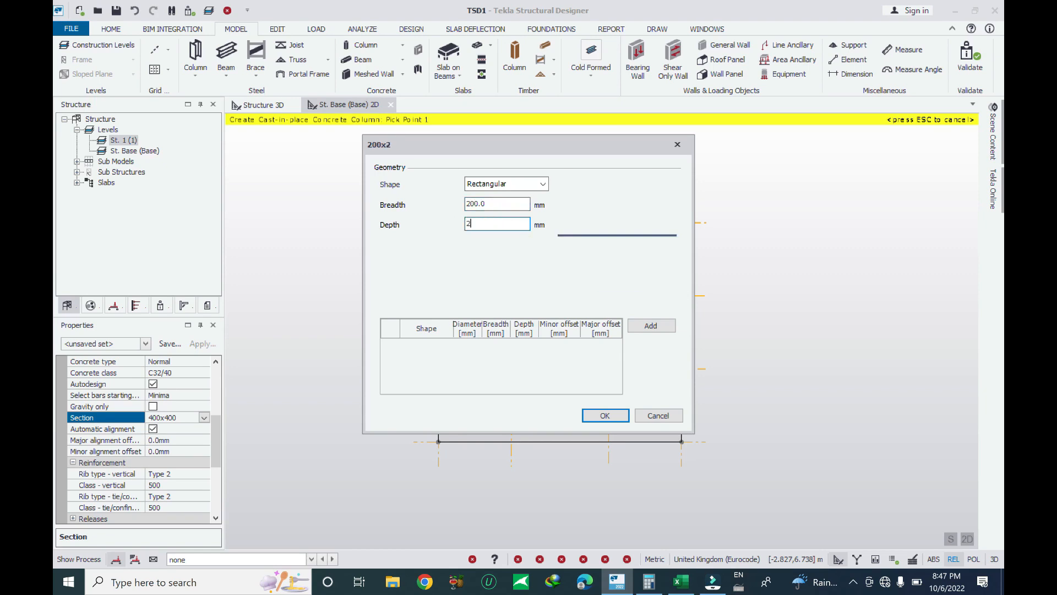
{"action": "left_click", "coordinate": [602, 415]}
{"action": "left_click_drag", "start_coordinate": [215, 457], "coordinate": [215, 474]}
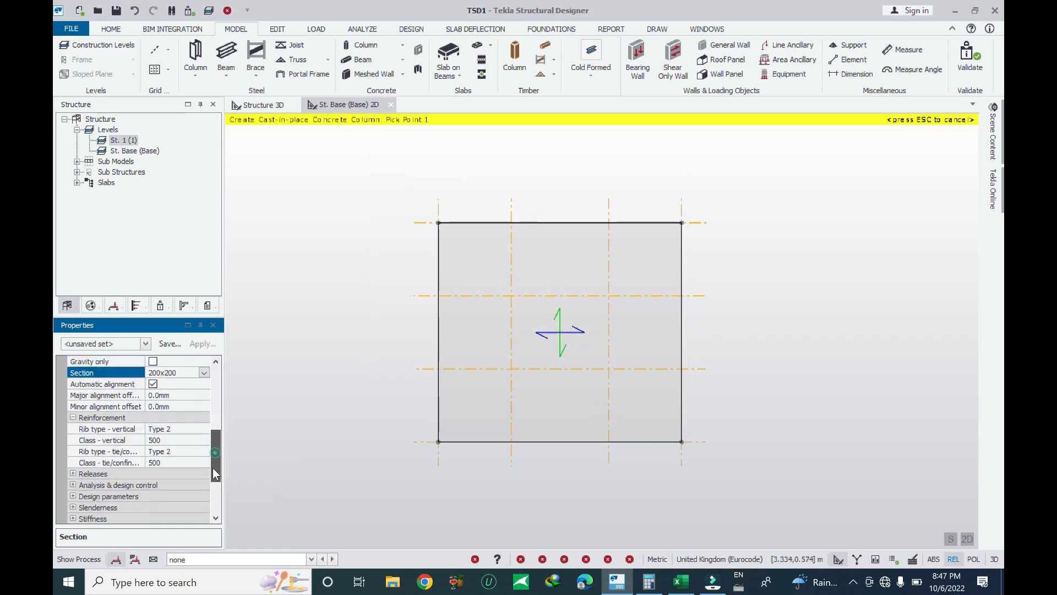
{"action": "scroll", "coordinate": [216, 475], "scroll_direction": "down", "scroll_amount": 1}
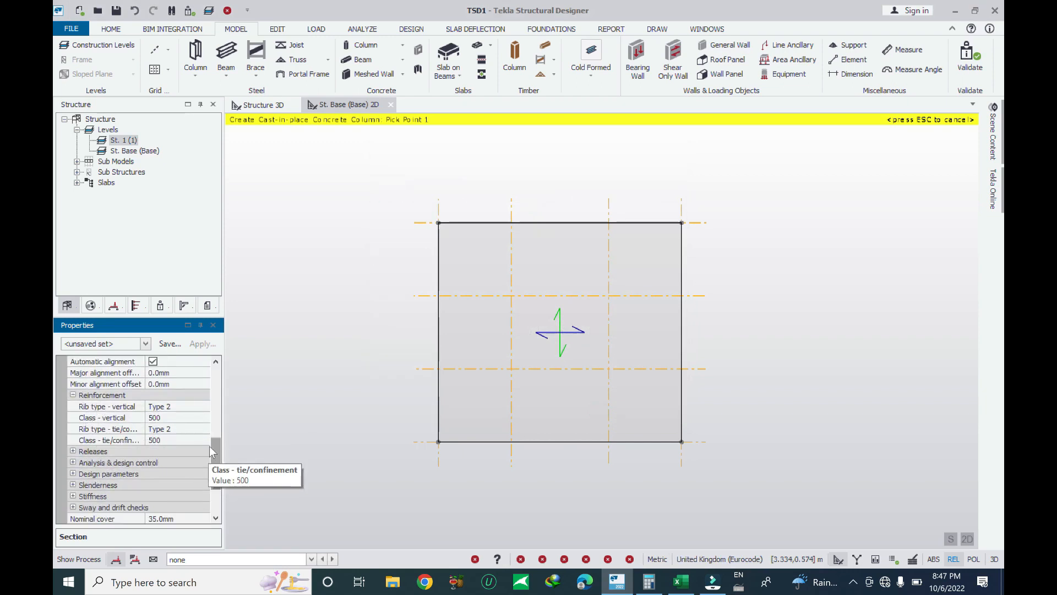
Place the 200x200 columns at the four inner grid intersections of the mat and check them in the 3D view.
{"action": "scroll", "coordinate": [211, 452], "scroll_direction": "down", "scroll_amount": 3}
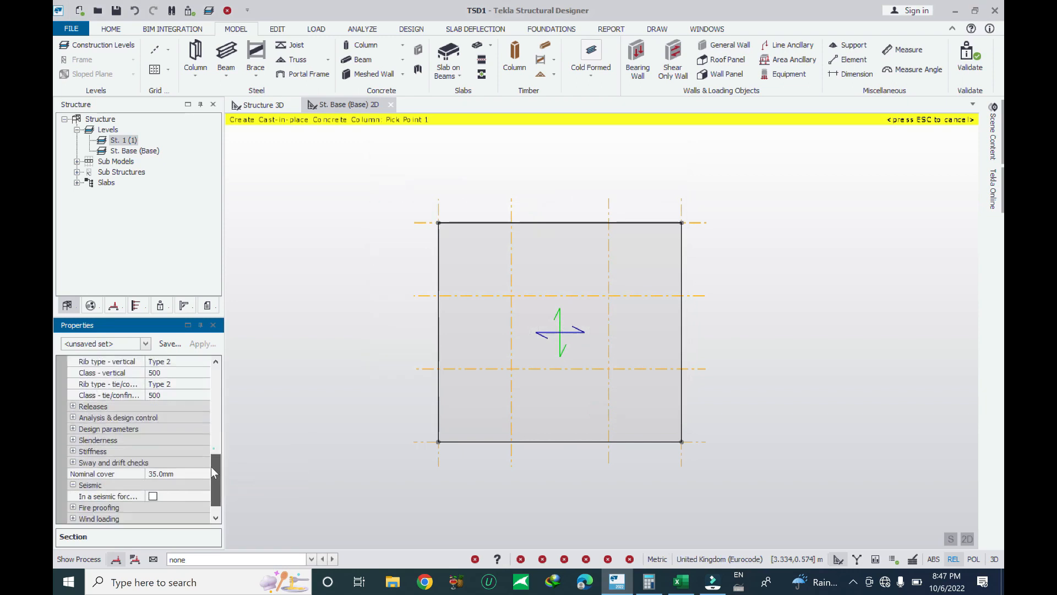
{"action": "left_click", "coordinate": [511, 296]}
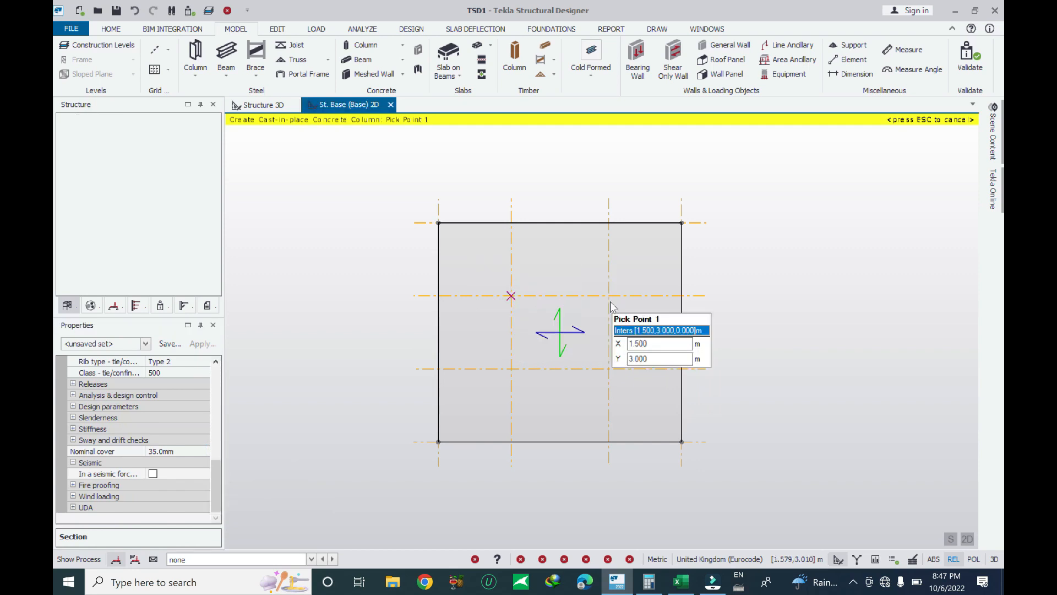
{"action": "left_click", "coordinate": [610, 298]}
{"action": "left_click", "coordinate": [609, 368]}
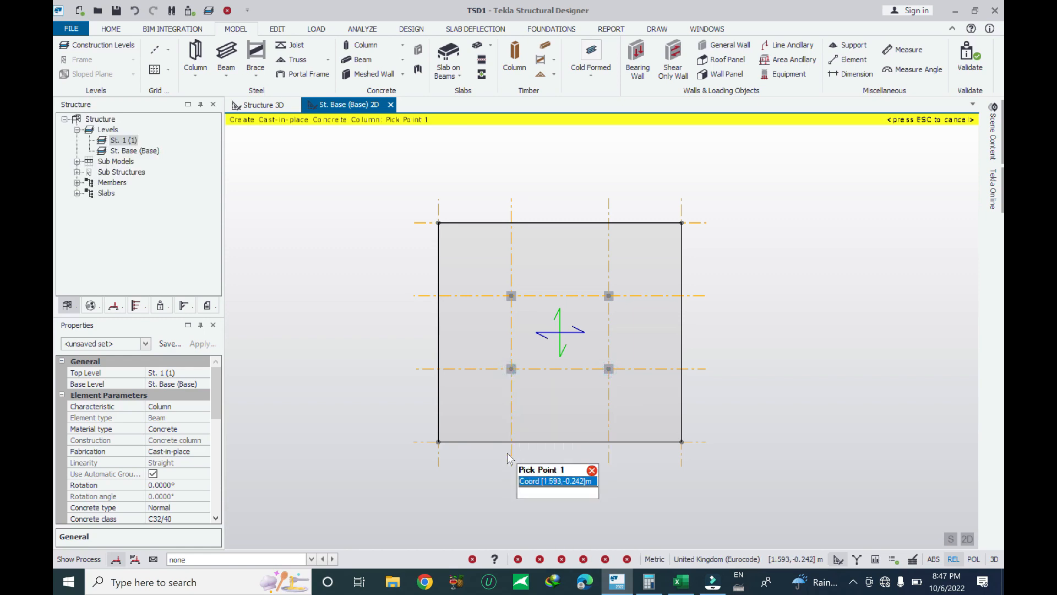
{"action": "key", "text": "Escape"}
{"action": "left_click", "coordinate": [262, 110]}
{"action": "right_click_drag", "start_coordinate": [737, 432], "coordinate": [606, 390]}
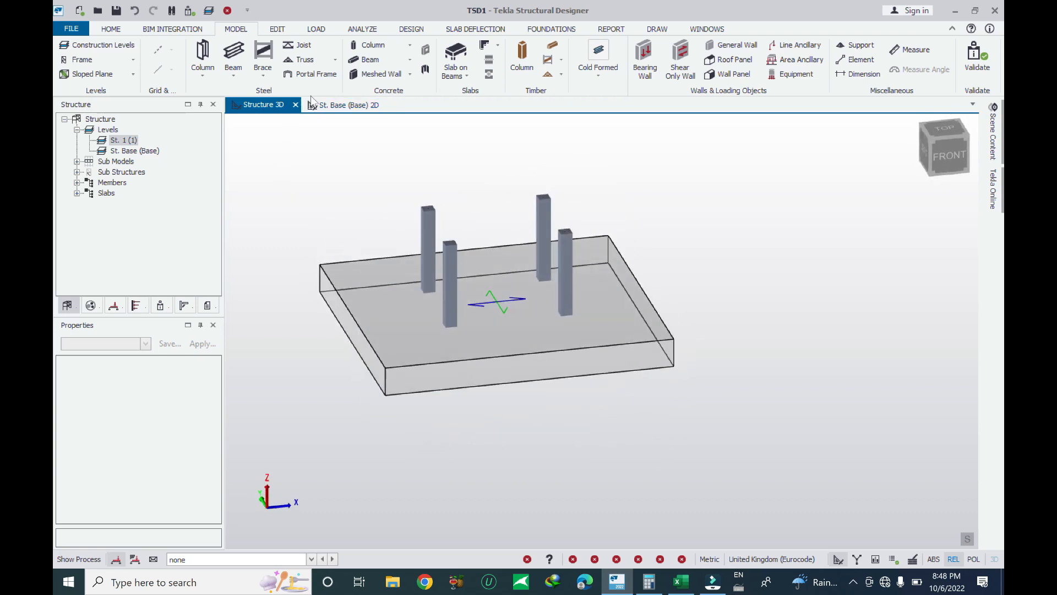
{"action": "right_click_drag", "start_coordinate": [560, 247], "coordinate": [669, 350]}
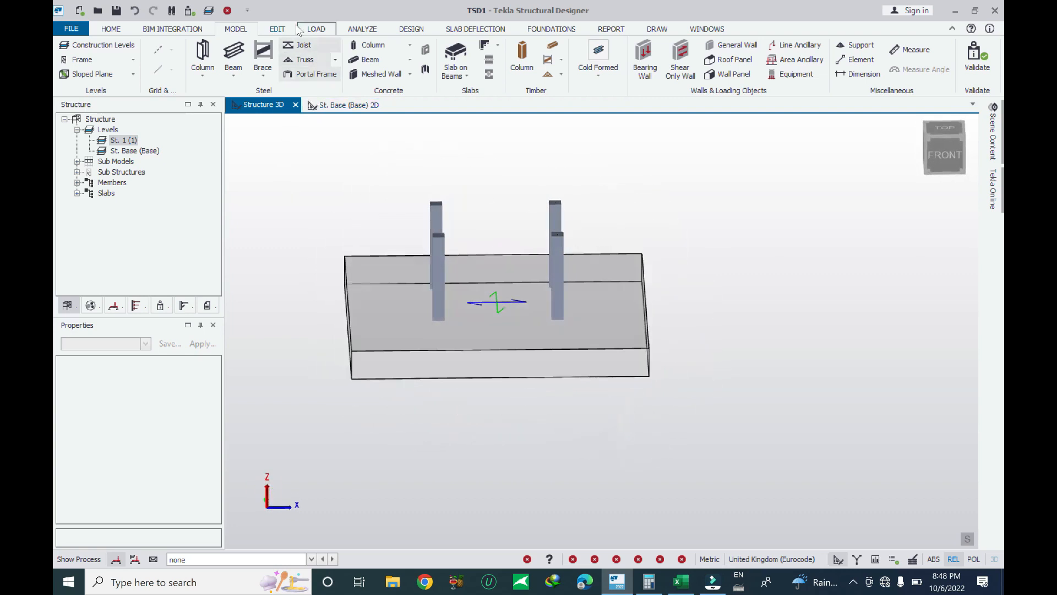
Review the list of loadcases defined for the model and close it without changes.
{"action": "left_click", "coordinate": [317, 30]}
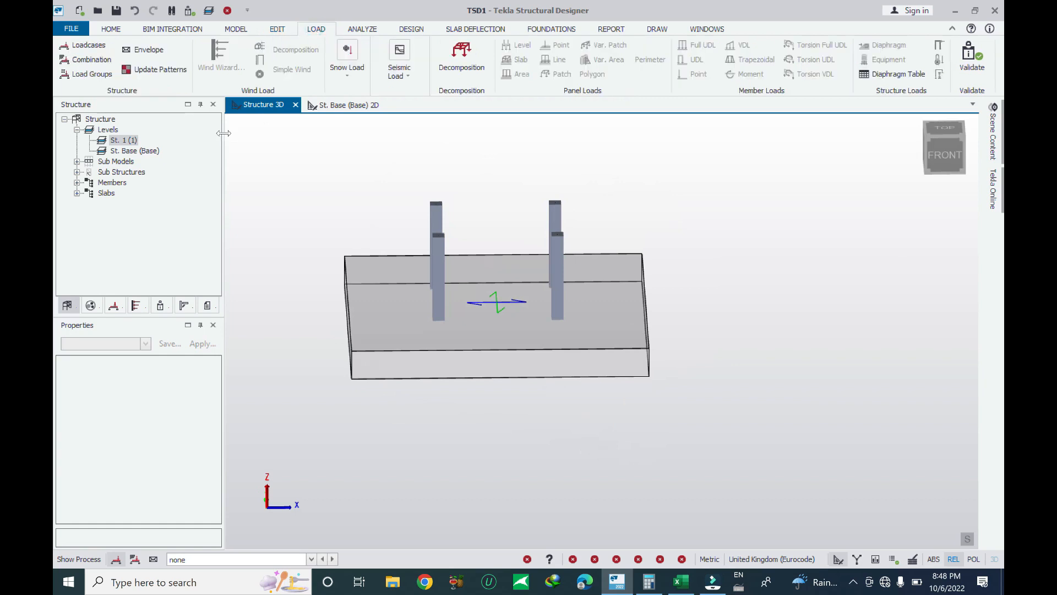
{"action": "left_click", "coordinate": [89, 46]}
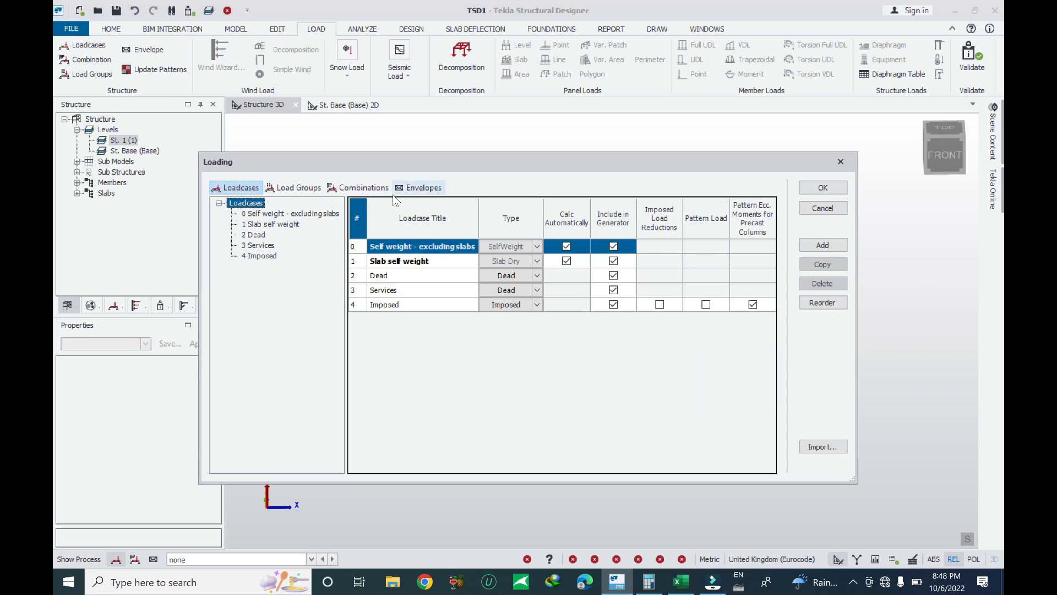
{"action": "left_click_drag", "start_coordinate": [422, 163], "coordinate": [425, 160]}
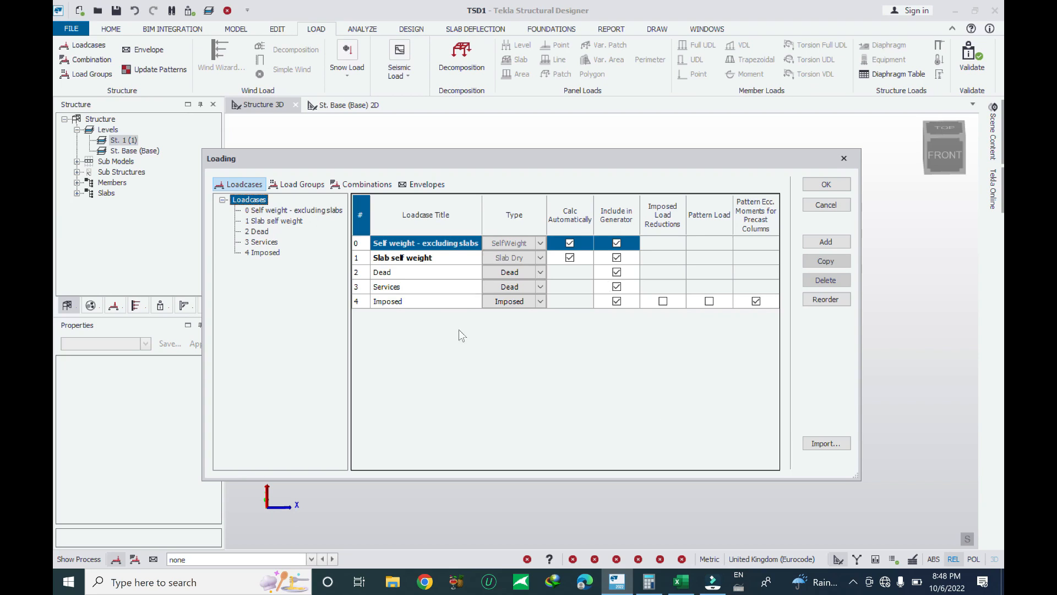
{"action": "left_click", "coordinate": [845, 158]}
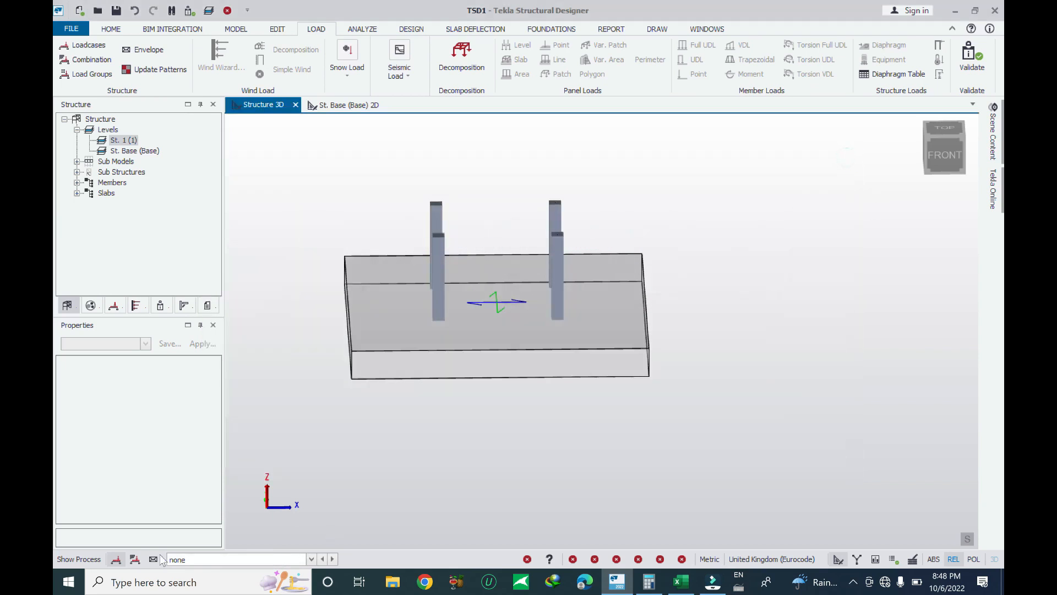
Make loadcase 2 Dead the active loadcase and orbit the 3D view to show all four columns.
{"action": "left_click", "coordinate": [196, 560]}
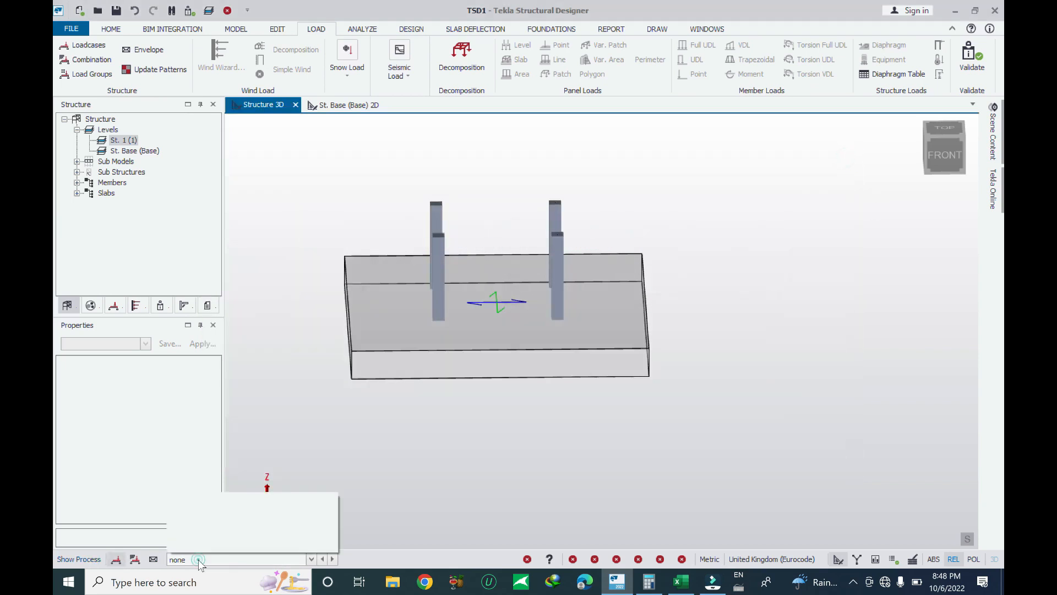
{"action": "left_click", "coordinate": [198, 517]}
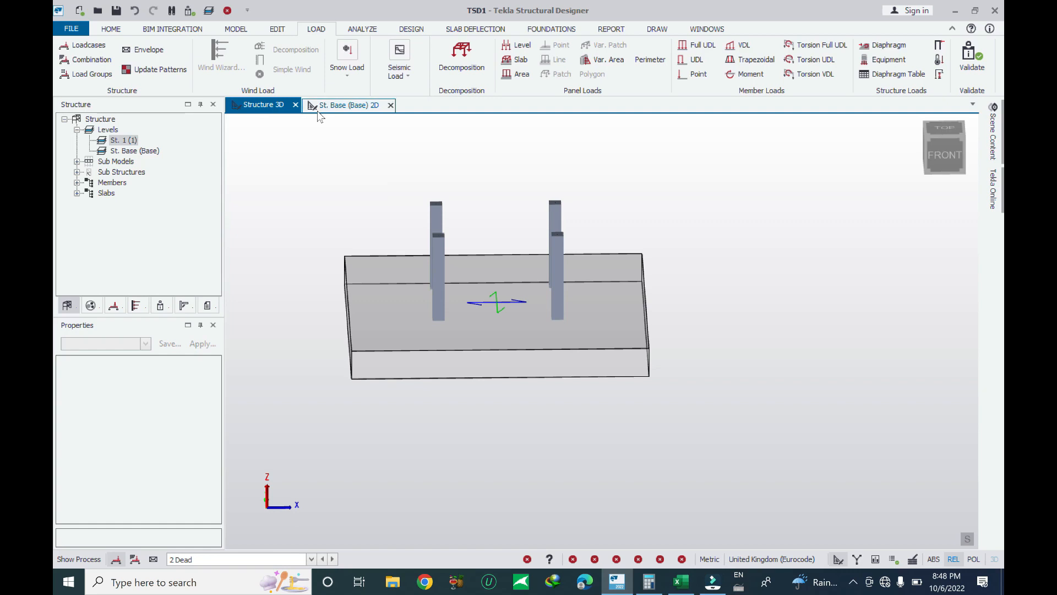
{"action": "right_click", "coordinate": [124, 140]}
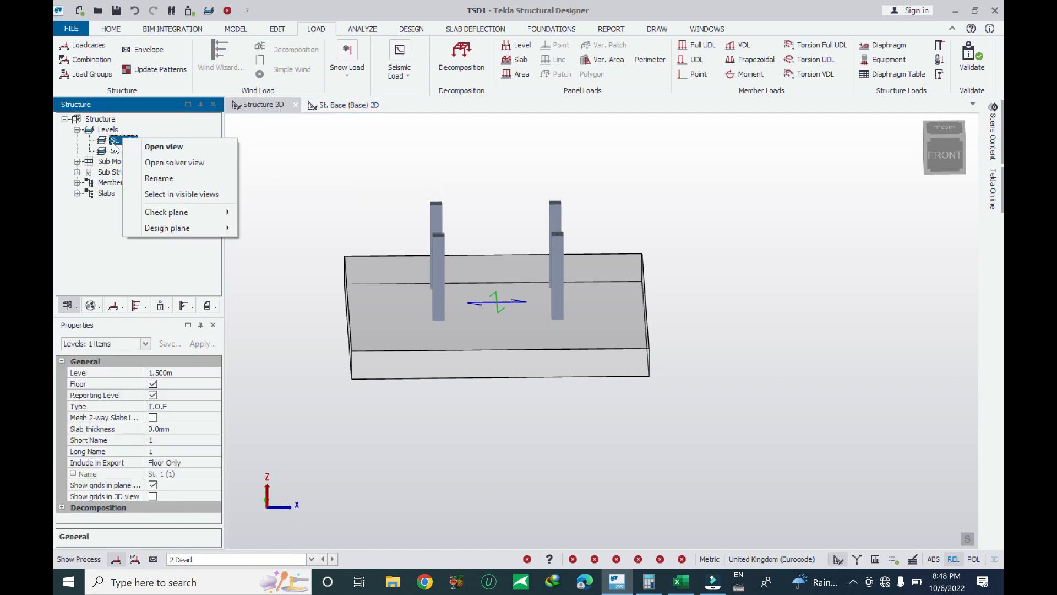
{"action": "left_click", "coordinate": [110, 141]}
{"action": "right_click_drag", "start_coordinate": [462, 410], "coordinate": [511, 413]}
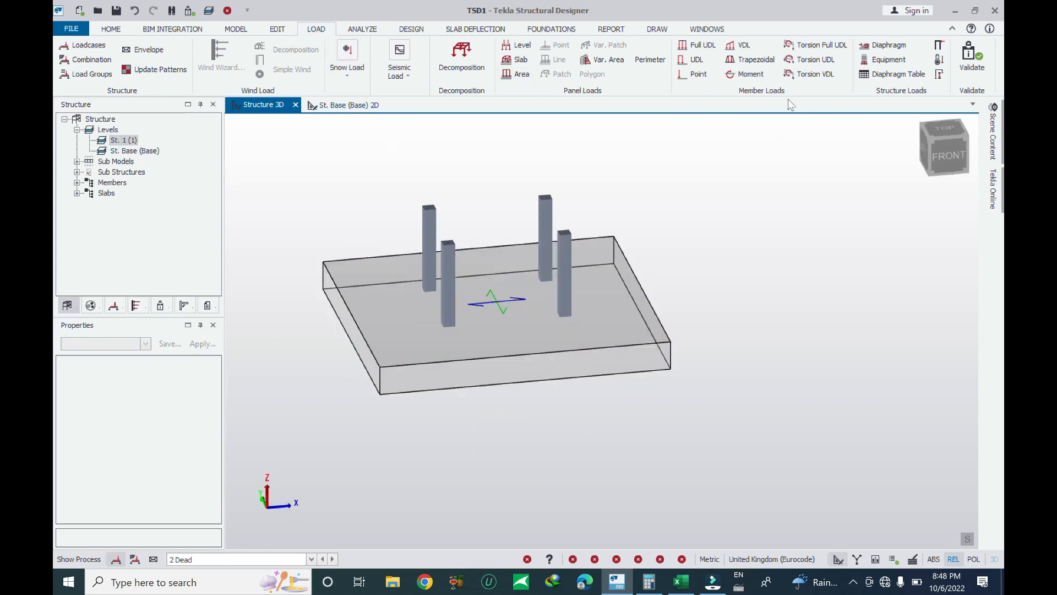
Start a member point load in the Global Z direction and set its load to 50 kN.
{"action": "left_click", "coordinate": [694, 75]}
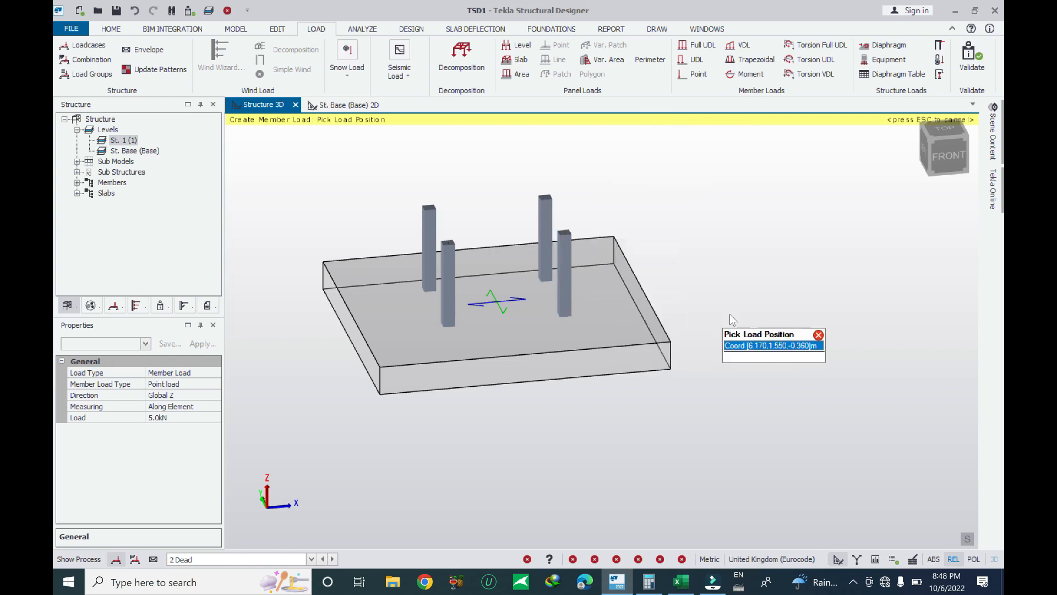
{"action": "right_click_drag", "start_coordinate": [728, 314], "coordinate": [740, 299]}
{"action": "scroll", "coordinate": [629, 187], "scroll_direction": "up", "scroll_amount": 1}
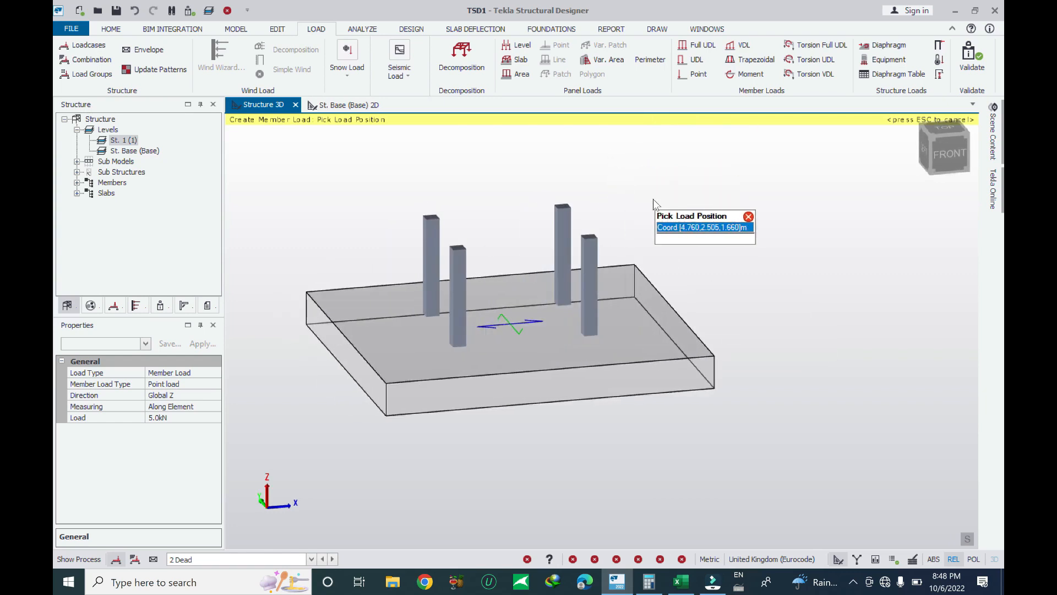
{"action": "scroll", "coordinate": [653, 200], "scroll_direction": "up", "scroll_amount": 3}
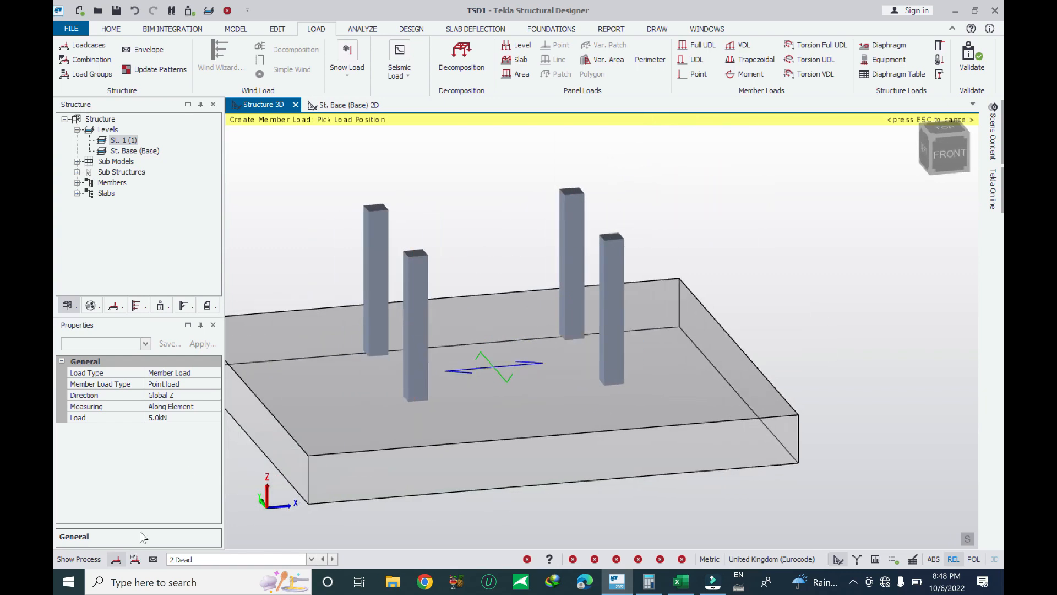
{"action": "left_click", "coordinate": [174, 417]}
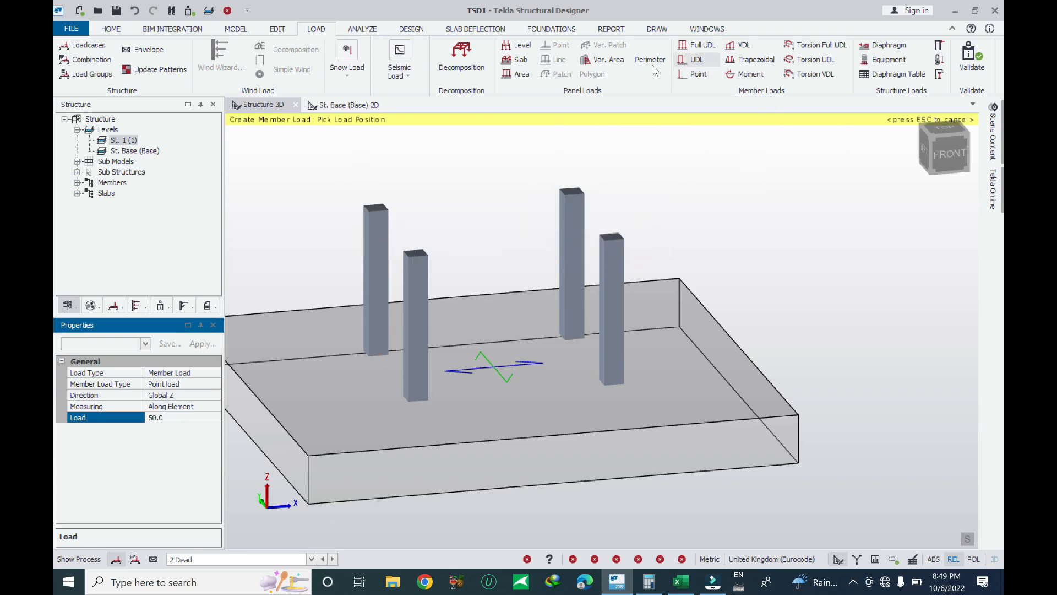
Look at level St. 1 in its 2D view, return to the 3D view and leave the point load command.
{"action": "double_click", "coordinate": [125, 140]}
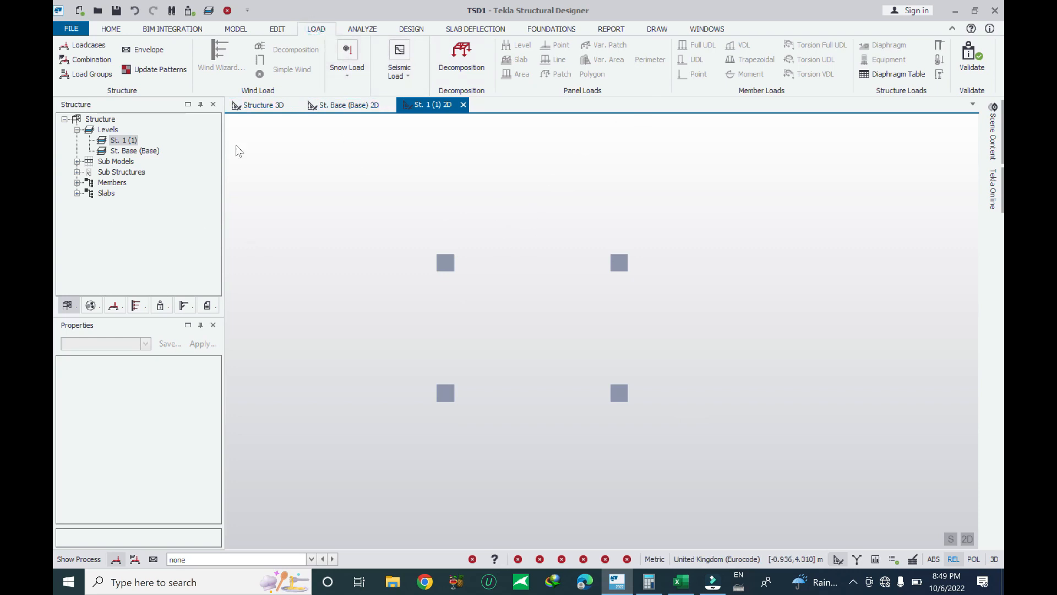
{"action": "left_click", "coordinate": [263, 104]}
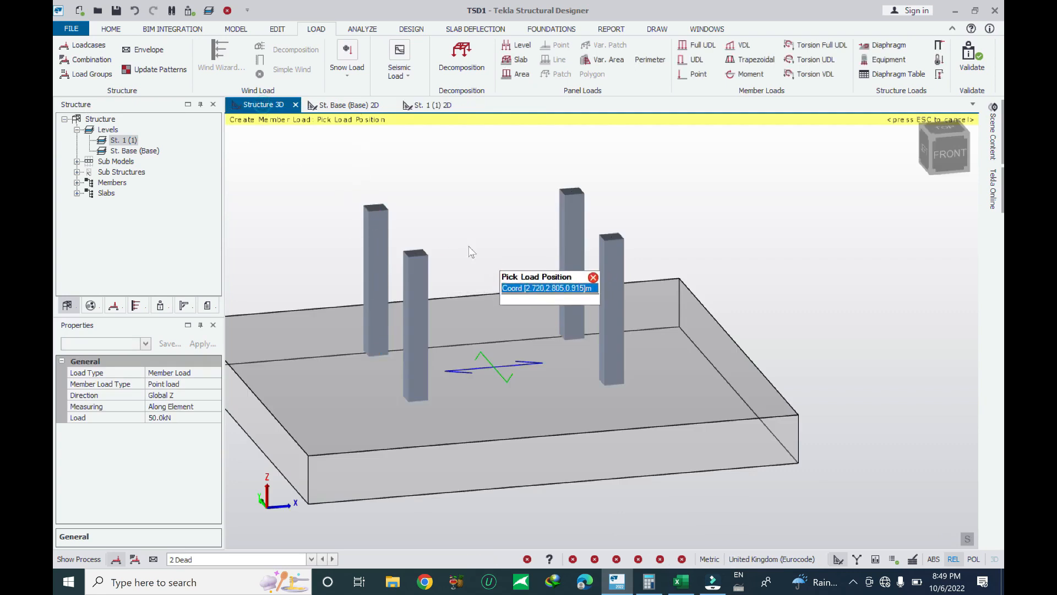
{"action": "key", "text": "Escape"}
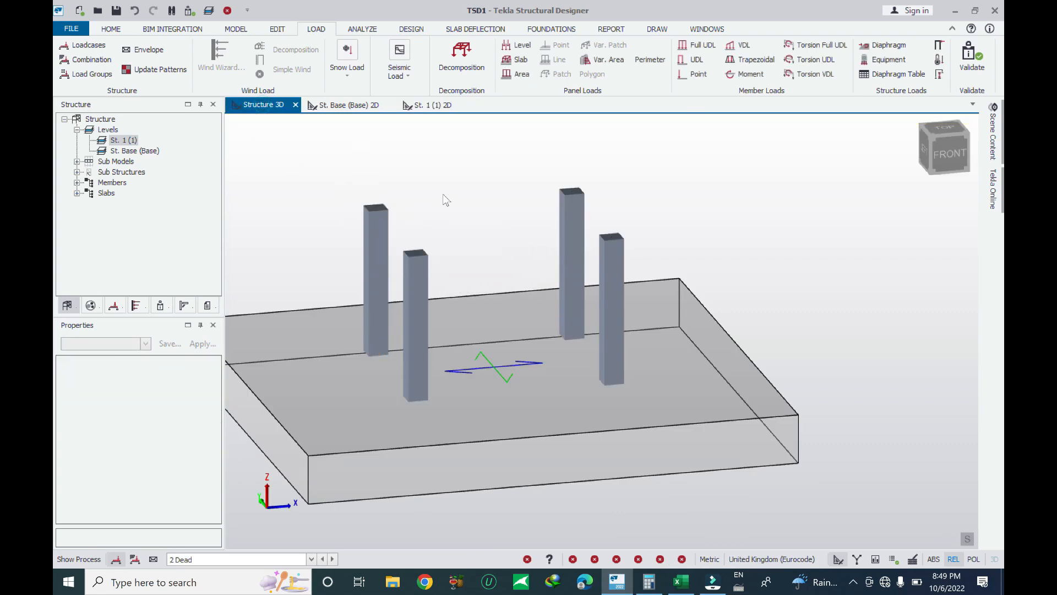
Place a 50 kN dead member point load at the top of the rear column on the mat's left side.
{"action": "left_click", "coordinate": [698, 74]}
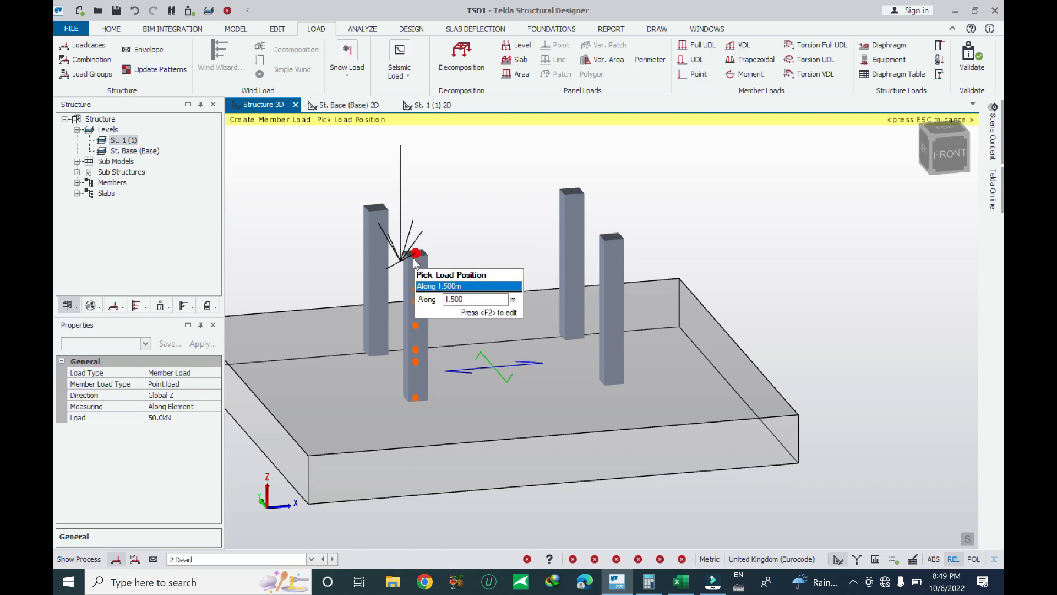
{"action": "left_click", "coordinate": [176, 417]}
{"action": "left_click", "coordinate": [174, 418]}
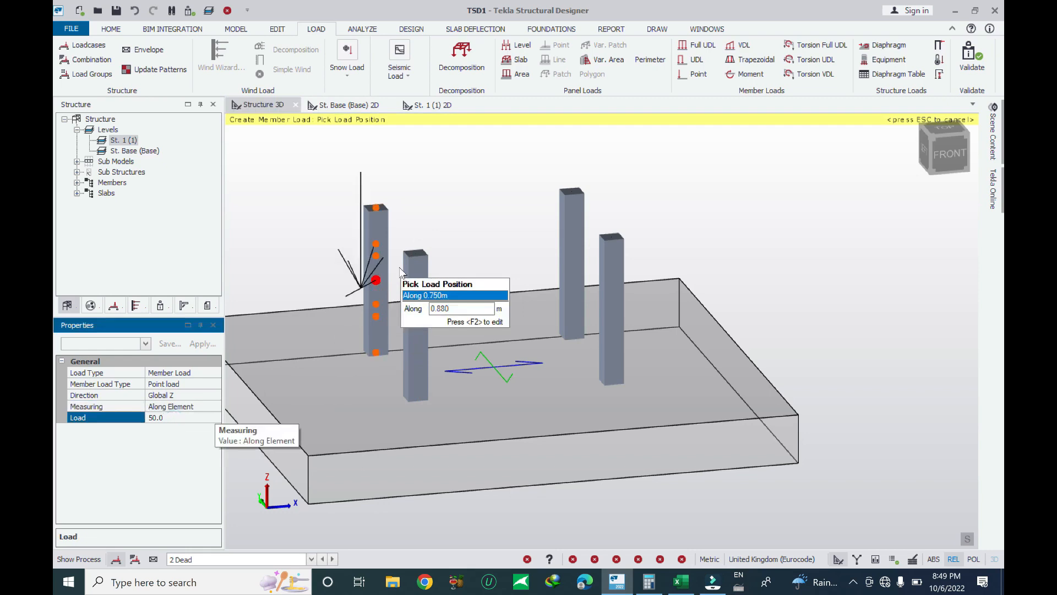
{"action": "left_click", "coordinate": [381, 211]}
{"action": "scroll", "coordinate": [414, 191], "scroll_direction": "up", "scroll_amount": 3}
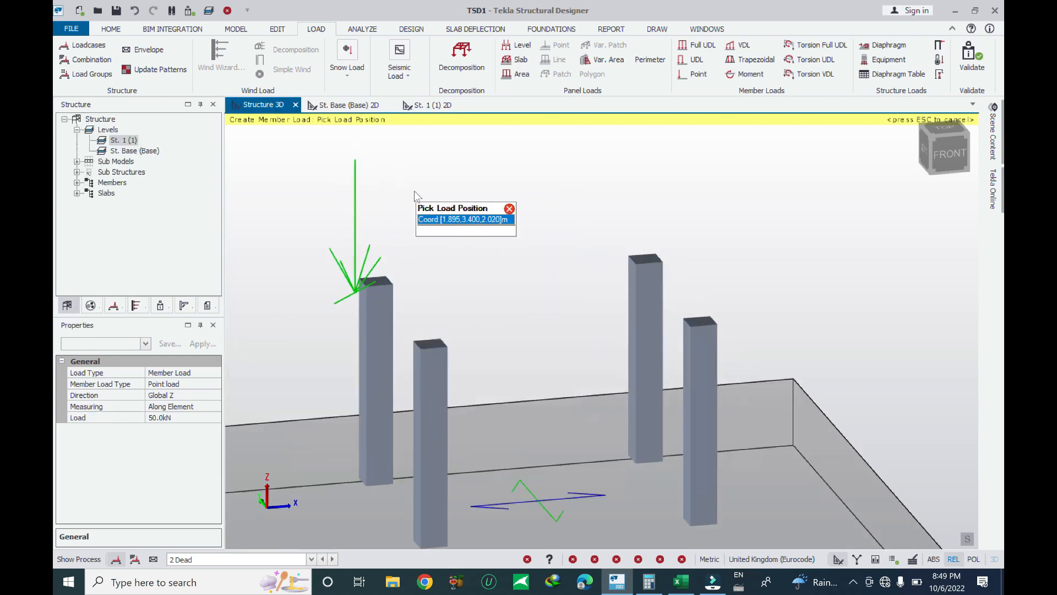
Try setting the point load's position to 0 m along the column, and undo that change.
{"action": "key", "text": "Escape"}
{"action": "left_click", "coordinate": [355, 244]}
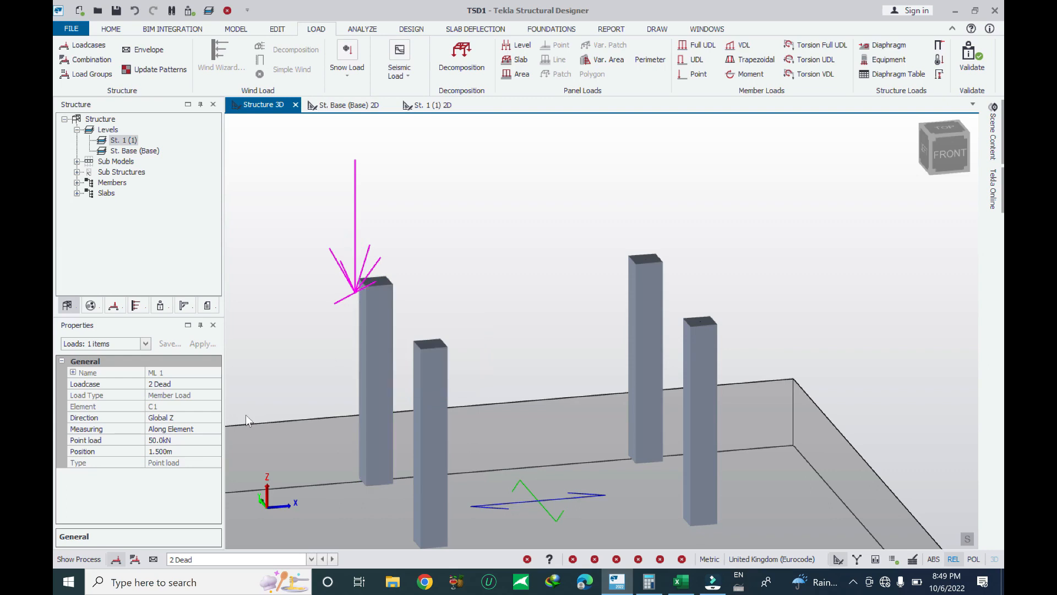
{"action": "left_click", "coordinate": [178, 451]}
{"action": "left_click", "coordinate": [178, 448]}
{"action": "left_click", "coordinate": [179, 445]}
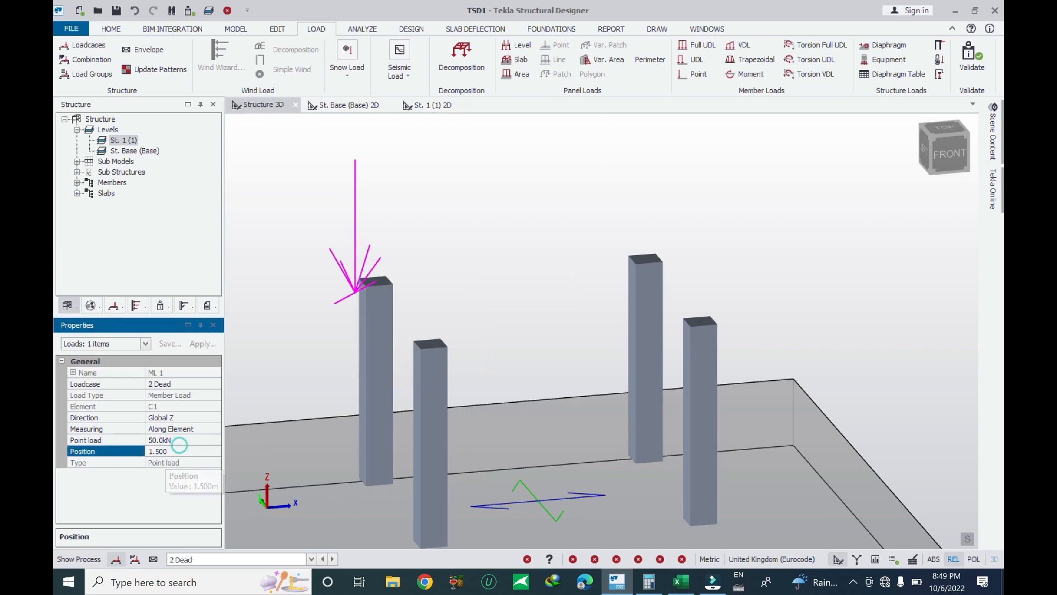
{"action": "type", "text": "0"}
{"action": "key", "text": "Return"}
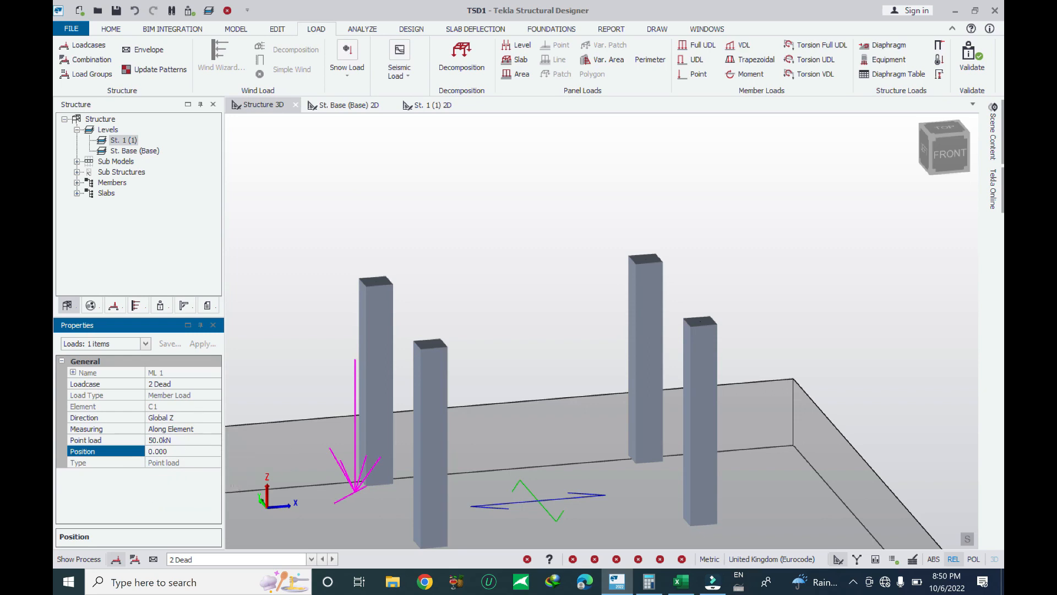
{"action": "key", "text": "ctrl+z"}
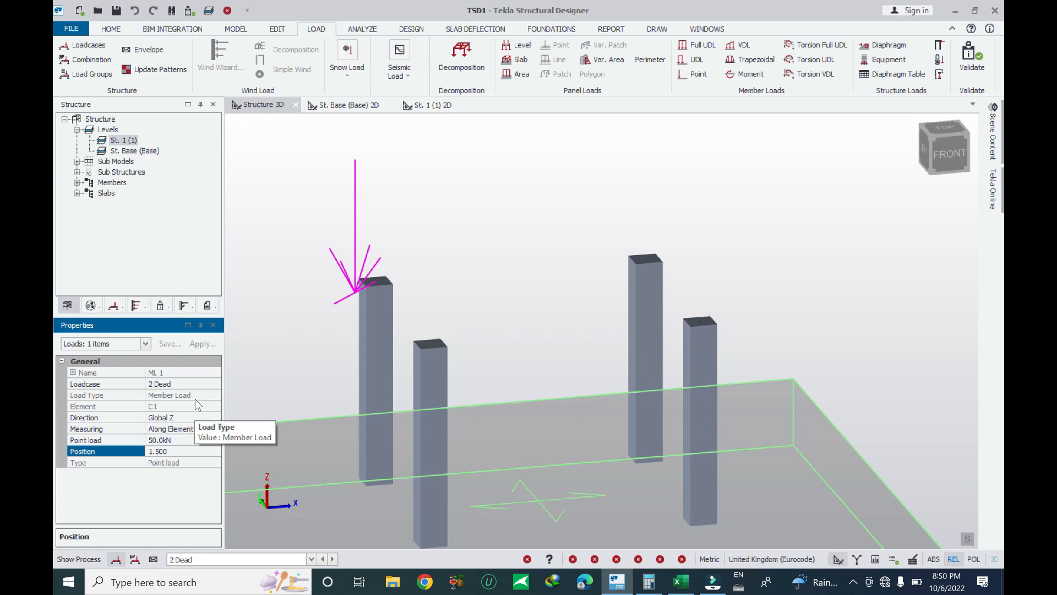
Examine the point load's measuring option and how its arrow sits relative to the column top in a close front view.
{"action": "left_click", "coordinate": [213, 428]}
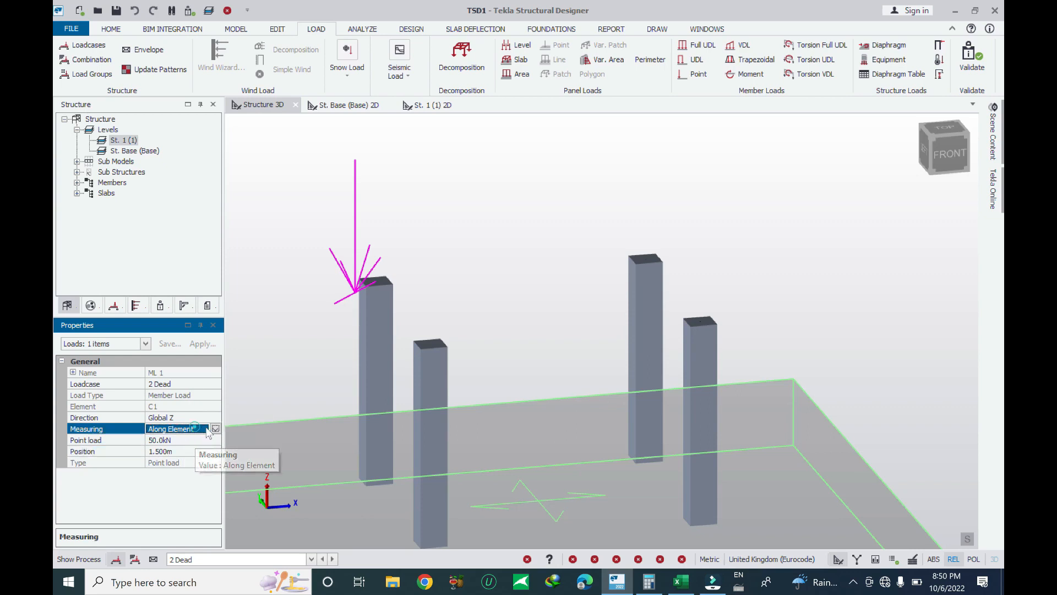
{"action": "scroll", "coordinate": [424, 302], "scroll_direction": "down", "scroll_amount": 5}
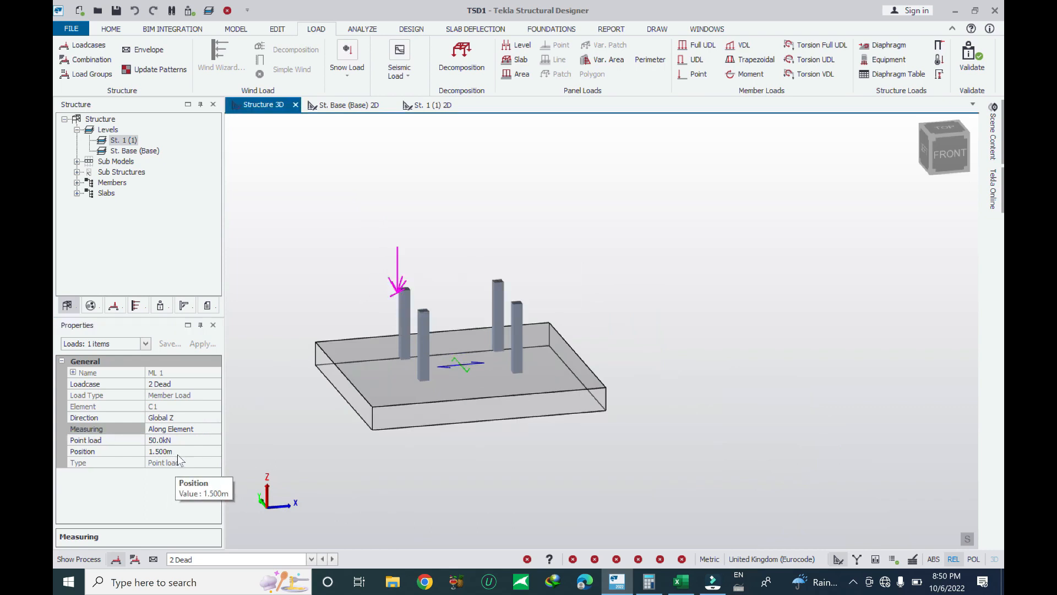
{"action": "middle_click_drag", "start_coordinate": [633, 360], "coordinate": [471, 382]}
{"action": "scroll", "coordinate": [415, 293], "scroll_direction": "up", "scroll_amount": 6}
{"action": "middle_click_drag", "start_coordinate": [437, 274], "coordinate": [533, 251]}
{"action": "key", "text": "Escape"}
{"action": "left_click", "coordinate": [311, 279]}
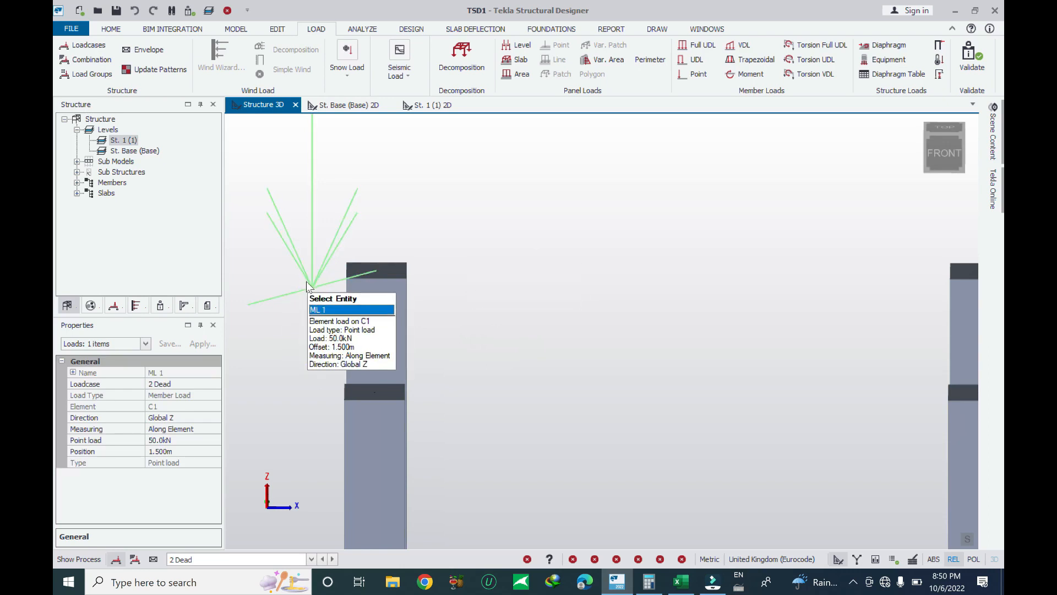
{"action": "right_click", "coordinate": [309, 284]}
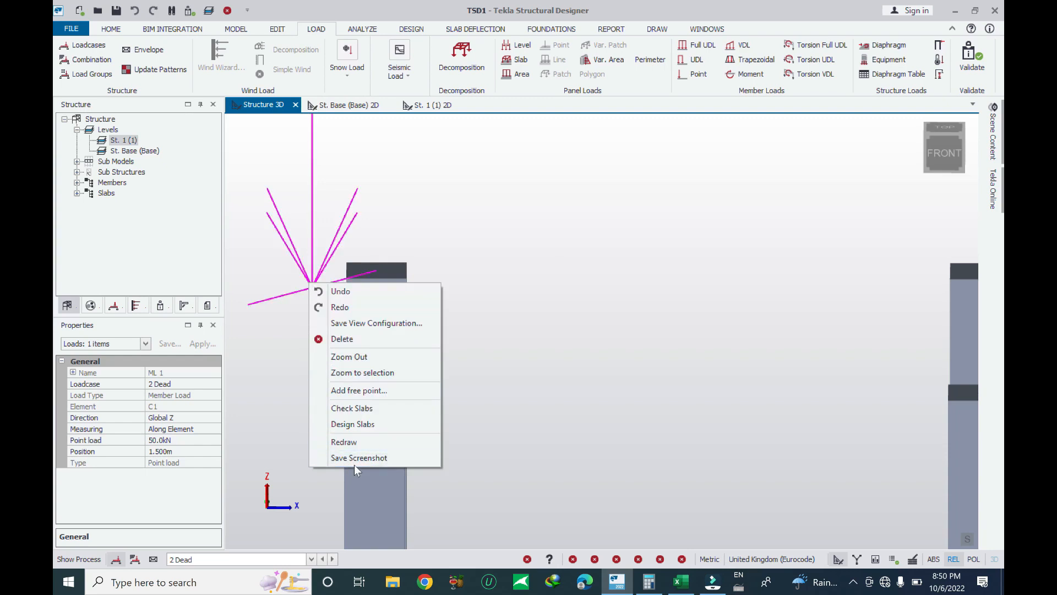
{"action": "left_click", "coordinate": [491, 321]}
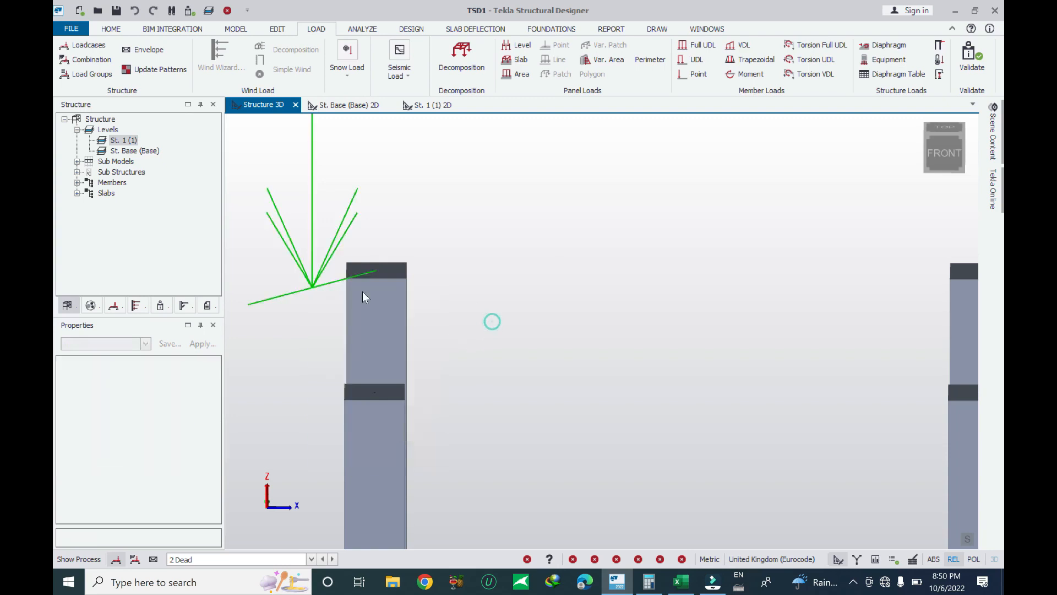
Delete the 50 kN point load from the column top.
{"action": "scroll", "coordinate": [366, 292], "scroll_direction": "down", "scroll_amount": 5}
{"action": "scroll", "coordinate": [468, 306], "scroll_direction": "down", "scroll_amount": 1}
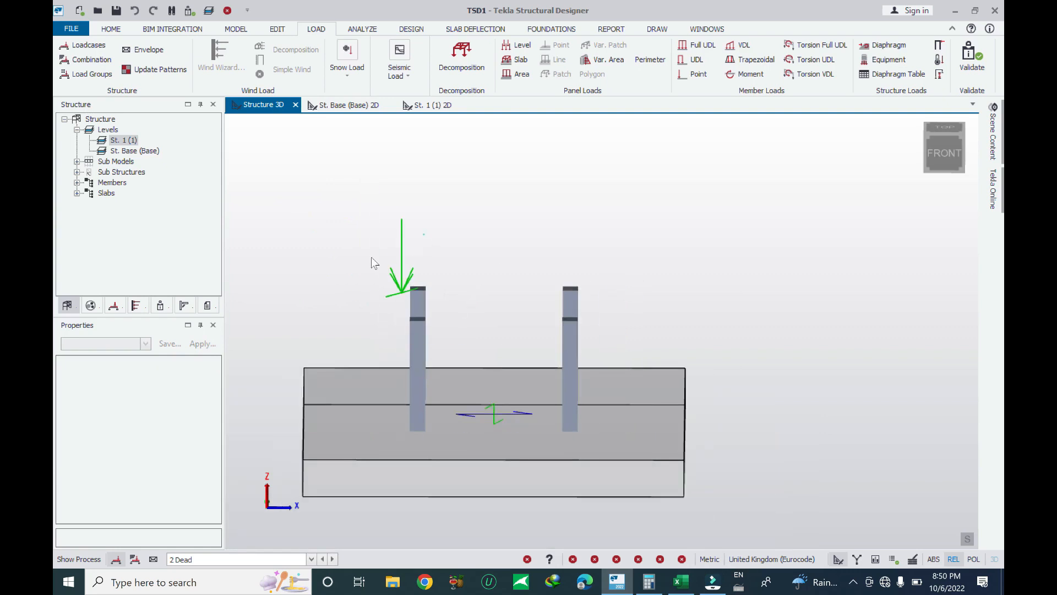
{"action": "left_click", "coordinate": [401, 245]}
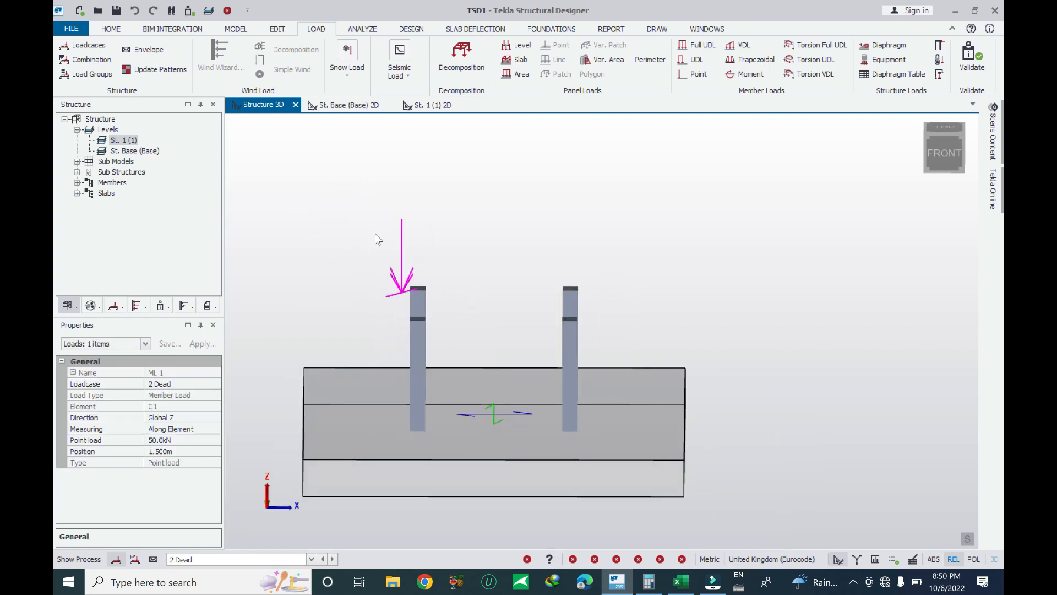
{"action": "key", "text": "Delete"}
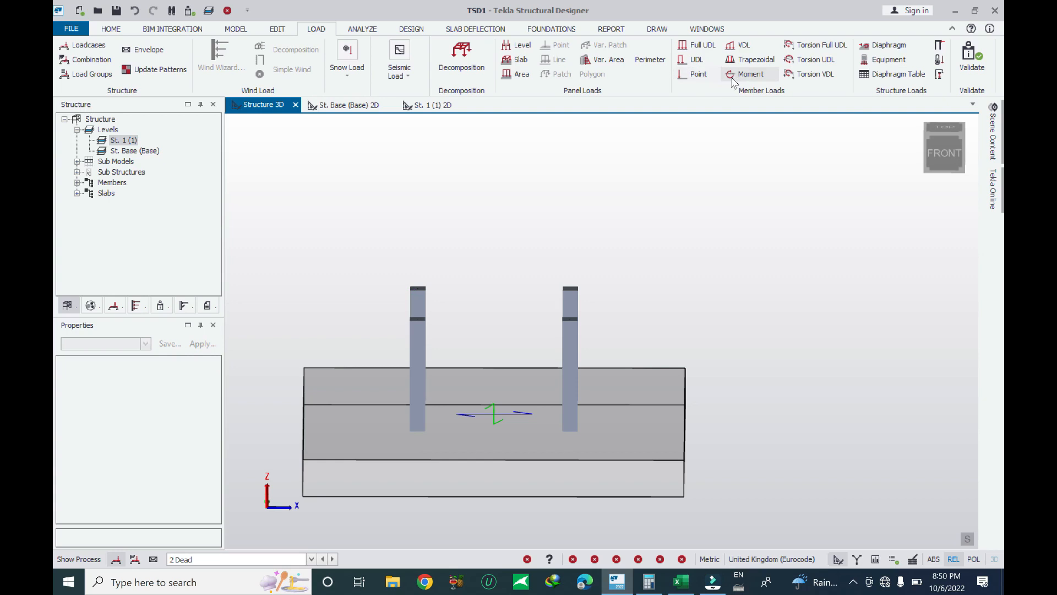
Place a 50 kN dead member point load at the 1.5 m top of each of the four columns.
{"action": "middle_click_drag", "start_coordinate": [585, 215], "coordinate": [708, 142]}
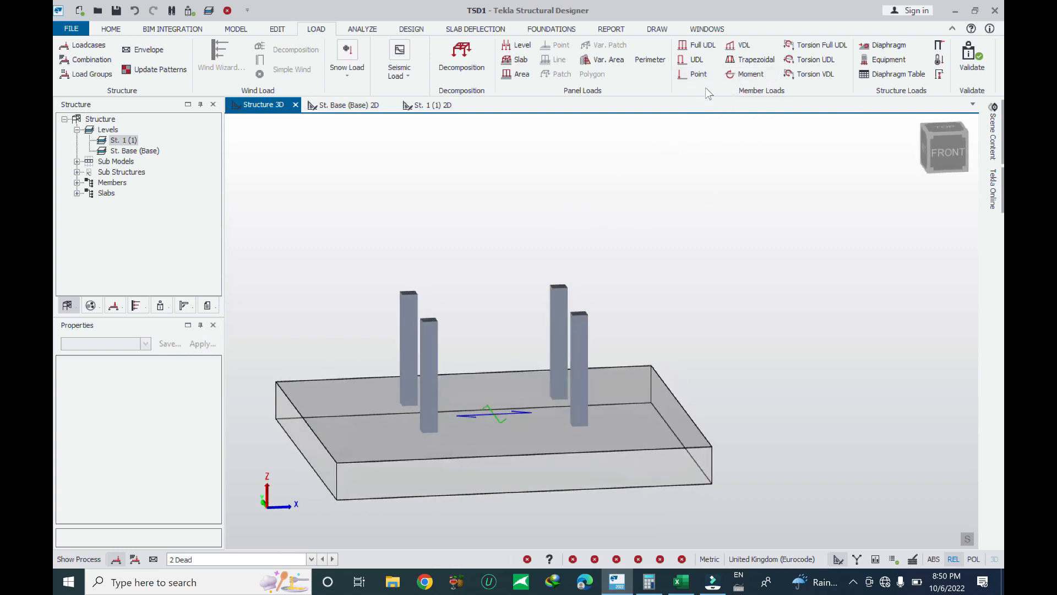
{"action": "left_click", "coordinate": [698, 74]}
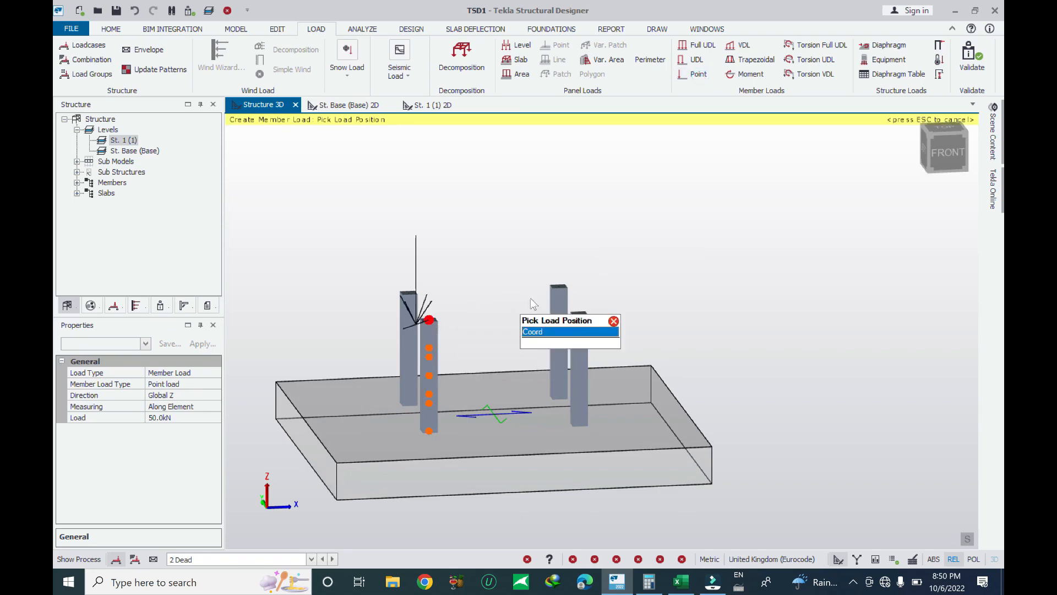
{"action": "left_click", "coordinate": [559, 287]}
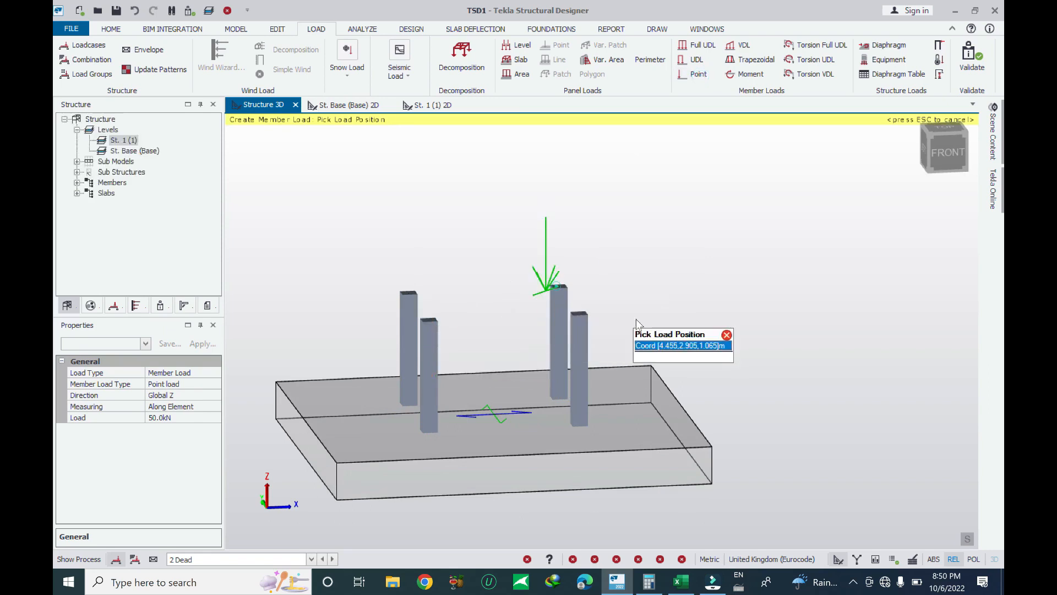
{"action": "left_click", "coordinate": [574, 317]}
{"action": "left_click", "coordinate": [429, 320]}
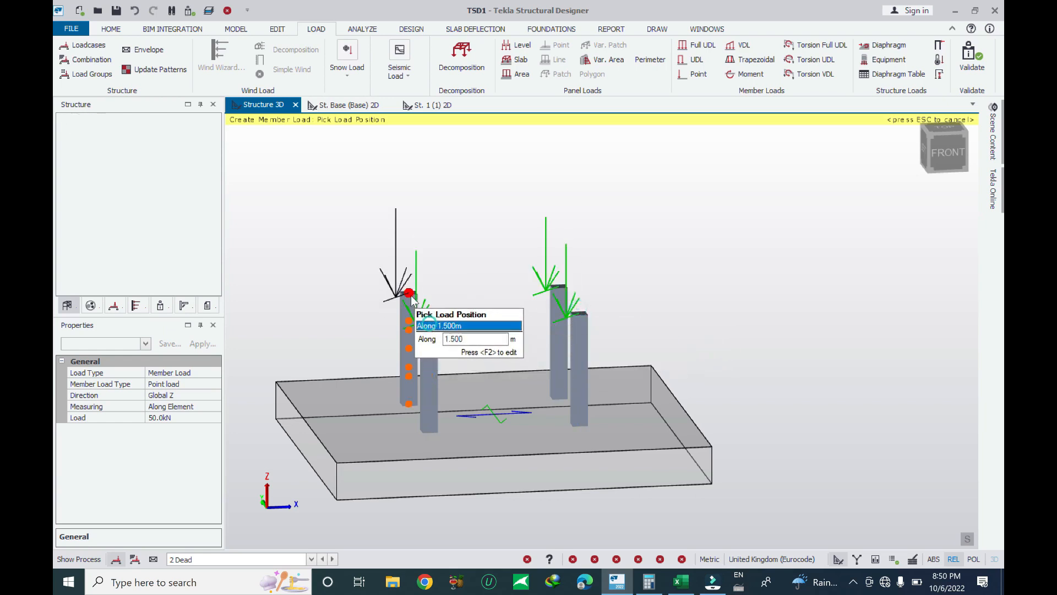
{"action": "left_click", "coordinate": [407, 293]}
{"action": "key", "text": "Escape"}
Select the four column point loads and check their direction and measuring options.
{"action": "left_click_drag", "start_coordinate": [622, 208], "coordinate": [341, 270]}
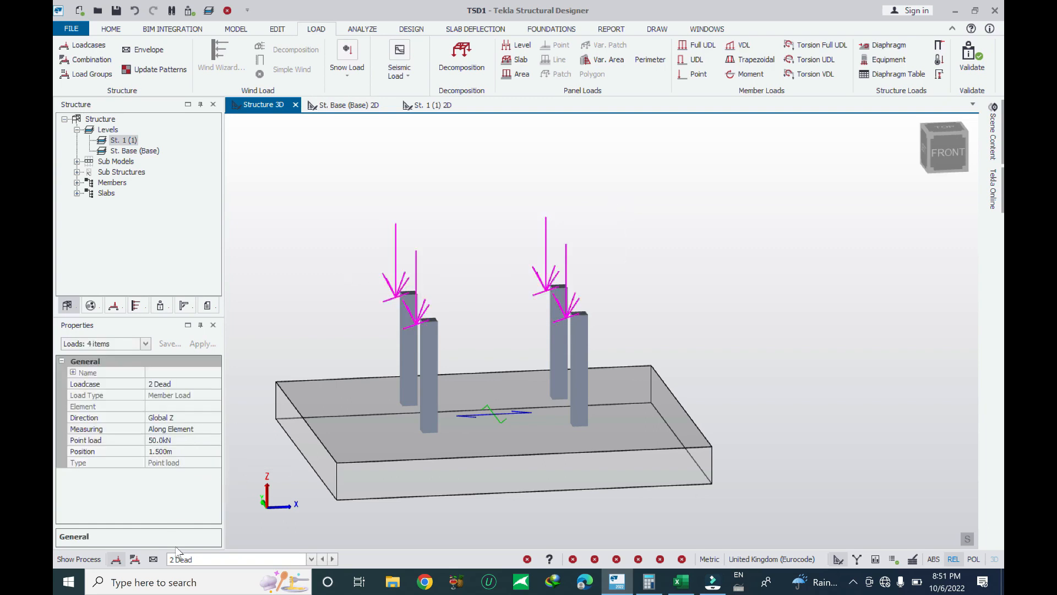
{"action": "left_click", "coordinate": [117, 344]}
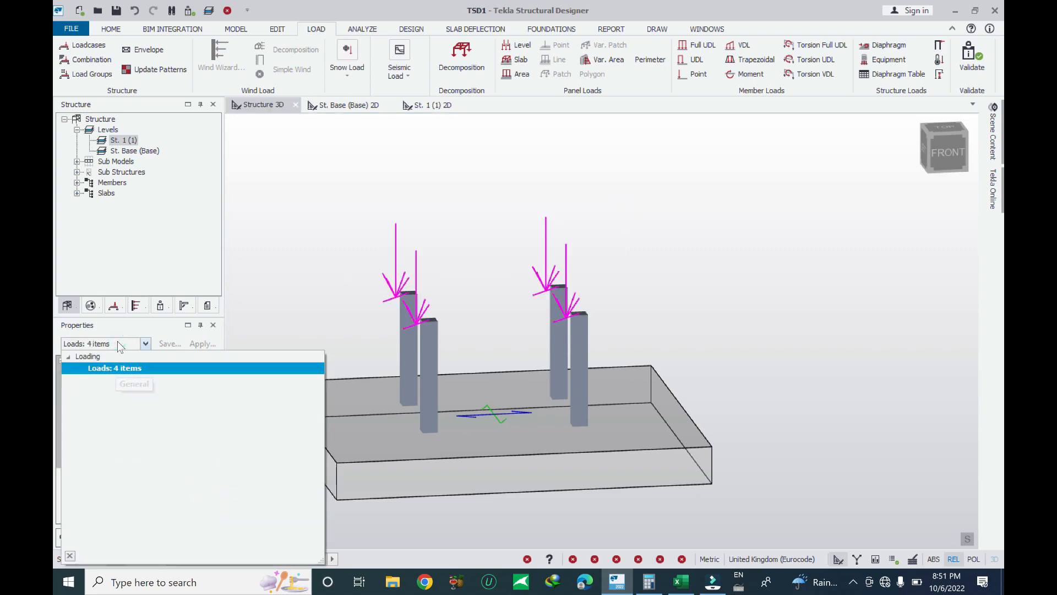
{"action": "left_click", "coordinate": [119, 345]}
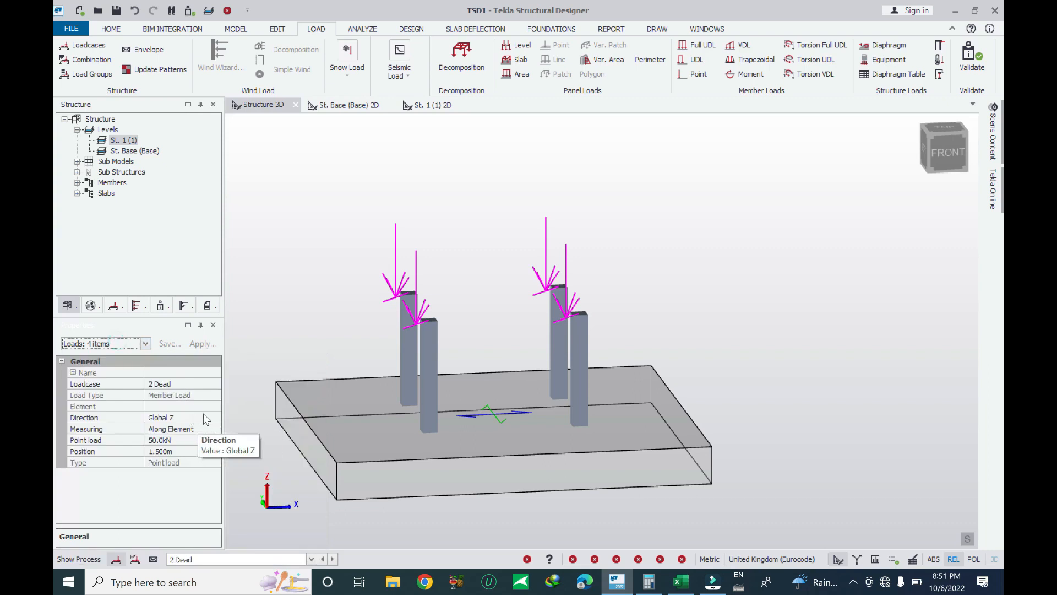
{"action": "left_click", "coordinate": [204, 417]}
{"action": "left_click", "coordinate": [215, 418]}
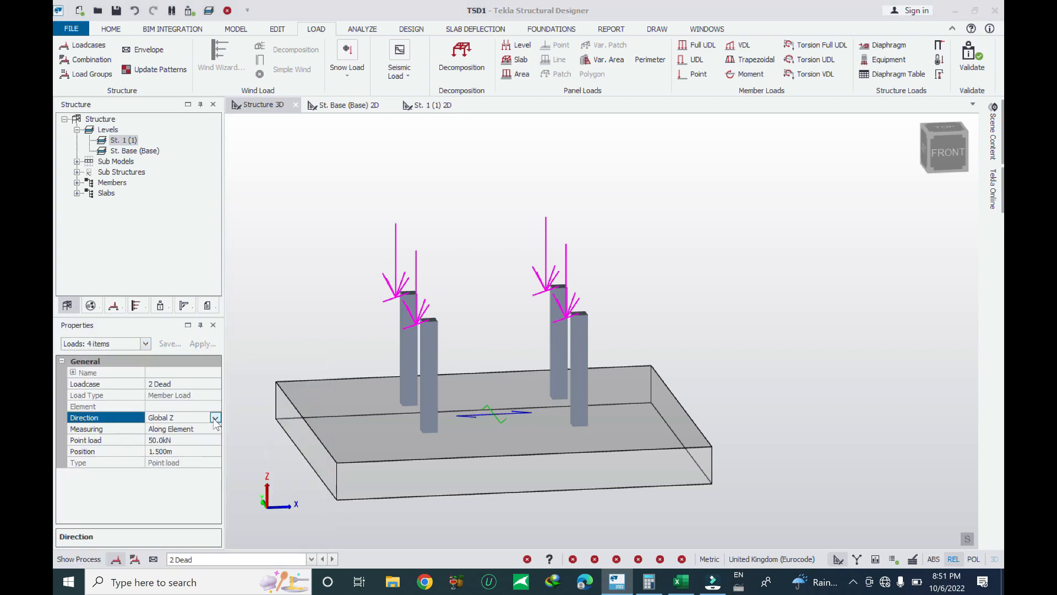
{"action": "left_click", "coordinate": [214, 429]}
{"action": "left_click", "coordinate": [215, 428]}
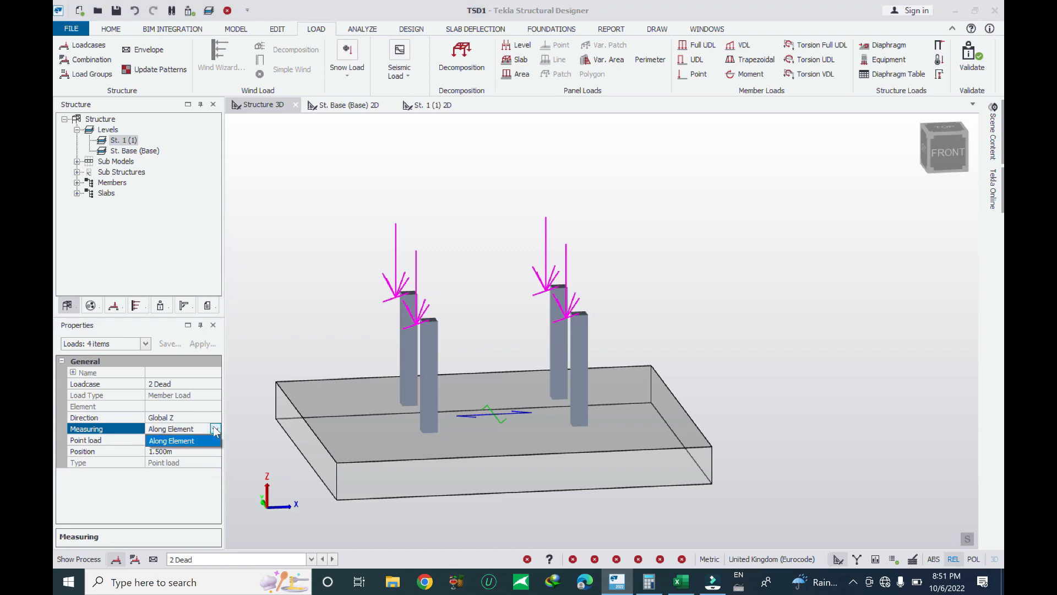
{"action": "left_click", "coordinate": [209, 440]}
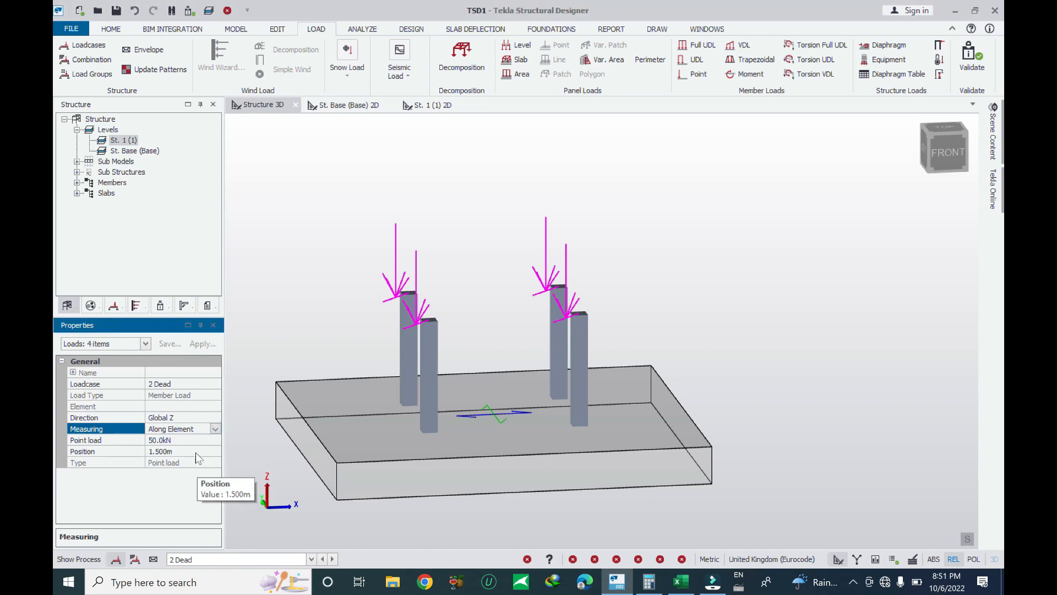
Try a value of 100 kN for the four selected point loads, and restore it to 50 kN.
{"action": "left_click", "coordinate": [191, 439]}
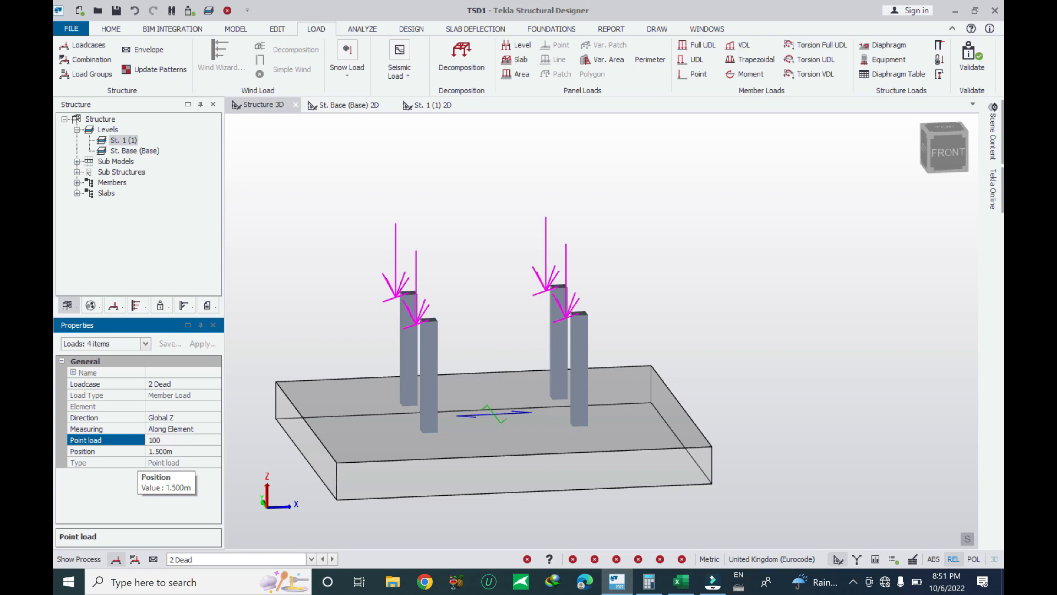
{"action": "left_click", "coordinate": [182, 436]}
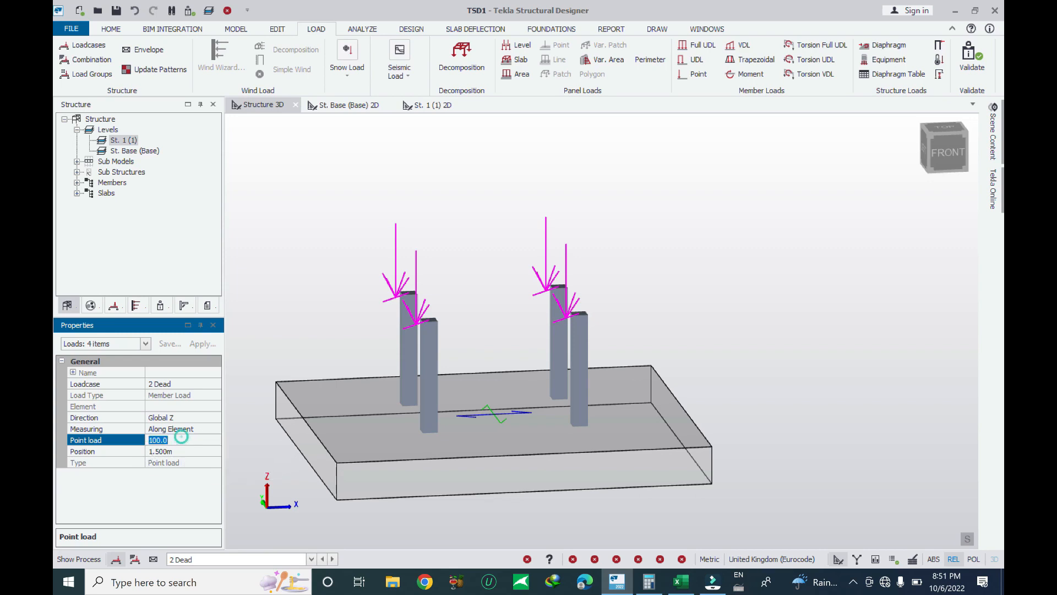
{"action": "type", "text": "50"}
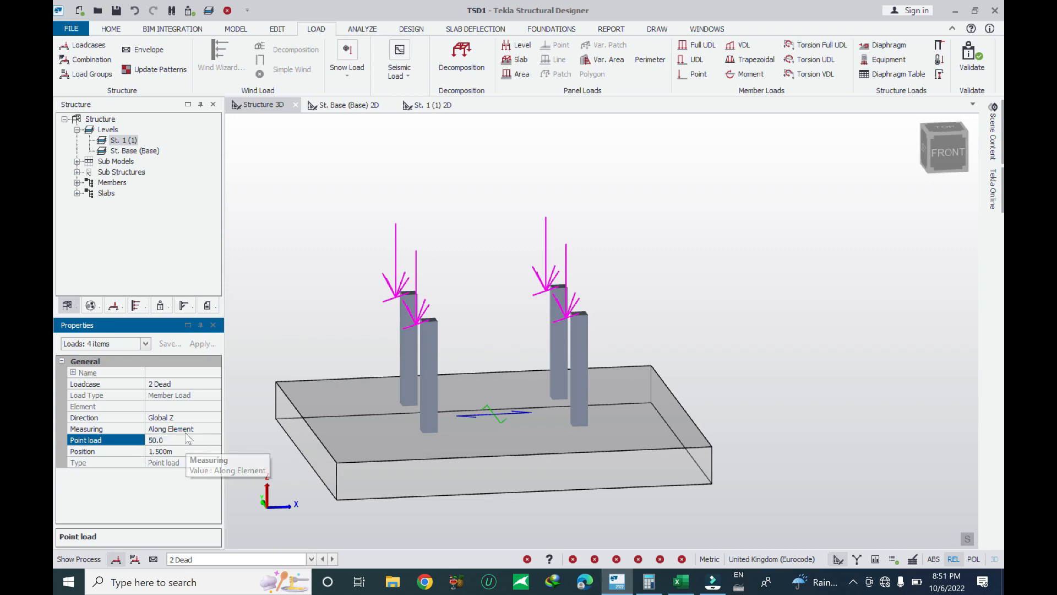
Delete all four dead point loads from the column tops.
{"action": "left_click", "coordinate": [683, 189]}
{"action": "scroll", "coordinate": [624, 361], "scroll_direction": "down", "scroll_amount": 2}
{"action": "scroll", "coordinate": [624, 361], "scroll_direction": "up", "scroll_amount": 2}
{"action": "right_click_drag", "start_coordinate": [624, 361], "coordinate": [646, 301]}
{"action": "left_click_drag", "start_coordinate": [646, 252], "coordinate": [262, 282]}
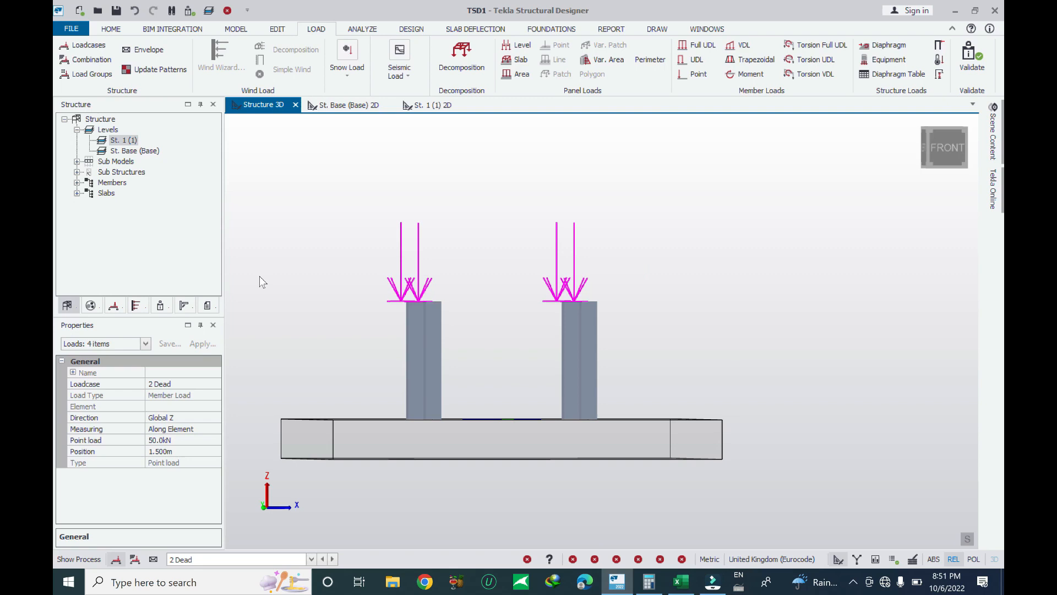
{"action": "key", "text": "Delete"}
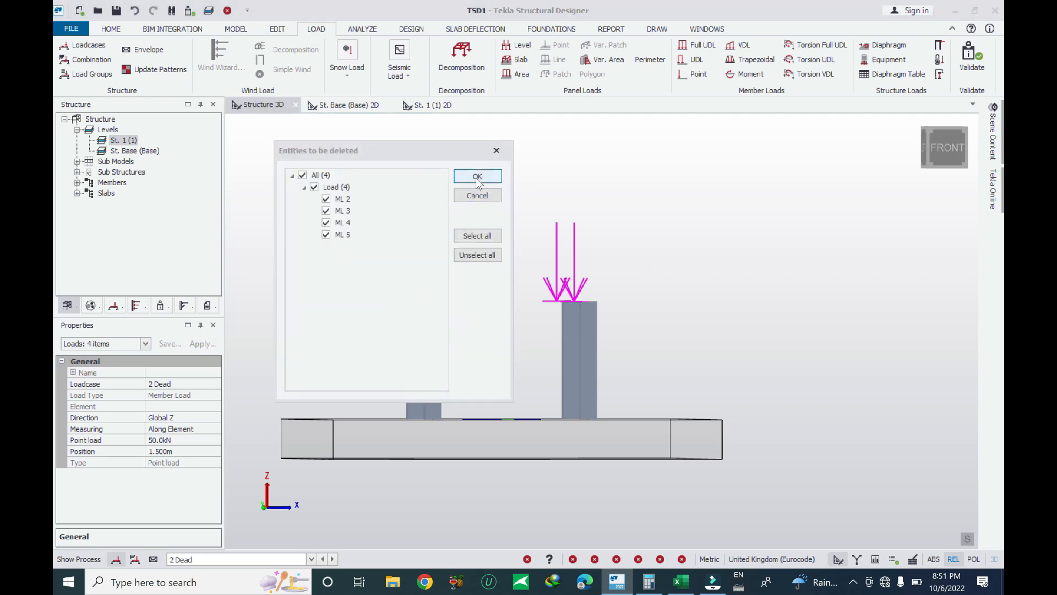
{"action": "left_click", "coordinate": [478, 177]}
With the Dead loadcase active, place a 50 kN member point load measured along the element at each of the four column tops.
{"action": "right_click_drag", "start_coordinate": [373, 266], "coordinate": [385, 349]}
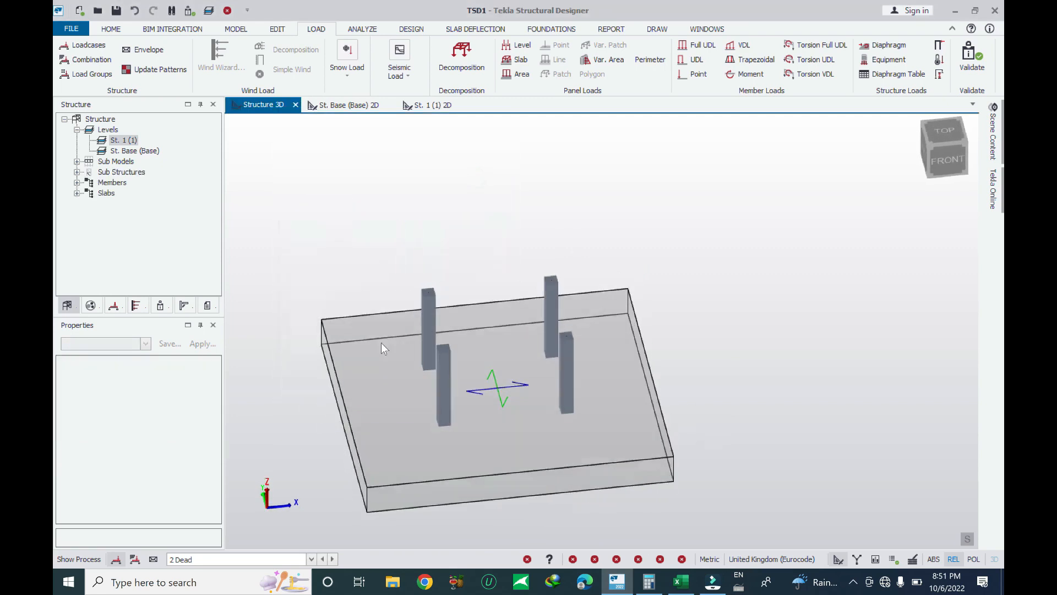
{"action": "right_click_drag", "start_coordinate": [646, 406], "coordinate": [701, 390]}
{"action": "right_click_drag", "start_coordinate": [531, 474], "coordinate": [480, 334]}
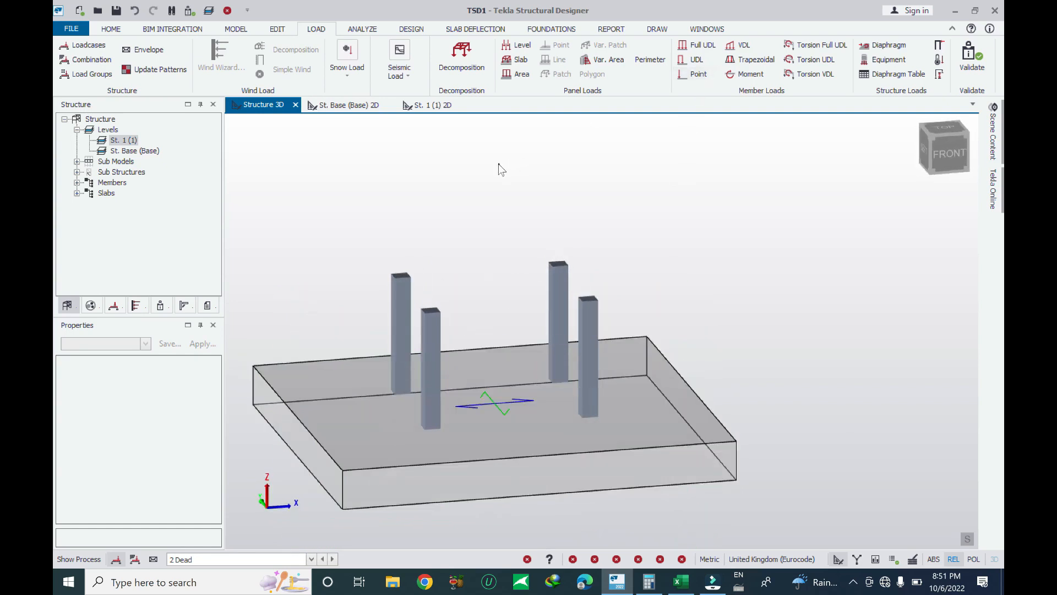
{"action": "left_click", "coordinate": [205, 560]}
{"action": "left_click", "coordinate": [218, 520]}
{"action": "left_click", "coordinate": [695, 73]}
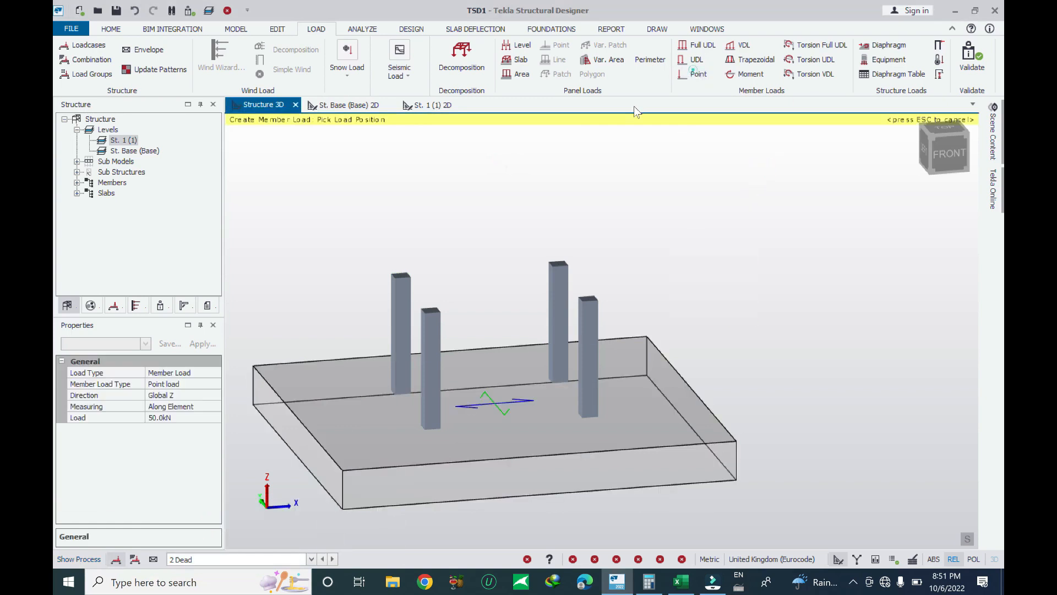
{"action": "left_click", "coordinate": [171, 417]}
{"action": "key", "text": "ctrl+a"}
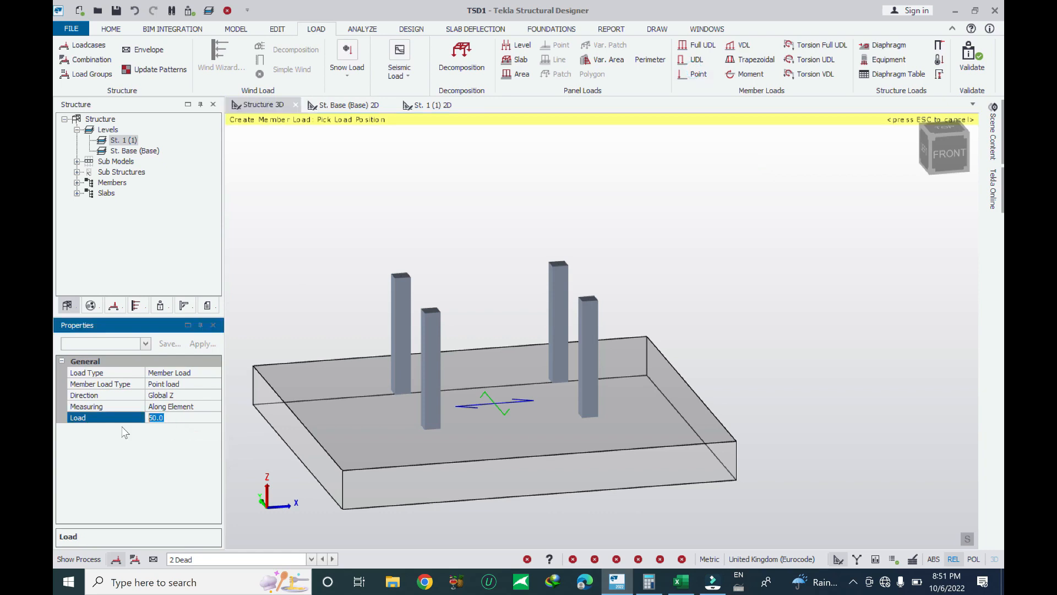
{"action": "type", "text": "50"}
{"action": "left_click", "coordinate": [197, 407]}
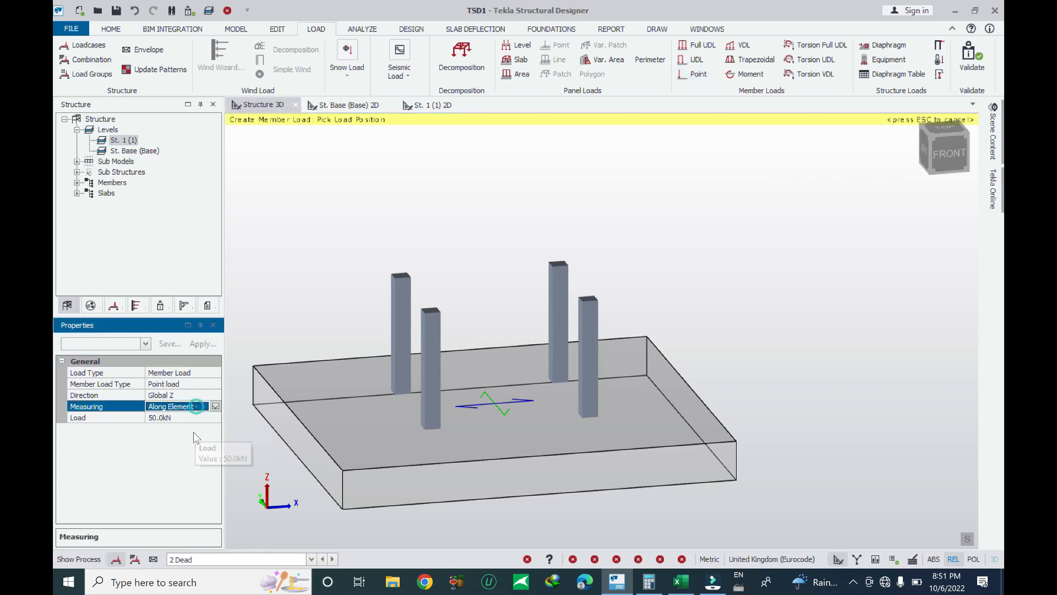
{"action": "left_click", "coordinate": [403, 276]}
{"action": "left_click", "coordinate": [551, 267]}
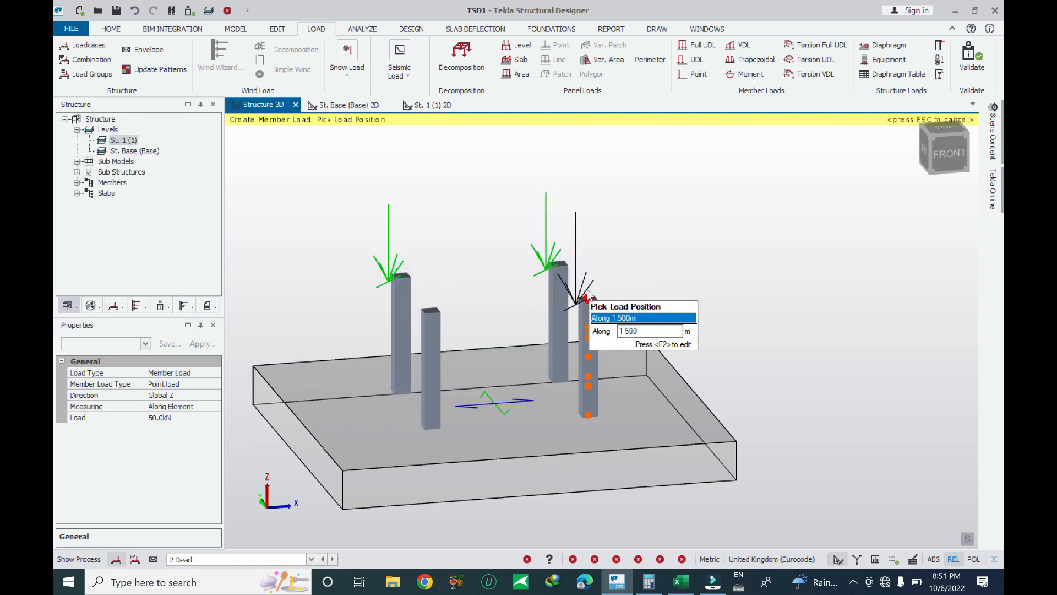
{"action": "left_click", "coordinate": [587, 298]}
{"action": "left_click", "coordinate": [432, 311]}
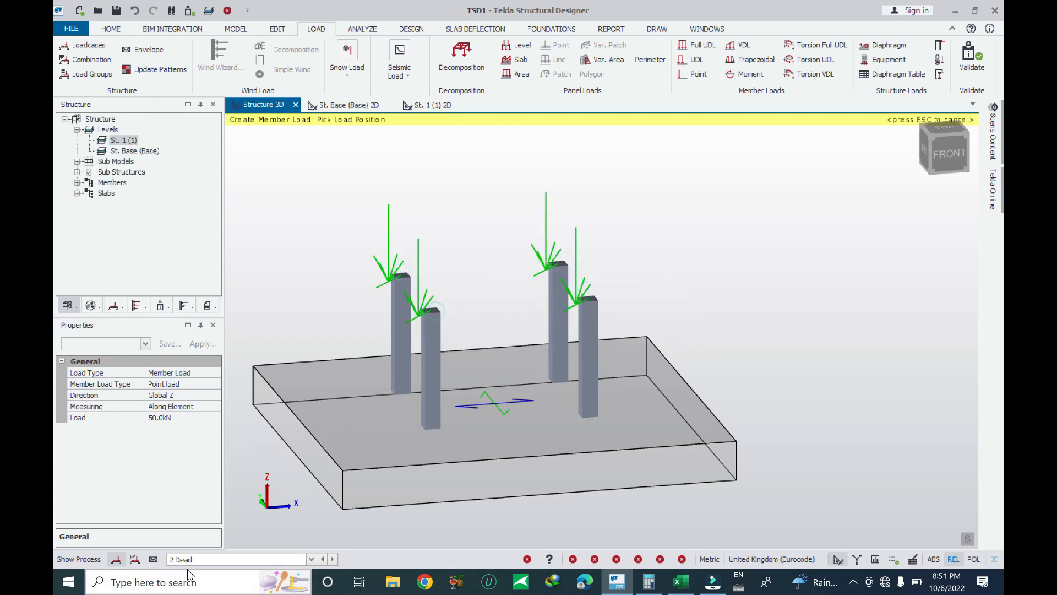
Switch to the Imposed loadcase and place a 30 kN member point load at the top of each of the four columns.
{"action": "left_click", "coordinate": [199, 560]}
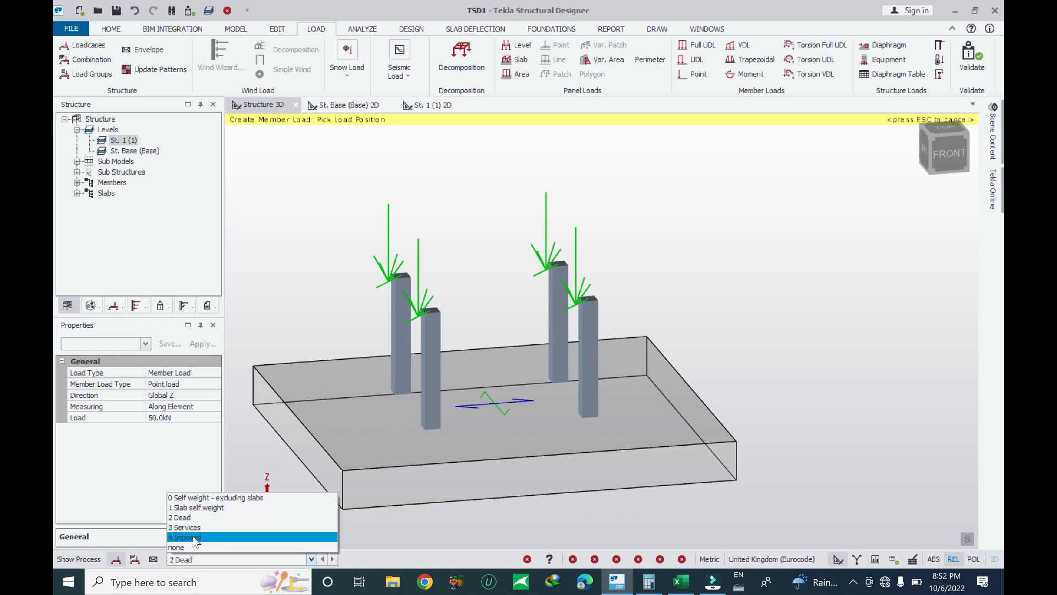
{"action": "left_click", "coordinate": [194, 537]}
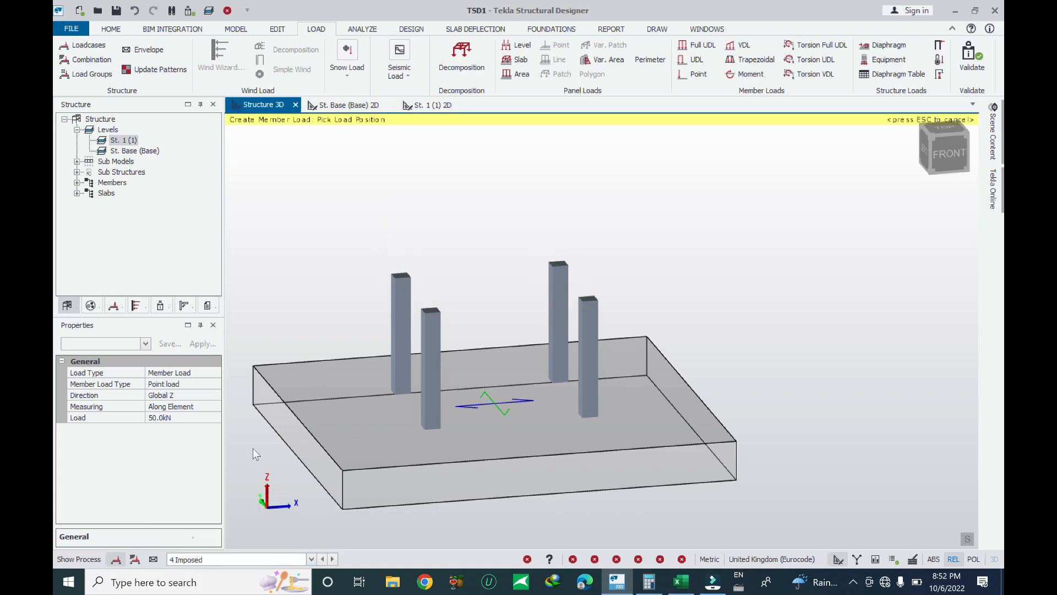
{"action": "left_click", "coordinate": [180, 420]}
{"action": "type", "text": "3"}
{"action": "key", "text": "Return"}
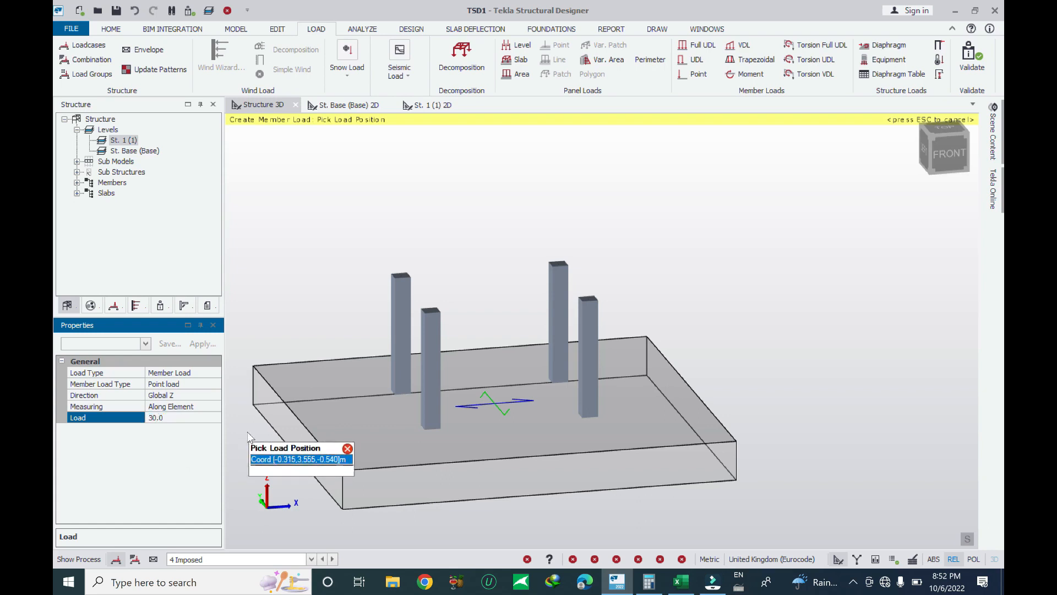
{"action": "left_click", "coordinate": [401, 276]}
{"action": "left_click", "coordinate": [558, 265]}
{"action": "left_click", "coordinate": [587, 301]}
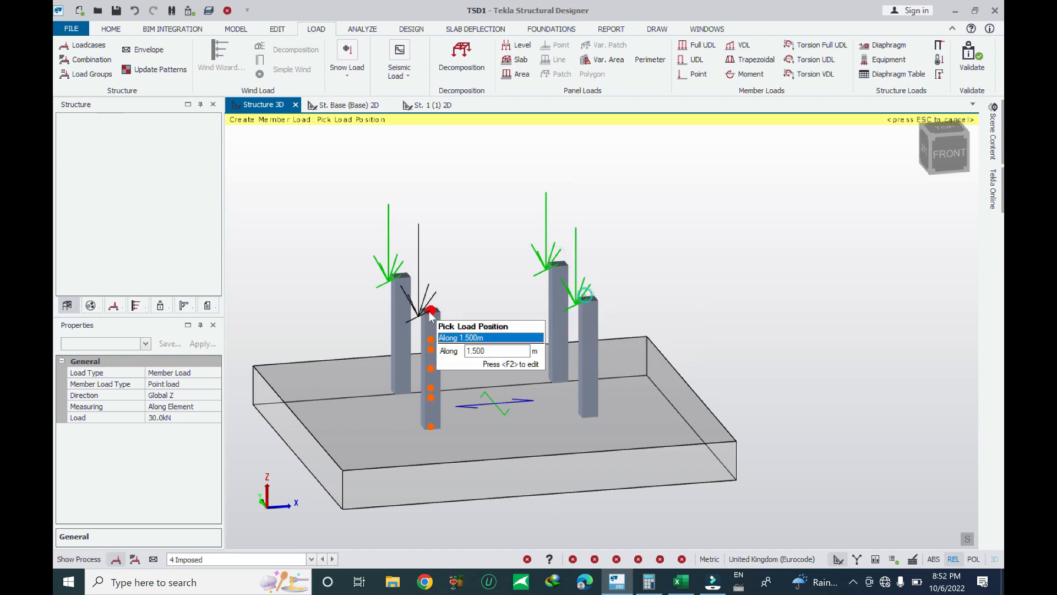
{"action": "left_click", "coordinate": [431, 311]}
{"action": "key", "text": "Escape"}
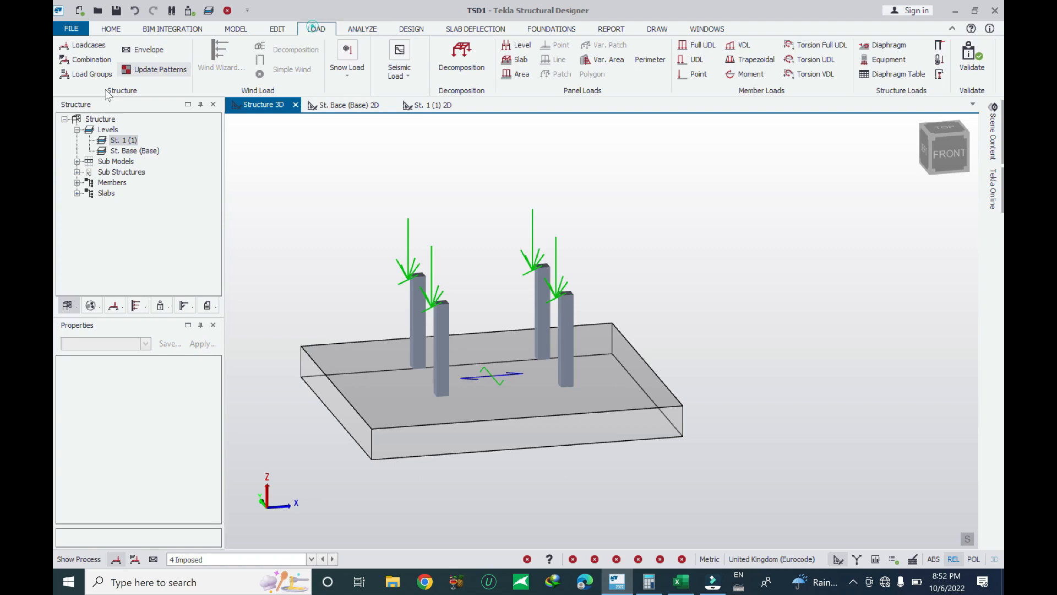
Generate the load combinations with STR to Table A1.2(B) Eq 6.10, including EQU and GEO combinations and leaving out accidental and seismic ones.
{"action": "left_click", "coordinate": [100, 65]}
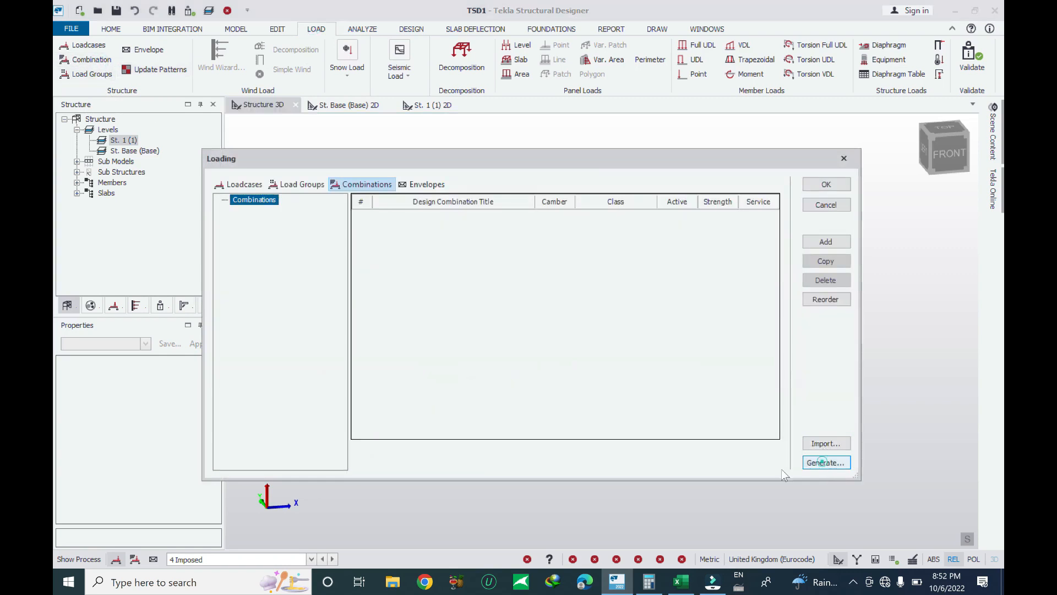
{"action": "left_click", "coordinate": [379, 355]}
{"action": "left_click", "coordinate": [379, 369]}
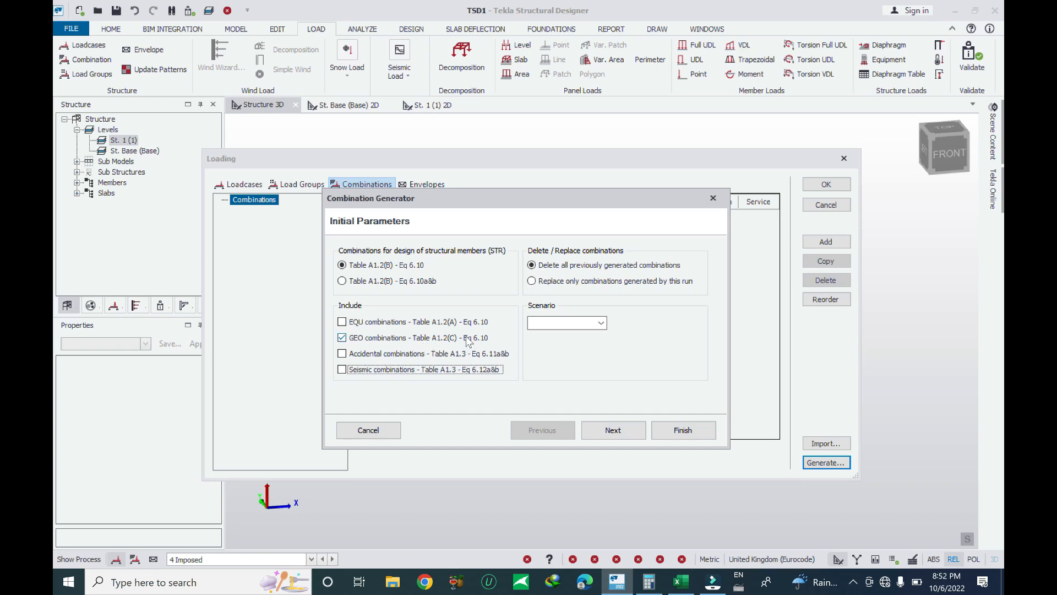
{"action": "left_click", "coordinate": [361, 324]}
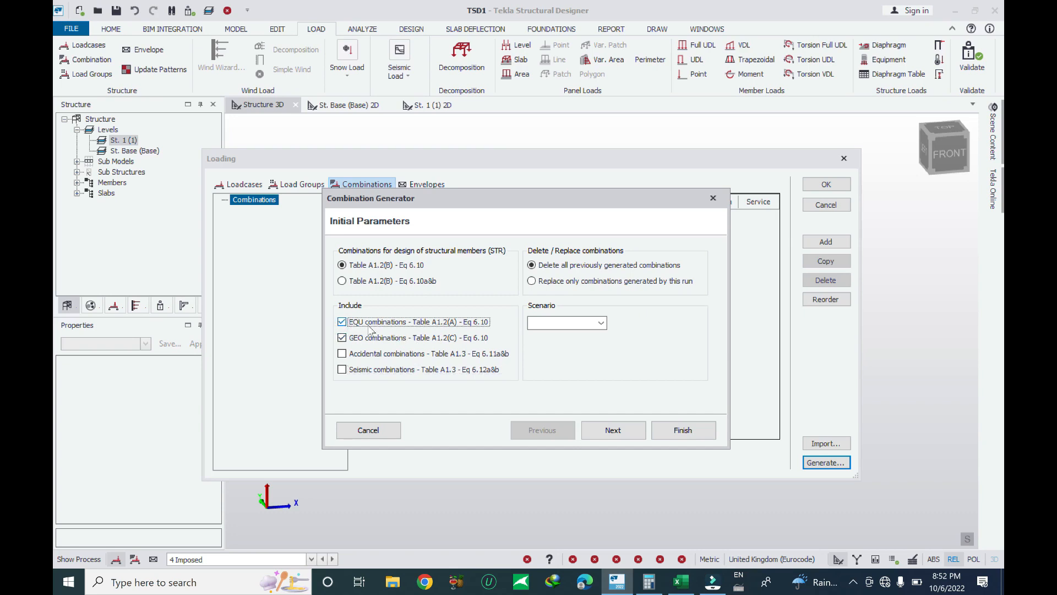
{"action": "left_click", "coordinate": [620, 433]}
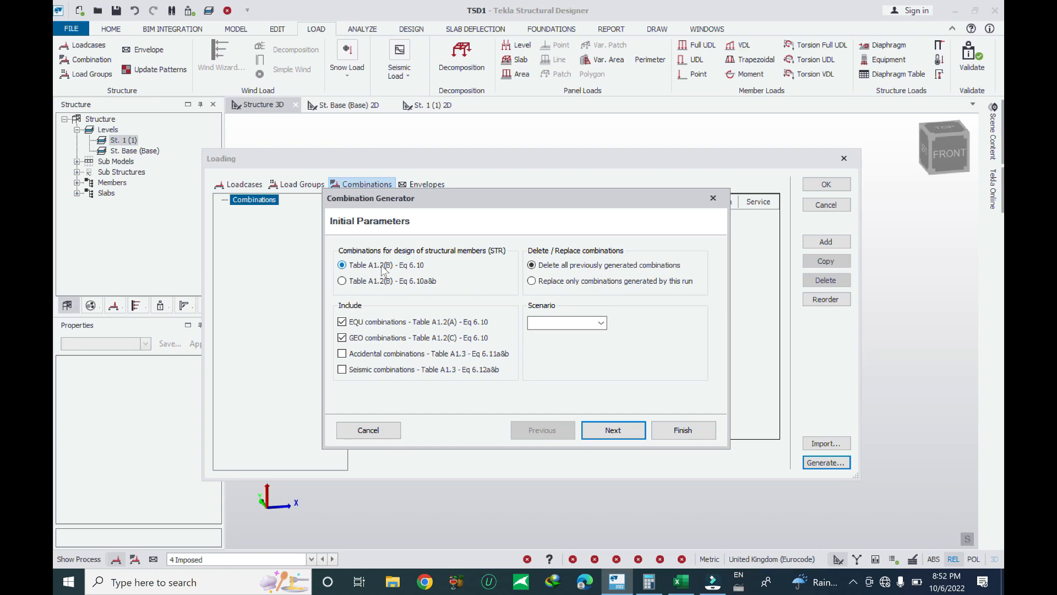
{"action": "left_click", "coordinate": [614, 432]}
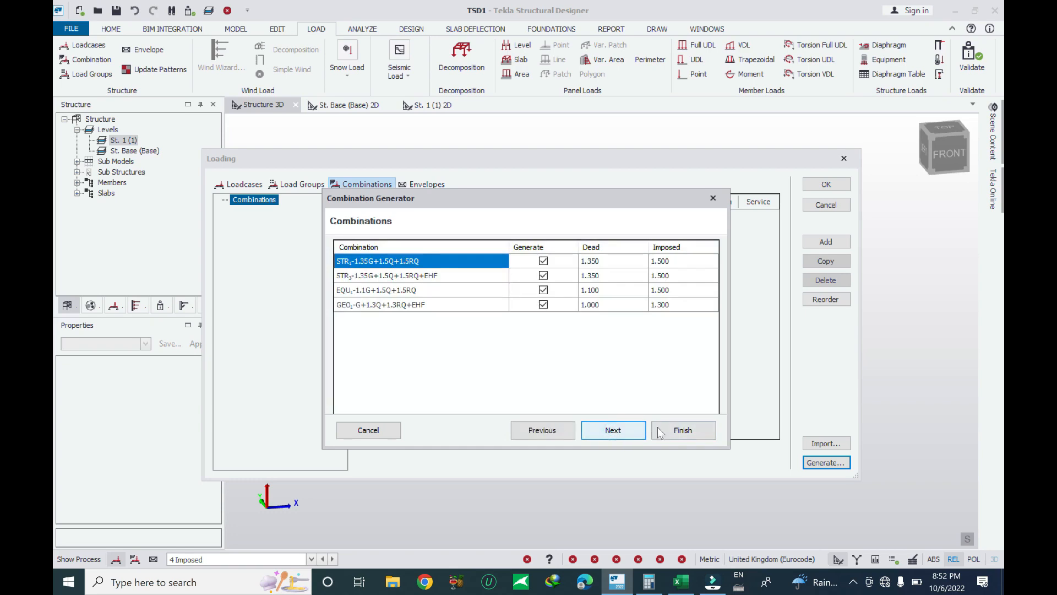
{"action": "left_click", "coordinate": [661, 433]}
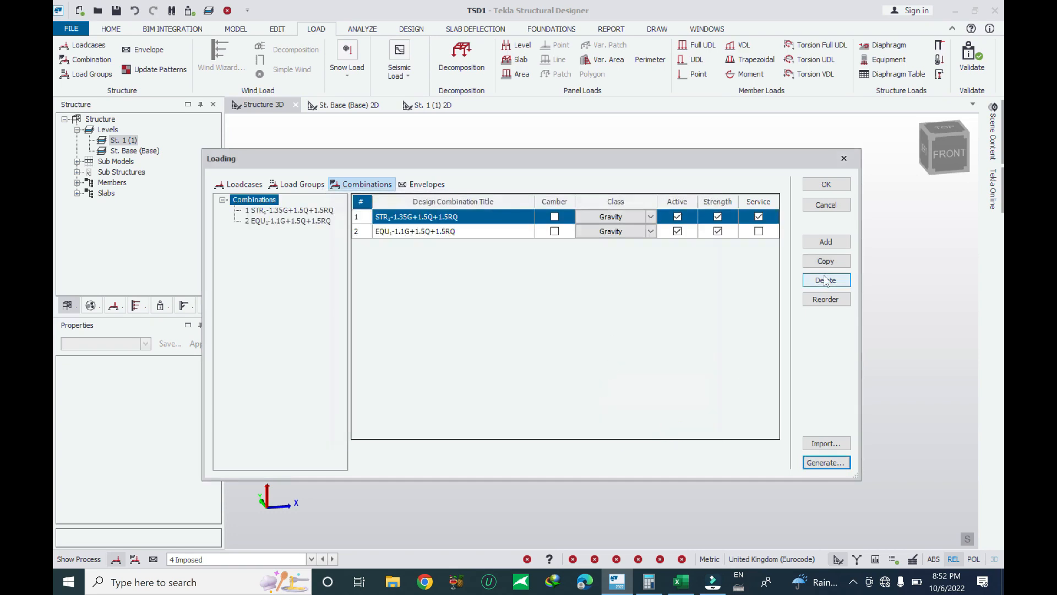
{"action": "left_click", "coordinate": [422, 184]}
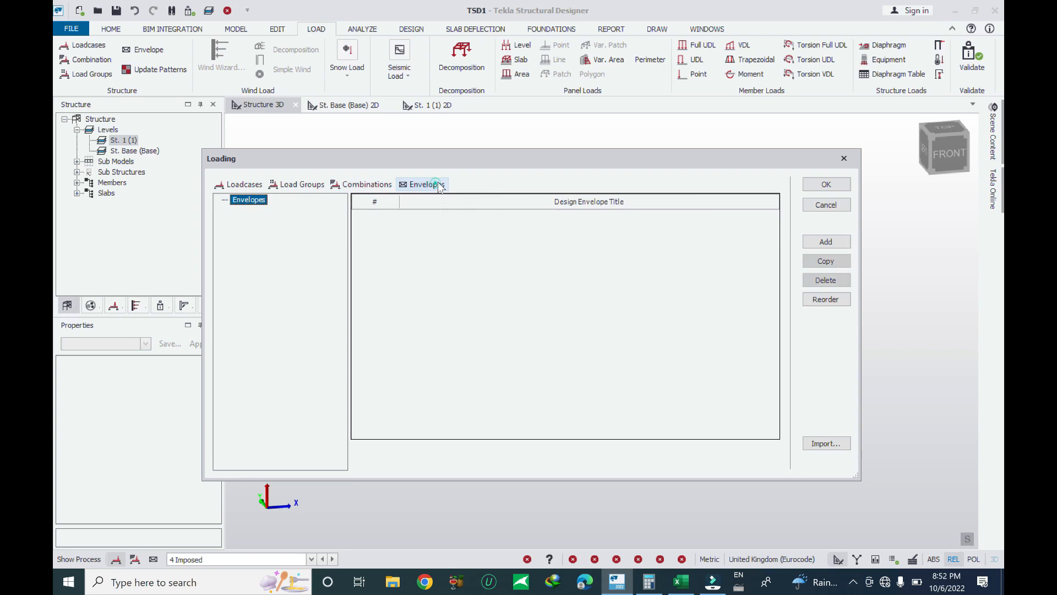
{"action": "left_click", "coordinate": [358, 184]}
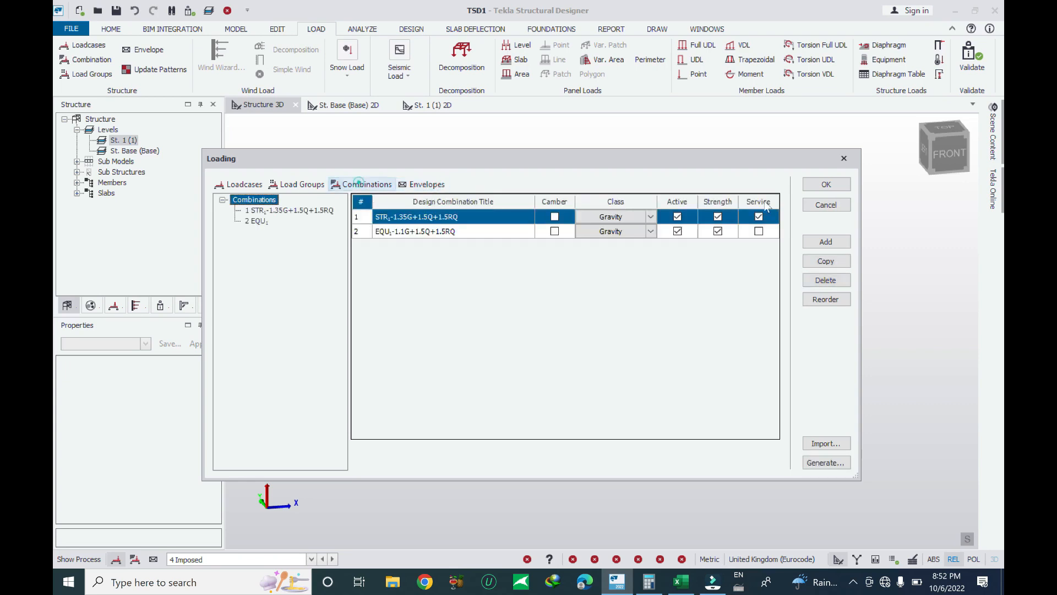
Accept the generated load combinations and run the static analysis with Analyze All, keeping the analysis settings as they are.
{"action": "left_click", "coordinate": [824, 185]}
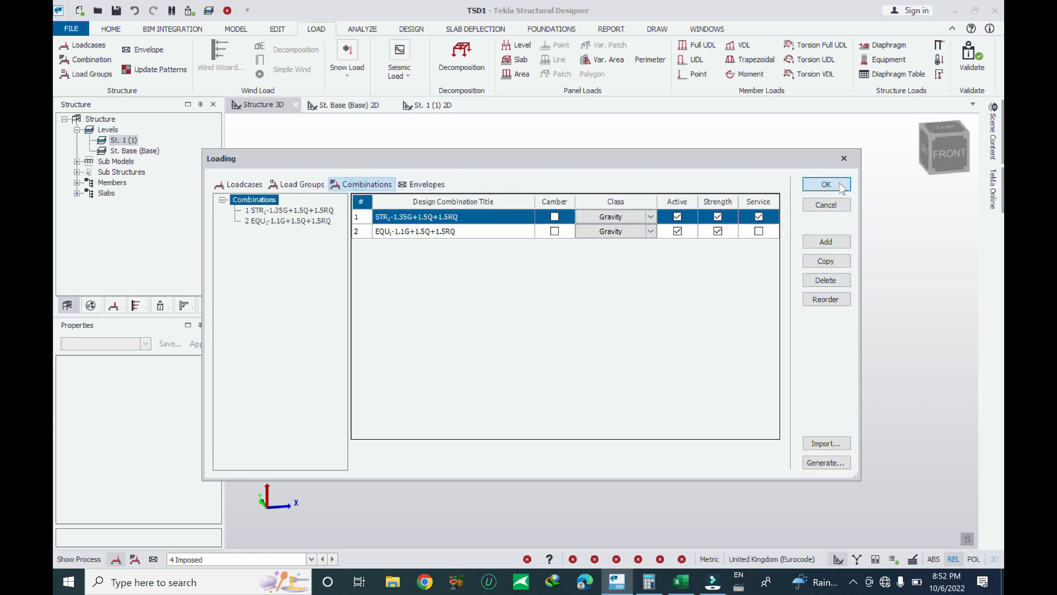
{"action": "left_click", "coordinate": [362, 29]}
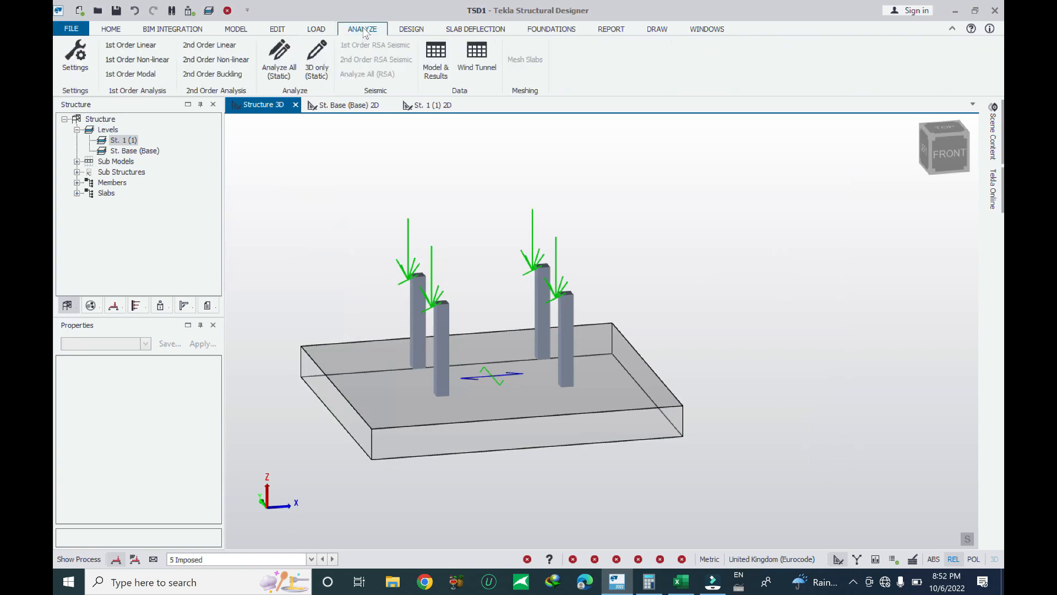
{"action": "left_click", "coordinate": [74, 55]}
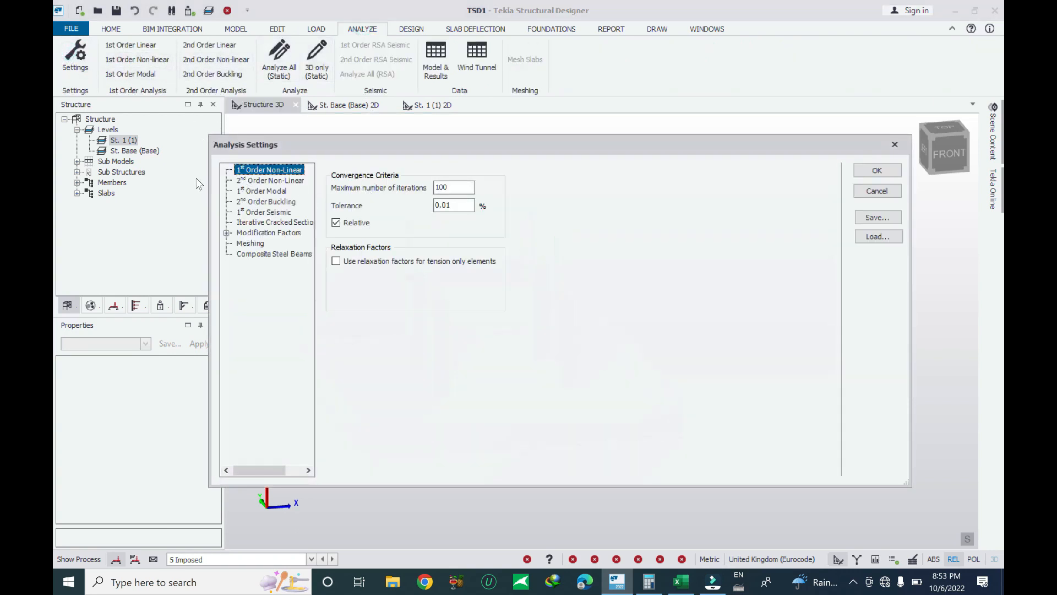
{"action": "left_click", "coordinate": [894, 145]}
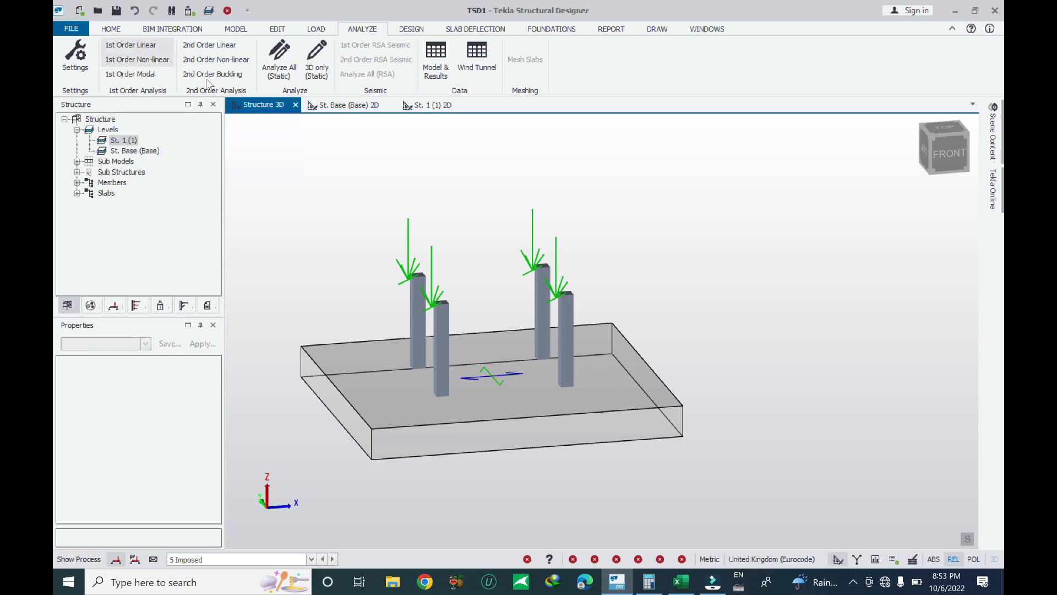
{"action": "left_click", "coordinate": [293, 61]}
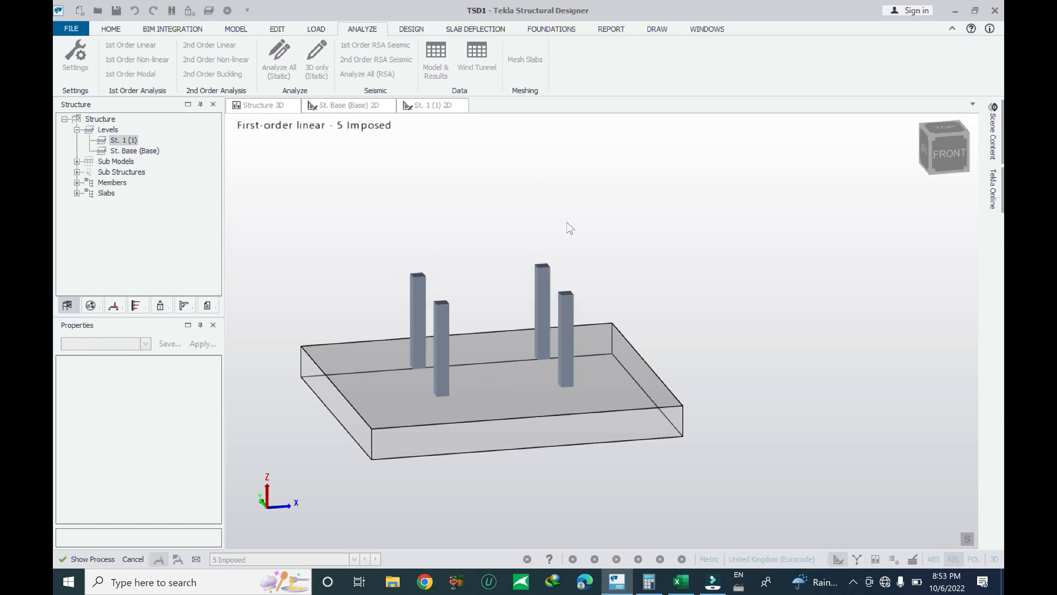
{"action": "scroll", "coordinate": [567, 275], "scroll_direction": "down", "scroll_amount": 4}
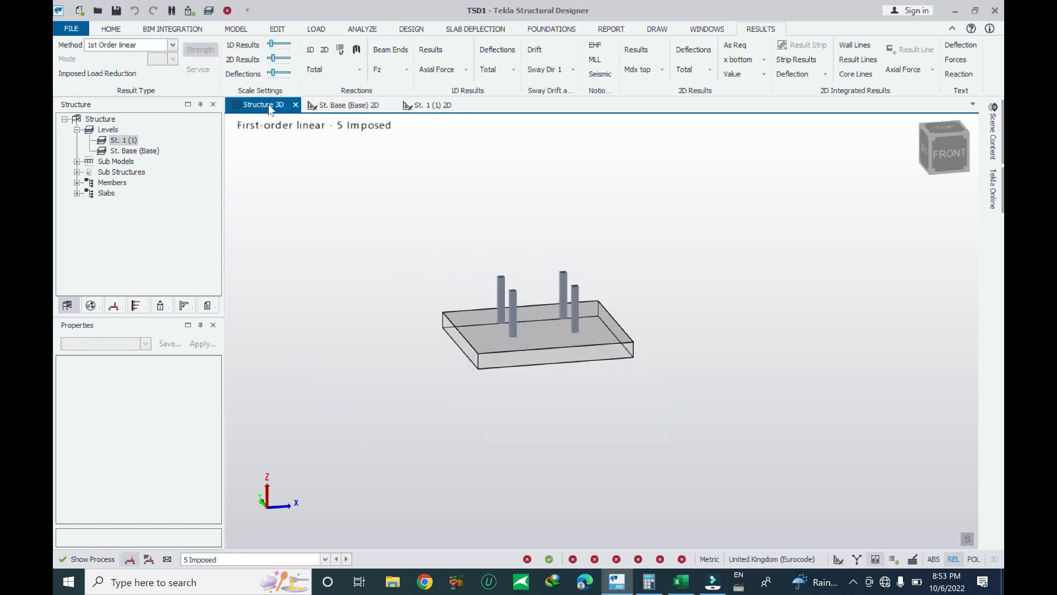
Choose 1st Order linear as the result method for the 3D structure view.
{"action": "left_click", "coordinate": [109, 50]}
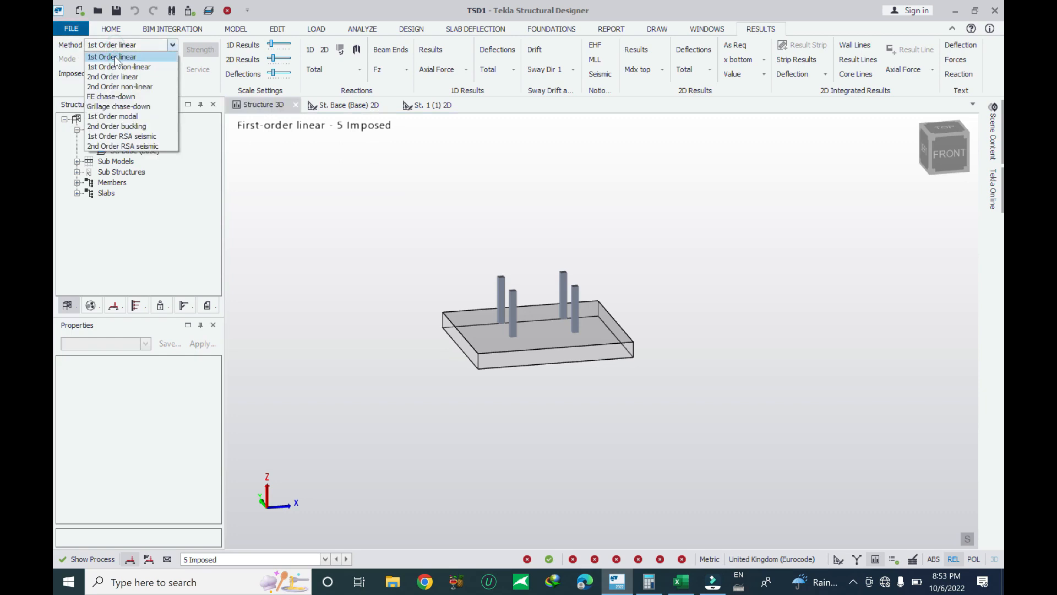
{"action": "left_click", "coordinate": [116, 57]}
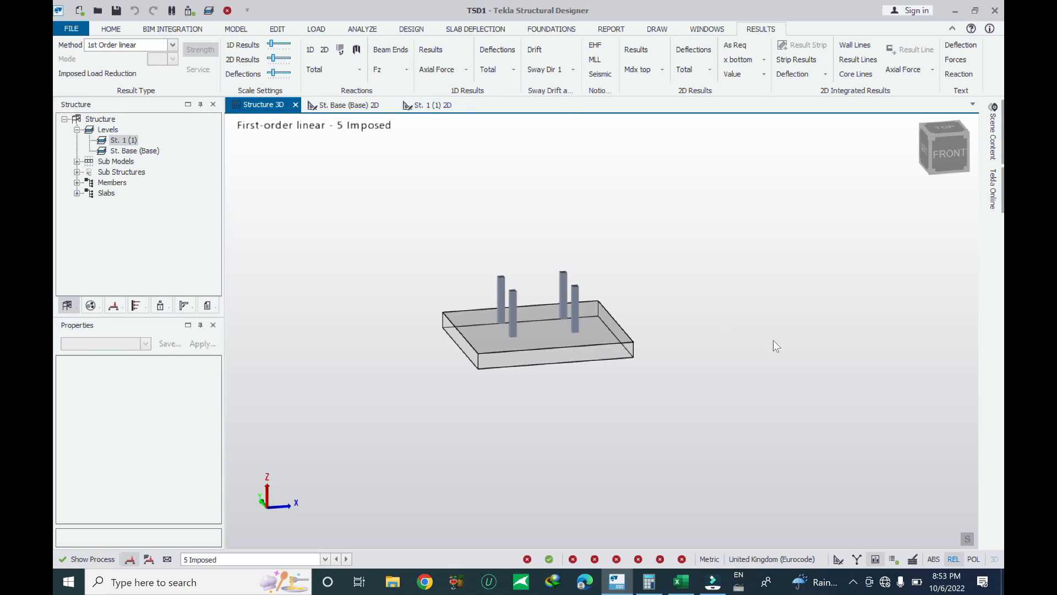
{"action": "right_click_drag", "start_coordinate": [774, 340], "coordinate": [808, 319]}
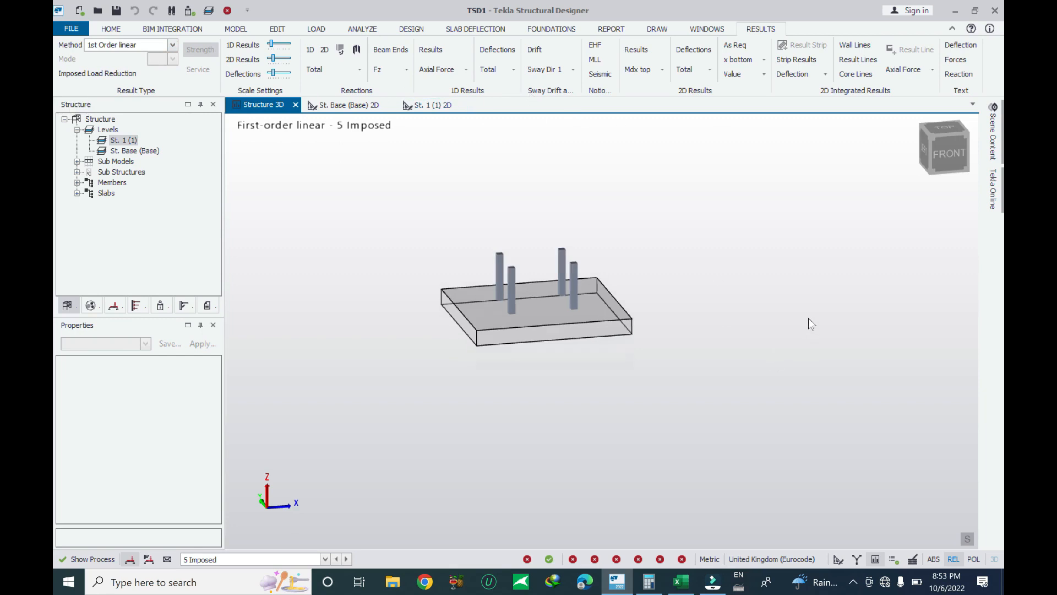
Switch the 3D structure to the review view and check the foundation design status and utilization ratio.
{"action": "right_click", "coordinate": [273, 108]}
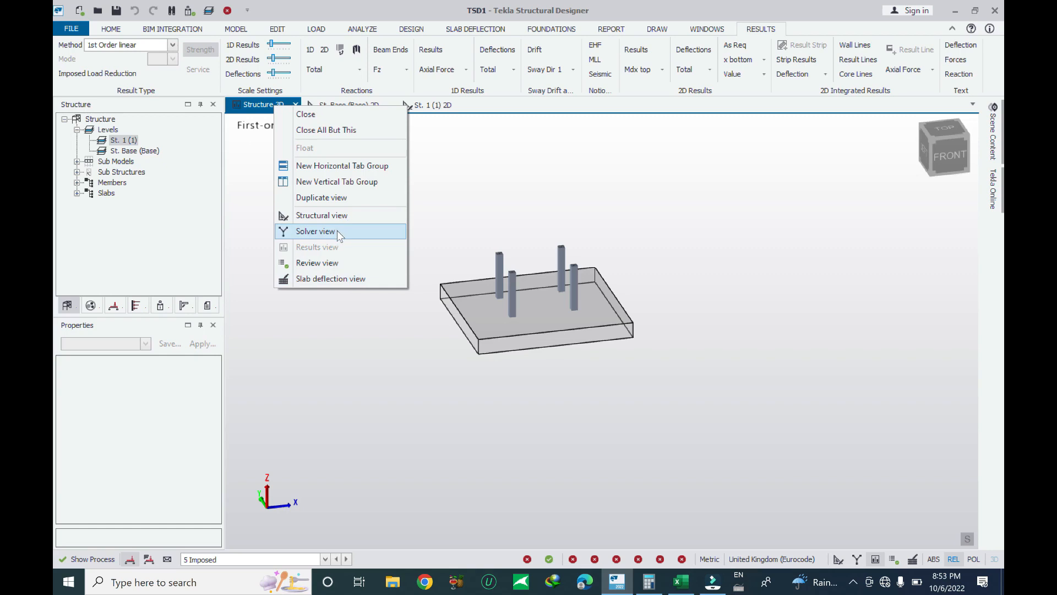
{"action": "left_click", "coordinate": [316, 264]}
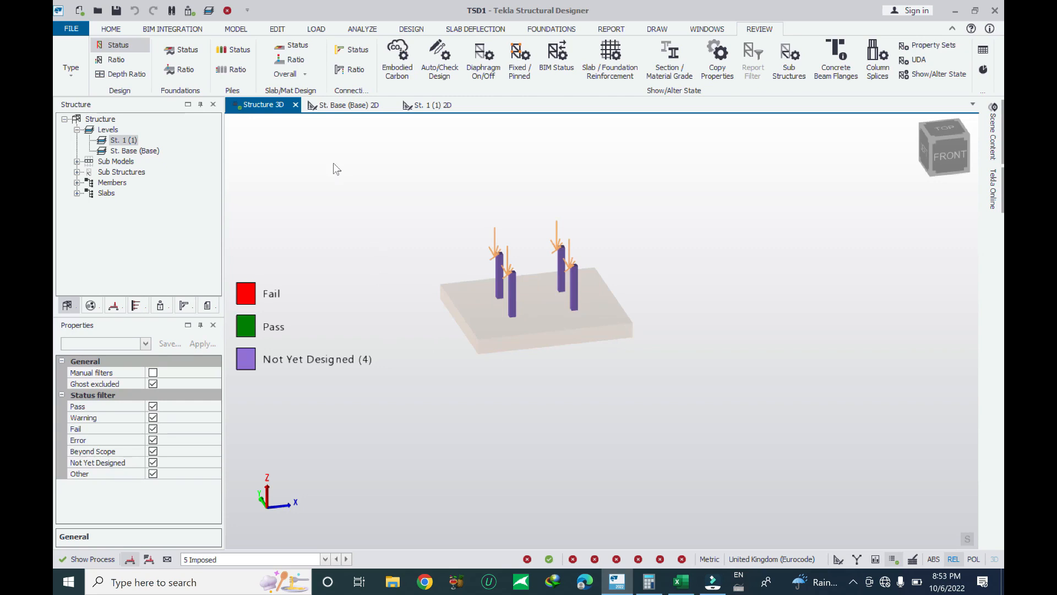
{"action": "left_click", "coordinate": [180, 50]}
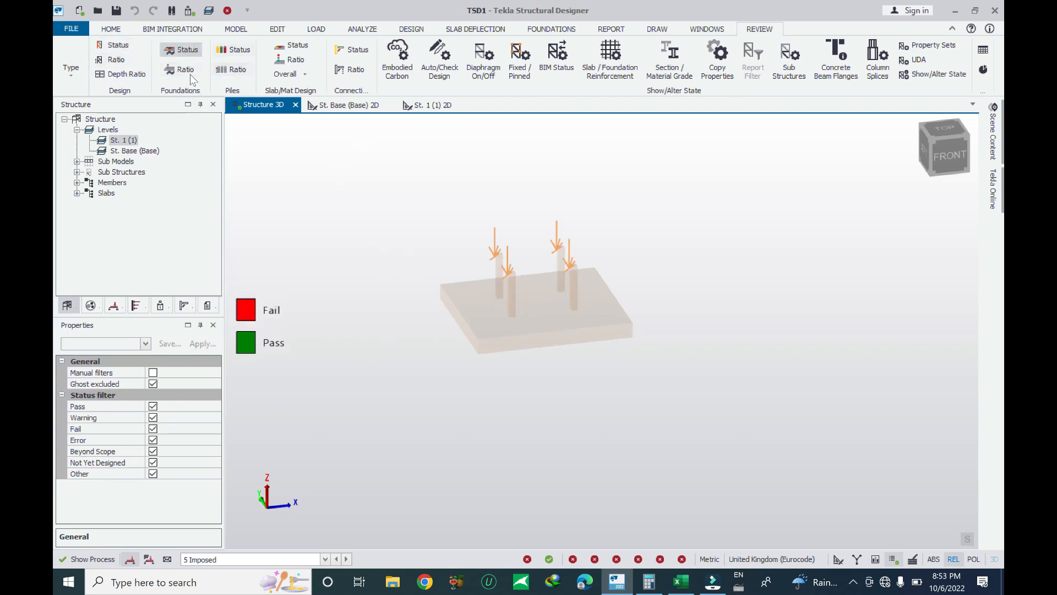
{"action": "left_click", "coordinate": [185, 69]}
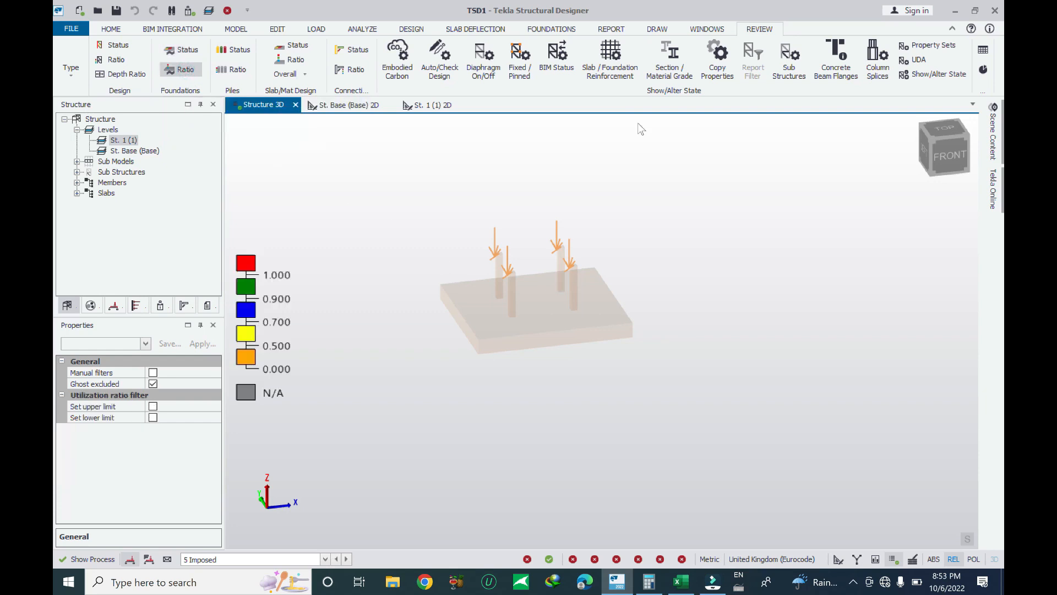
Run Design Mats on the foundation mat and inspect its design status in the 3D view.
{"action": "left_click", "coordinate": [555, 30]}
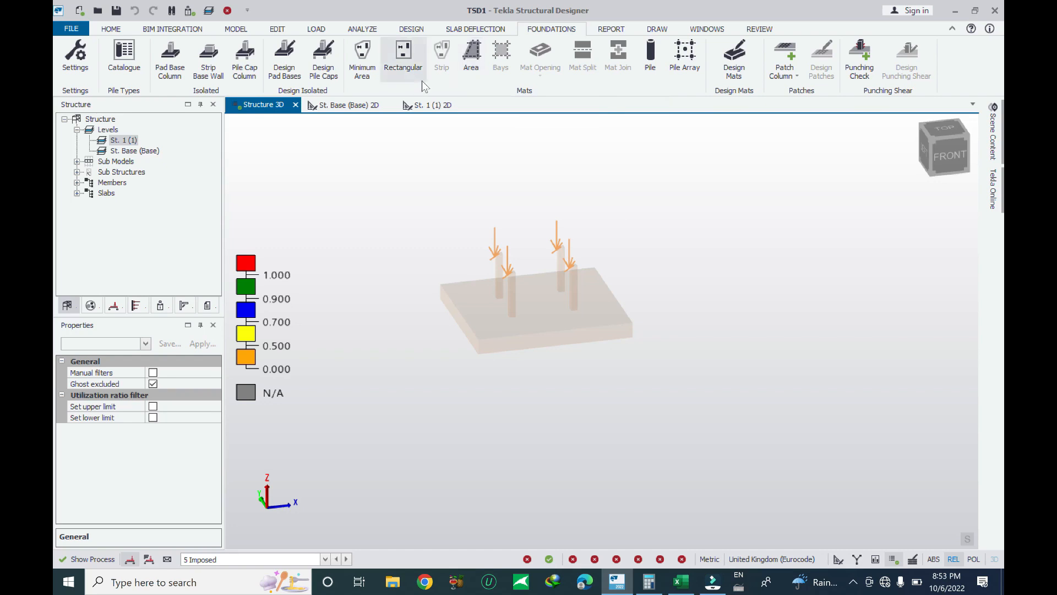
{"action": "right_click_drag", "start_coordinate": [592, 397], "coordinate": [641, 352]}
{"action": "scroll", "coordinate": [532, 335], "scroll_direction": "up", "scroll_amount": 2}
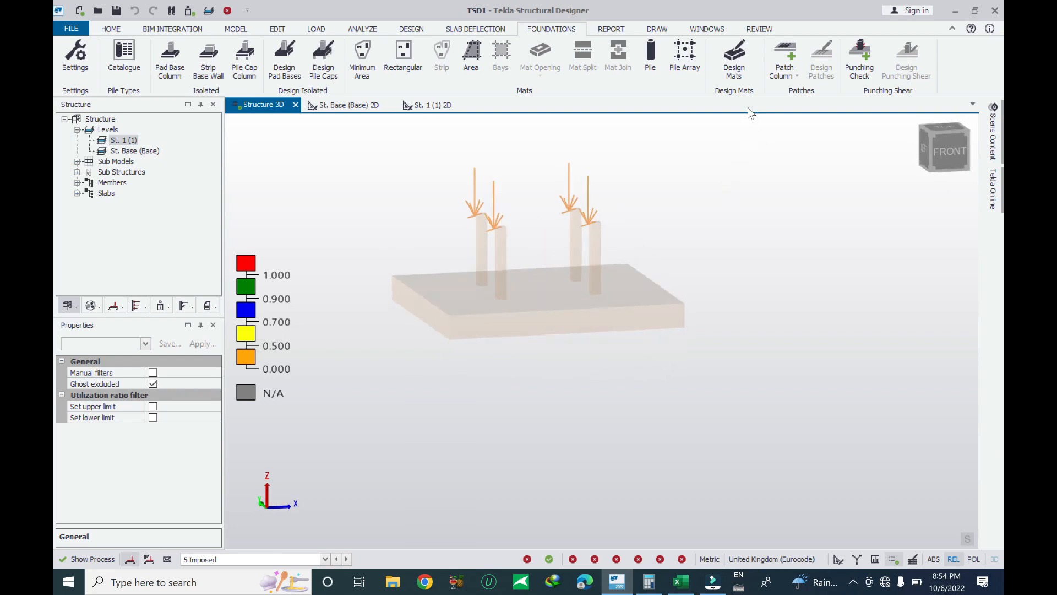
{"action": "left_click", "coordinate": [735, 58]}
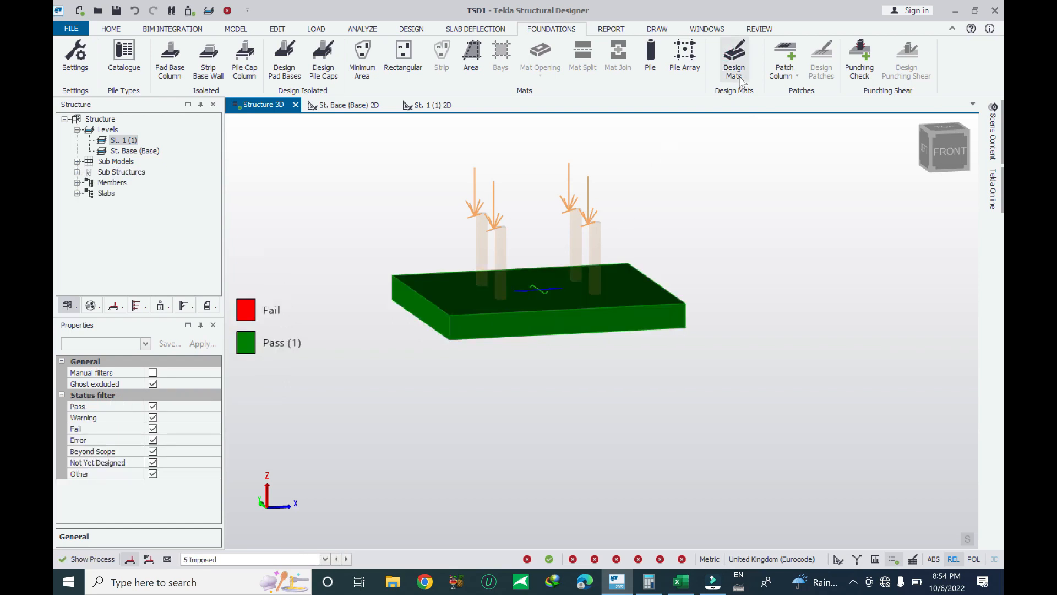
{"action": "middle_click_drag", "start_coordinate": [693, 241], "coordinate": [729, 316]}
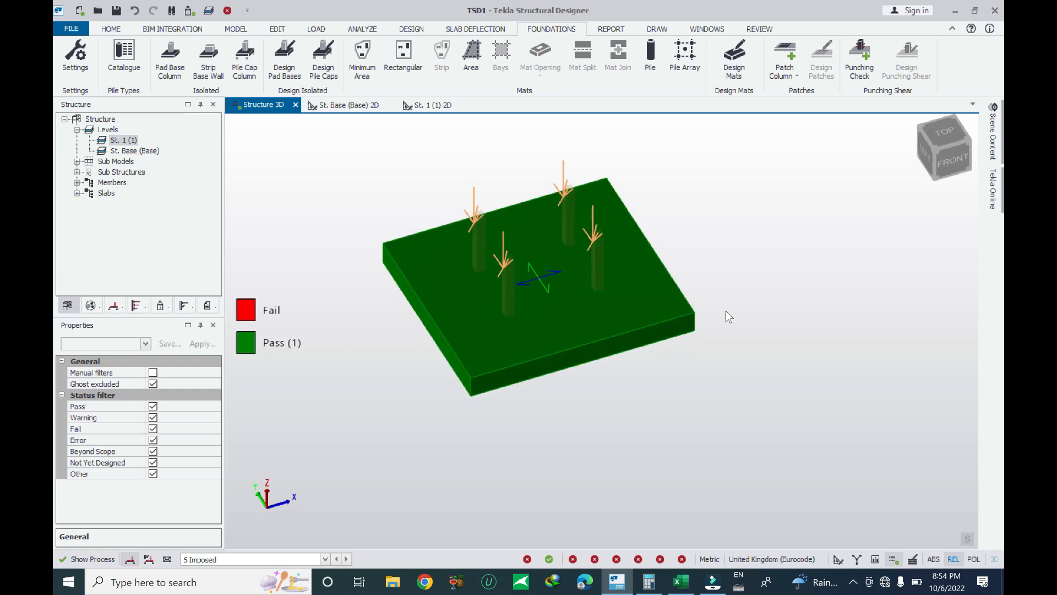
{"action": "middle_click_drag", "start_coordinate": [353, 399], "coordinate": [274, 347]}
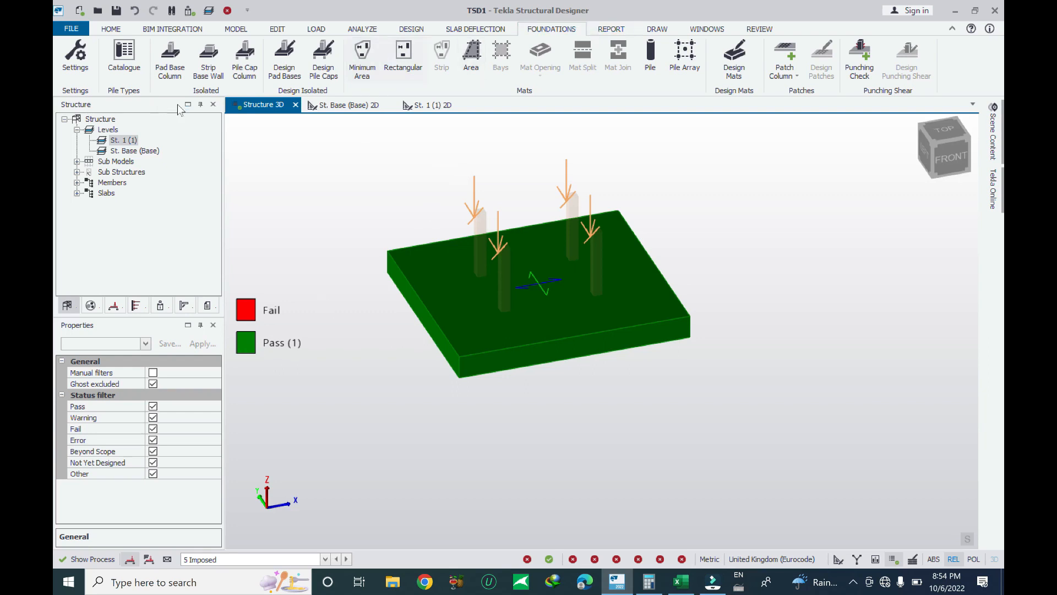
Switch the 3D structure to the results view and display the 2D support reactions under the mat.
{"action": "right_click", "coordinate": [271, 112]}
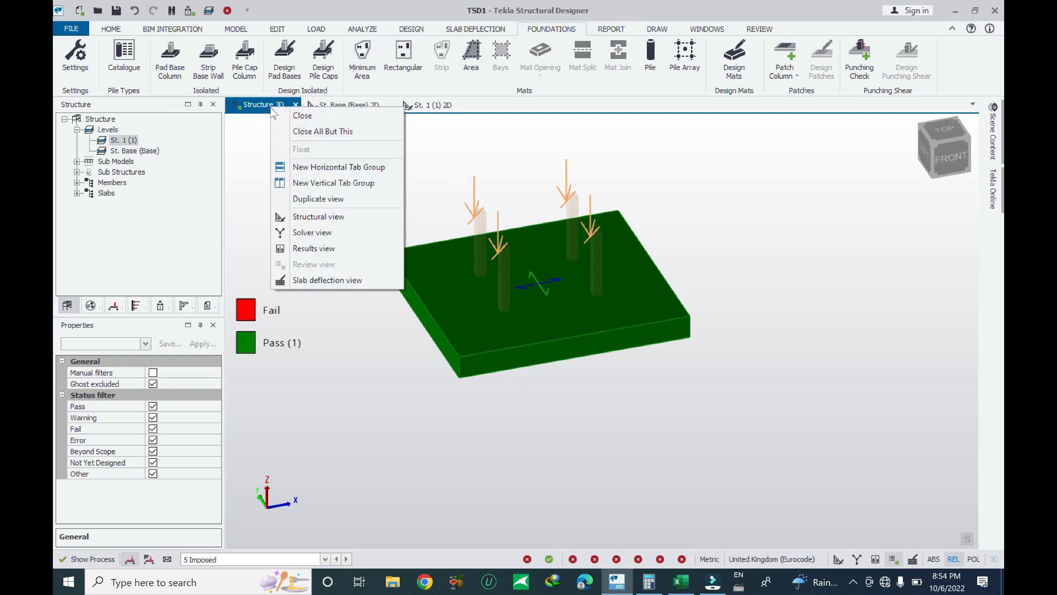
{"action": "left_click", "coordinate": [330, 248]}
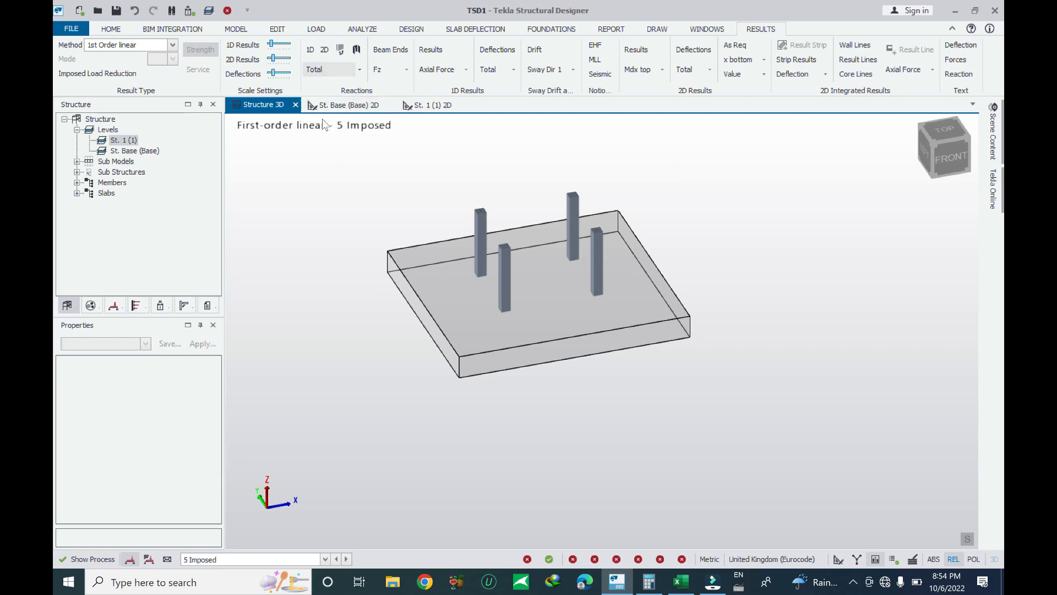
{"action": "left_click", "coordinate": [325, 53]}
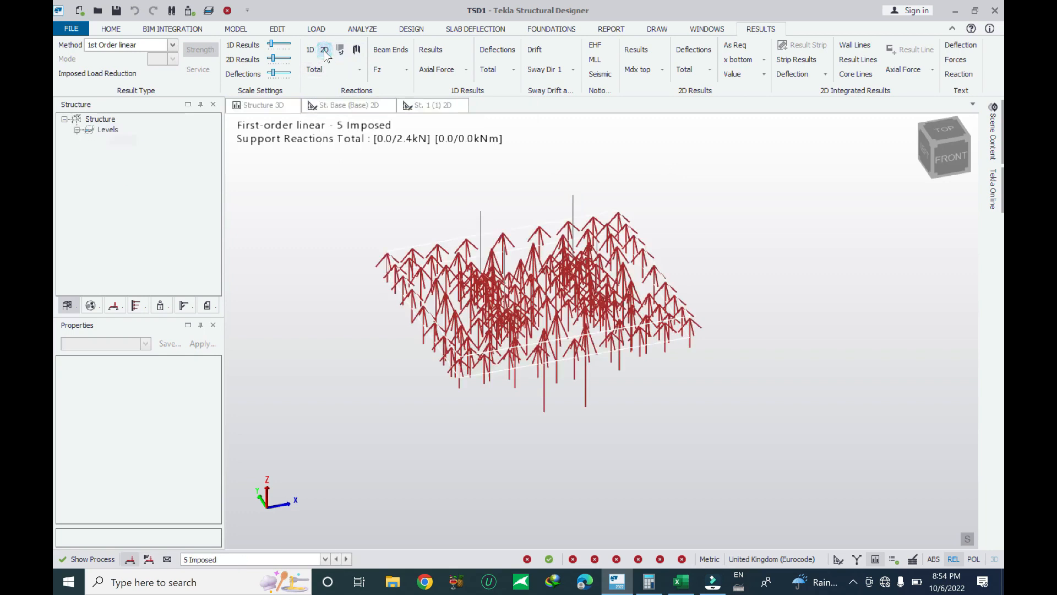
{"action": "scroll", "coordinate": [652, 372], "scroll_direction": "up", "scroll_amount": 2}
{"action": "right_click_drag", "start_coordinate": [626, 431], "coordinate": [639, 355]}
{"action": "scroll", "coordinate": [729, 386], "scroll_direction": "down", "scroll_amount": 2}
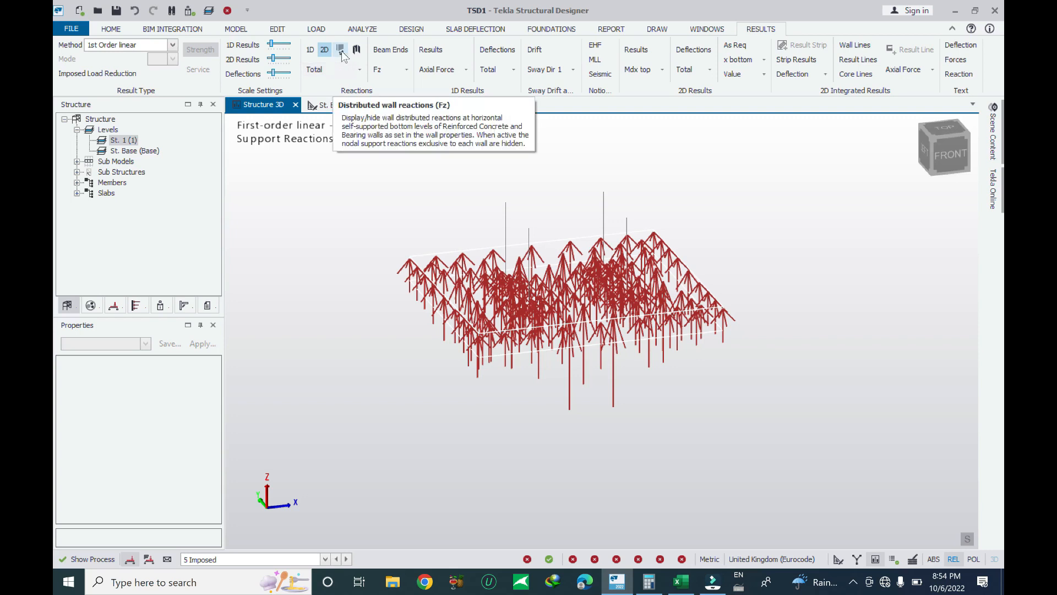
Add reaction value labels to the support reaction arrows and inspect them around the mat.
{"action": "left_click", "coordinate": [959, 74]}
{"action": "scroll", "coordinate": [688, 346], "scroll_direction": "up", "scroll_amount": 2}
{"action": "right_click_drag", "start_coordinate": [755, 331], "coordinate": [859, 330]}
{"action": "scroll", "coordinate": [684, 372], "scroll_direction": "down", "scroll_amount": 2}
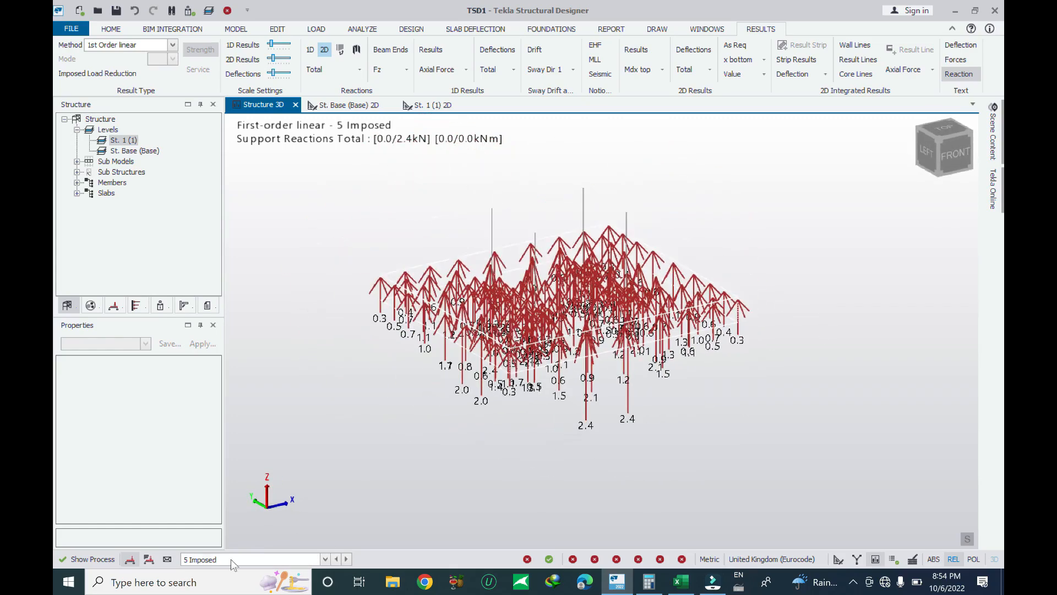
Show the support reactions for combination 1 STR-1.35G+1.5Q+1.5RQ, followed by combination 2 EQU-1.1G+1.5Q+1.5RQ.
{"action": "left_click", "coordinate": [147, 558]}
{"action": "left_click", "coordinate": [220, 560]}
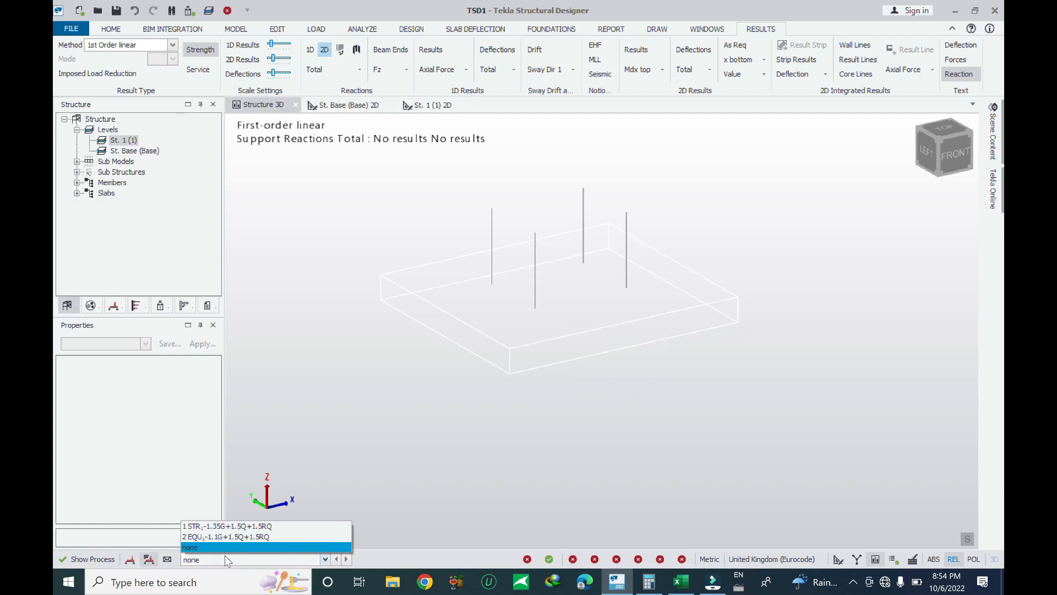
{"action": "left_click", "coordinate": [234, 527]}
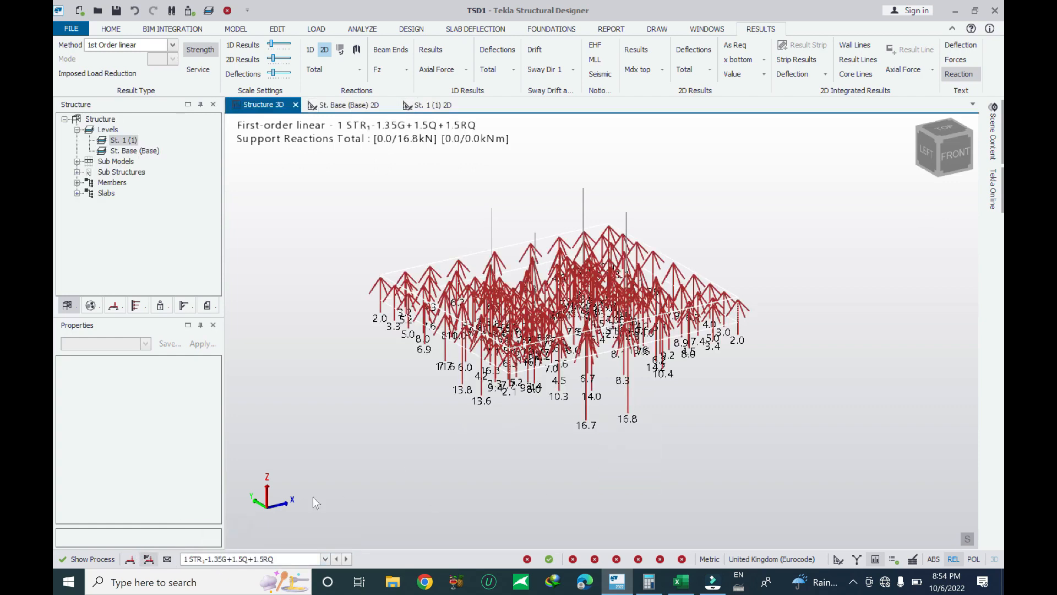
{"action": "left_click", "coordinate": [238, 559]}
{"action": "left_click", "coordinate": [247, 542]}
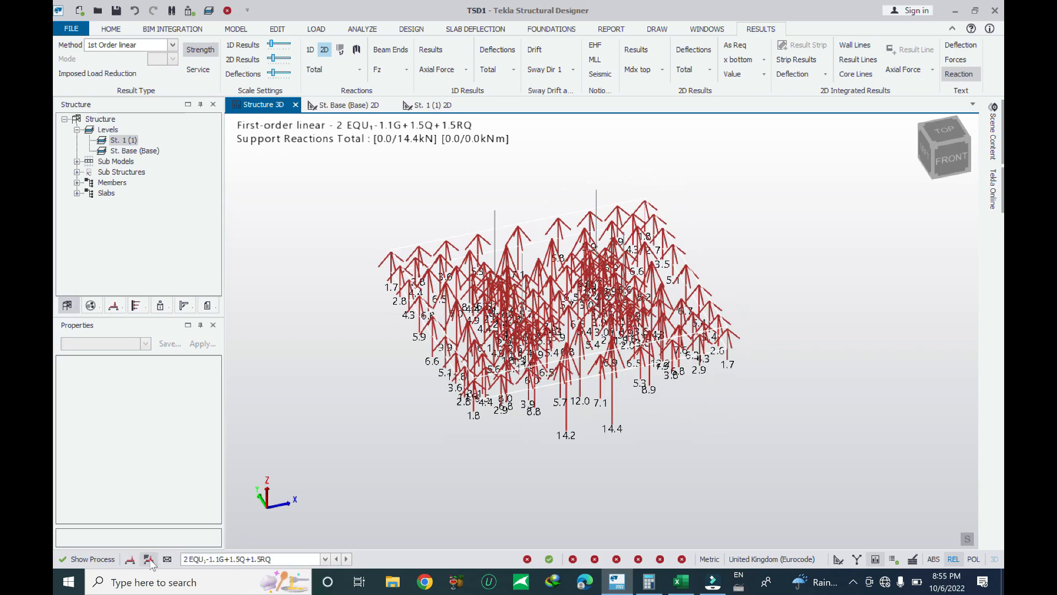
Compare the support reactions of the EQU combination and the Imposed loadcase, leaving the Imposed loadcase displayed.
{"action": "left_click", "coordinate": [261, 560]}
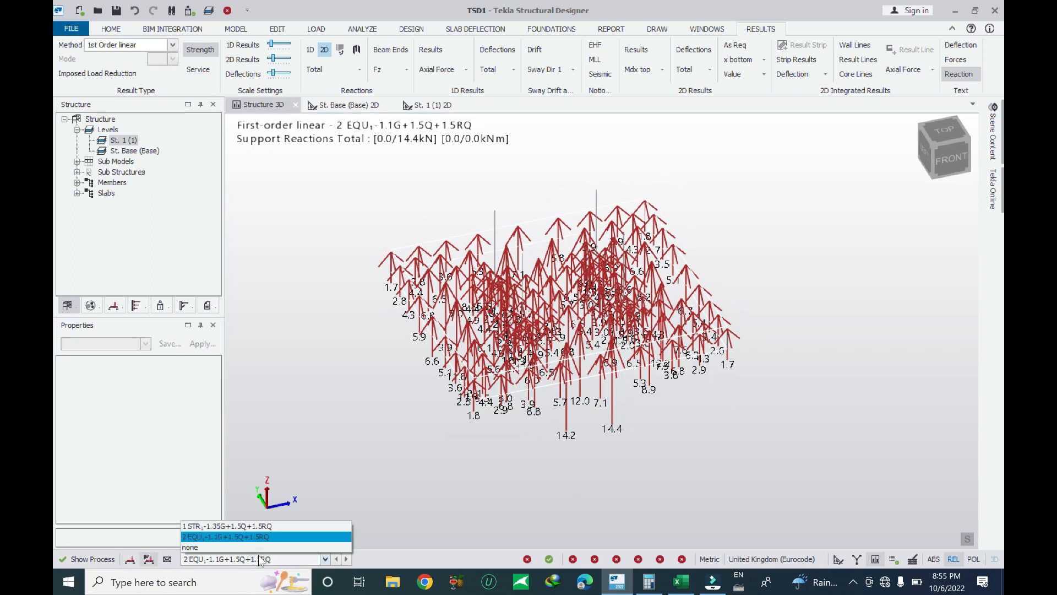
{"action": "left_click", "coordinate": [149, 559]}
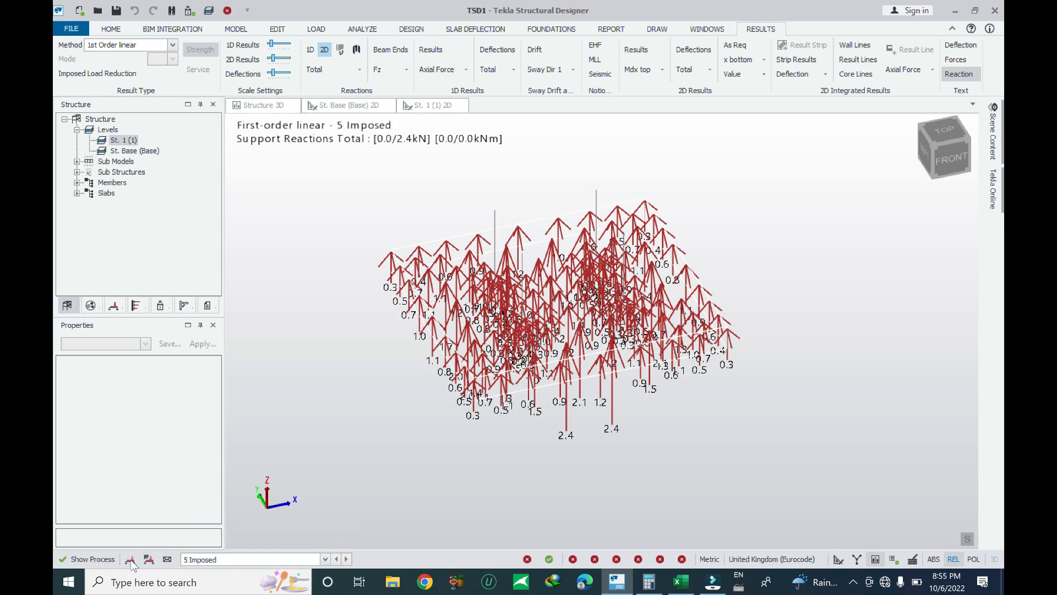
{"action": "left_click", "coordinate": [149, 560]}
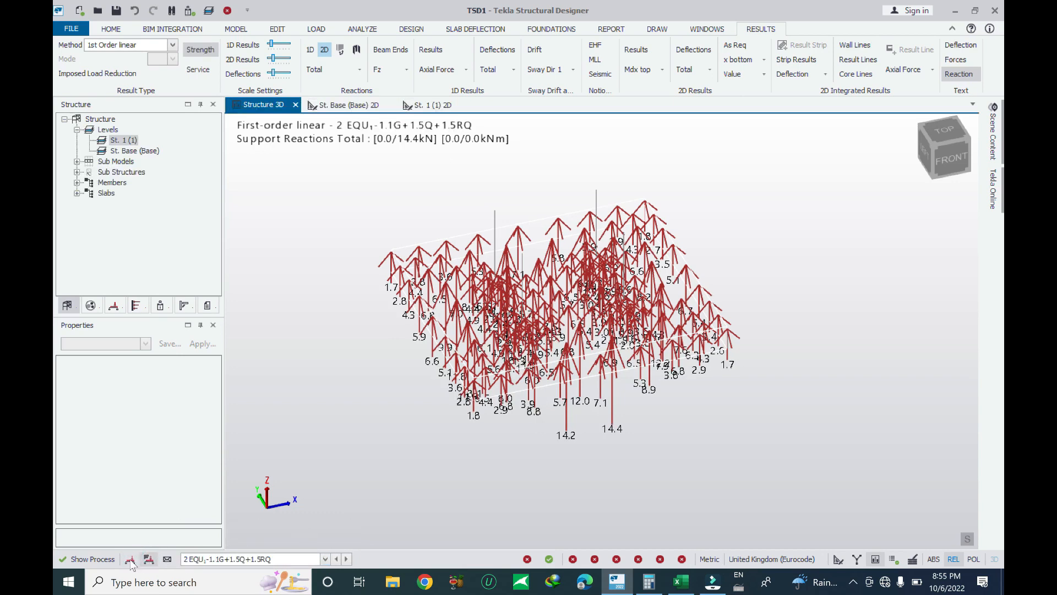
{"action": "left_click", "coordinate": [130, 560]}
{"action": "right_click_drag", "start_coordinate": [451, 446], "coordinate": [727, 433]}
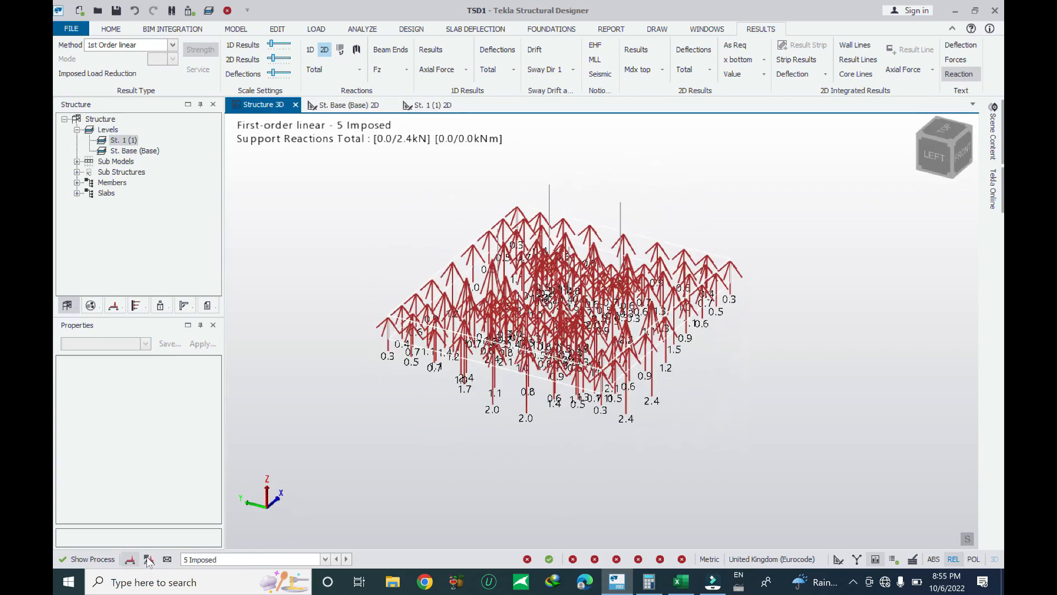
Examine the support reactions for the Dead and Slab self weight loadcases, and return to the Imposed loadcase.
{"action": "left_click", "coordinate": [231, 558]}
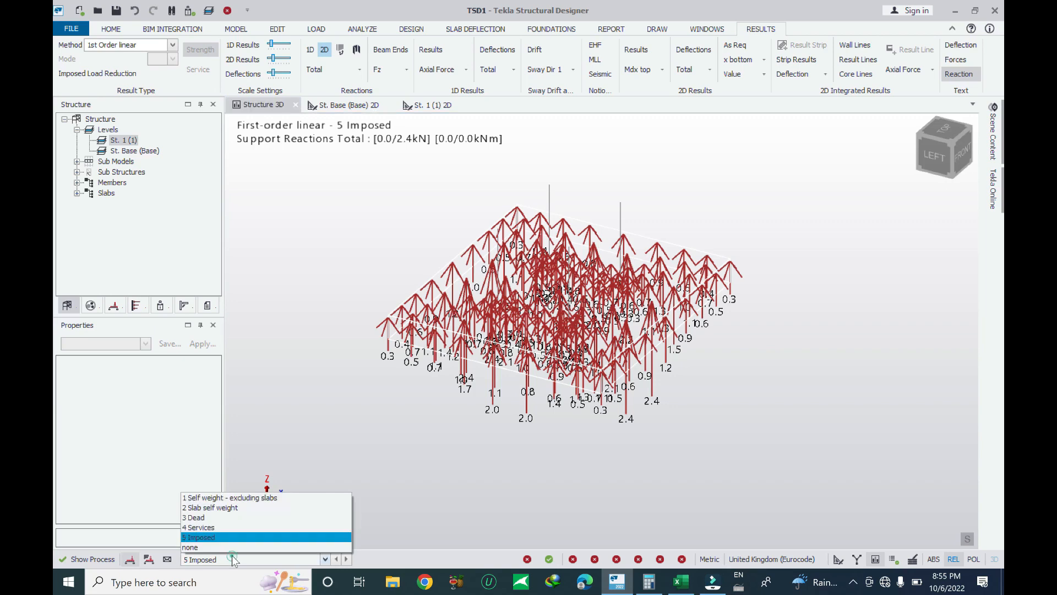
{"action": "left_click", "coordinate": [230, 519]}
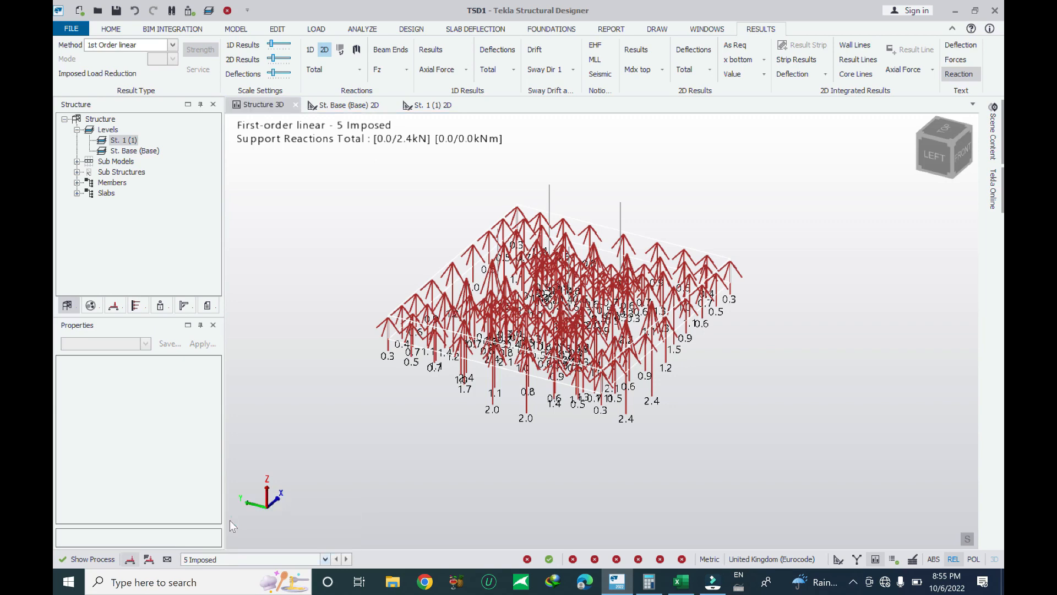
{"action": "left_click", "coordinate": [216, 557]}
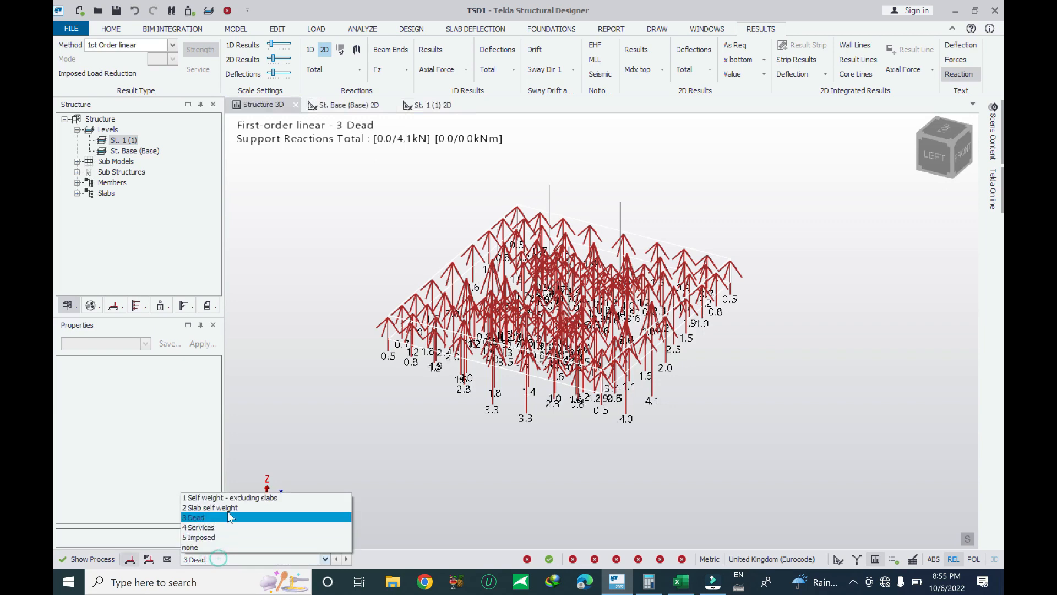
{"action": "left_click", "coordinate": [241, 505]}
{"action": "left_click", "coordinate": [223, 560]}
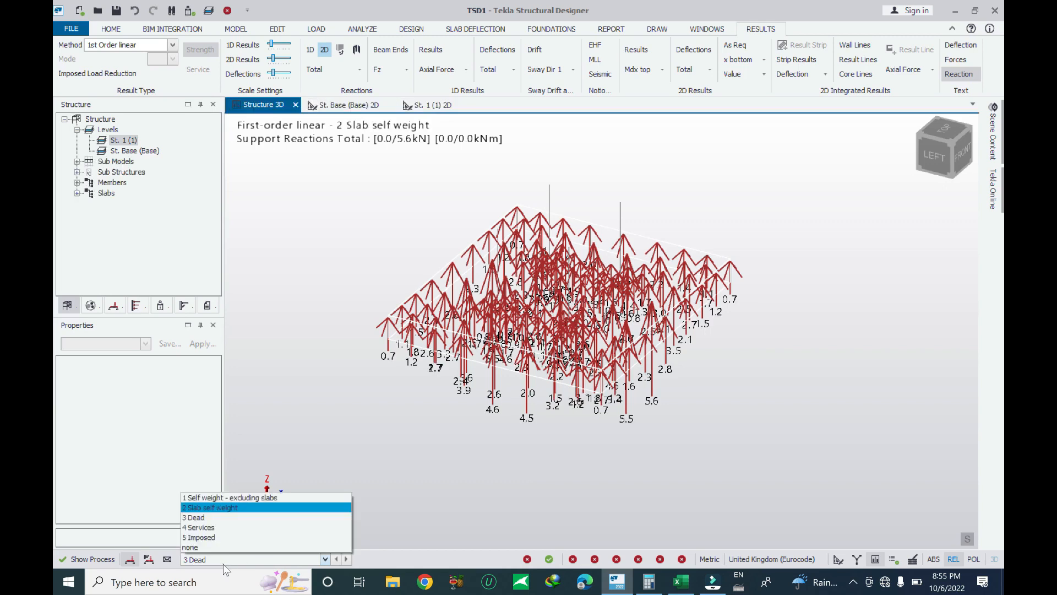
{"action": "left_click", "coordinate": [234, 530]}
{"action": "right_click_drag", "start_coordinate": [477, 432], "coordinate": [584, 363]}
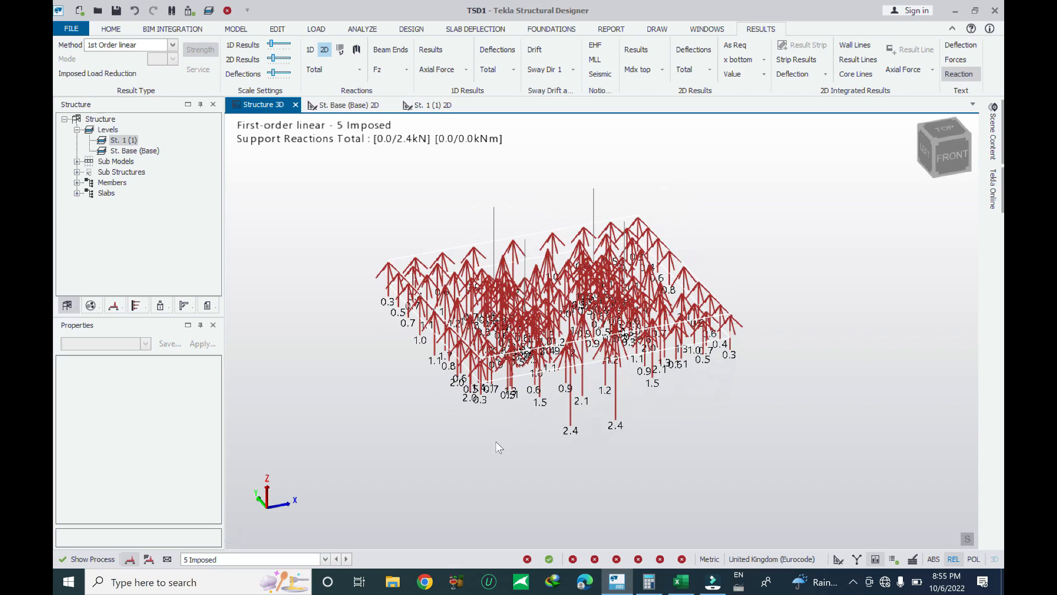
Switch the displayed support reactions from the Imposed loadcase to combination 2 EQU-1.1G+1.5Q+1.5RQ.
{"action": "left_click", "coordinate": [148, 559]}
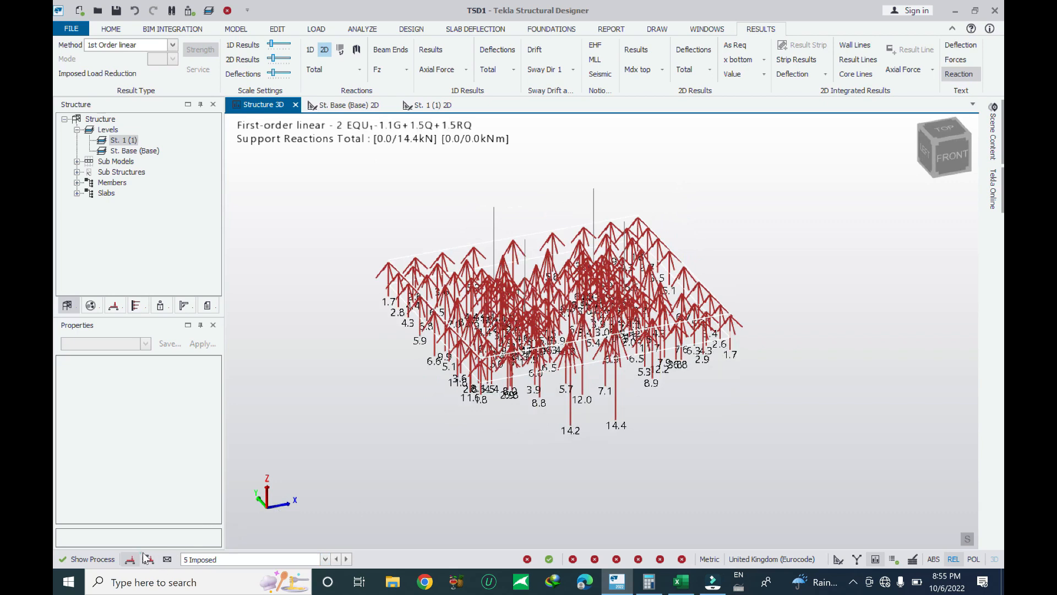
{"action": "left_click", "coordinate": [238, 560]}
{"action": "left_click", "coordinate": [333, 446]}
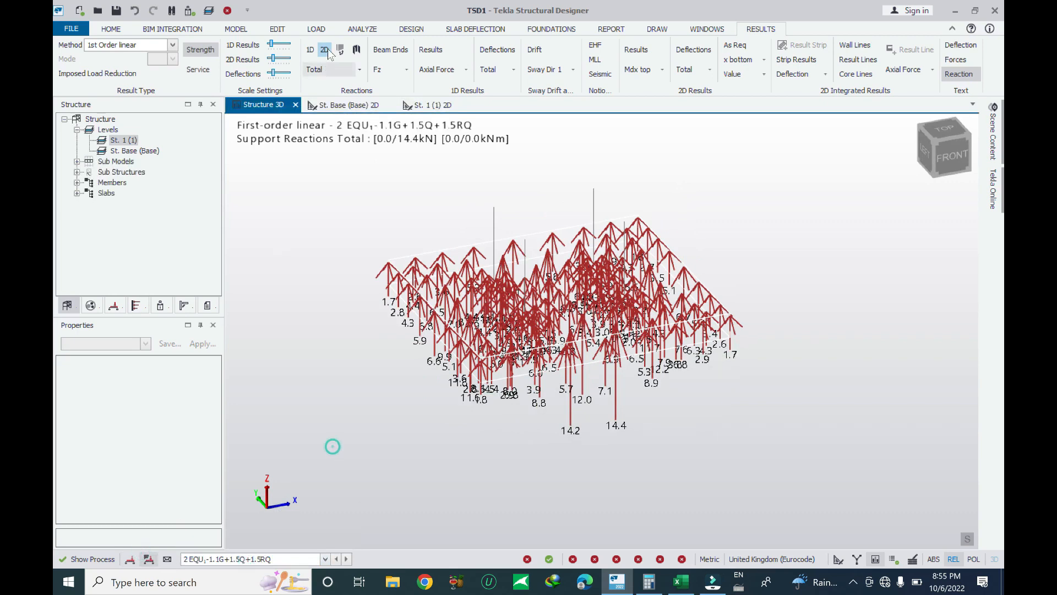
Open the load combinations and review the defined load groups, loadcases and combinations.
{"action": "left_click", "coordinate": [361, 29]}
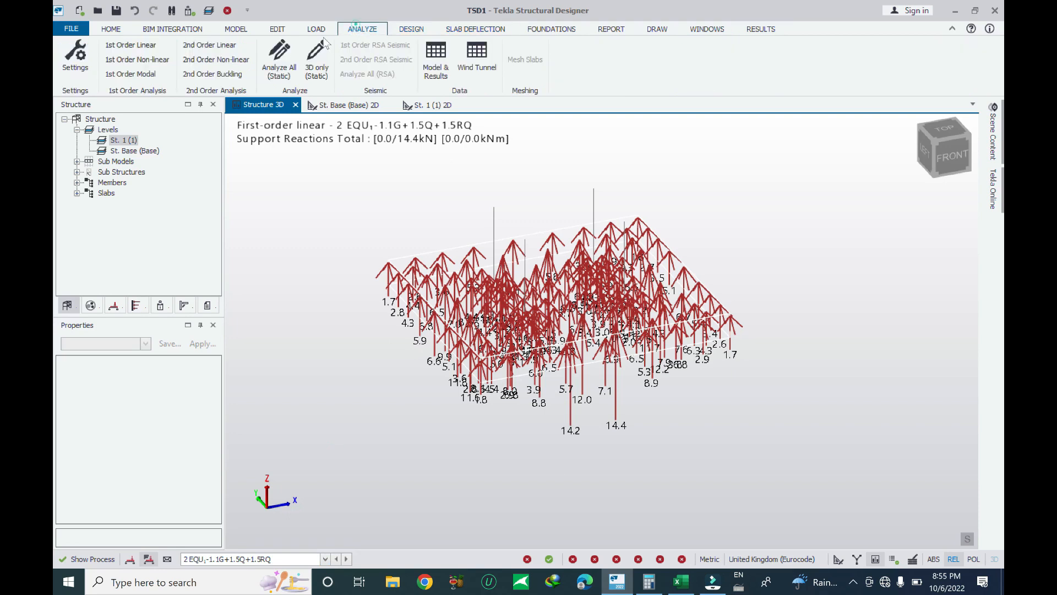
{"action": "left_click", "coordinate": [316, 29]}
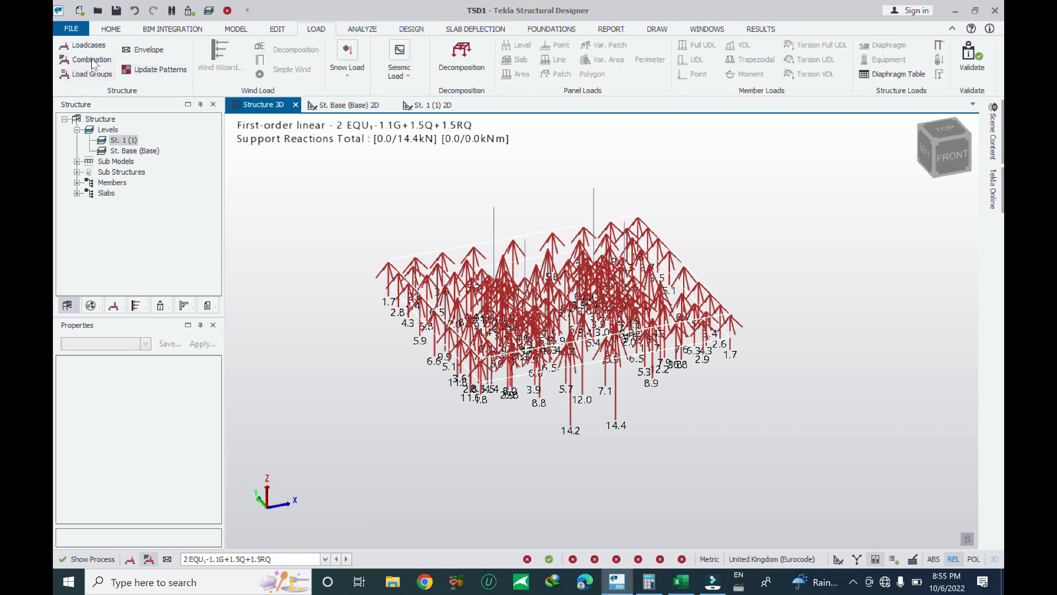
{"action": "left_click", "coordinate": [91, 59]}
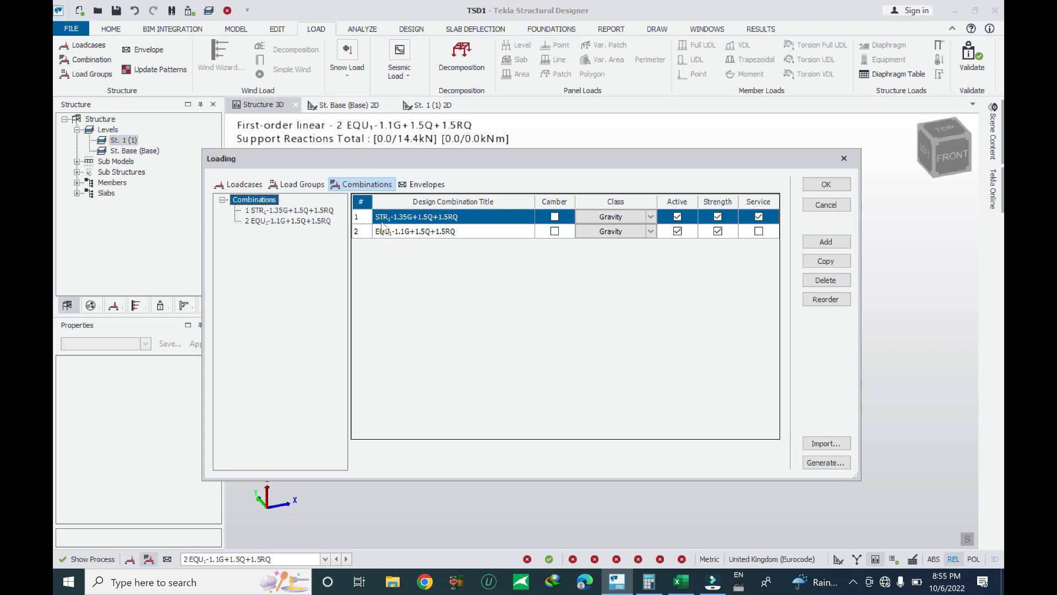
{"action": "left_click", "coordinate": [289, 184]}
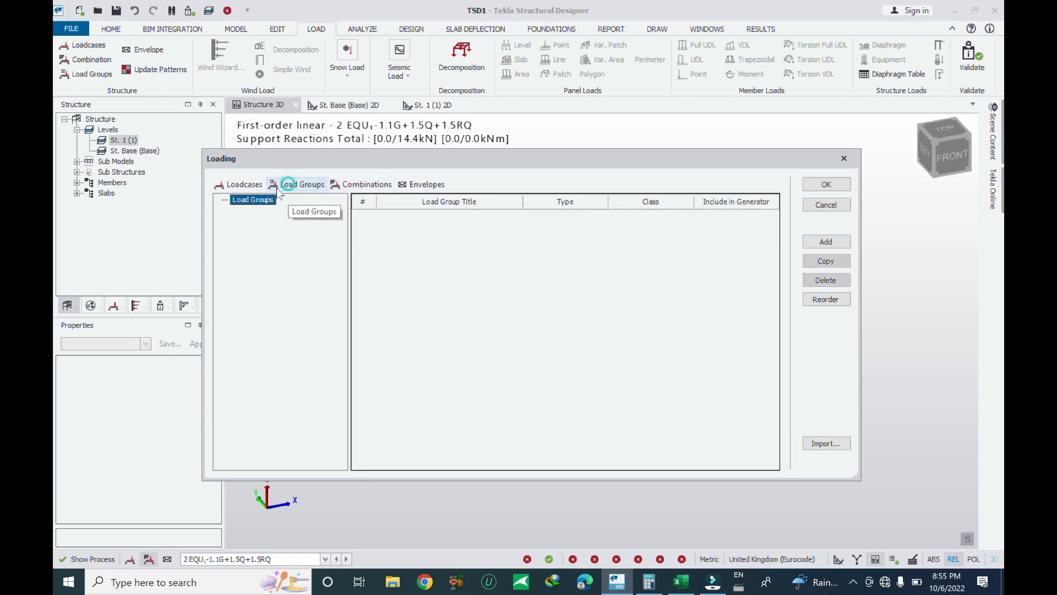
{"action": "left_click", "coordinate": [245, 185]}
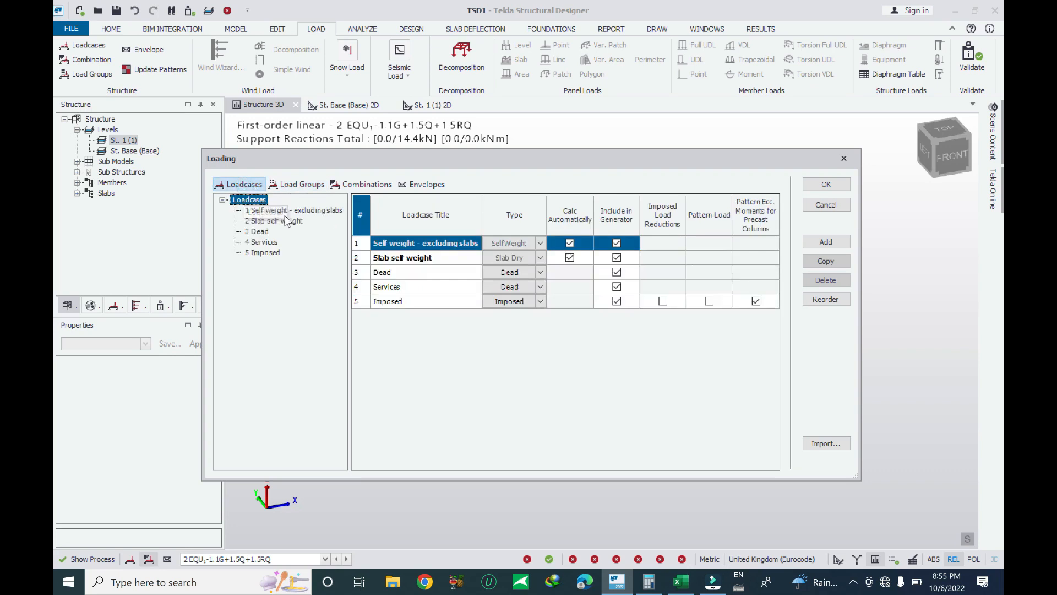
{"action": "left_click", "coordinate": [302, 185]}
{"action": "left_click", "coordinate": [365, 184]}
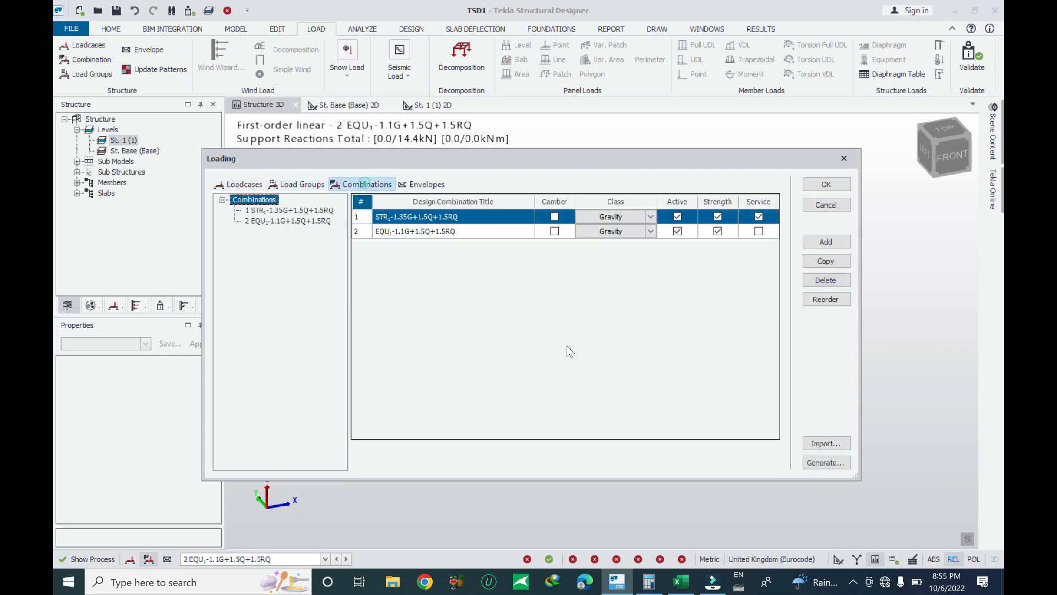
Regenerate the load combinations to Eq 6.10 with EQU combinations included, deleting all previously generated ones.
{"action": "left_click", "coordinate": [831, 463]}
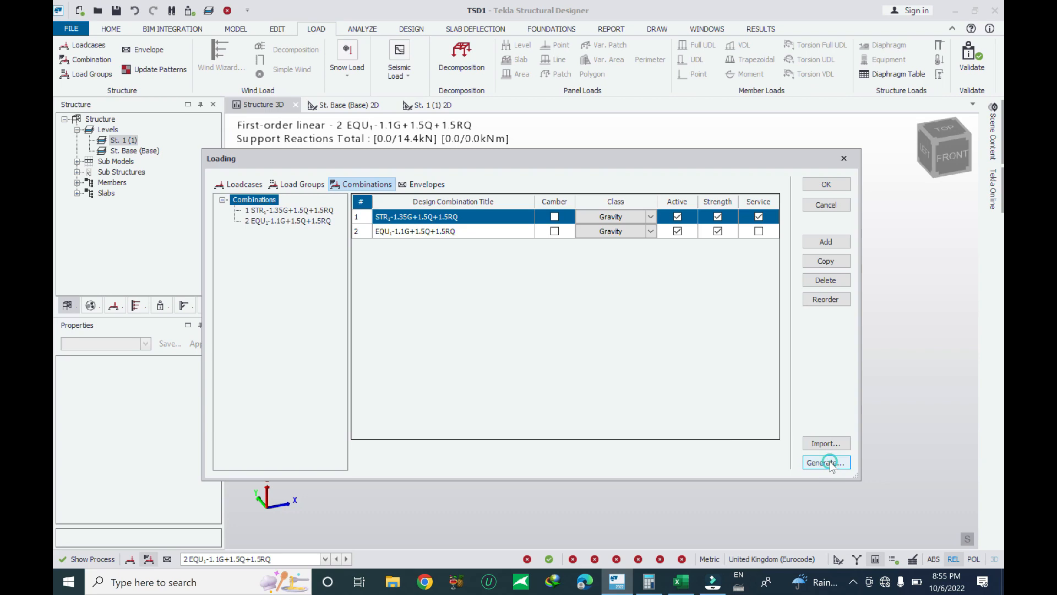
{"action": "left_click", "coordinate": [376, 321]}
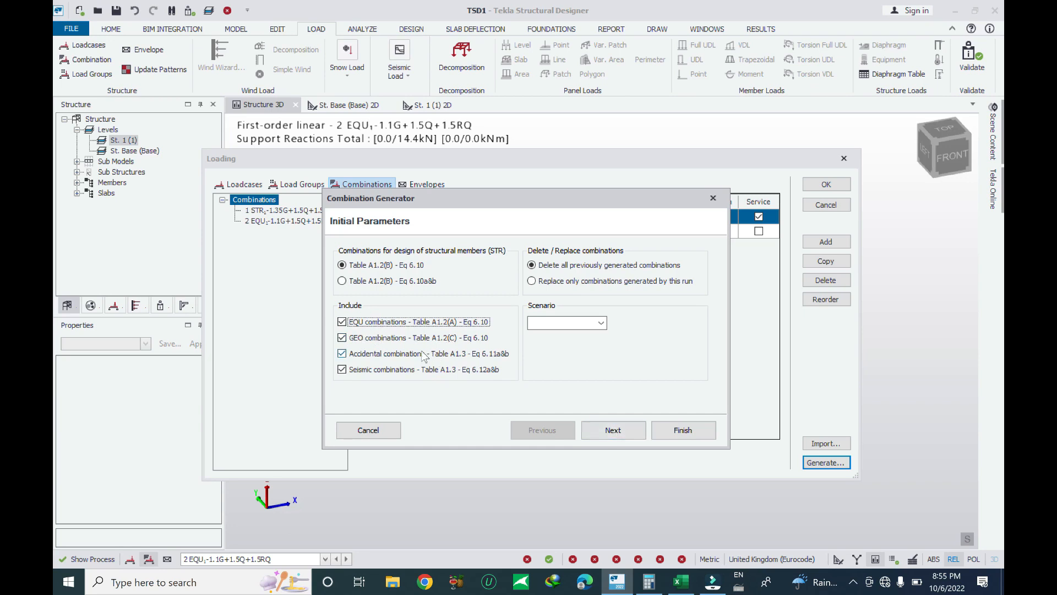
{"action": "left_click", "coordinate": [683, 430]}
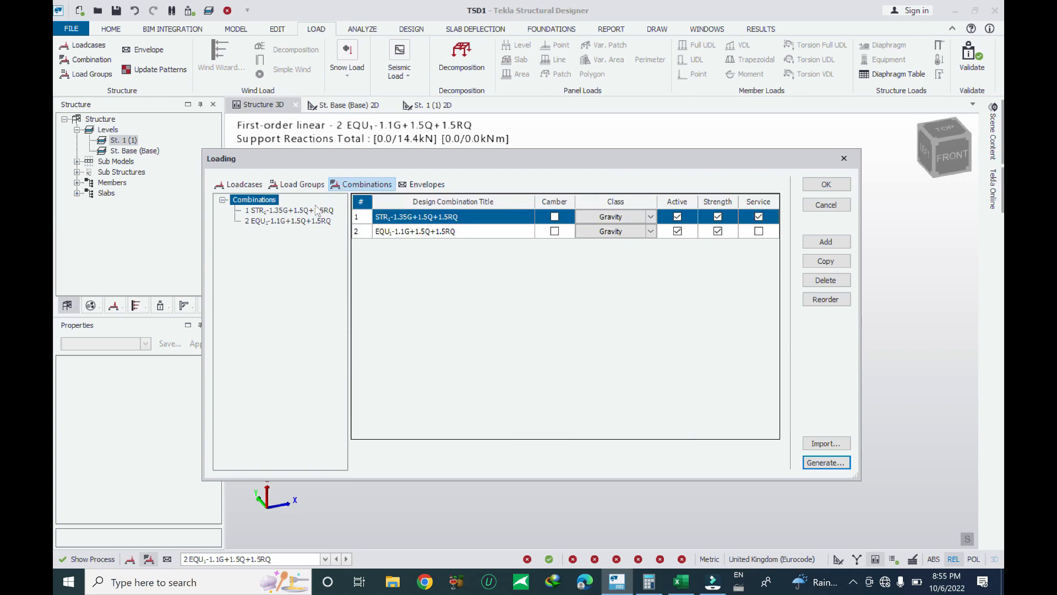
Examine the loadcases and factors in the STR and EQU combinations, and check the loadcases and load groups.
{"action": "left_click", "coordinate": [291, 210]}
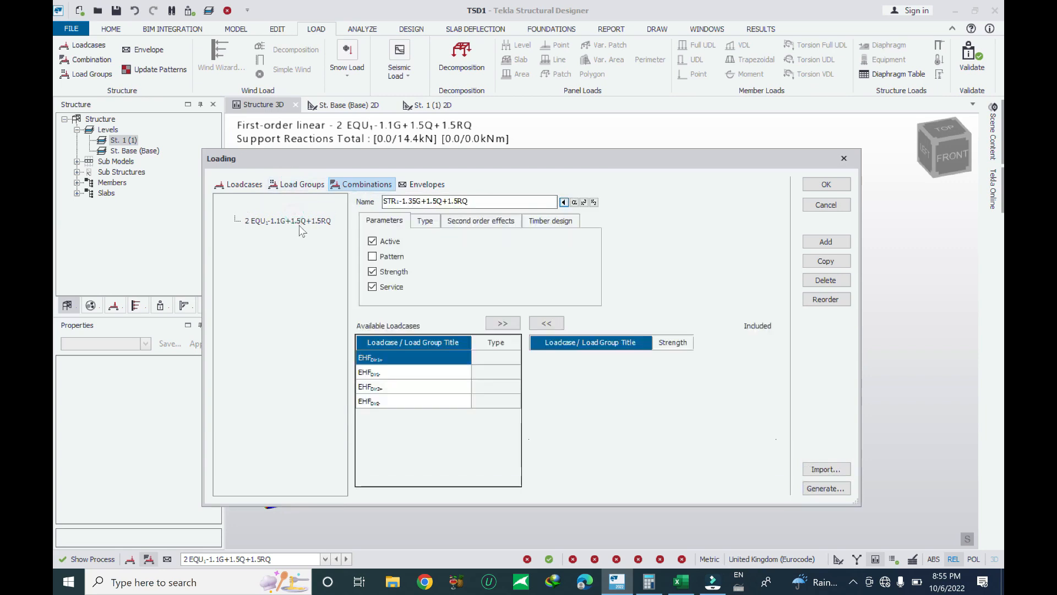
{"action": "left_click", "coordinate": [293, 219]}
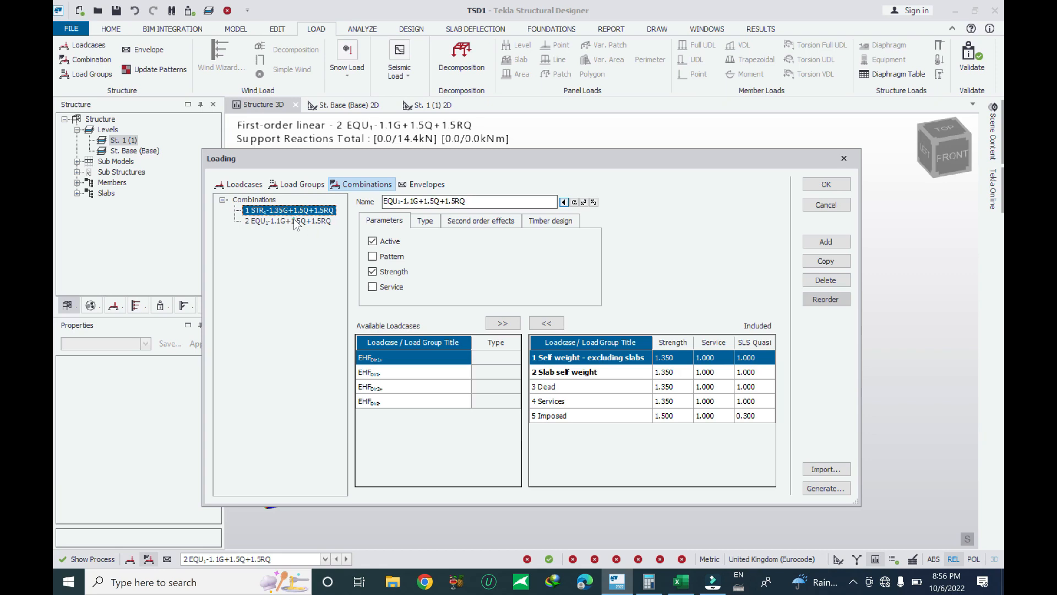
{"action": "left_click", "coordinate": [297, 184]}
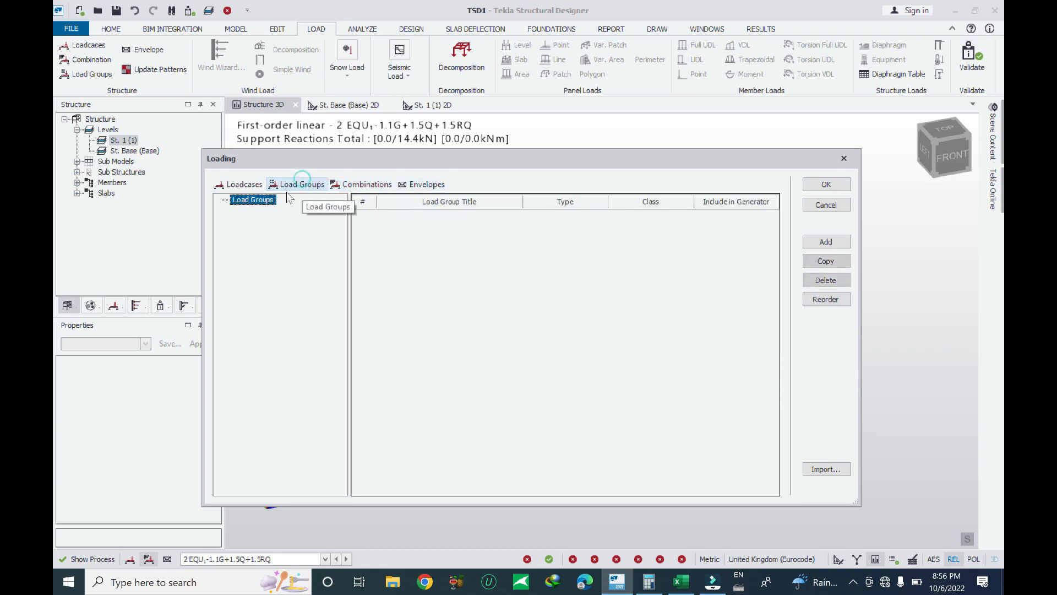
{"action": "left_click", "coordinate": [249, 186]}
{"action": "left_click", "coordinate": [304, 186]}
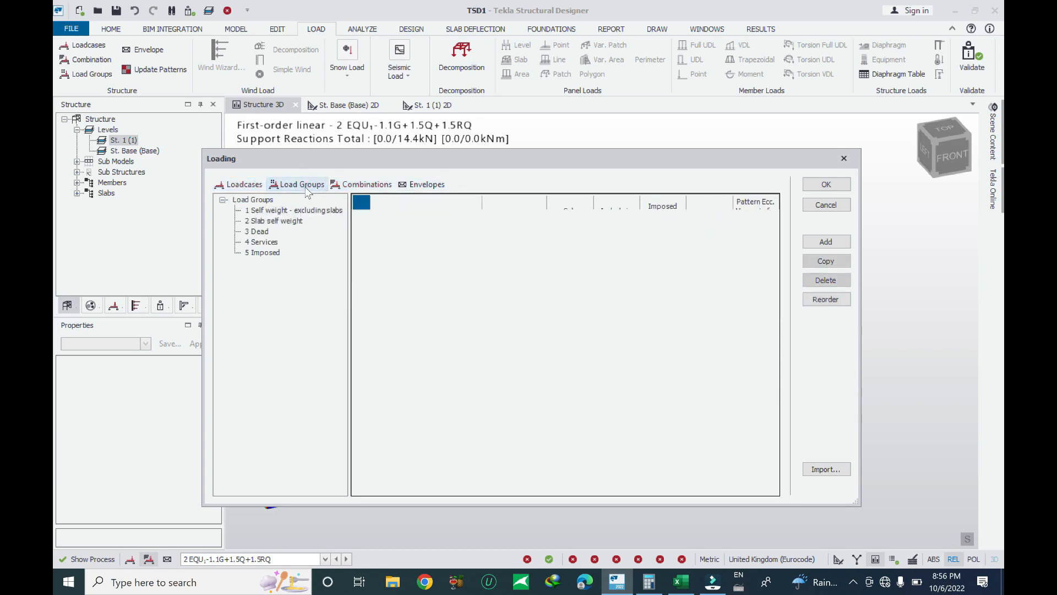
{"action": "left_click", "coordinate": [355, 185]}
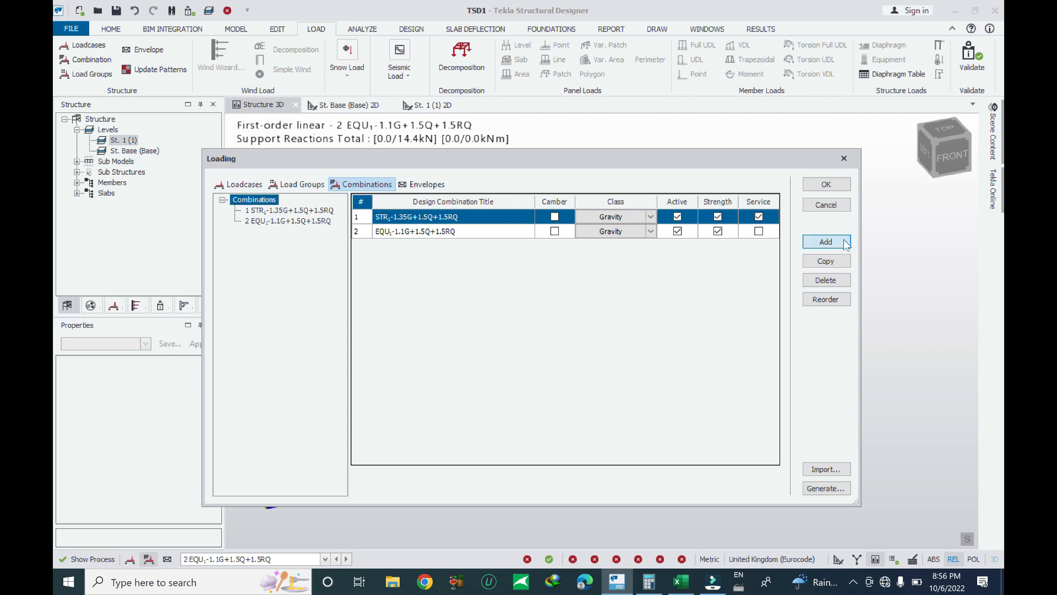
Add a third design combination titled SLS.
{"action": "left_click", "coordinate": [826, 241]}
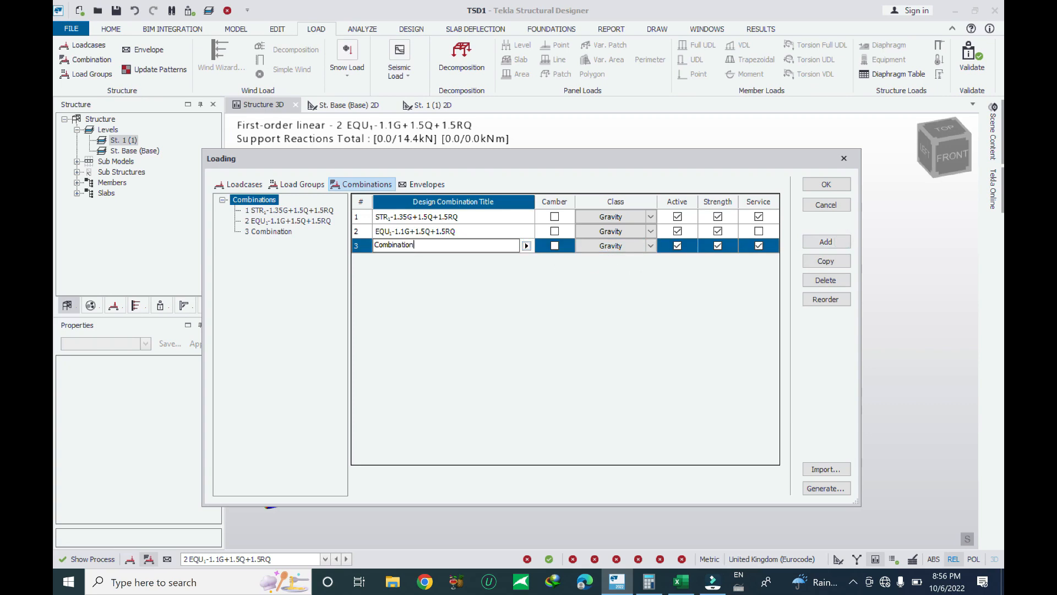
{"action": "double_click", "coordinate": [435, 245]}
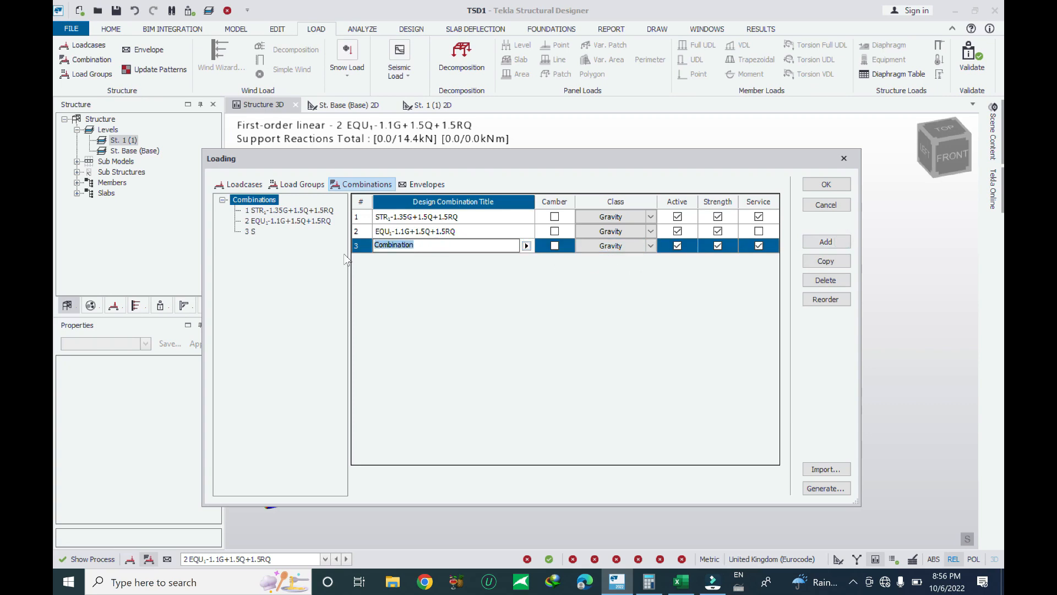
{"action": "type", "text": "SLS"}
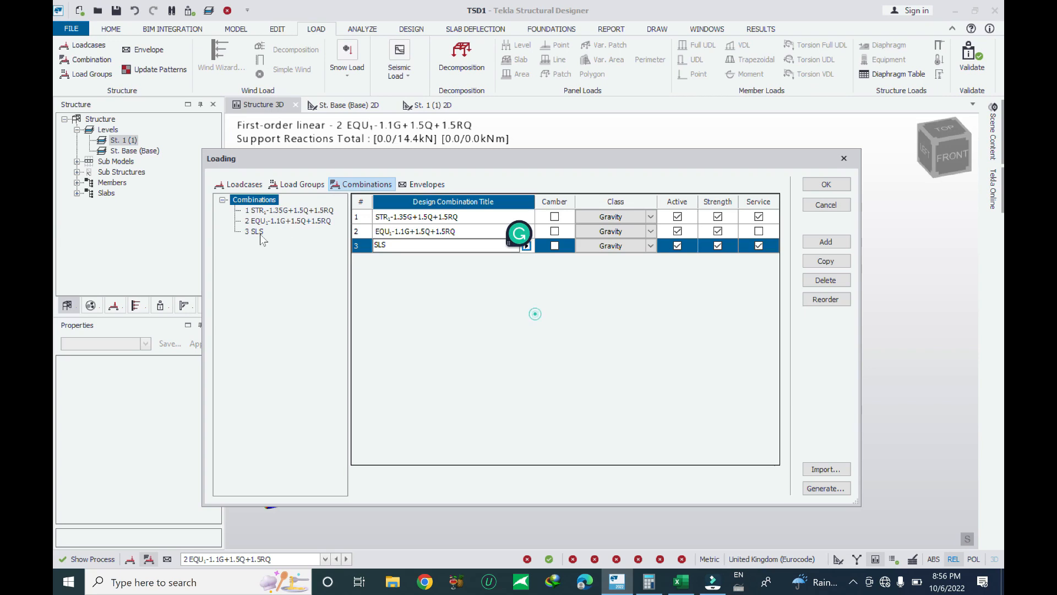
Include the Dead and Imposed loadcases in the SLS combination and close the loading settings.
{"action": "left_click", "coordinate": [257, 231]}
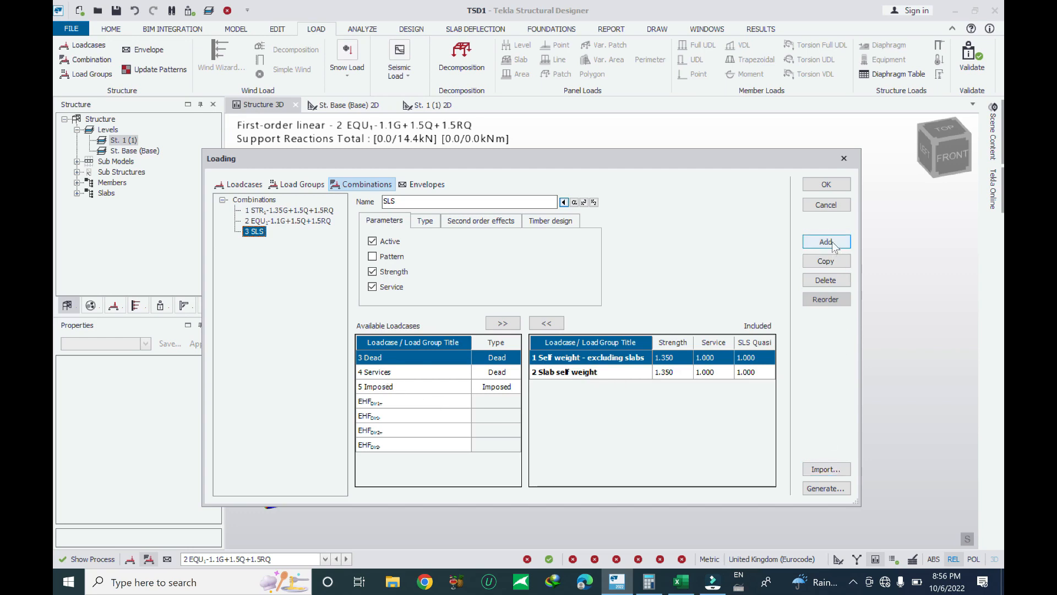
{"action": "left_click", "coordinate": [503, 323]}
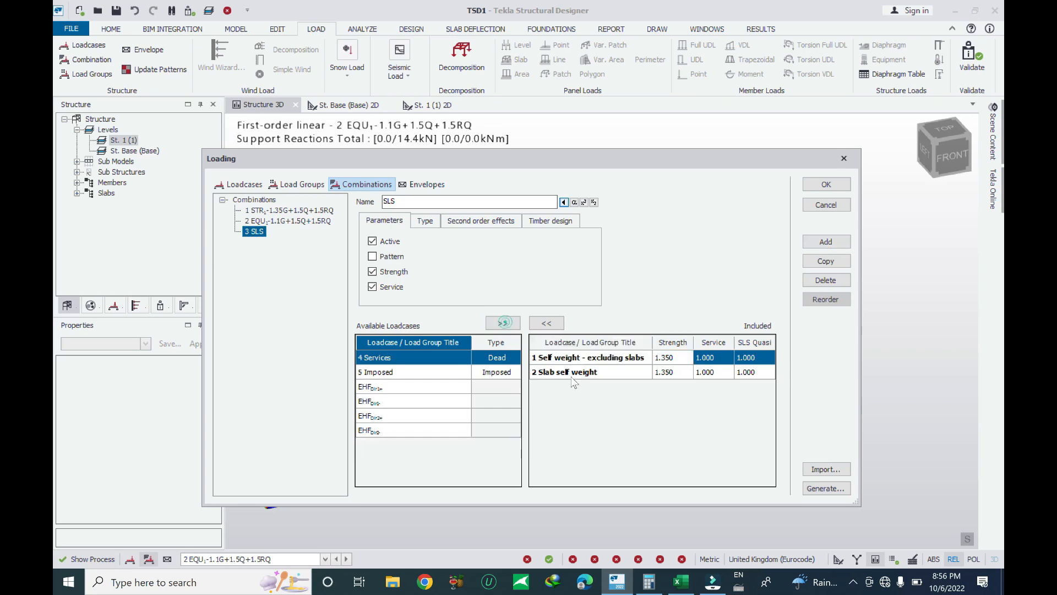
{"action": "left_click", "coordinate": [388, 372]}
{"action": "left_click", "coordinate": [502, 323]}
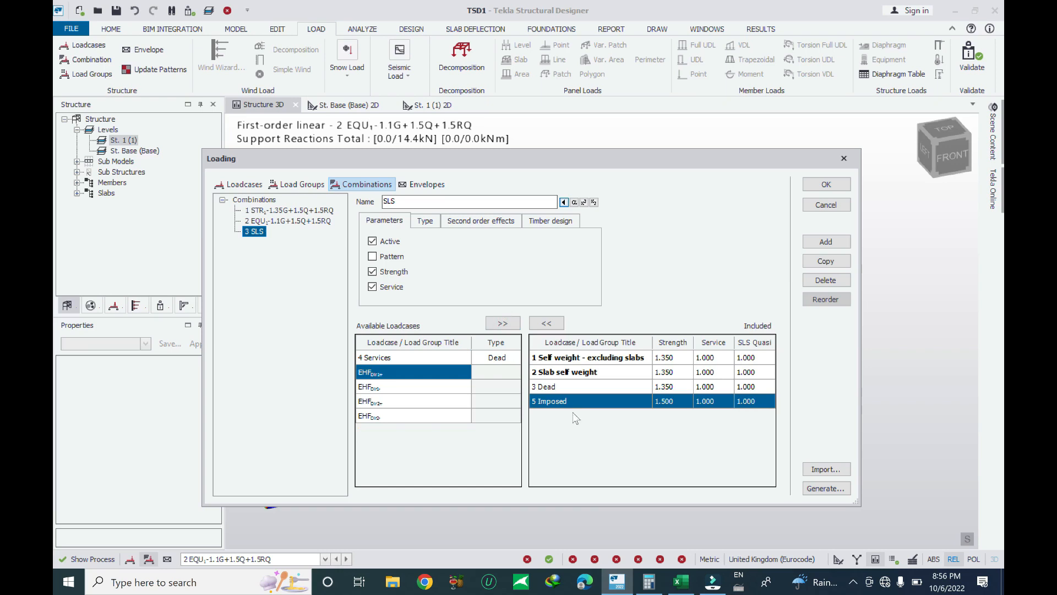
{"action": "left_click", "coordinate": [576, 388]}
{"action": "left_click", "coordinate": [819, 204]}
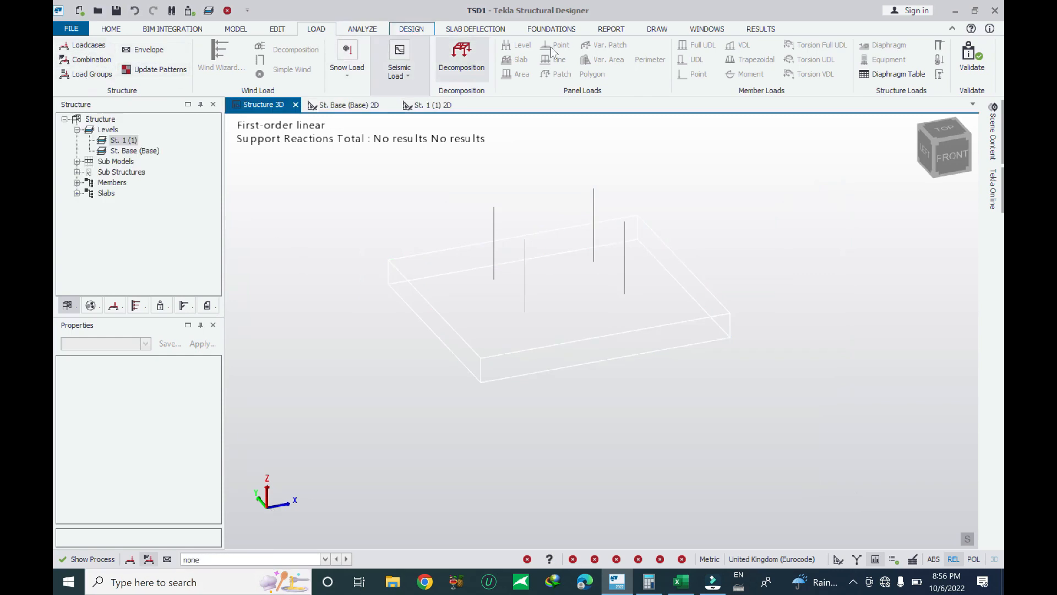
Run the static analysis of the whole model and show the support reactions for combination 3 SLS.
{"action": "left_click", "coordinate": [361, 28]}
{"action": "left_click", "coordinate": [279, 58]}
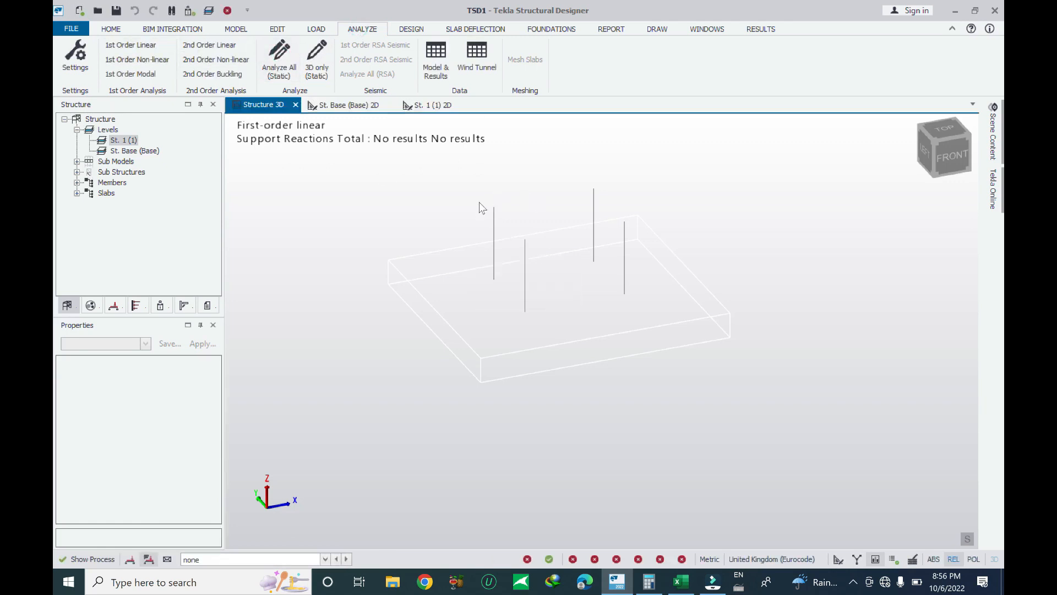
{"action": "left_click", "coordinate": [209, 559]}
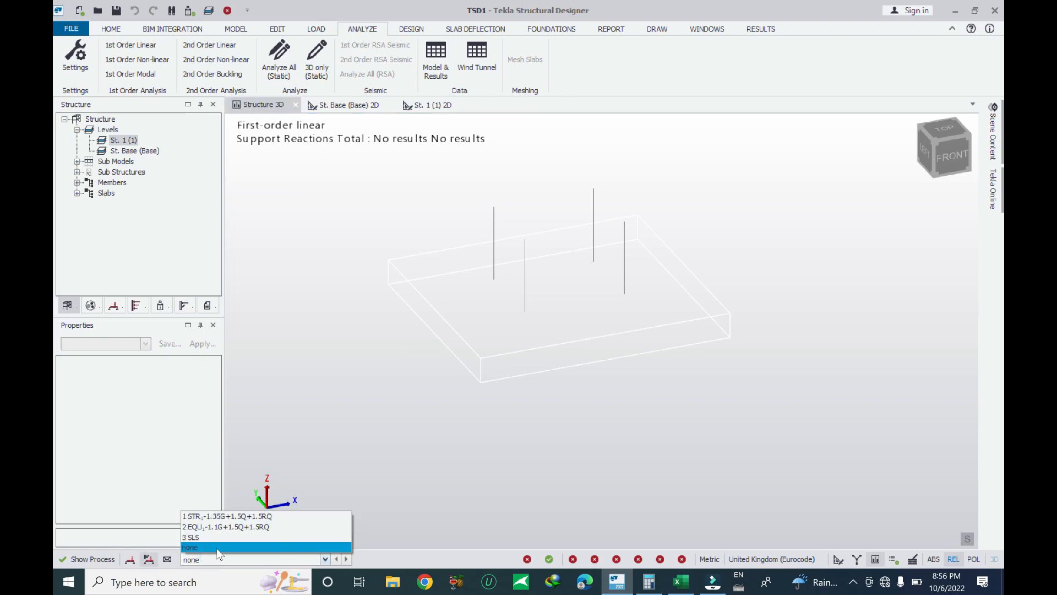
{"action": "left_click", "coordinate": [217, 537]}
Examine the SLS support reactions beneath the mat from the side, checking the nodes with the largest arrows.
{"action": "middle_click_drag", "start_coordinate": [651, 467], "coordinate": [726, 468]}
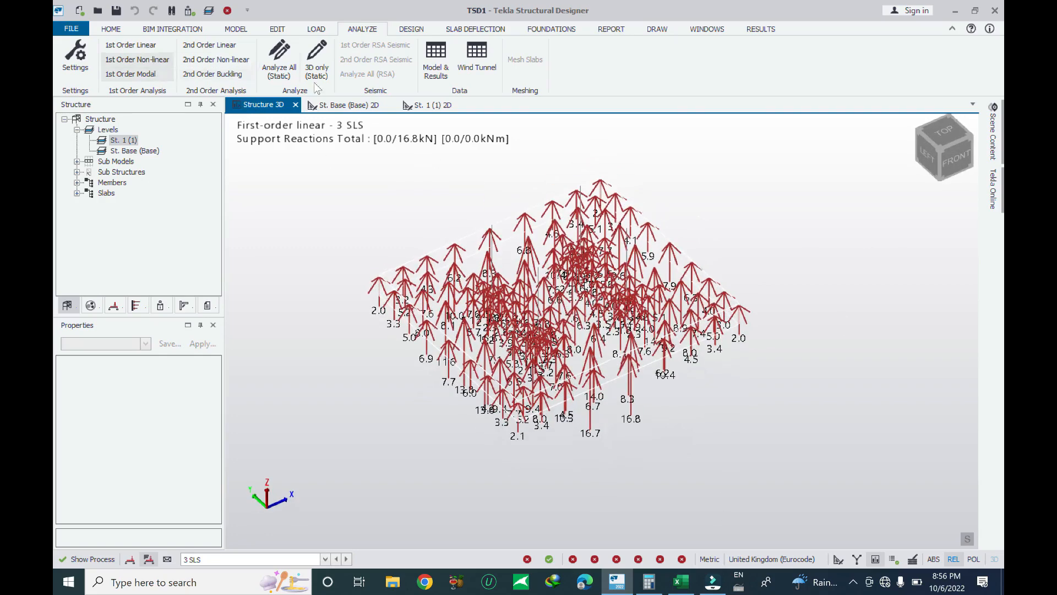
{"action": "middle_click_drag", "start_coordinate": [610, 390], "coordinate": [663, 320]}
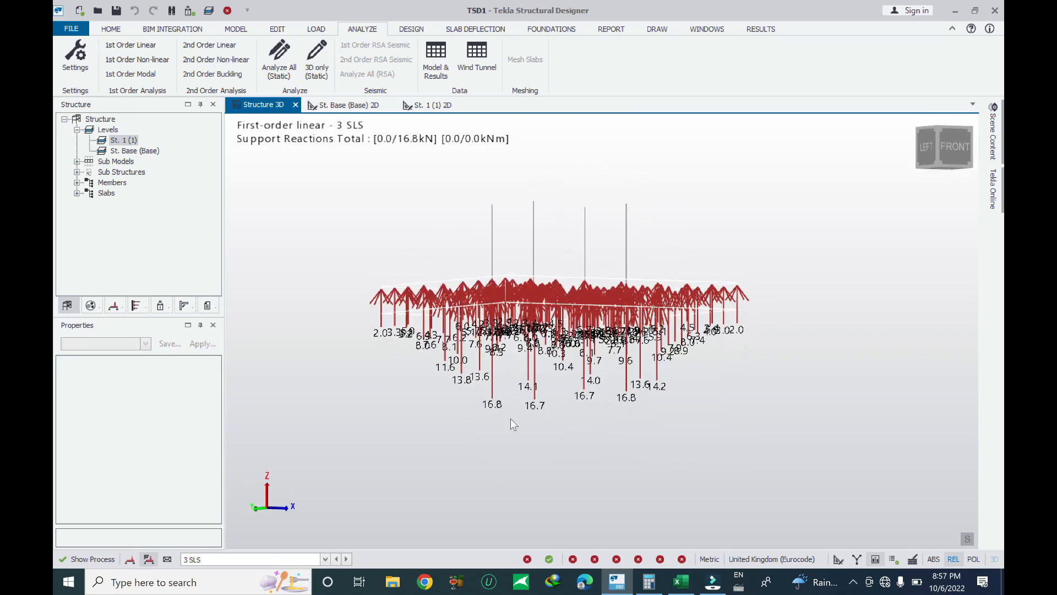
{"action": "mouse_move", "coordinate": [538, 410]}
{"action": "mouse_move", "coordinate": [495, 405]}
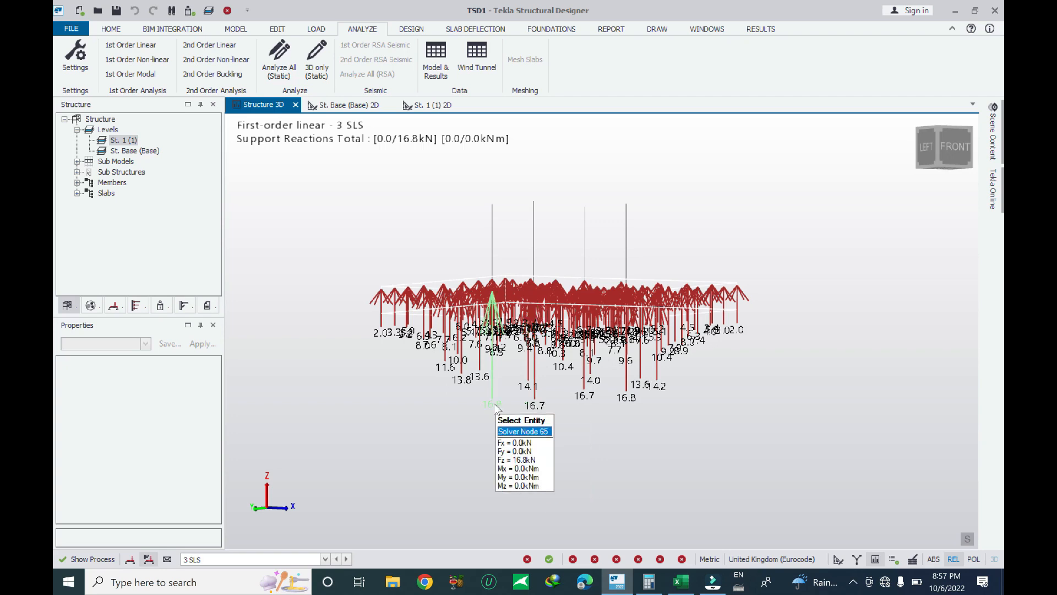
{"action": "right_click_drag", "start_coordinate": [739, 379], "coordinate": [762, 436]}
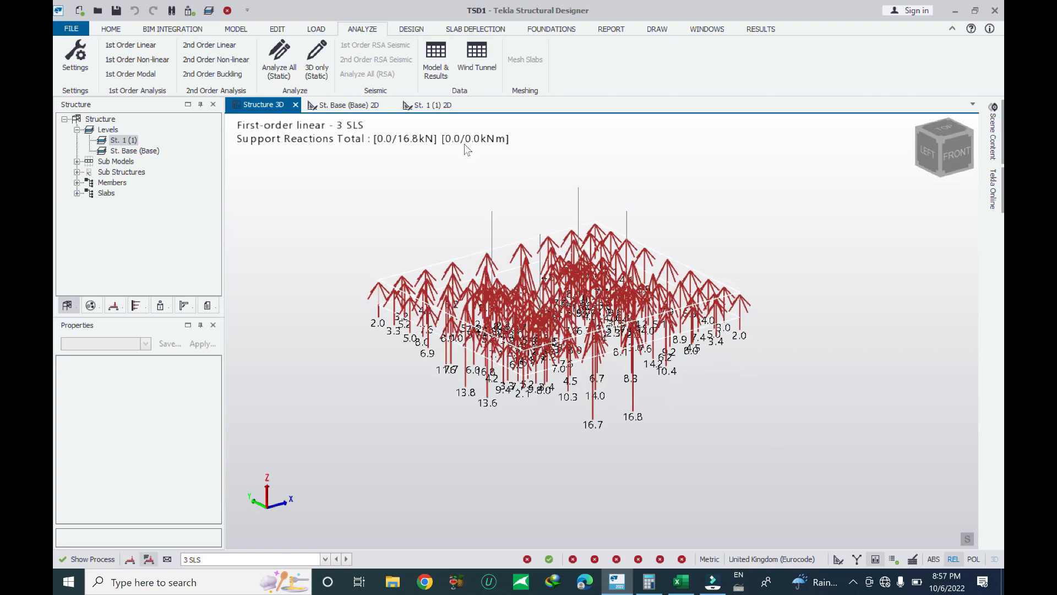
Design the foundation mat and show its slab/mat design status on the 3D model.
{"action": "left_click", "coordinate": [403, 29]}
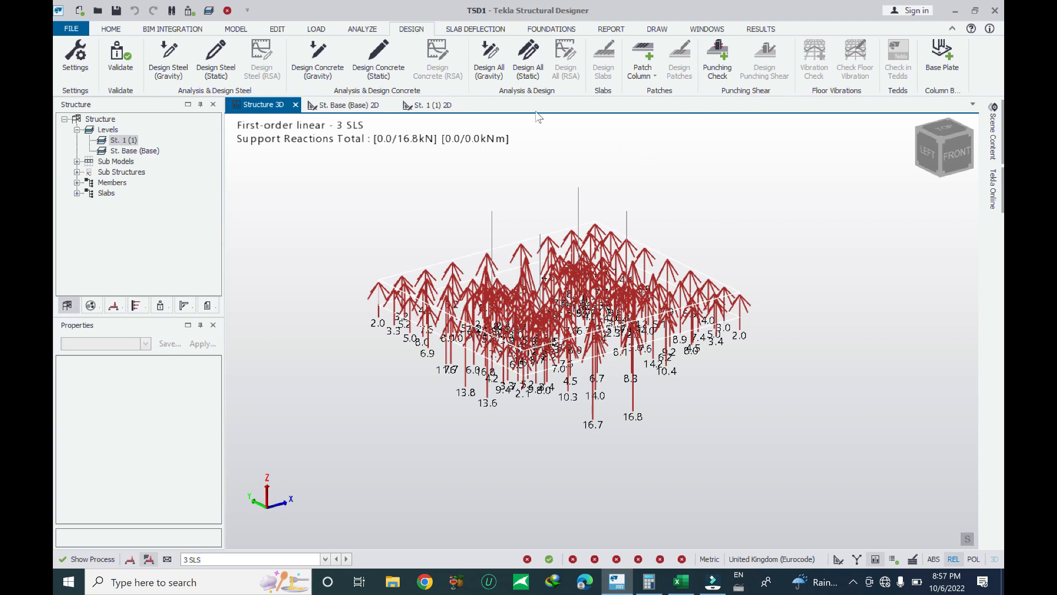
{"action": "left_click", "coordinate": [551, 29]}
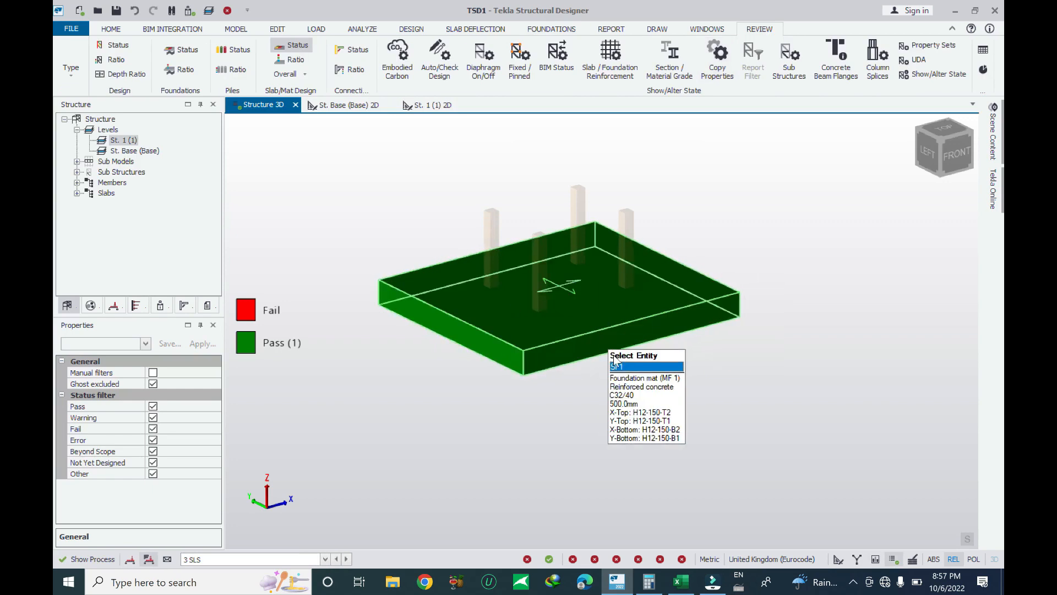
{"action": "middle_click_drag", "start_coordinate": [670, 397], "coordinate": [688, 400]}
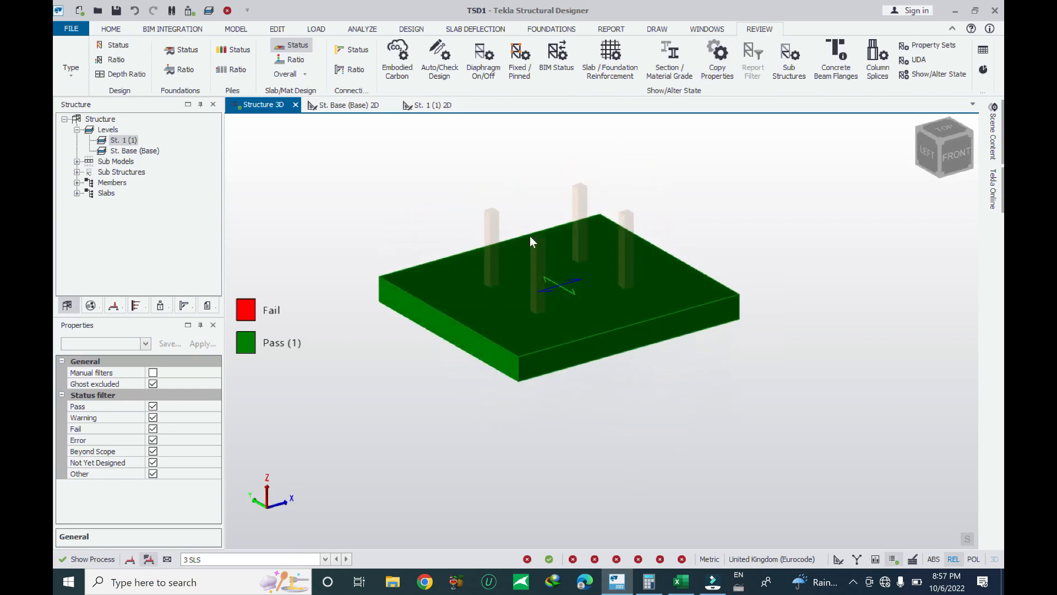
Show the slab/mat design utilization ratio and examine the mat's colour against the ratio legend.
{"action": "left_click", "coordinate": [293, 59]}
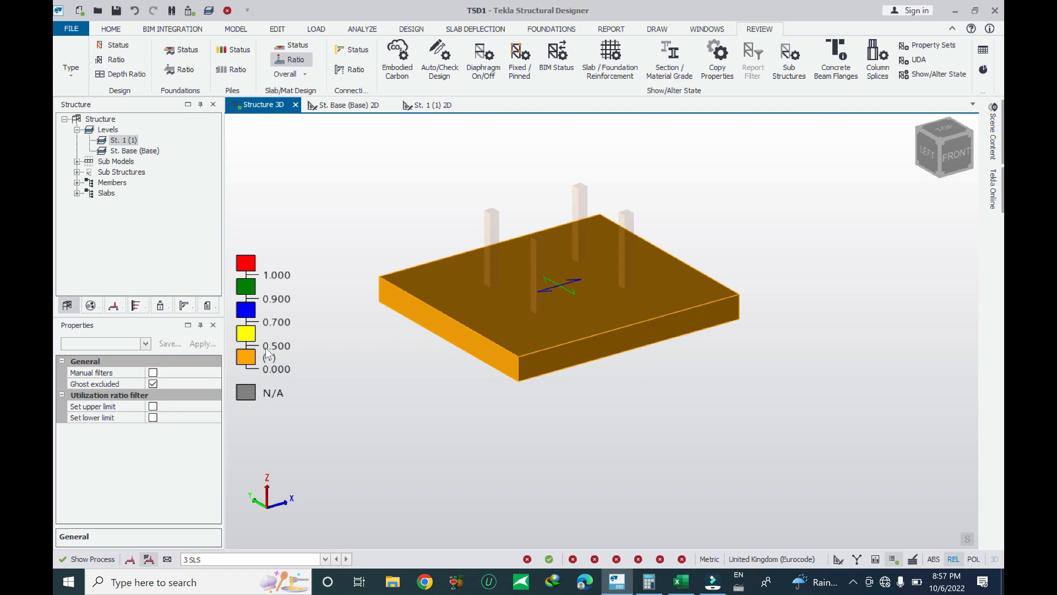
{"action": "right_click_drag", "start_coordinate": [671, 395], "coordinate": [584, 335]}
{"action": "scroll", "coordinate": [583, 335], "scroll_direction": "up", "scroll_amount": 2}
{"action": "right_click_drag", "start_coordinate": [617, 394], "coordinate": [592, 370]}
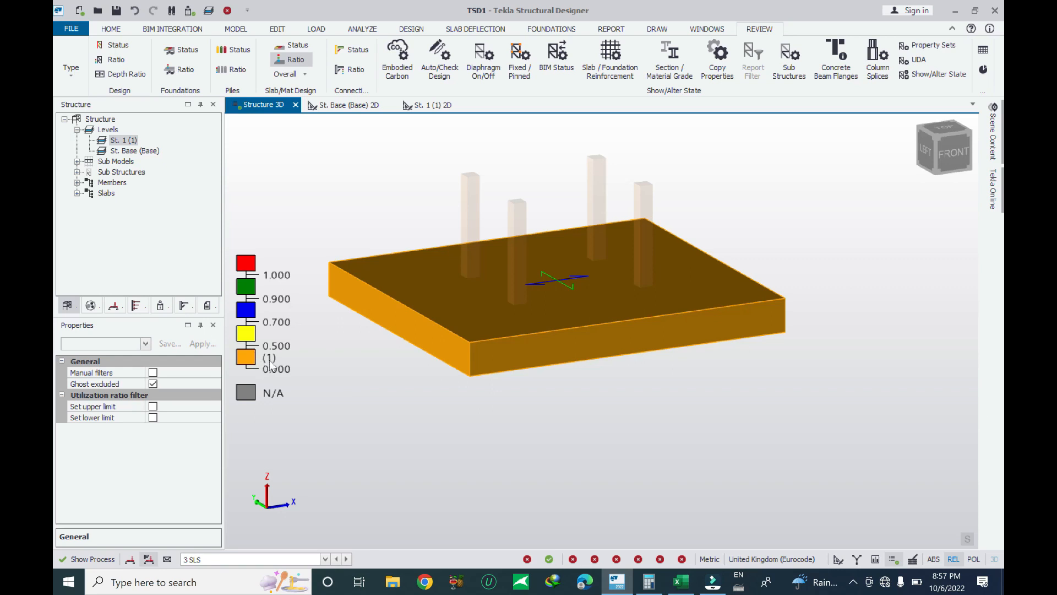
{"action": "mouse_move", "coordinate": [712, 296]}
{"action": "right_click_drag", "start_coordinate": [687, 427], "coordinate": [710, 405]}
{"action": "scroll", "coordinate": [706, 451], "scroll_direction": "down", "scroll_amount": 2}
{"action": "scroll", "coordinate": [578, 308], "scroll_direction": "up", "scroll_amount": 1}
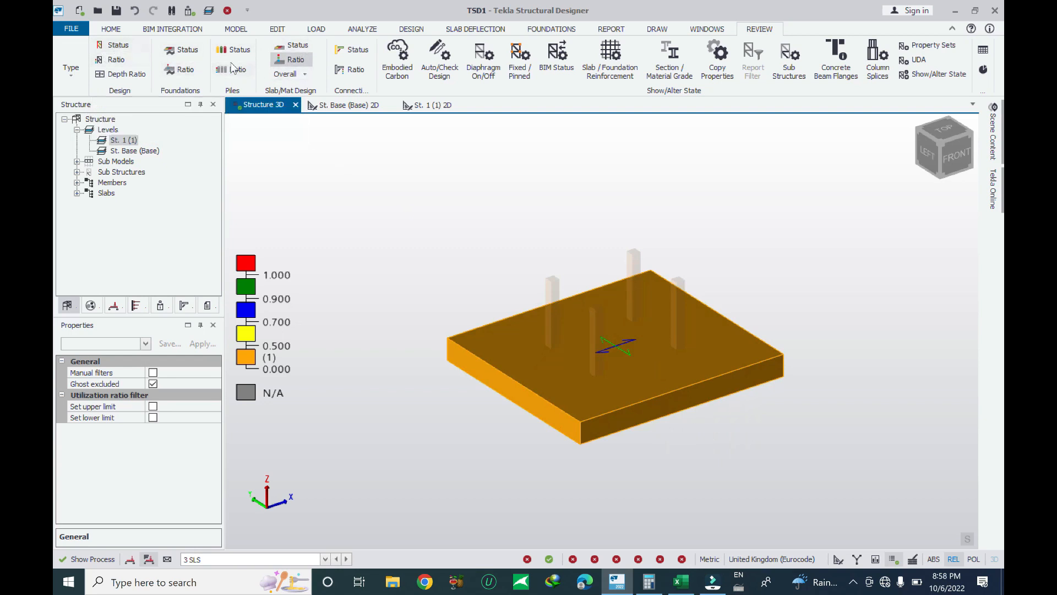
Check the foundation status, pile ratio and slab/mat status views, and return to the slab/mat utilization ratio.
{"action": "left_click", "coordinate": [188, 51]}
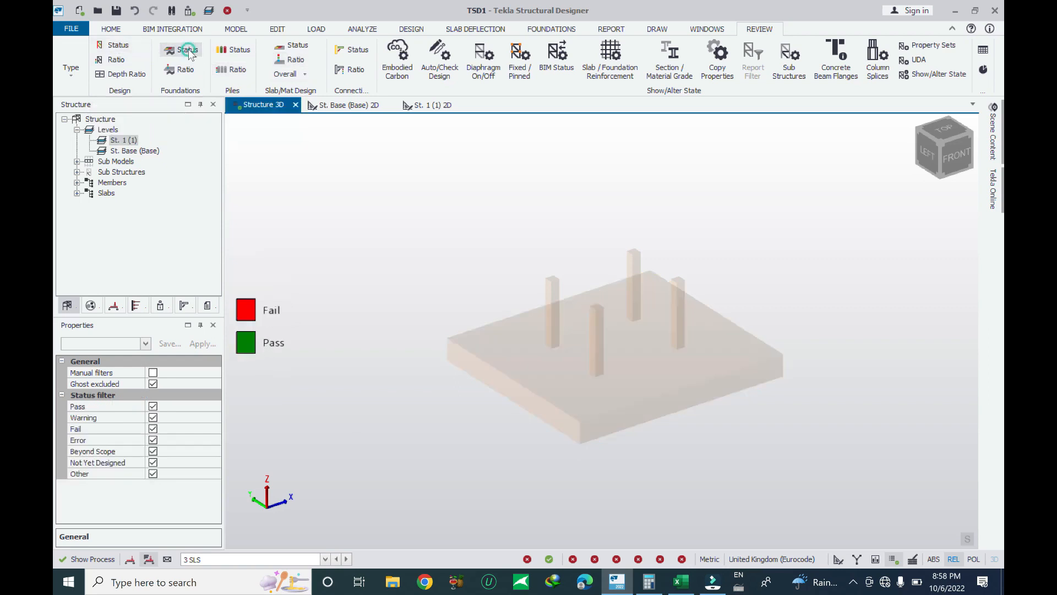
{"action": "left_click", "coordinate": [234, 69]}
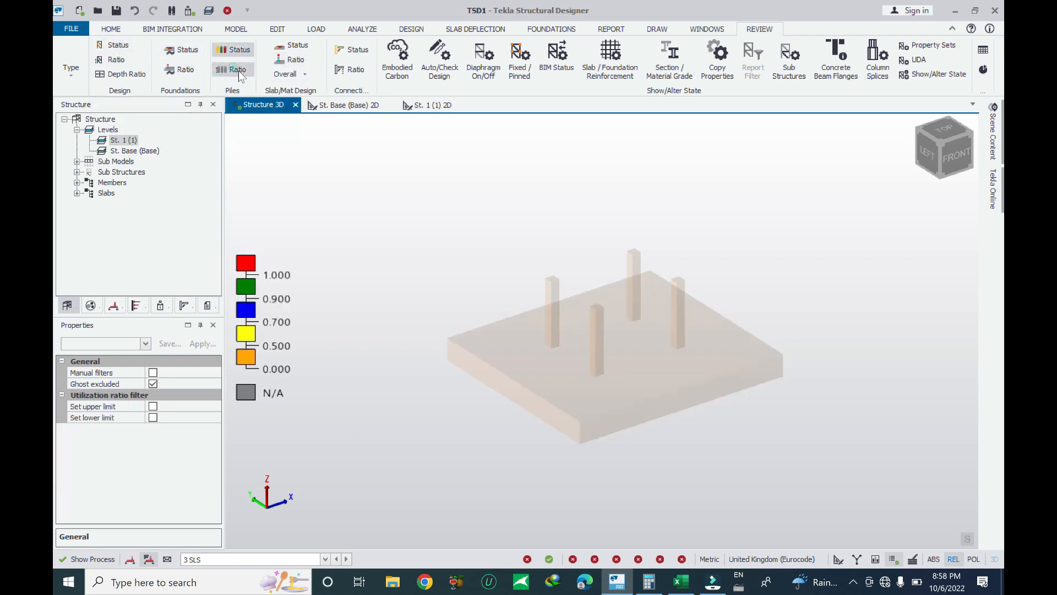
{"action": "left_click", "coordinate": [297, 45]}
{"action": "left_click", "coordinate": [295, 60]}
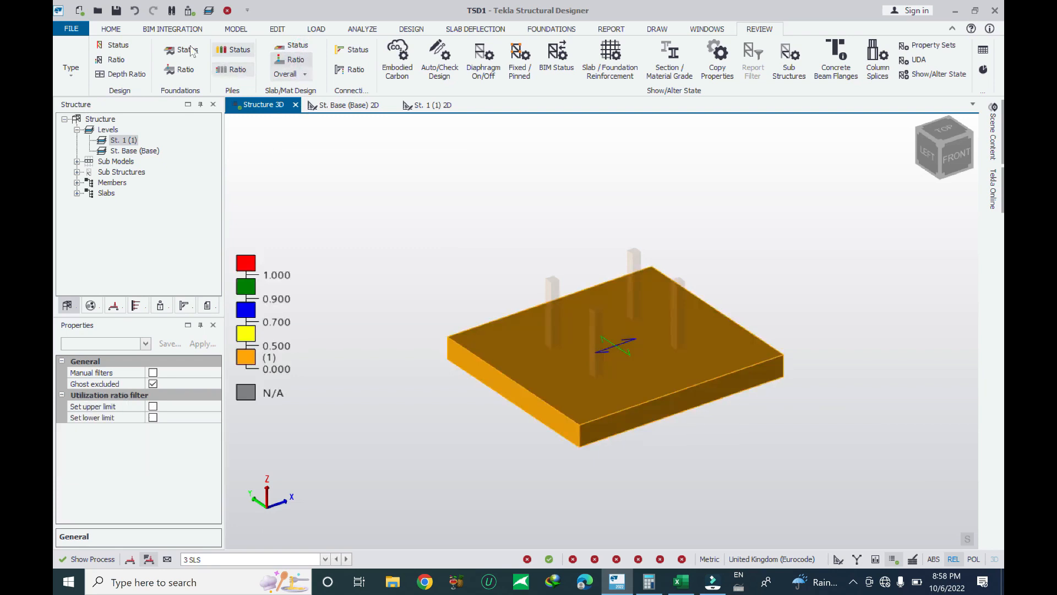
Show the columns' design status on the 3D model and run the gravity analysis and design of the concrete members.
{"action": "left_click", "coordinate": [117, 43]}
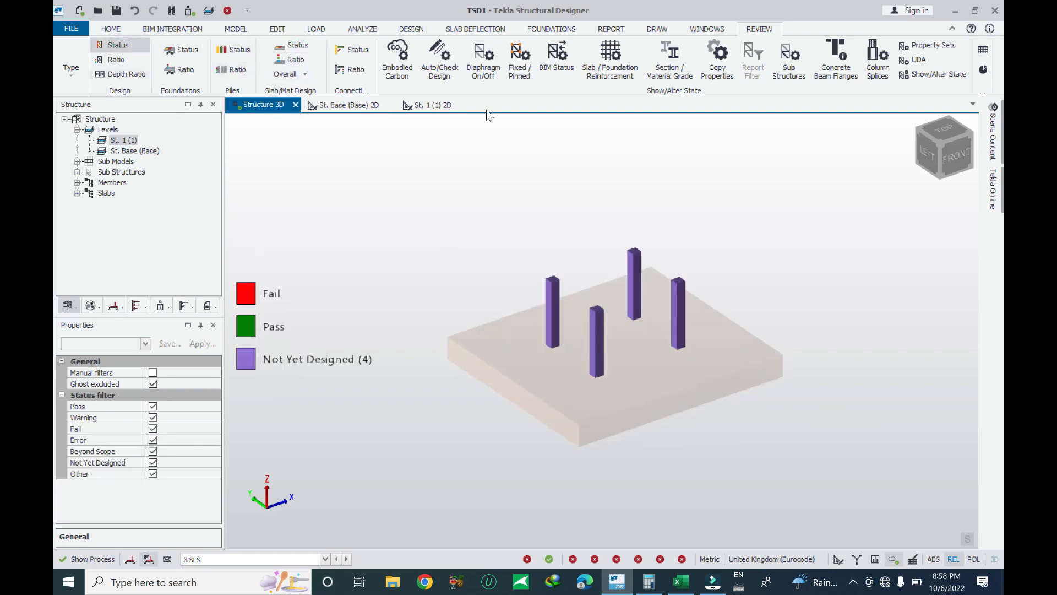
{"action": "left_click", "coordinate": [410, 30]}
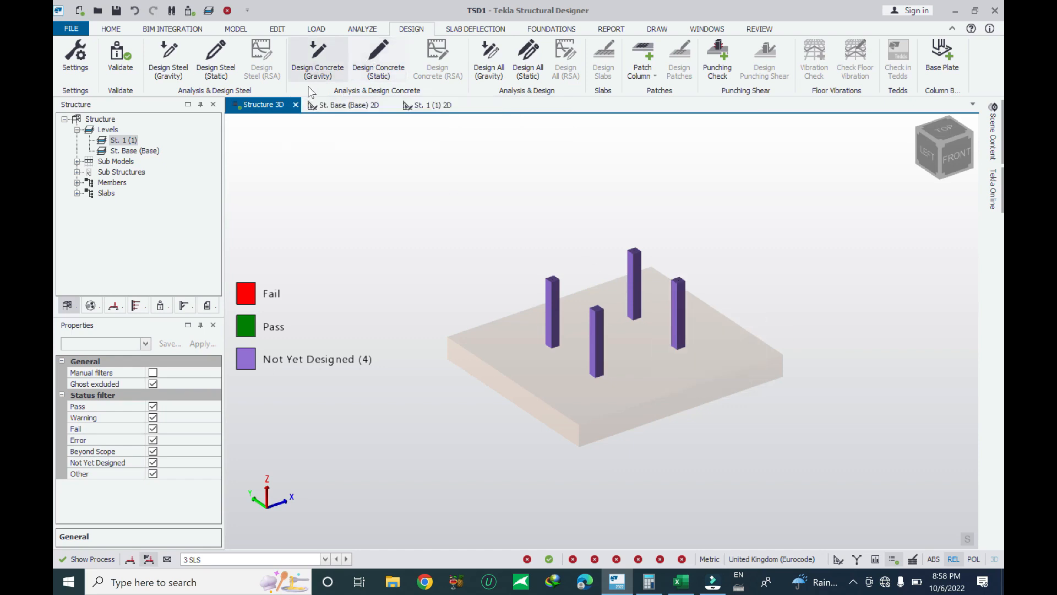
{"action": "left_click", "coordinate": [318, 55]}
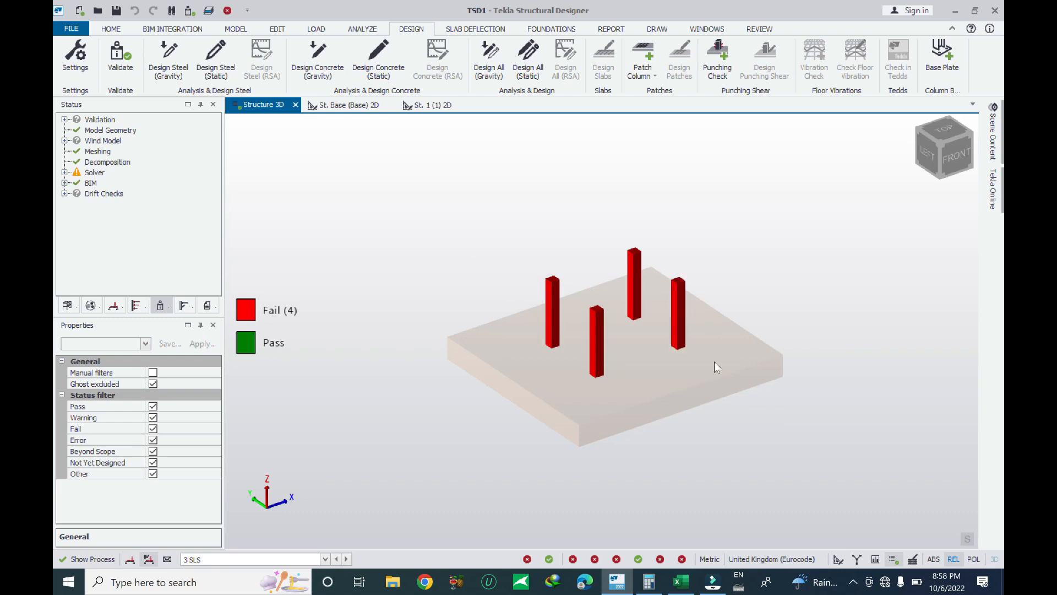
Inspect the design details of concrete column C2 from closer up and clear its selection.
{"action": "scroll", "coordinate": [715, 361], "scroll_direction": "up", "scroll_amount": 5}
{"action": "mouse_move", "coordinate": [638, 284]}
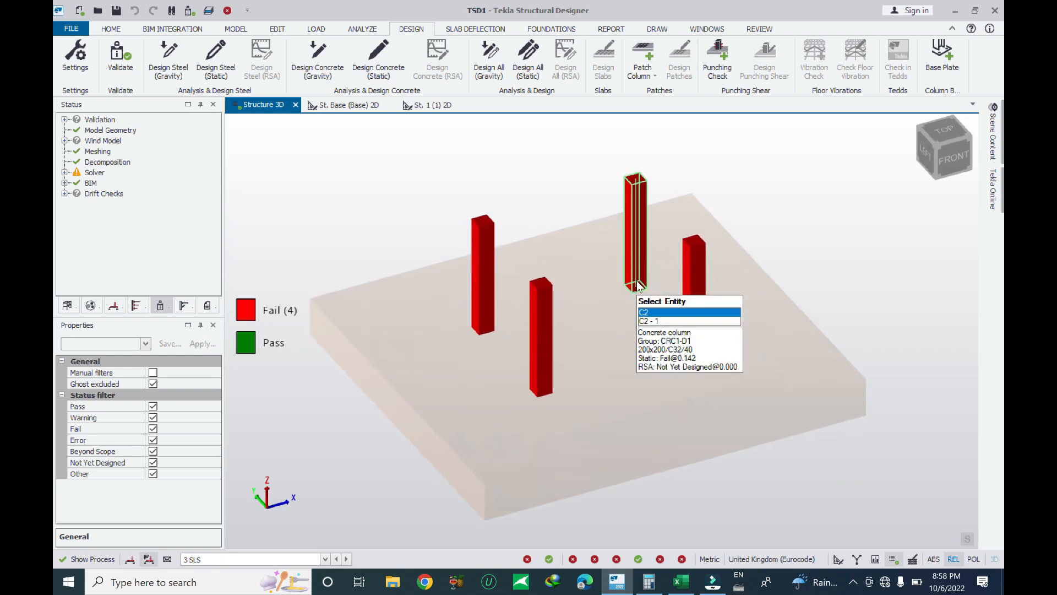
{"action": "right_click_drag", "start_coordinate": [637, 285], "coordinate": [637, 222]}
{"action": "key", "text": "Escape"}
{"action": "left_click", "coordinate": [636, 198]}
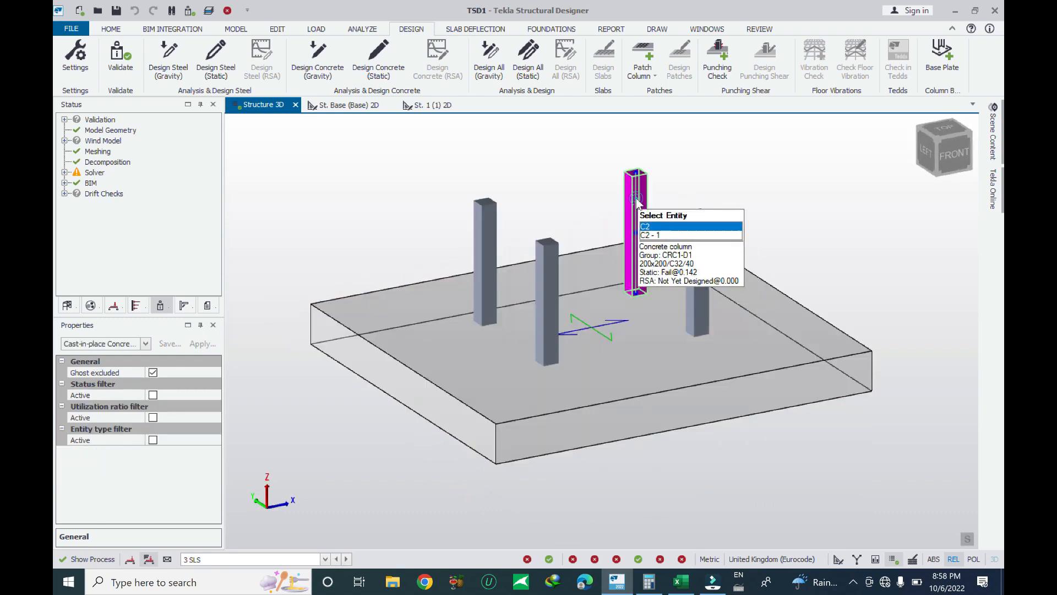
{"action": "key", "text": "Escape"}
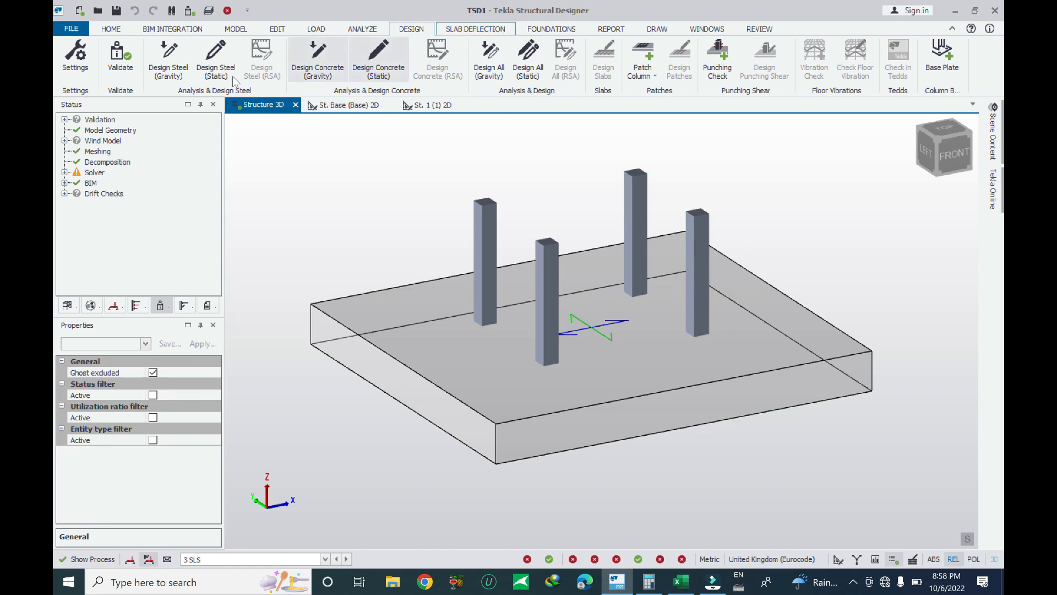
Switch the 3D model to the results view and display 1D support reactions instead of the 2D ones.
{"action": "right_click", "coordinate": [270, 106]}
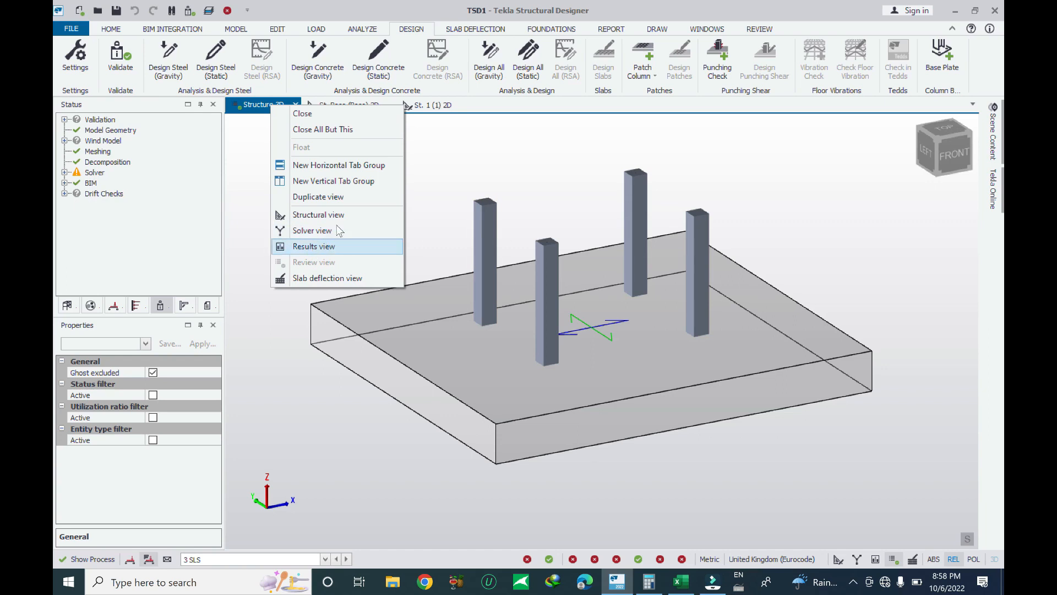
{"action": "left_click", "coordinate": [332, 247]}
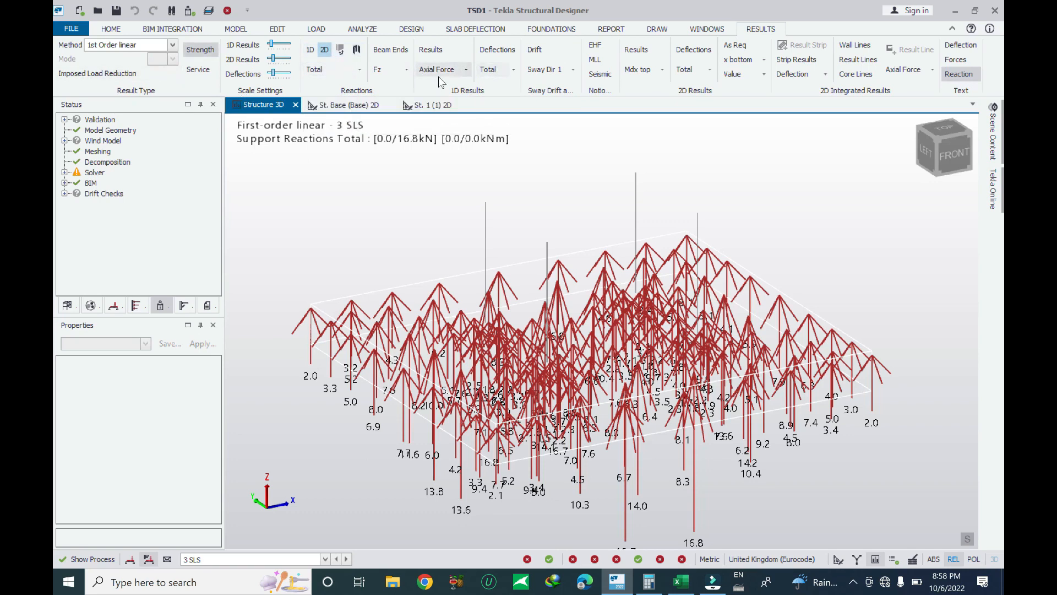
{"action": "left_click", "coordinate": [310, 49]}
{"action": "left_click", "coordinate": [324, 49]}
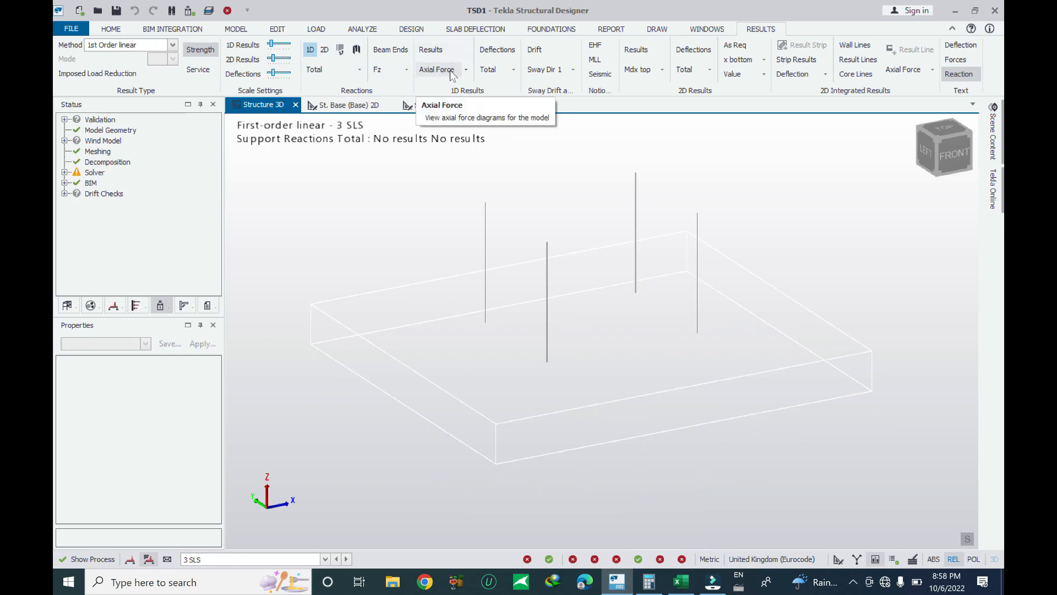
Display the axial (Fx) beam end reactions for combination 1 STR₁-1.35G+1.5Q+1.5RQ, with force labels on and reaction labels off.
{"action": "left_click", "coordinate": [405, 70]}
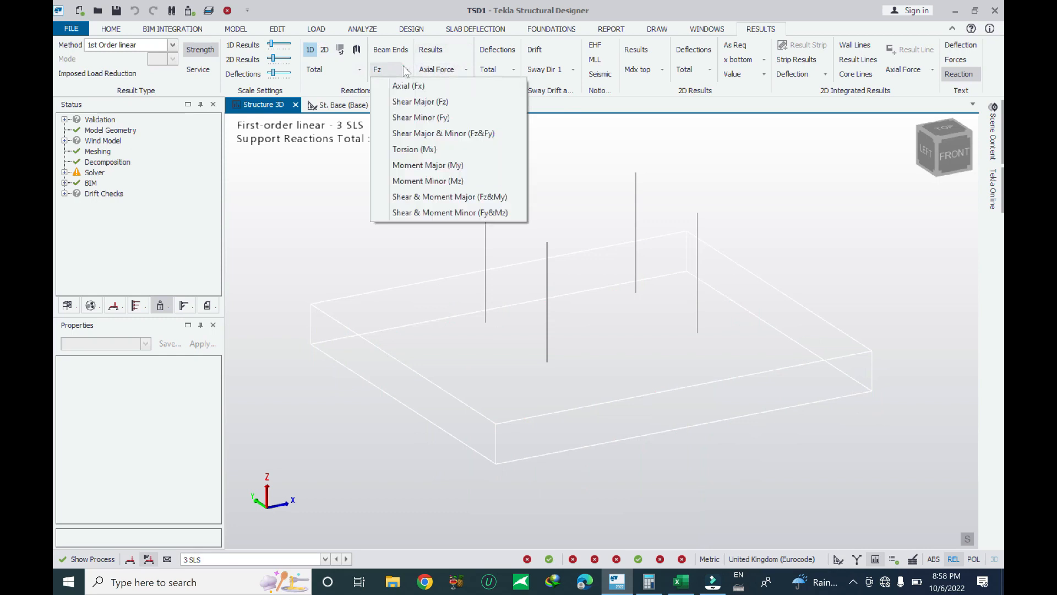
{"action": "left_click", "coordinate": [430, 101]}
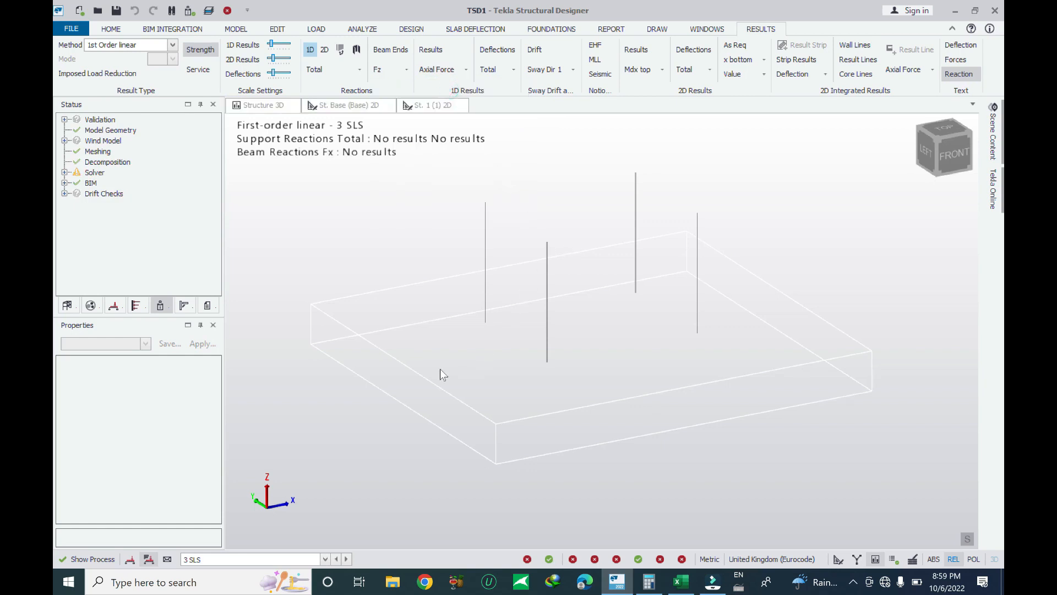
{"action": "left_click", "coordinate": [219, 559]}
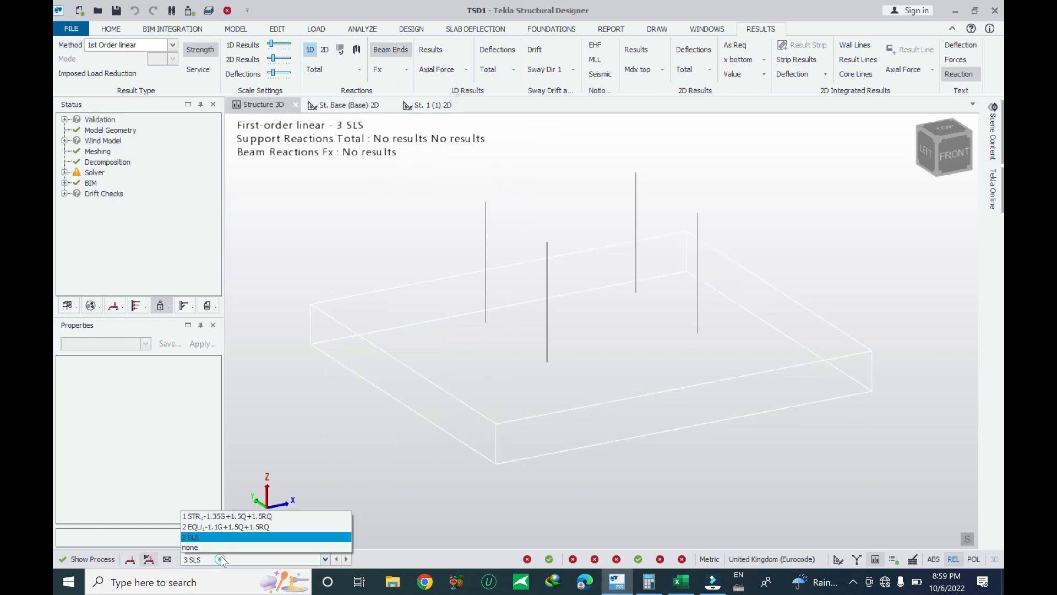
{"action": "left_click", "coordinate": [231, 516]}
{"action": "left_click", "coordinate": [958, 74]}
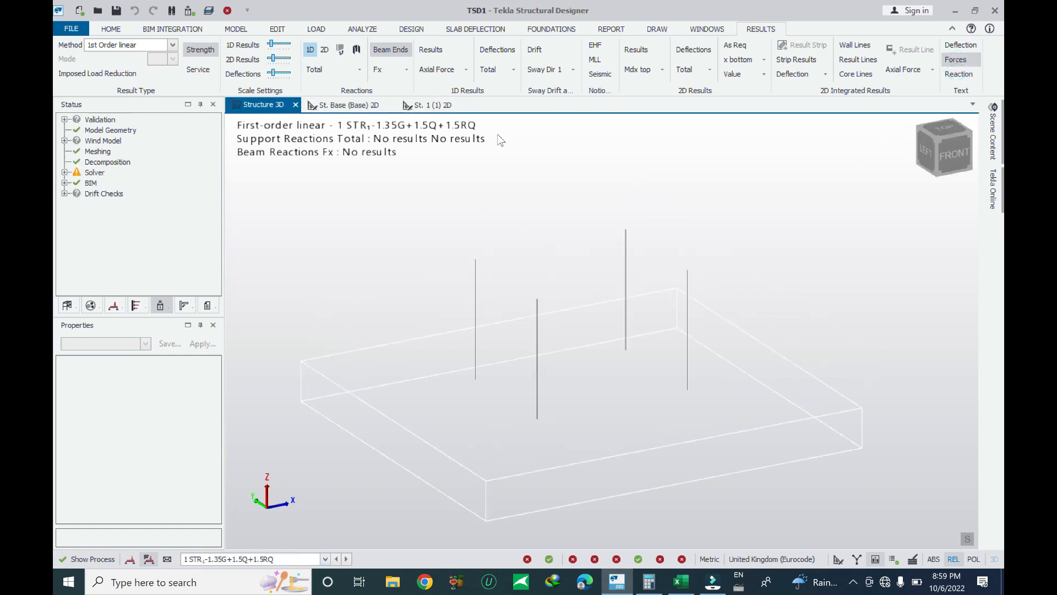
Set the beam end reactions to Moment Major (My) and inspect the axial force diagrams of the four columns.
{"action": "left_click", "coordinate": [407, 70]}
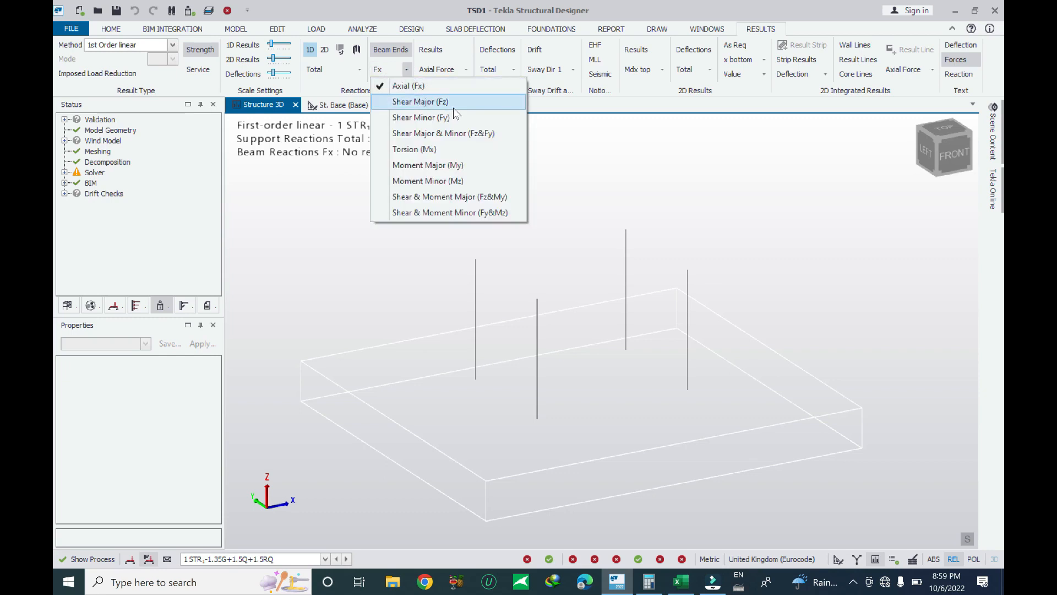
{"action": "left_click", "coordinate": [443, 164]}
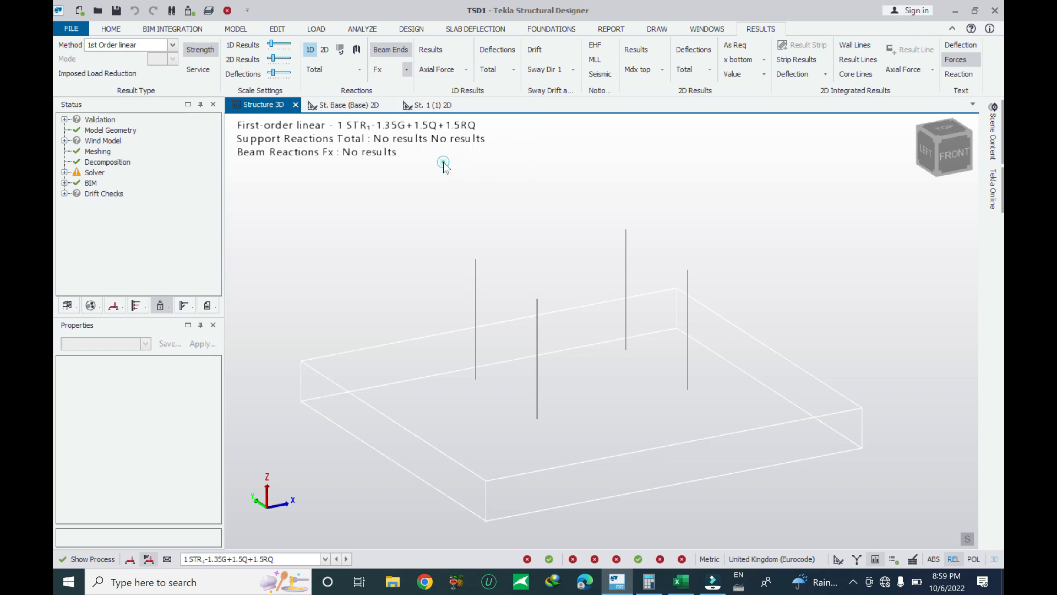
{"action": "left_click", "coordinate": [444, 70]}
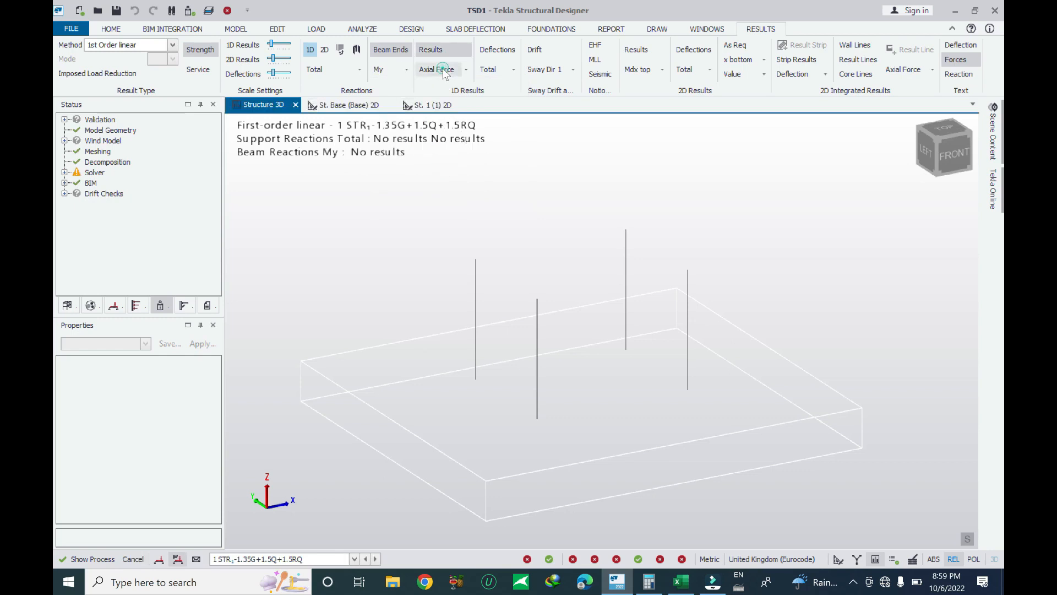
{"action": "scroll", "coordinate": [354, 197], "scroll_direction": "down", "scroll_amount": 1}
{"action": "right_click_drag", "start_coordinate": [754, 346], "coordinate": [824, 395]}
{"action": "right_click_drag", "start_coordinate": [699, 457], "coordinate": [694, 428]}
{"action": "scroll", "coordinate": [673, 378], "scroll_direction": "up", "scroll_amount": 2}
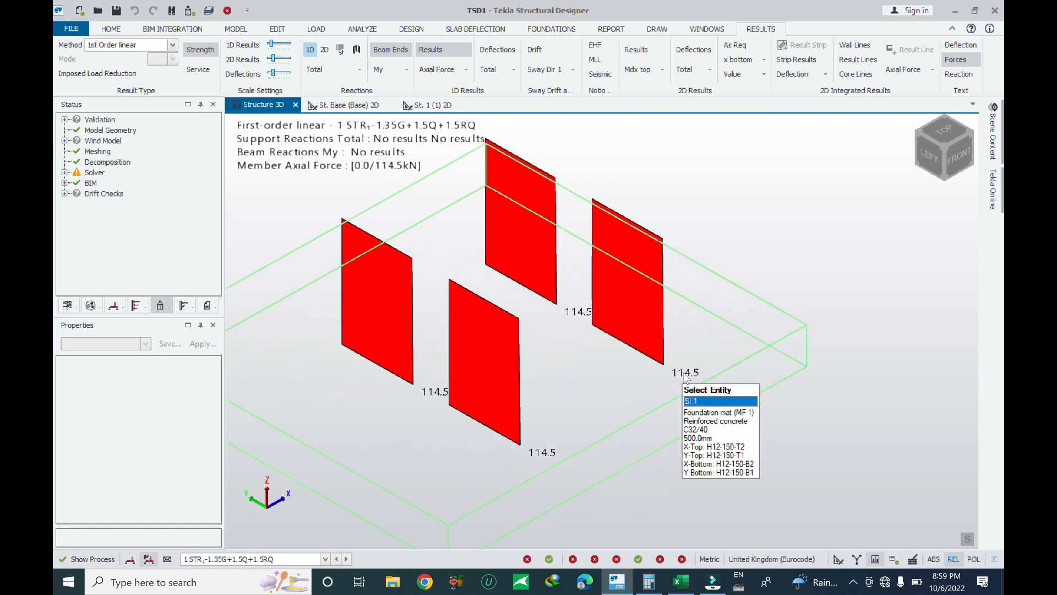
{"action": "scroll", "coordinate": [616, 270], "scroll_direction": "down", "scroll_amount": 3}
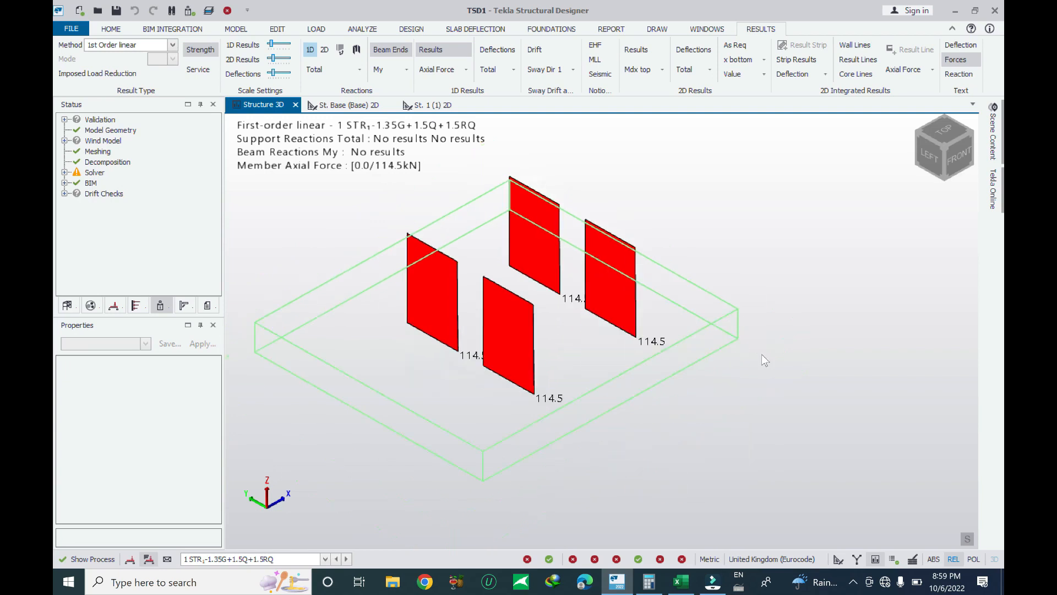
Compare the axial force diagrams under combination 2 EQU₁-1.1G+1.5Q+1.5RQ, returning to combination 1 STR₁-1.35G+1.5Q+1.5RQ.
{"action": "left_click", "coordinate": [189, 563]}
{"action": "left_click", "coordinate": [264, 533]}
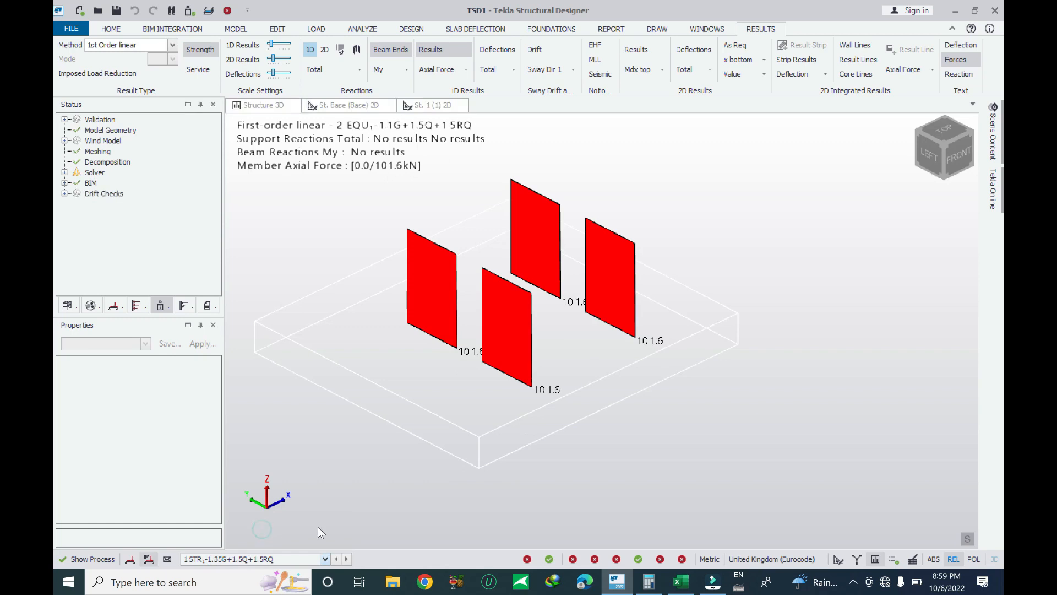
{"action": "left_click", "coordinate": [325, 559]}
{"action": "left_click", "coordinate": [284, 517]}
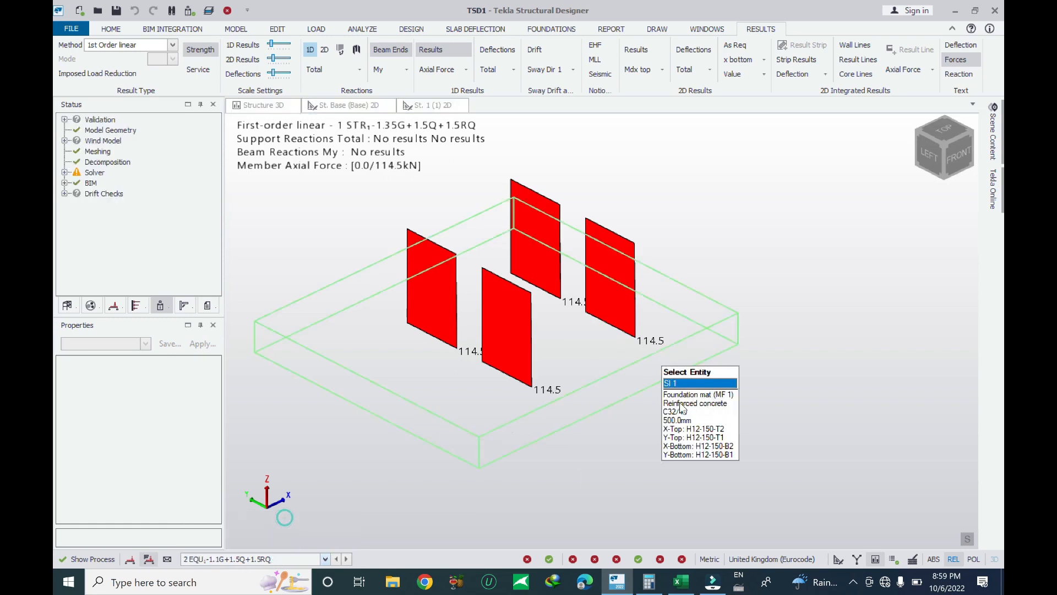
Display the Moment Major diagrams for the columns and inspect them closely.
{"action": "left_click", "coordinate": [465, 70]}
{"action": "left_click", "coordinate": [464, 165]}
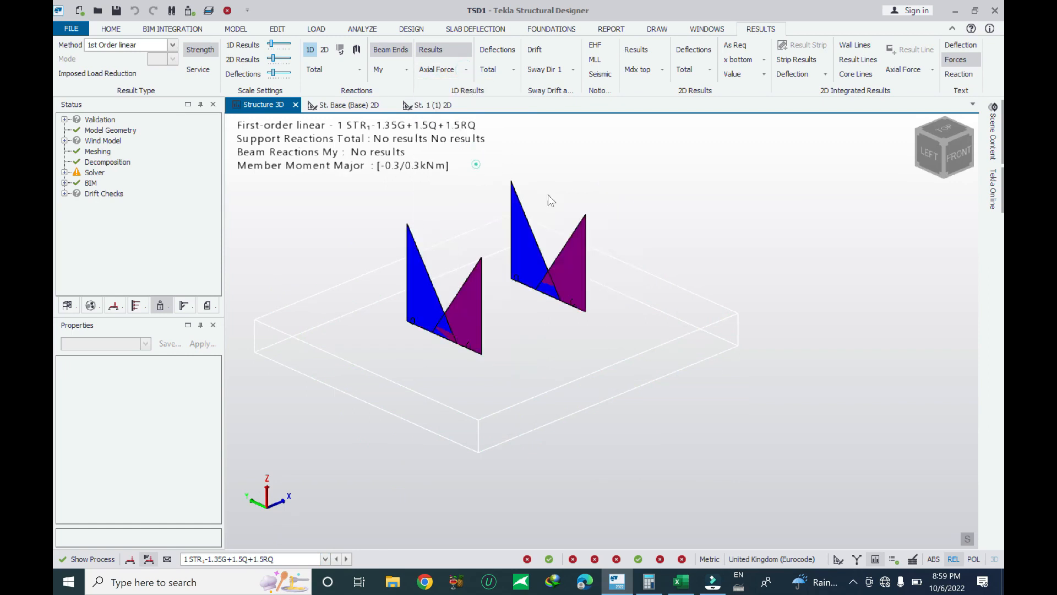
{"action": "scroll", "coordinate": [584, 316], "scroll_direction": "up", "scroll_amount": 5}
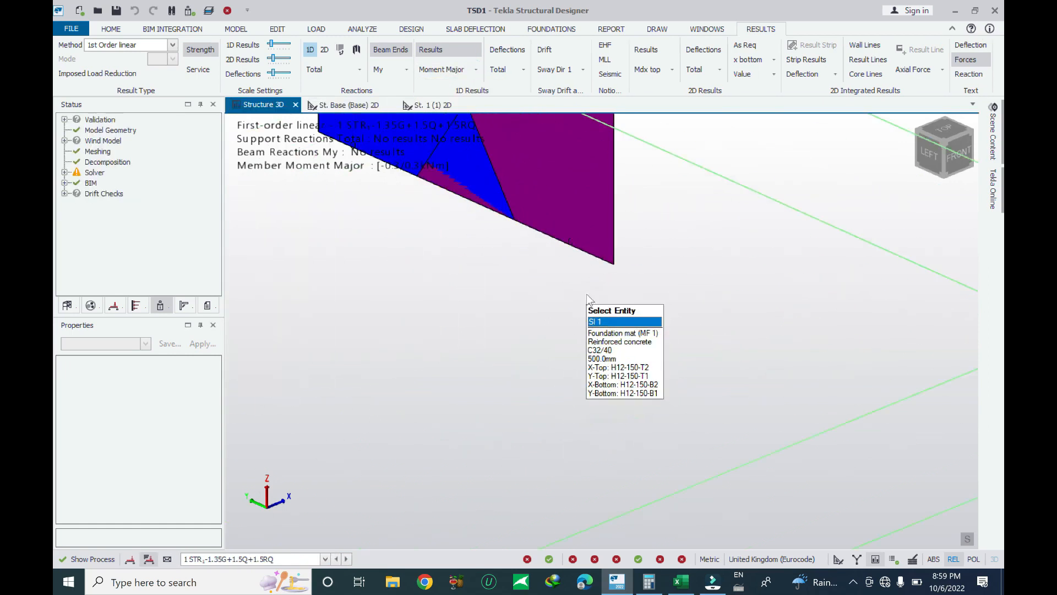
{"action": "scroll", "coordinate": [605, 316], "scroll_direction": "down", "scroll_amount": 4}
Display the Moment Minor diagrams for all four columns of the model.
{"action": "left_click", "coordinate": [445, 70]}
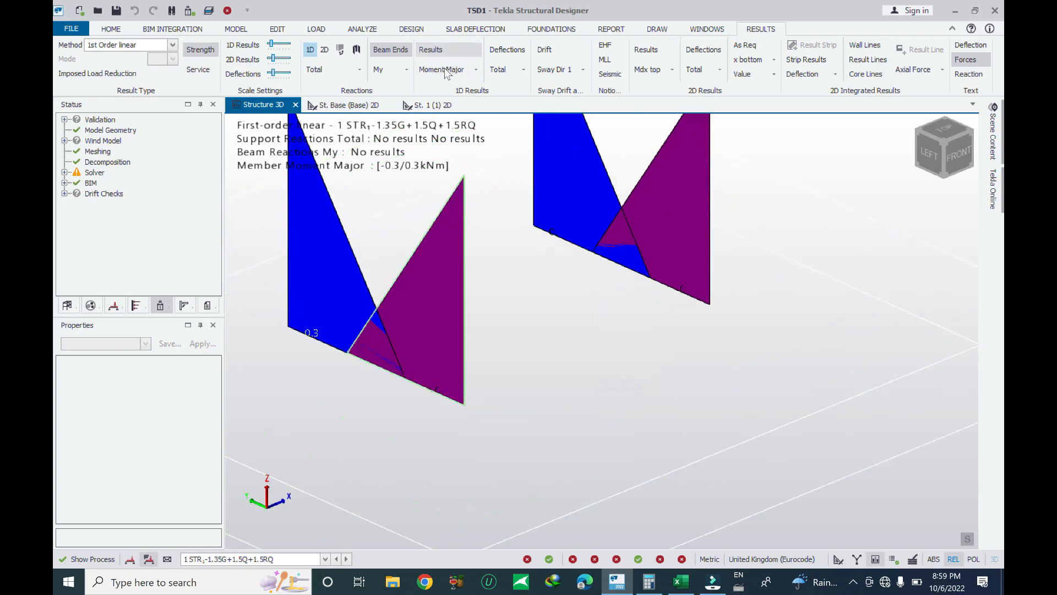
{"action": "left_click", "coordinate": [476, 70]}
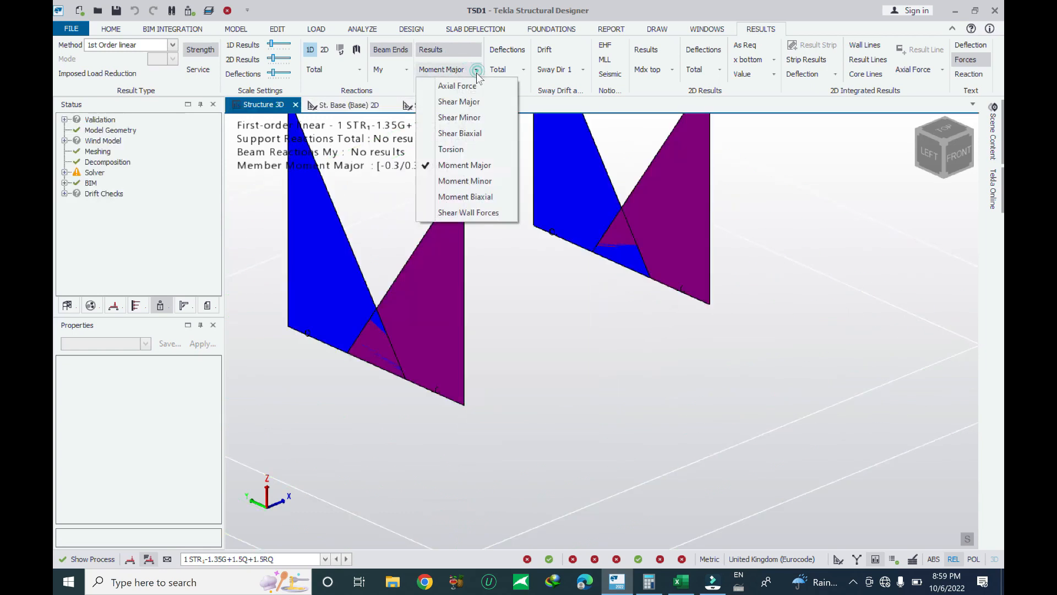
{"action": "left_click", "coordinate": [465, 181]}
{"action": "scroll", "coordinate": [623, 425], "scroll_direction": "down", "scroll_amount": 3}
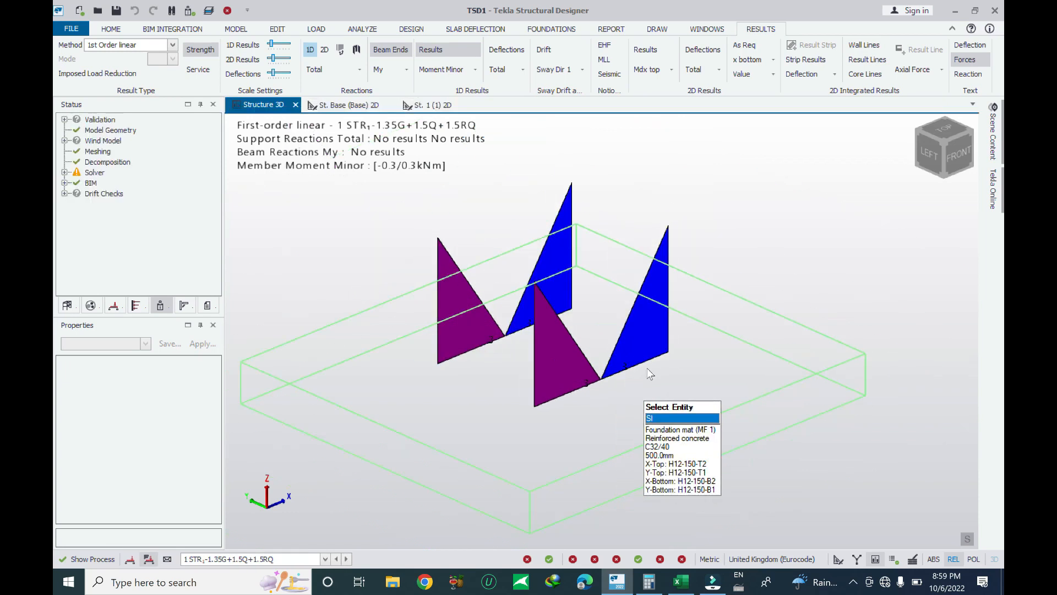
Select column C3 in the 3D results view and open its load analysis view.
{"action": "left_click", "coordinate": [666, 348]}
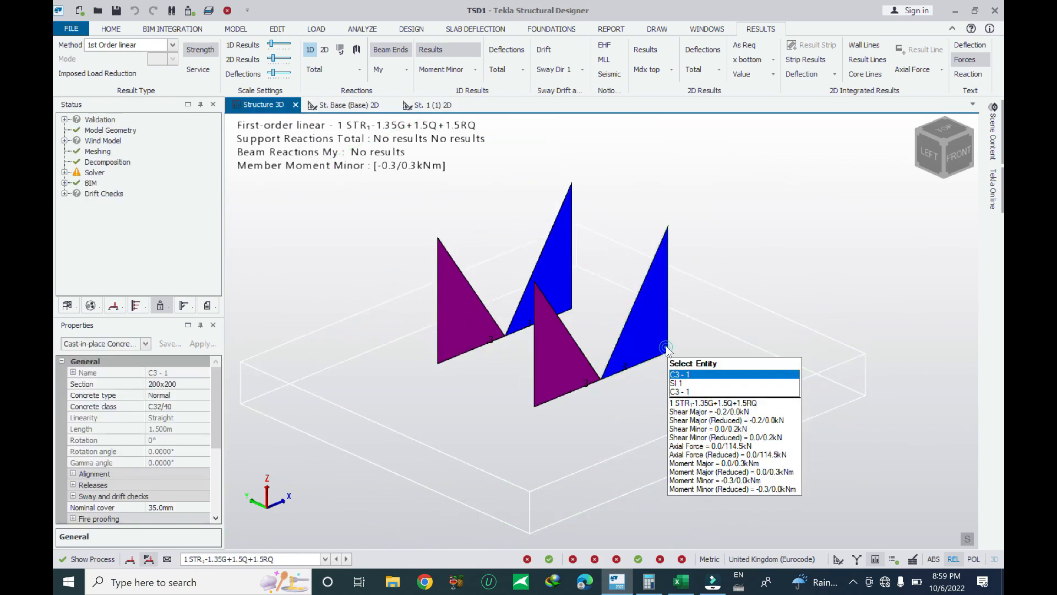
{"action": "right_click", "coordinate": [668, 250]}
{"action": "key", "text": "Escape"}
{"action": "right_click", "coordinate": [667, 253]}
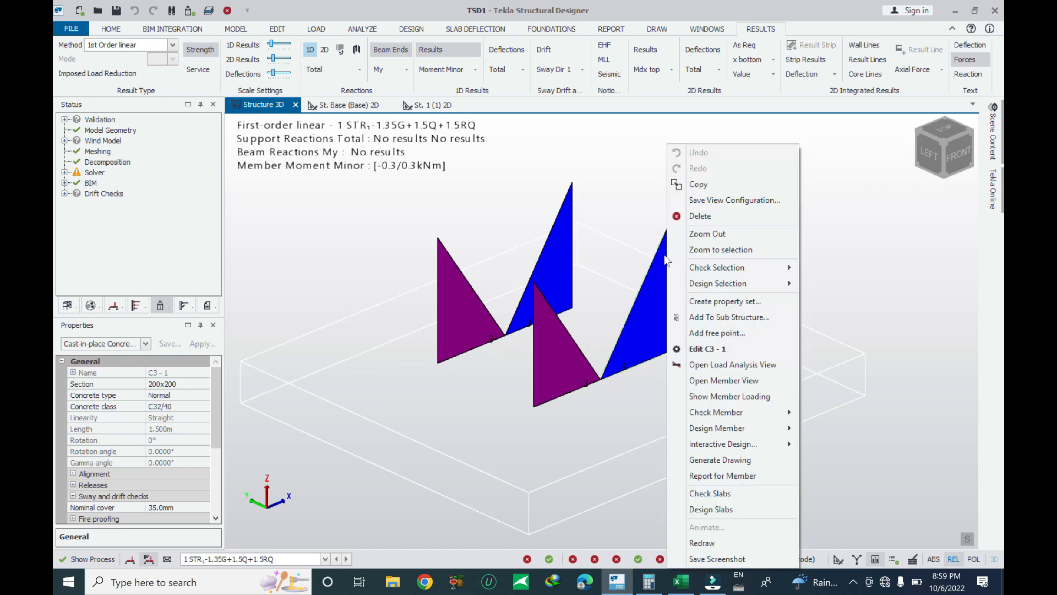
{"action": "left_click", "coordinate": [726, 364]}
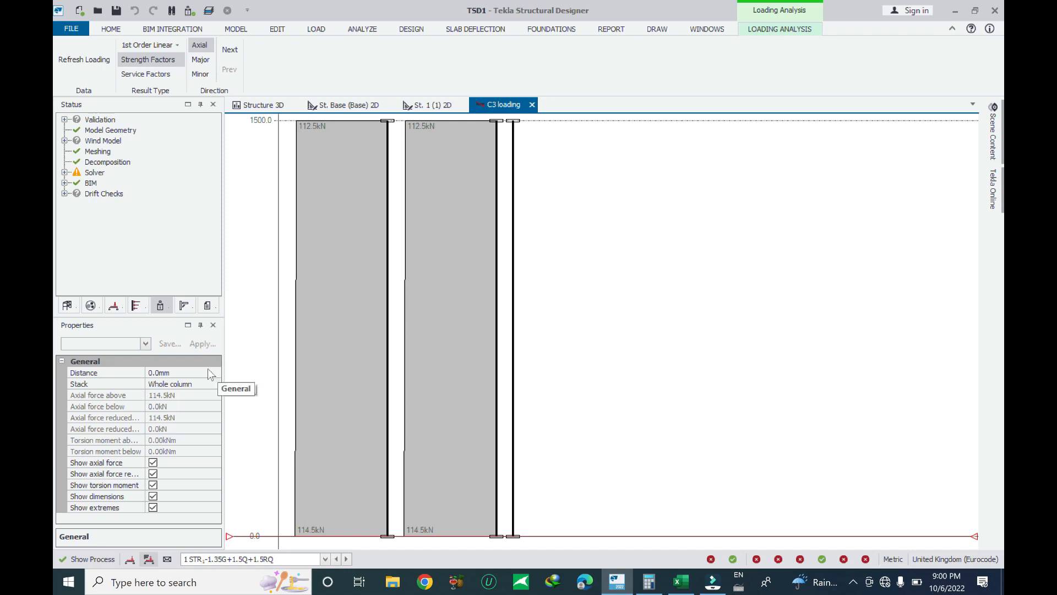
Review column C3's loading diagrams in the major, minor and axial directions, return to the 3D structure view and clear the selection.
{"action": "left_click", "coordinate": [201, 61]}
{"action": "left_click", "coordinate": [198, 72]}
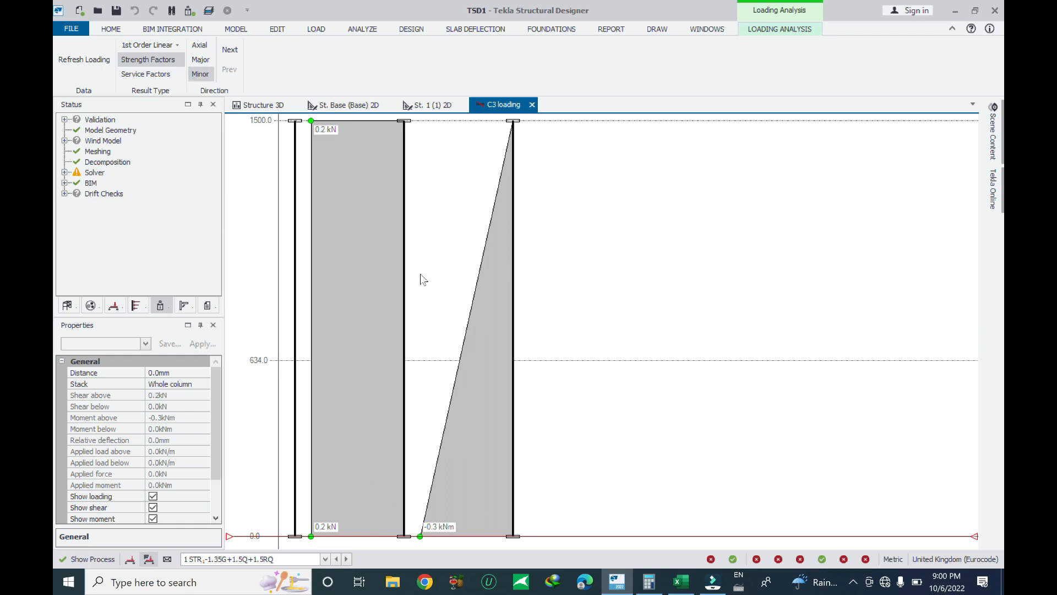
{"action": "left_click", "coordinate": [201, 60]}
{"action": "left_click", "coordinate": [200, 46]}
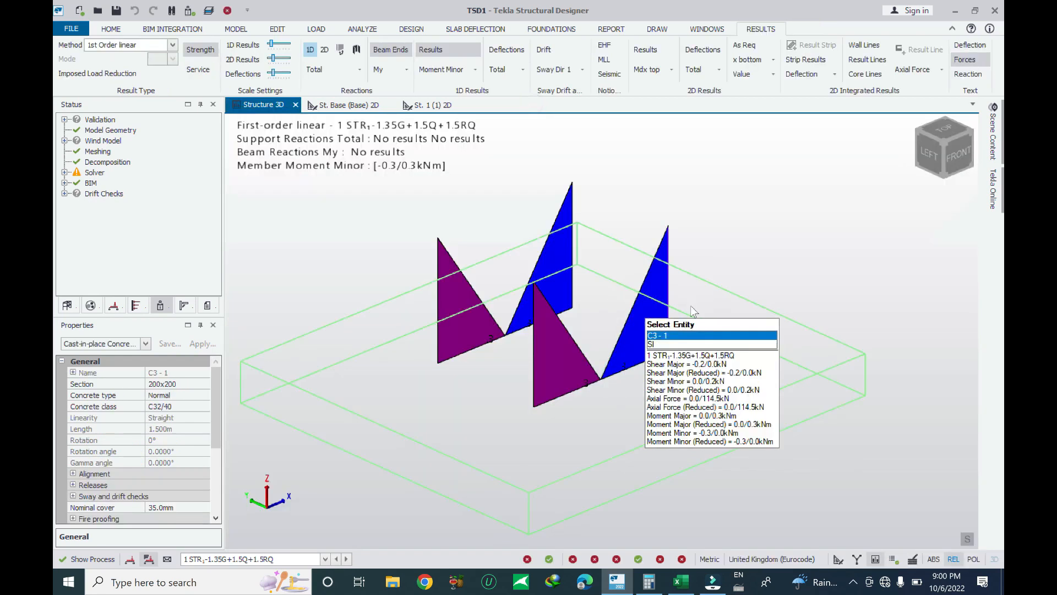
{"action": "scroll", "coordinate": [696, 301], "scroll_direction": "down", "scroll_amount": 3}
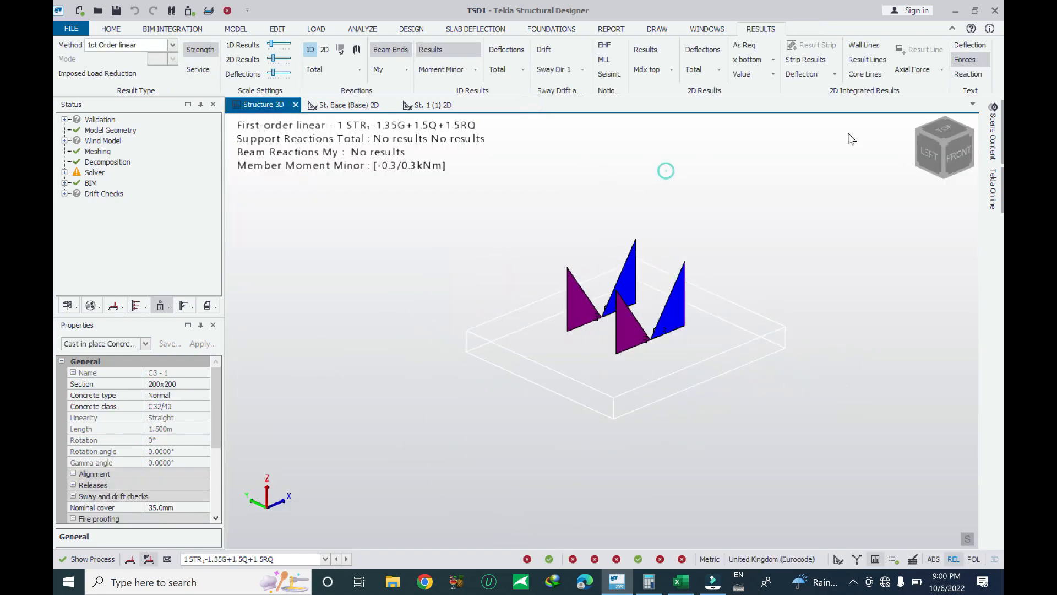
{"action": "right_click_drag", "start_coordinate": [788, 192], "coordinate": [770, 234]}
{"action": "key", "text": "Escape"}
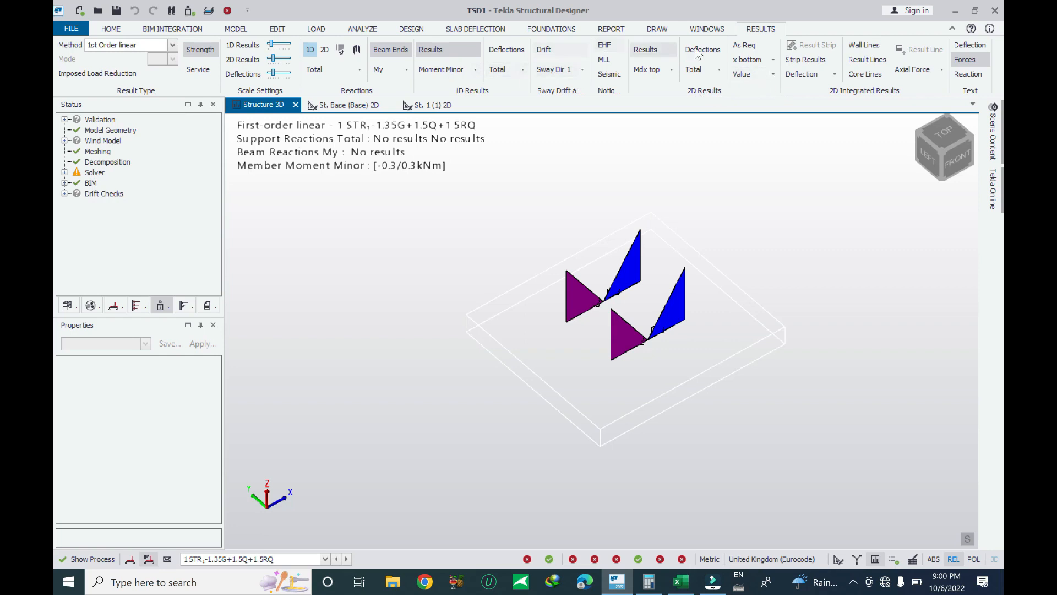
{"action": "left_click", "coordinate": [556, 30]}
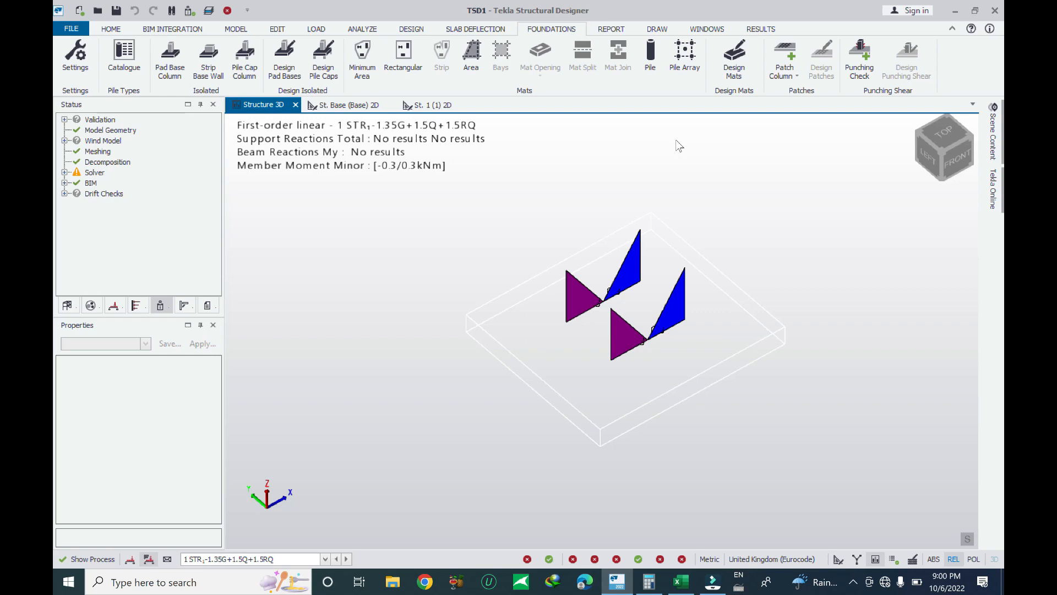
{"action": "left_click", "coordinate": [659, 32]}
{"action": "left_click", "coordinate": [704, 30]}
{"action": "left_click", "coordinate": [647, 29]}
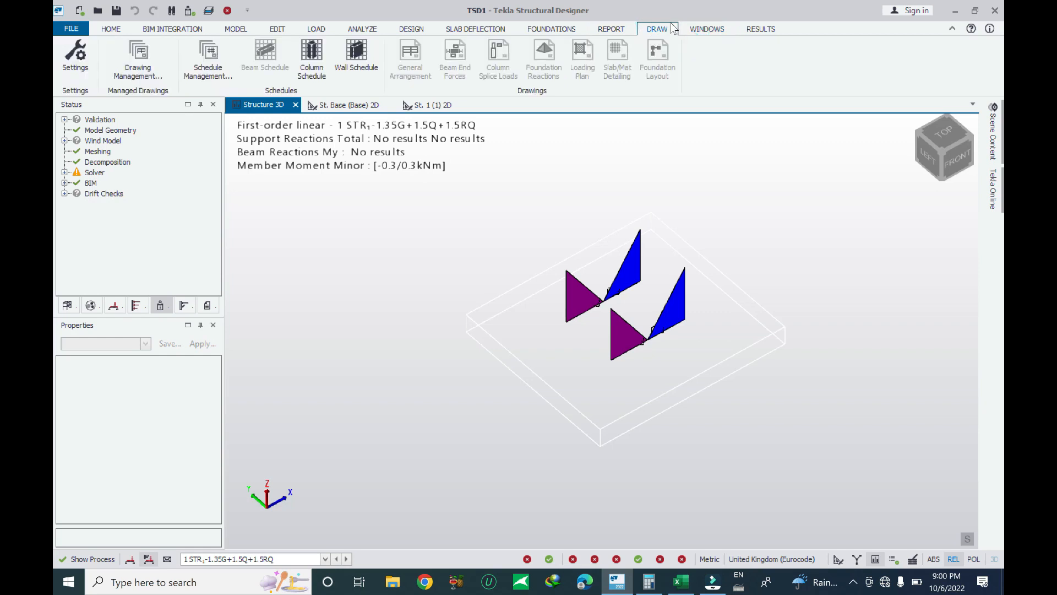
{"action": "left_click", "coordinate": [708, 30]}
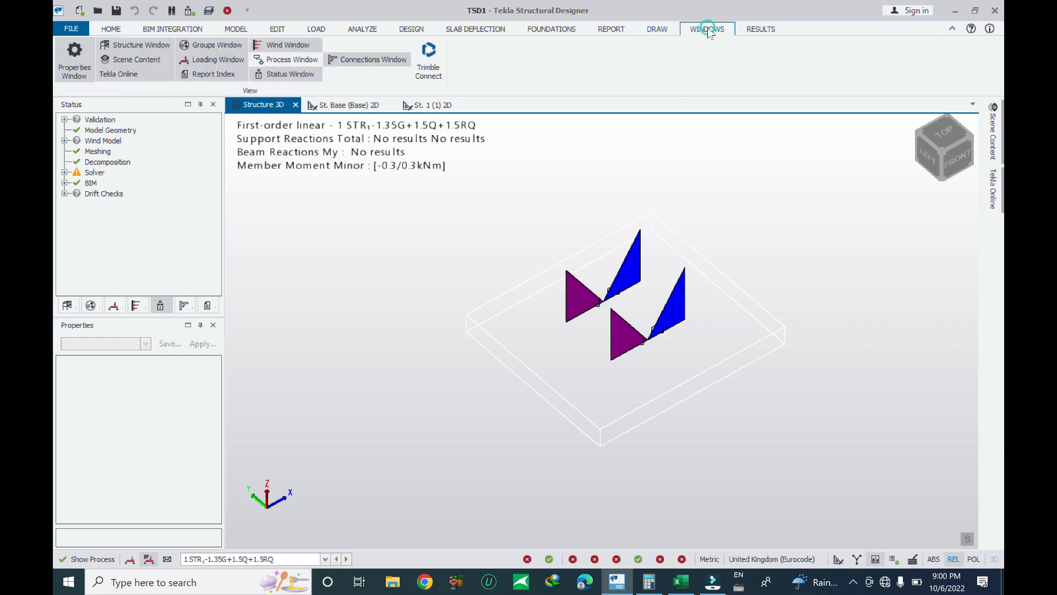
{"action": "left_click", "coordinate": [561, 33]}
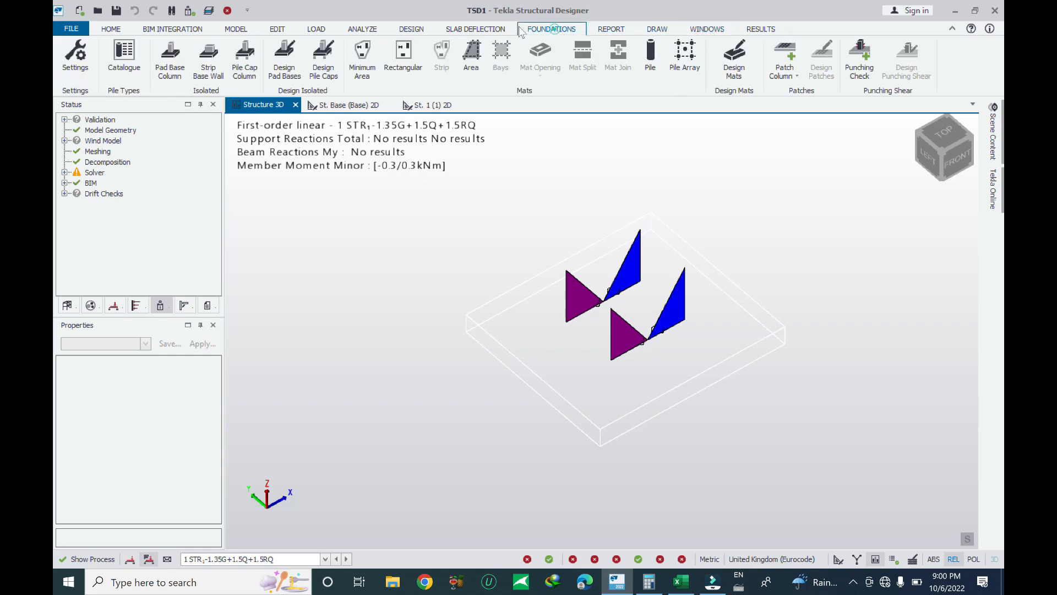
{"action": "left_click", "coordinate": [491, 32]}
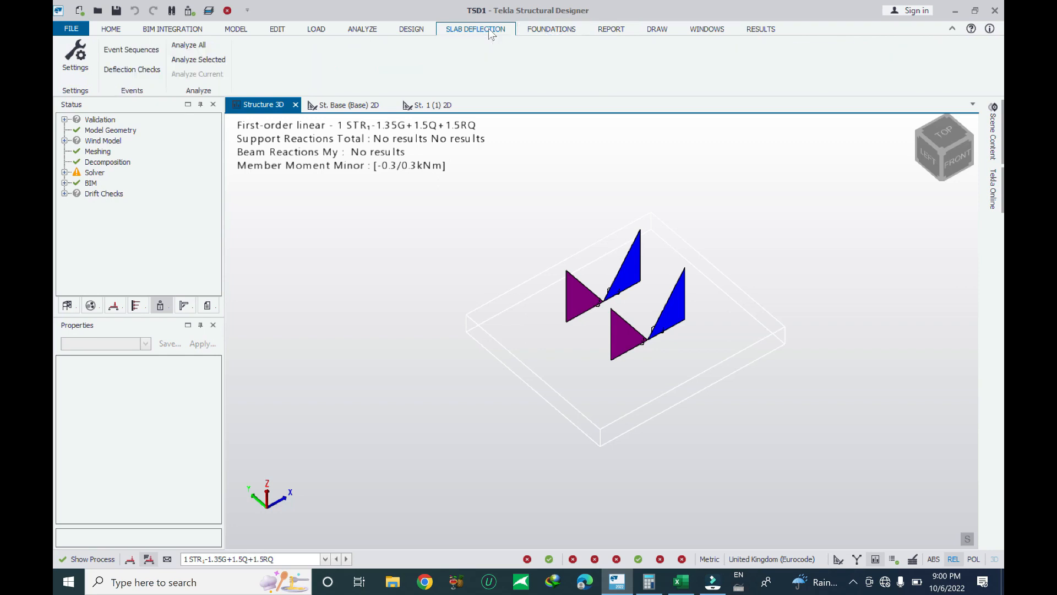
{"action": "left_click", "coordinate": [412, 30]}
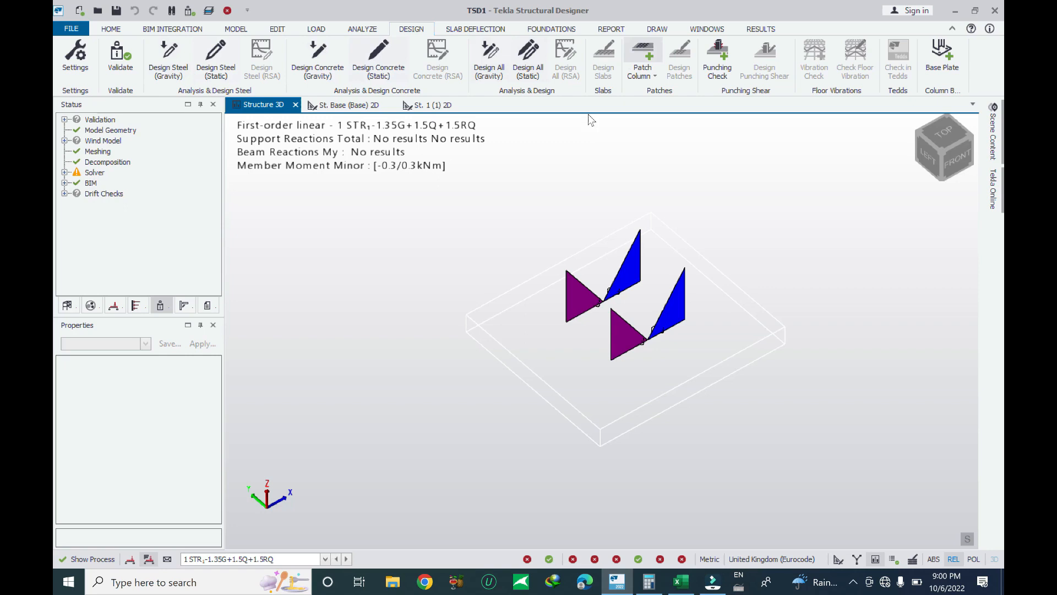
{"action": "right_click", "coordinate": [269, 108]}
{"action": "left_click", "coordinate": [760, 28]}
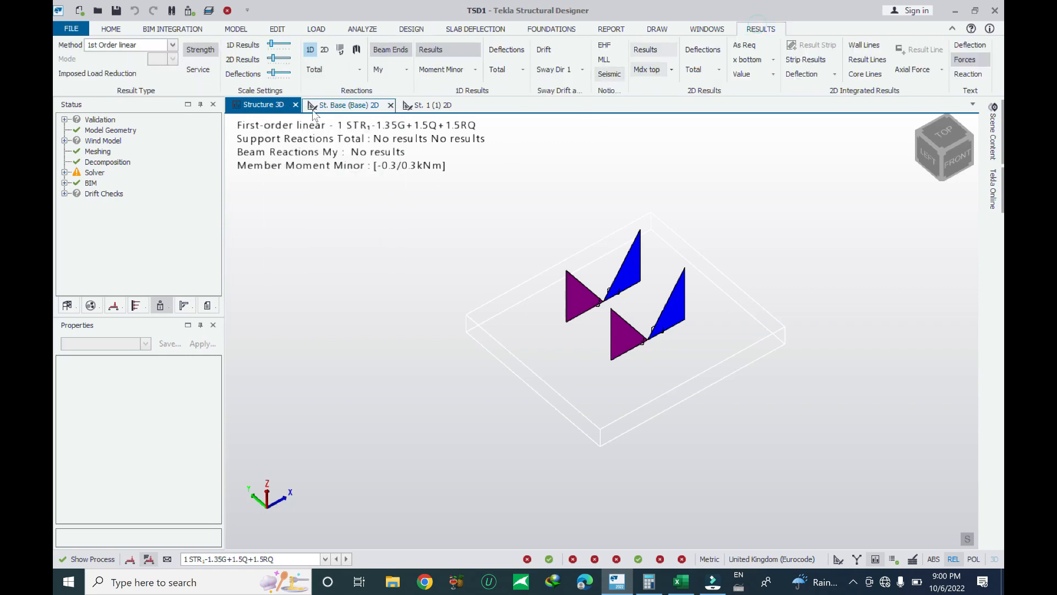
Switch the Structure 3D window to a review view and show the design status of the columns.
{"action": "right_click", "coordinate": [259, 104]}
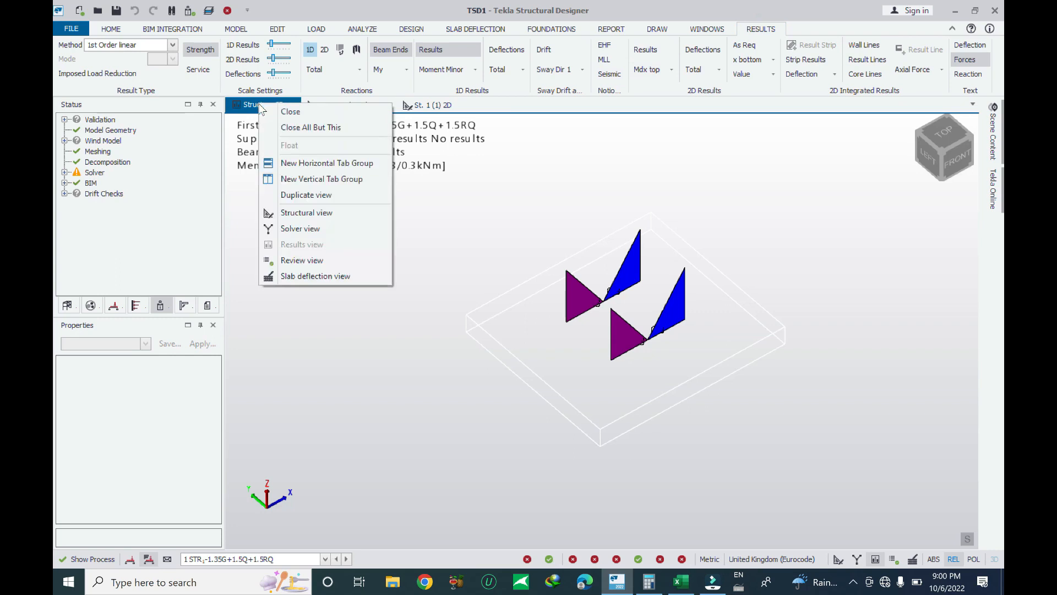
{"action": "left_click", "coordinate": [337, 267]}
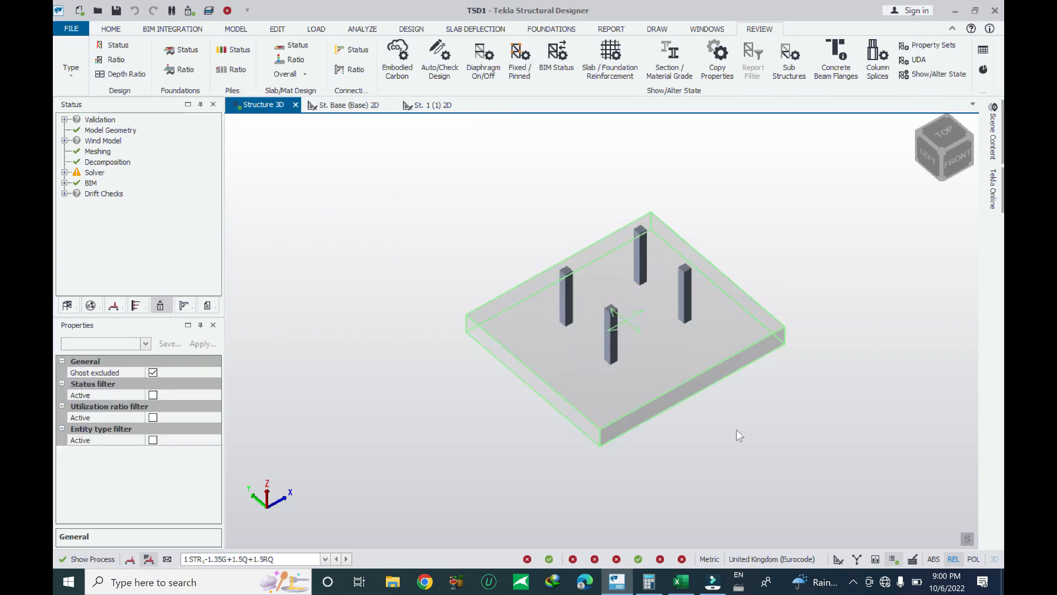
{"action": "left_click", "coordinate": [114, 45]}
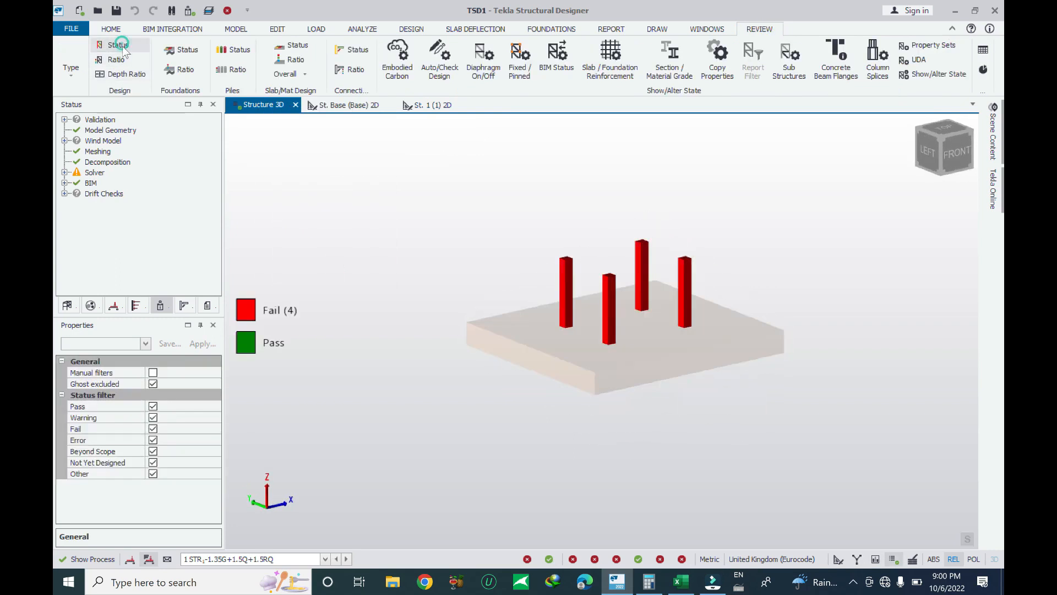
{"action": "scroll", "coordinate": [672, 353], "scroll_direction": "up", "scroll_amount": 2}
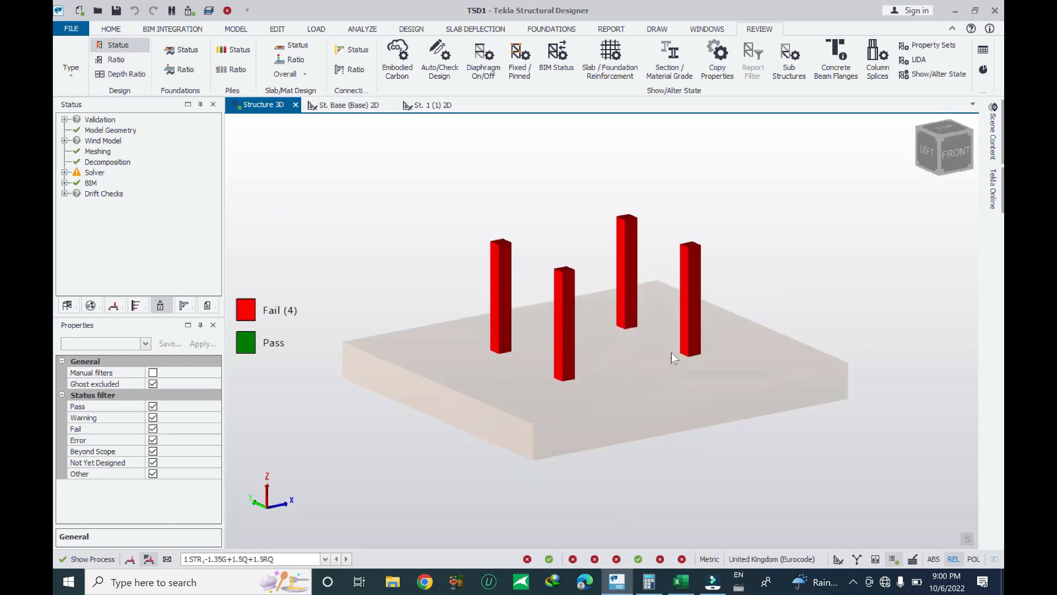
{"action": "mouse_move", "coordinate": [627, 279]}
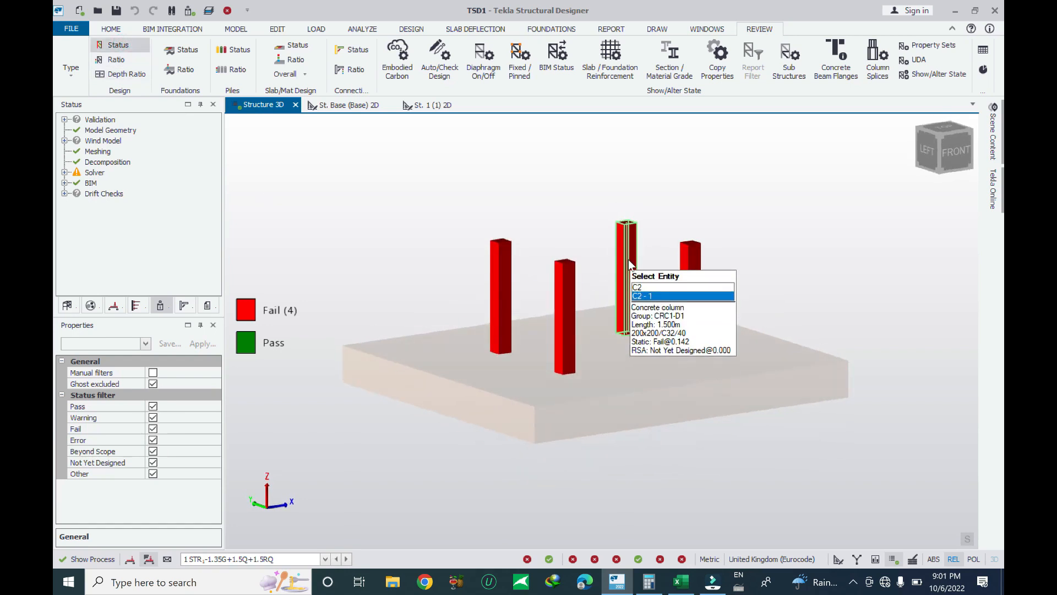
Run the static member check on concrete column C2 and view its longitudinal bars and ties summaries.
{"action": "left_click", "coordinate": [629, 259]}
{"action": "right_click", "coordinate": [629, 259]}
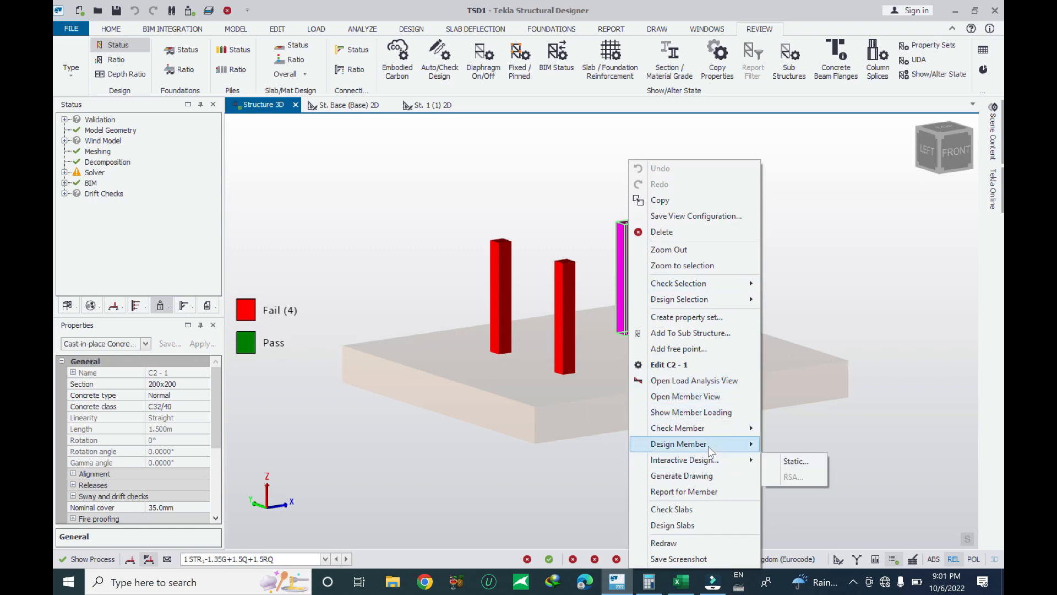
{"action": "left_click", "coordinate": [728, 429]}
{"action": "left_click", "coordinate": [788, 428]}
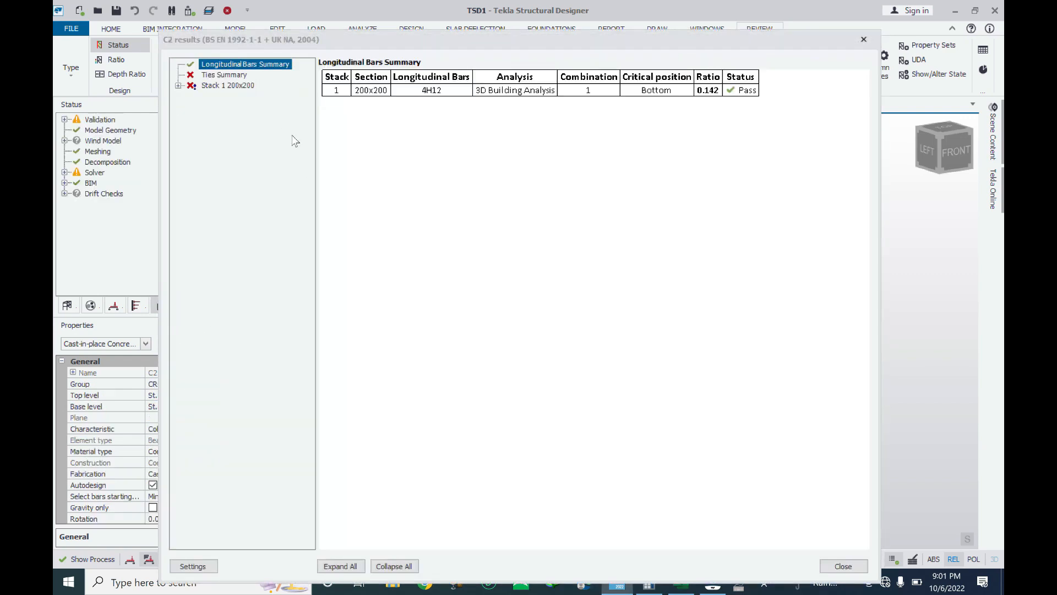
{"action": "left_click", "coordinate": [221, 75]}
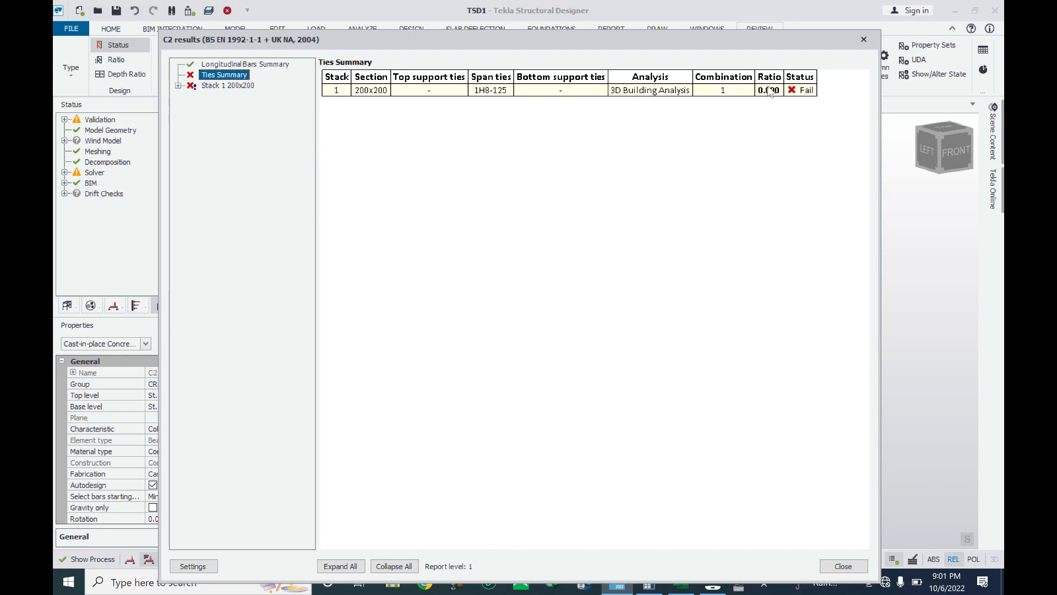
Examine C2's Stack 1 concrete cover, longitudinal bar and shear tie bar limit checks, and close the results.
{"action": "left_click", "coordinate": [178, 86]}
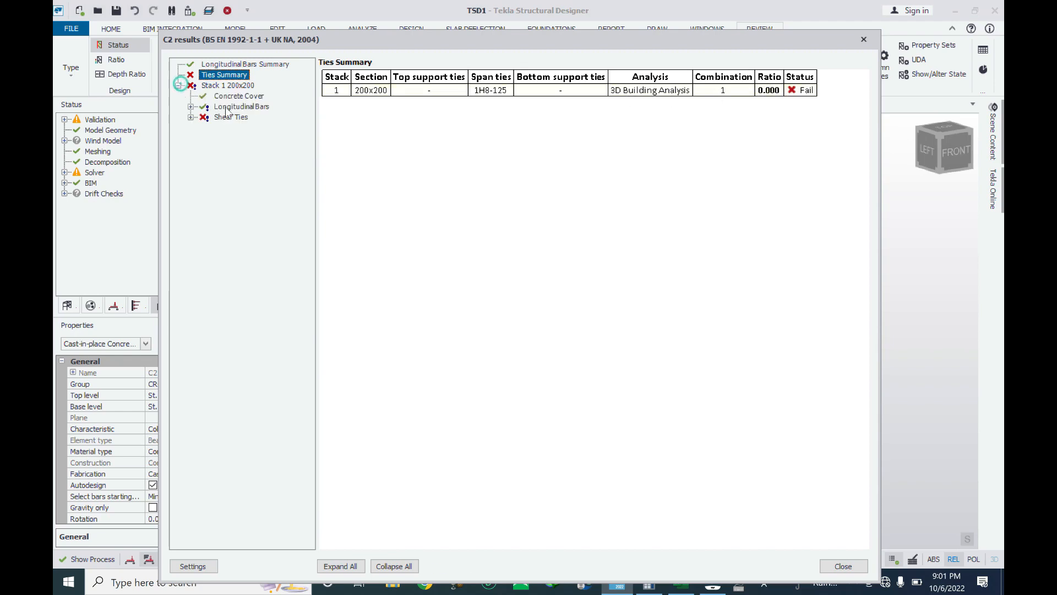
{"action": "left_click", "coordinate": [252, 97]}
{"action": "left_click", "coordinate": [194, 107]}
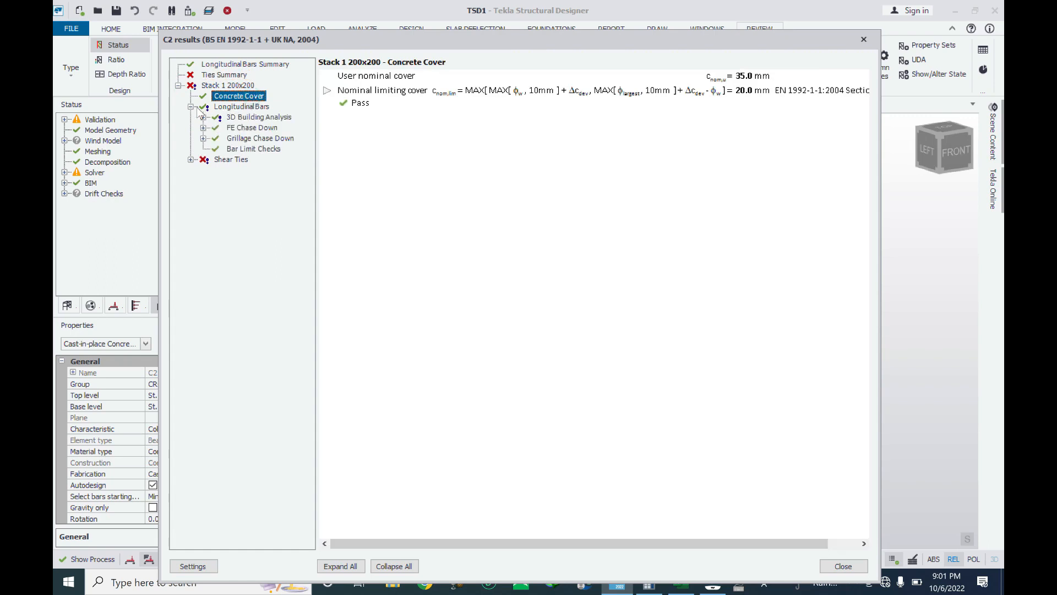
{"action": "left_click", "coordinate": [237, 107]}
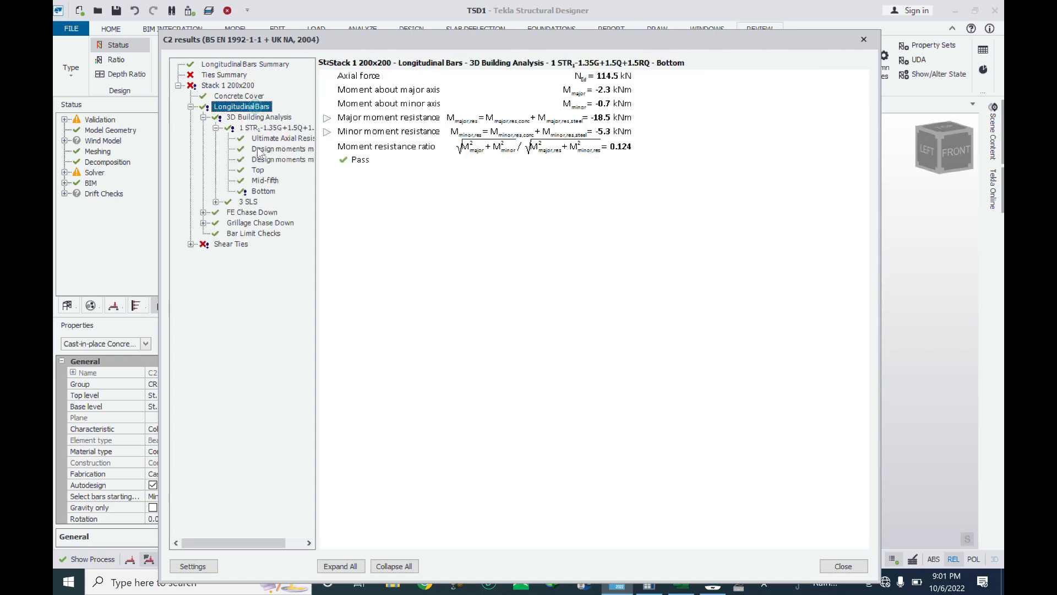
{"action": "left_click", "coordinate": [191, 245]}
{"action": "left_click", "coordinate": [249, 287]}
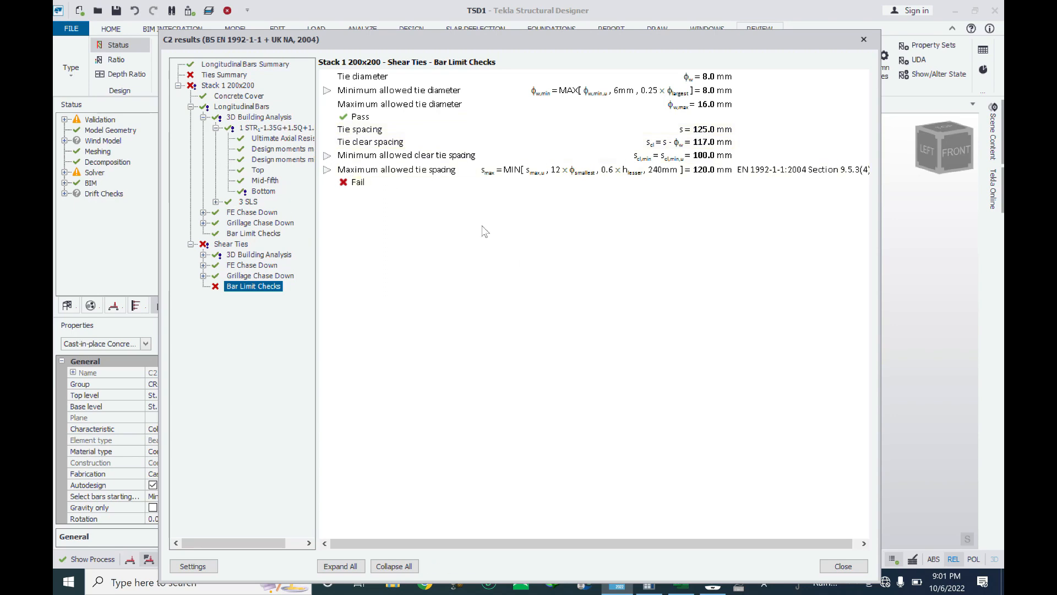
{"action": "left_click_drag", "start_coordinate": [523, 36], "coordinate": [582, 51]}
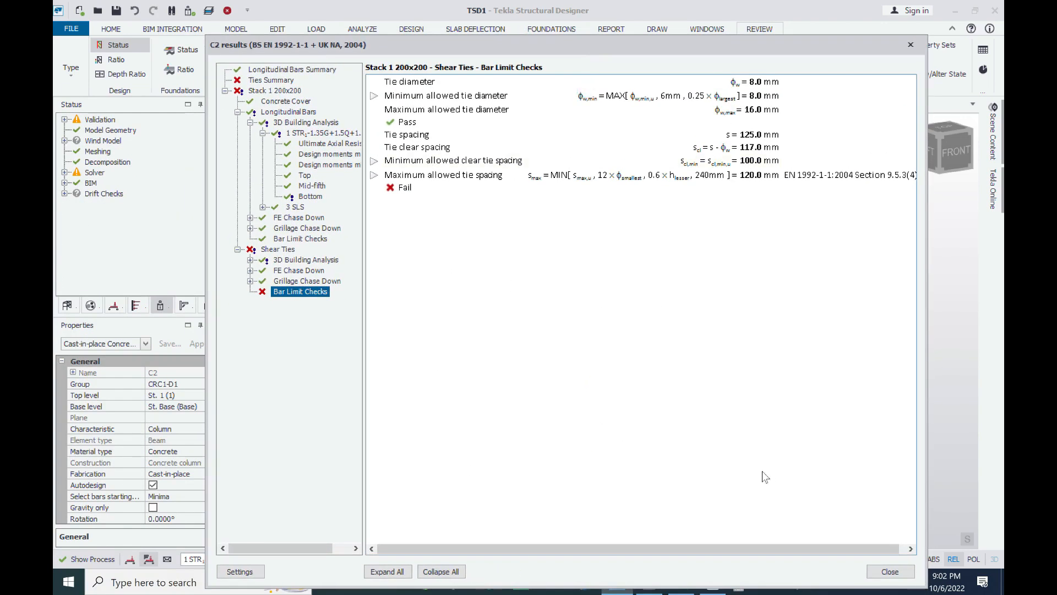
{"action": "left_click_drag", "start_coordinate": [498, 45], "coordinate": [449, 11]}
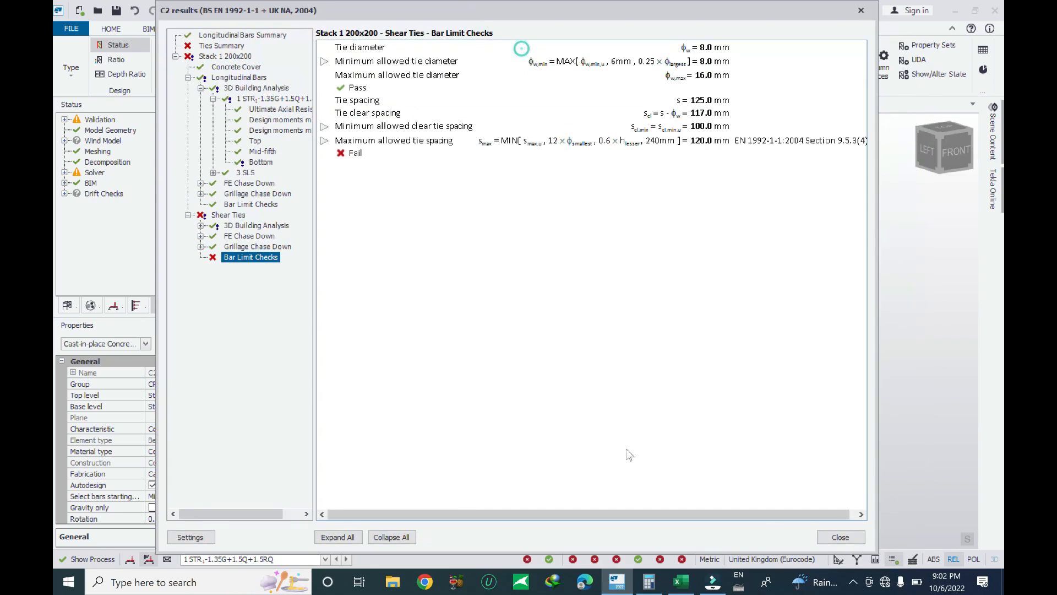
{"action": "left_click_drag", "start_coordinate": [627, 514], "coordinate": [613, 514]}
{"action": "left_click", "coordinate": [840, 537]}
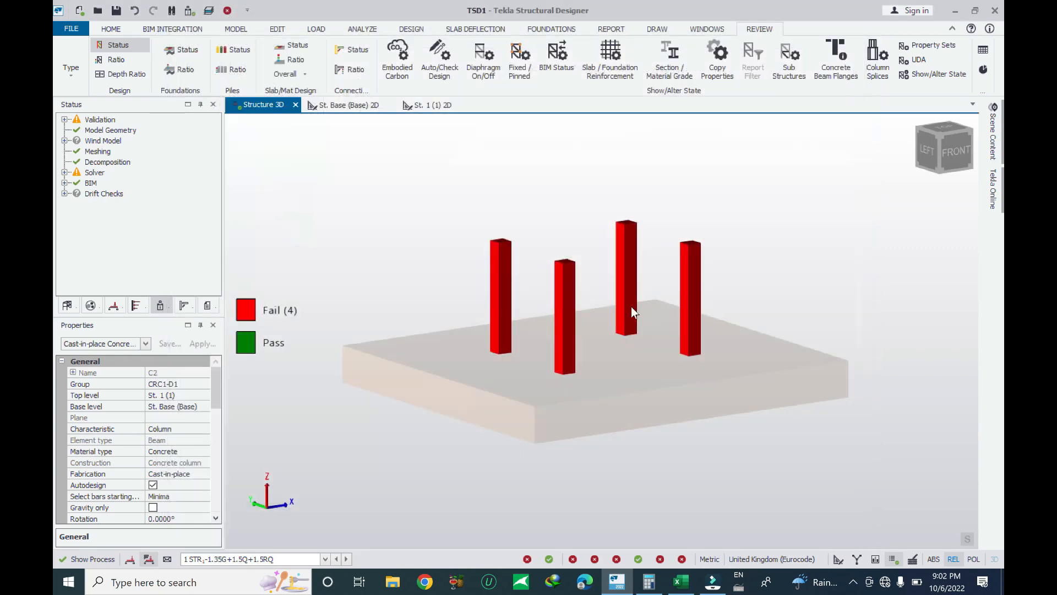
Select all four columns in the 3D view and clear both the selection and the design status display.
{"action": "middle_click_drag", "start_coordinate": [655, 342], "coordinate": [728, 239]}
{"action": "left_click_drag", "start_coordinate": [769, 245], "coordinate": [382, 279]}
{"action": "middle_click_drag", "start_coordinate": [722, 320], "coordinate": [753, 327]}
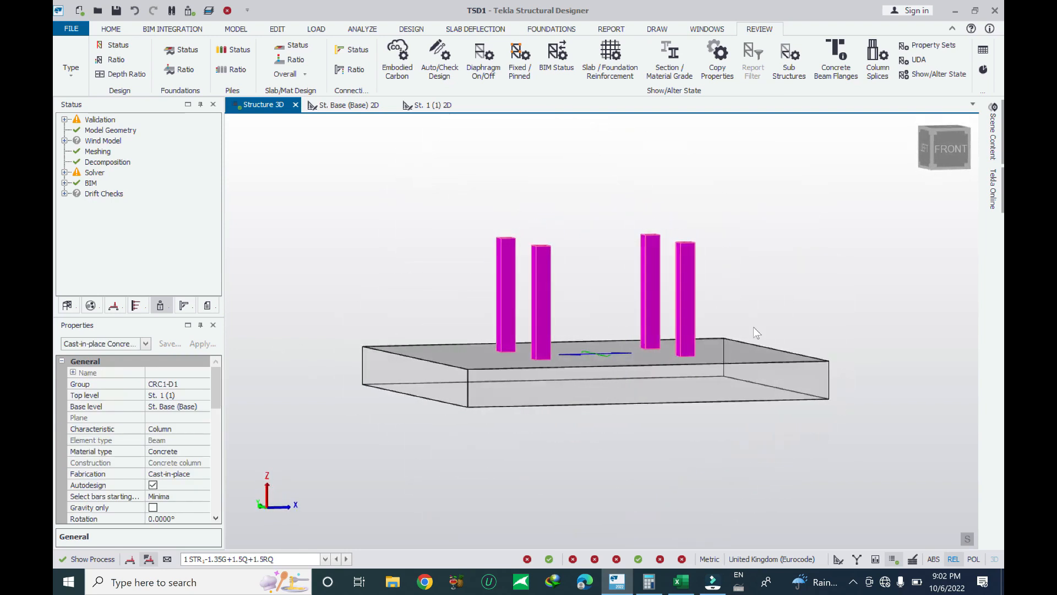
{"action": "key", "text": "Escape"}
{"action": "scroll", "coordinate": [638, 294], "scroll_direction": "up", "scroll_amount": 2}
{"action": "middle_click_drag", "start_coordinate": [630, 290], "coordinate": [597, 481]}
{"action": "scroll", "coordinate": [553, 269], "scroll_direction": "down", "scroll_amount": 3}
Display the Overall slab/mat utilization ratio for the foundation mat in the 3D structure view.
{"action": "left_click", "coordinate": [773, 431]}
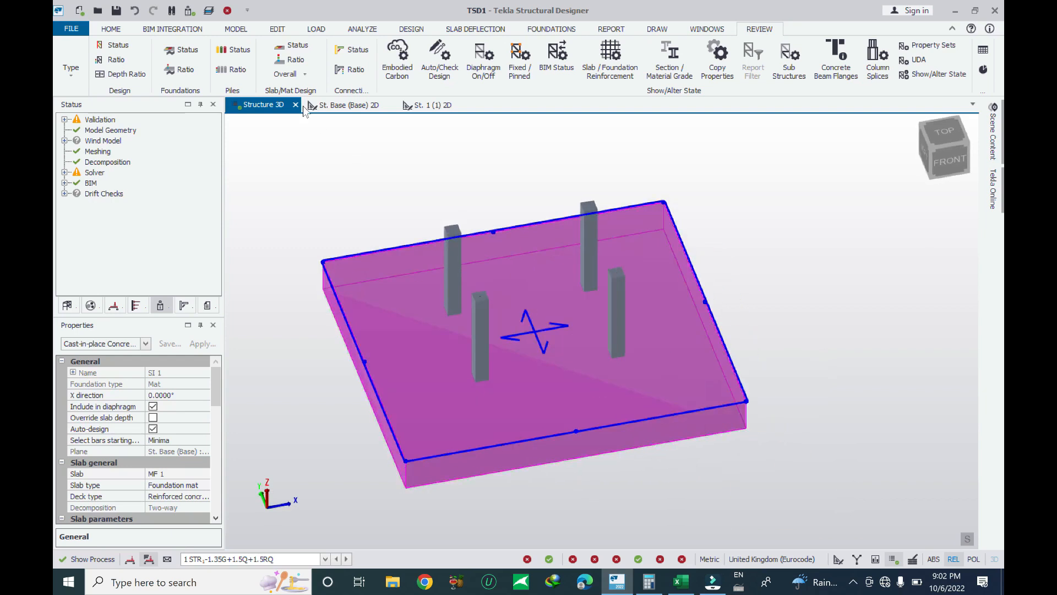
{"action": "left_click", "coordinate": [292, 59]}
{"action": "scroll", "coordinate": [805, 410], "scroll_direction": "down", "scroll_amount": 1}
{"action": "key", "text": "Escape"}
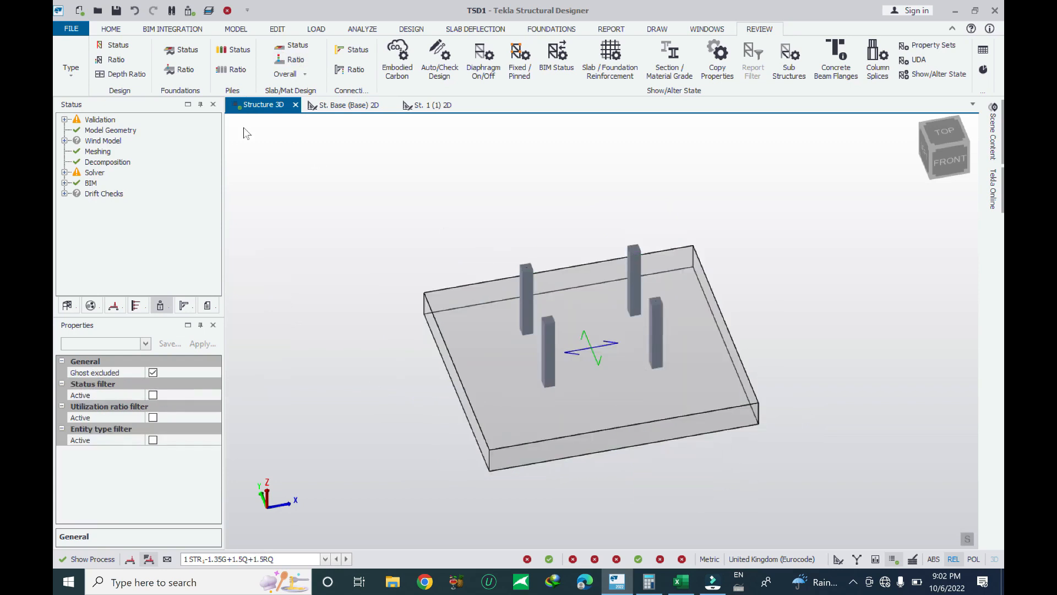
{"action": "left_click", "coordinate": [233, 69]}
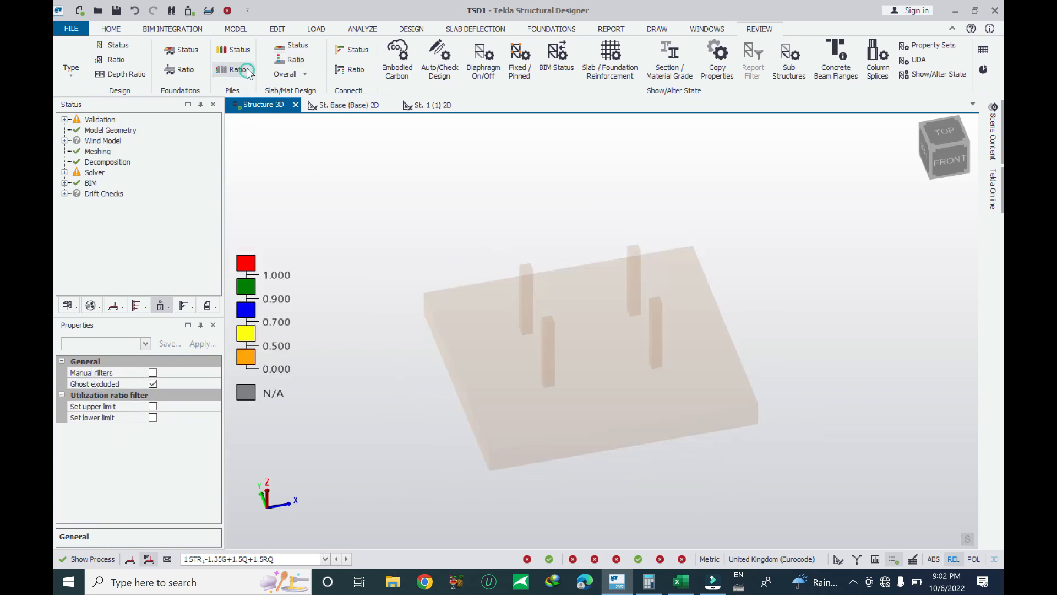
{"action": "left_click", "coordinate": [290, 73]}
{"action": "left_click", "coordinate": [295, 60]}
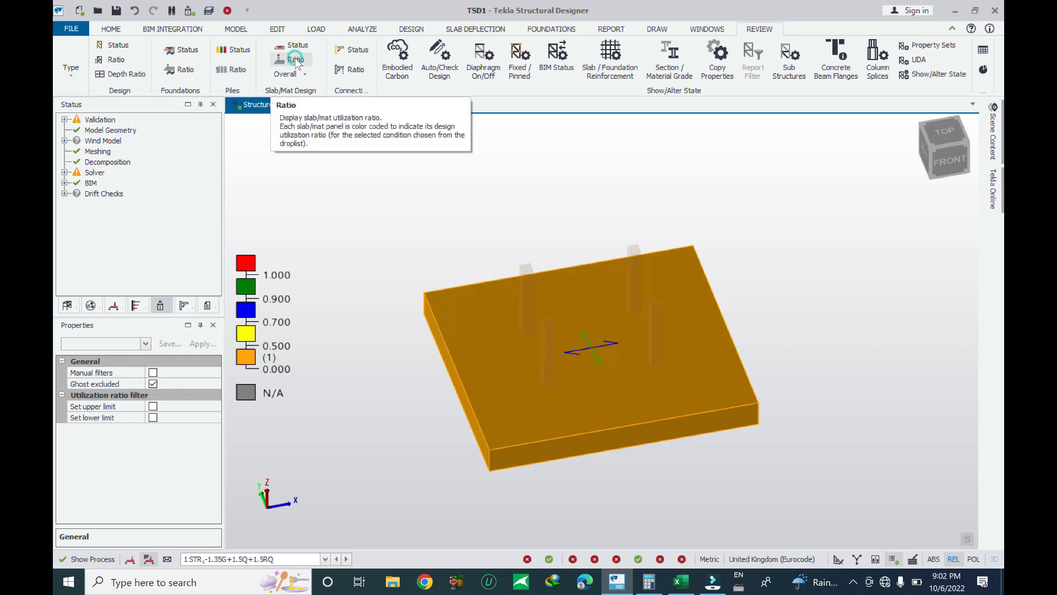
{"action": "left_click", "coordinate": [304, 74]}
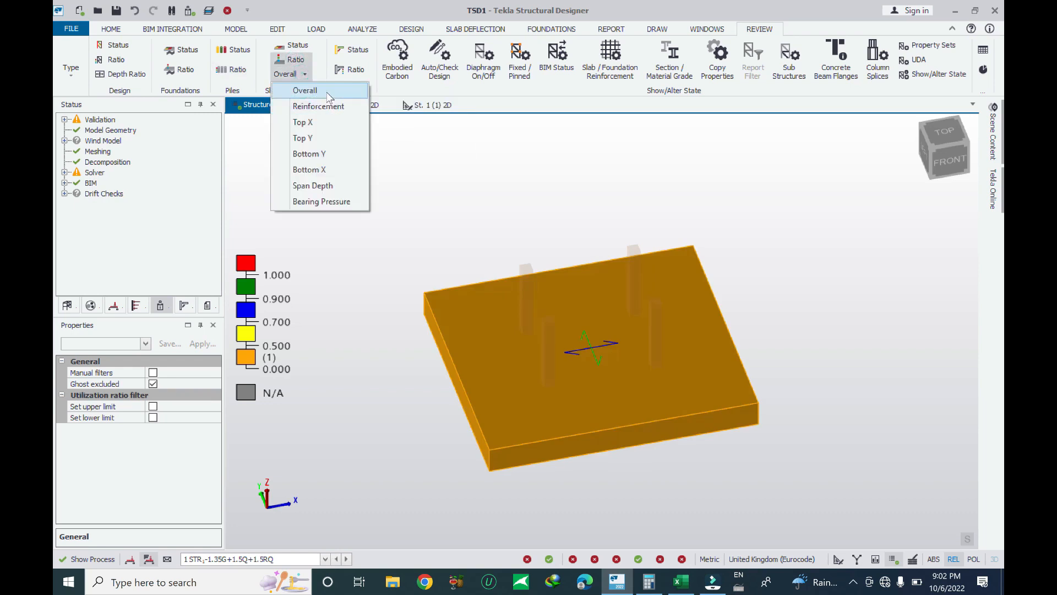
{"action": "left_click", "coordinate": [327, 91]}
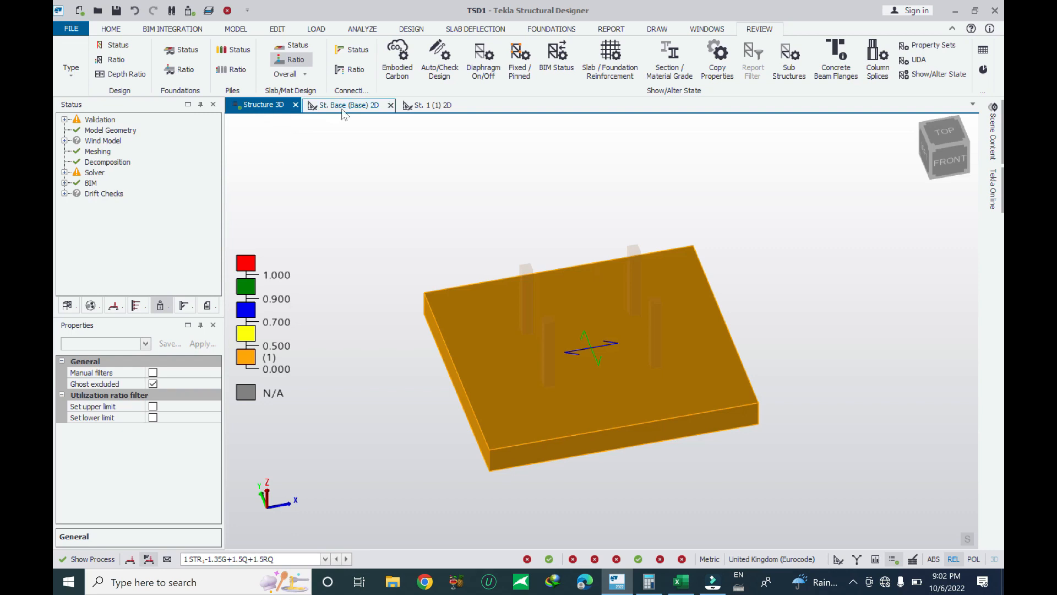
Open the St. Base (Base) 2D view and run the slab deflection analysis for all slabs.
{"action": "left_click", "coordinate": [432, 104]}
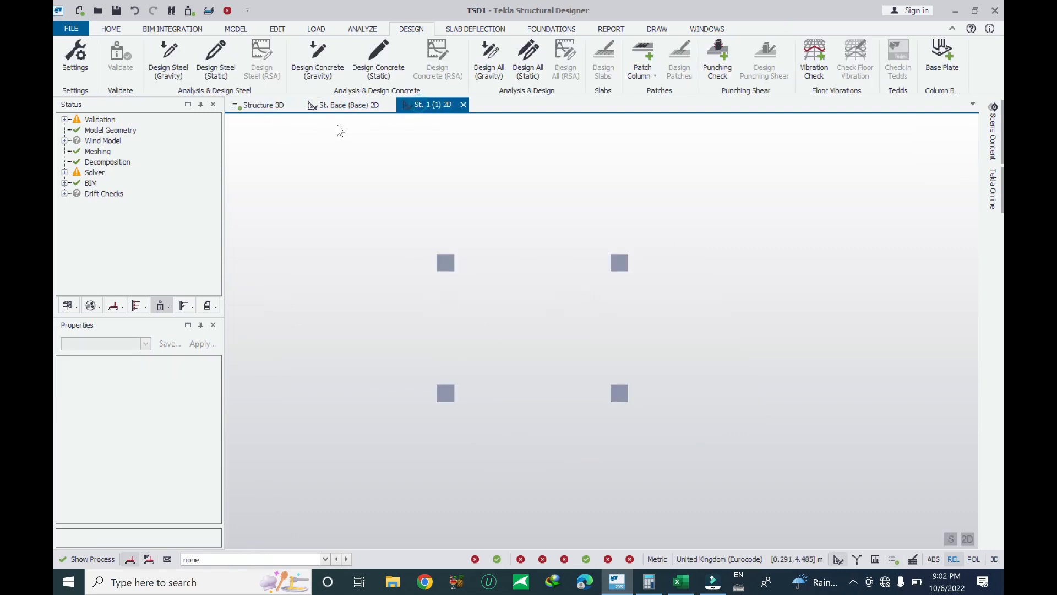
{"action": "left_click", "coordinate": [349, 105]}
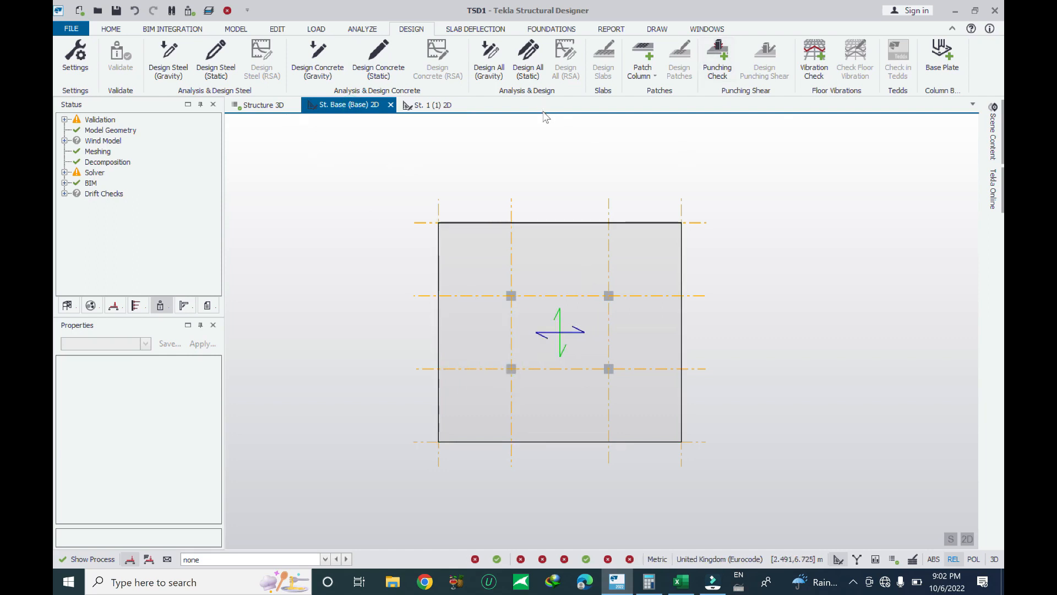
{"action": "left_click", "coordinate": [471, 30]}
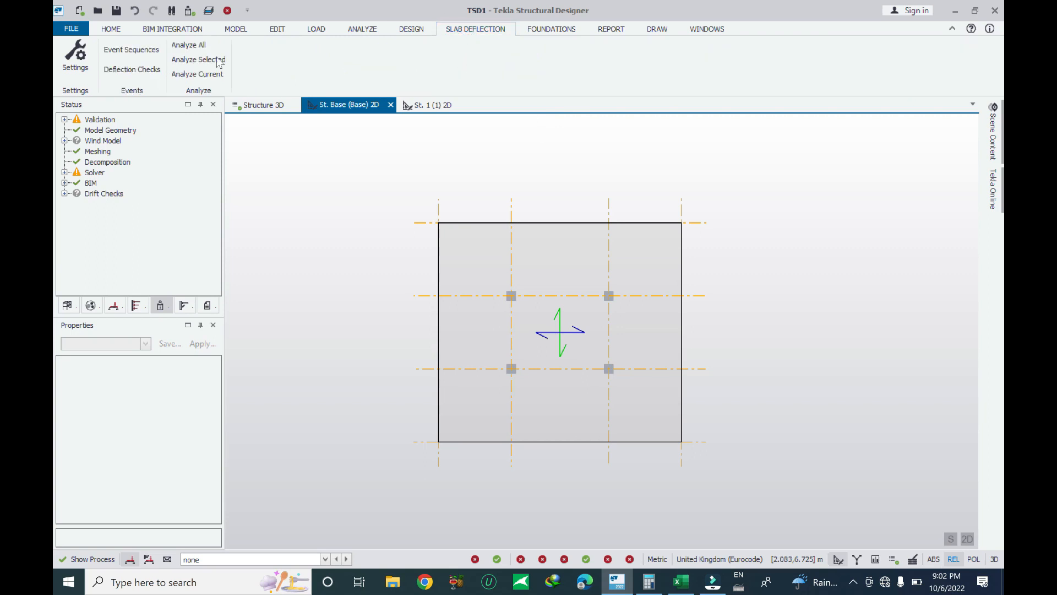
{"action": "left_click", "coordinate": [202, 44]}
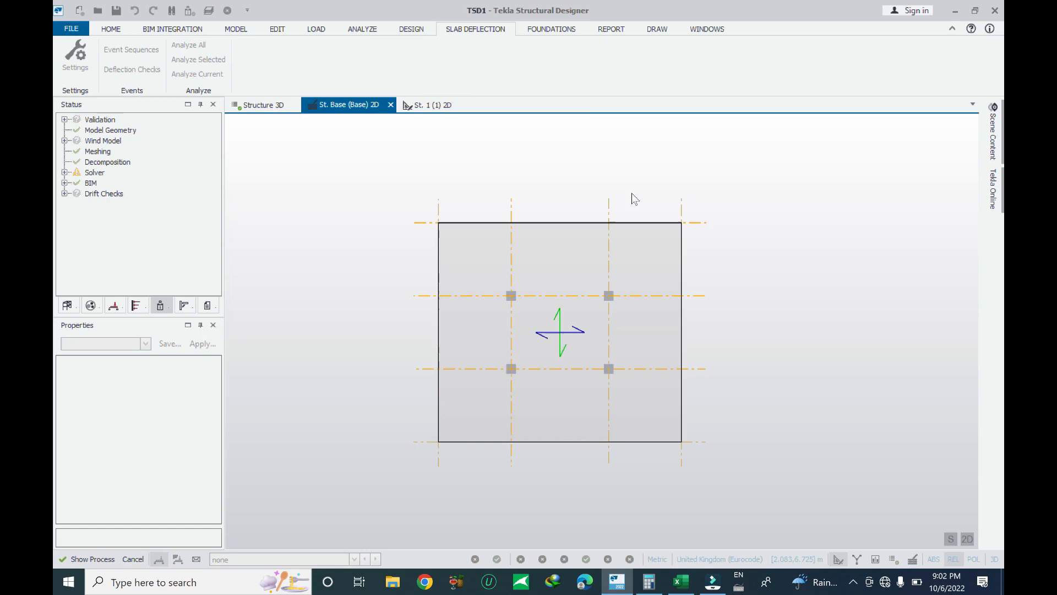
Examine the mat's total long-term deflection contours with the result set to Deflections in the Z direction.
{"action": "scroll", "coordinate": [485, 355], "scroll_direction": "up", "scroll_amount": 1}
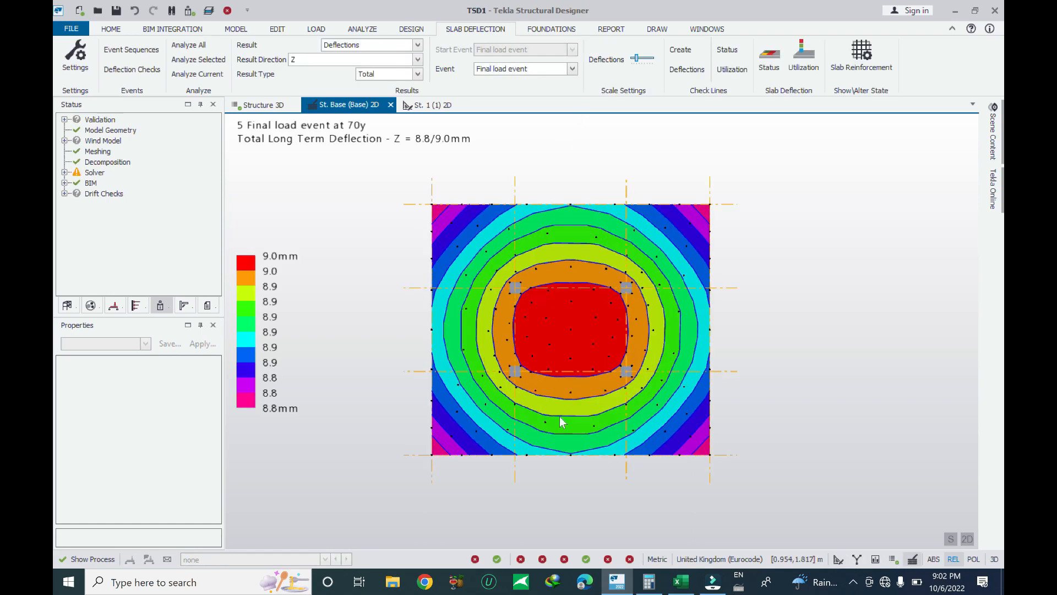
{"action": "middle_click_drag", "start_coordinate": [607, 414], "coordinate": [604, 440]}
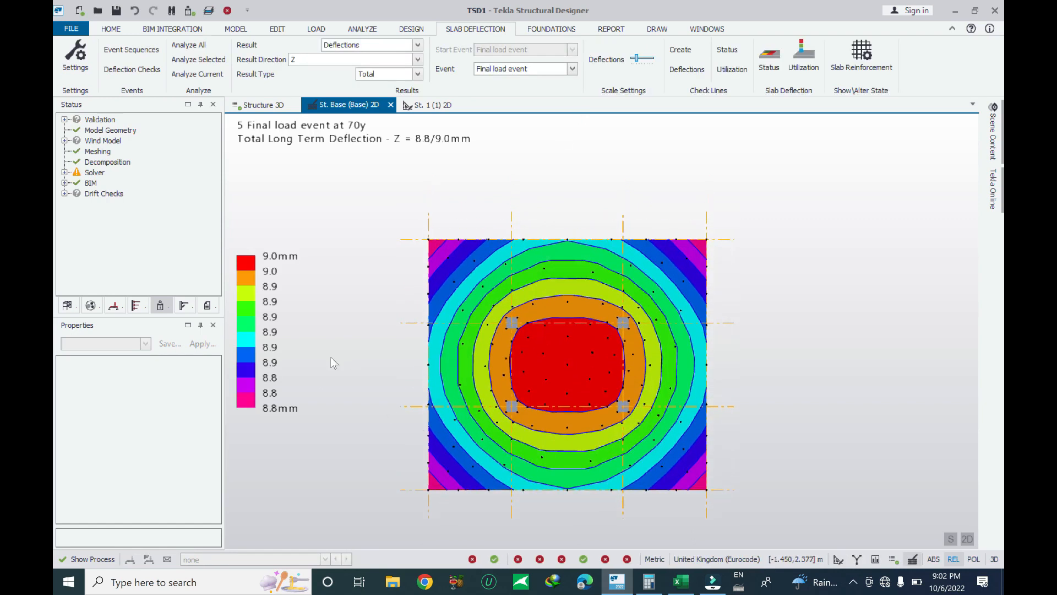
{"action": "scroll", "coordinate": [337, 192], "scroll_direction": "down", "scroll_amount": 3}
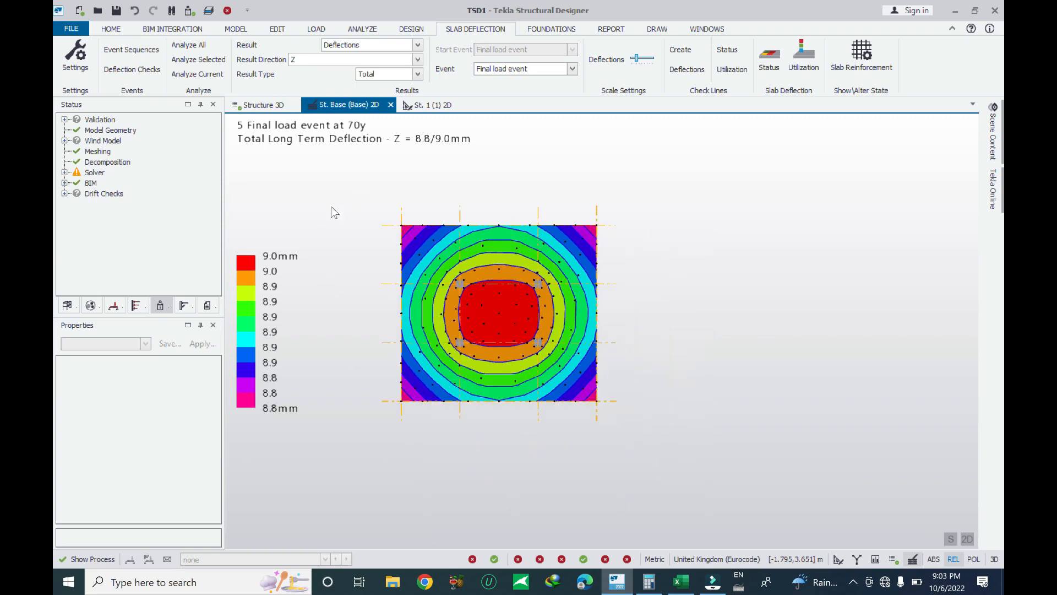
{"action": "left_click", "coordinate": [375, 49]}
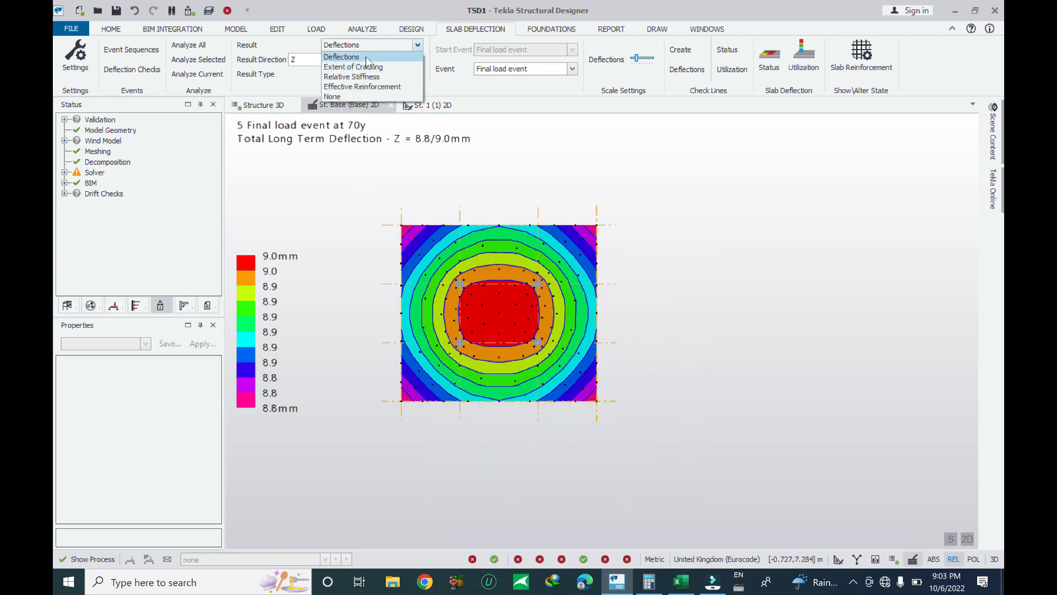
{"action": "left_click", "coordinate": [366, 57]}
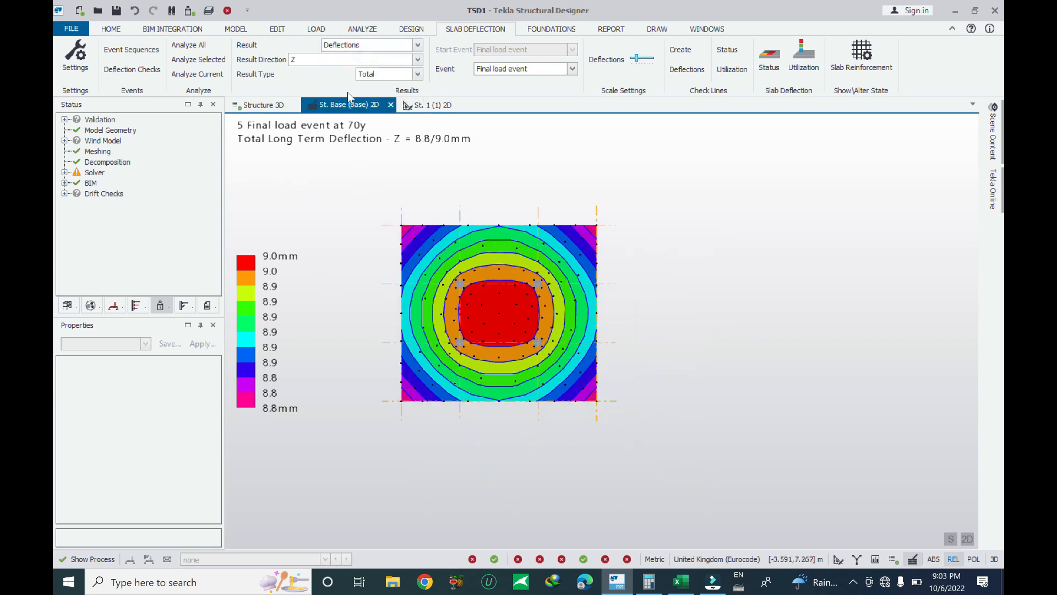
{"action": "left_click", "coordinate": [317, 58]}
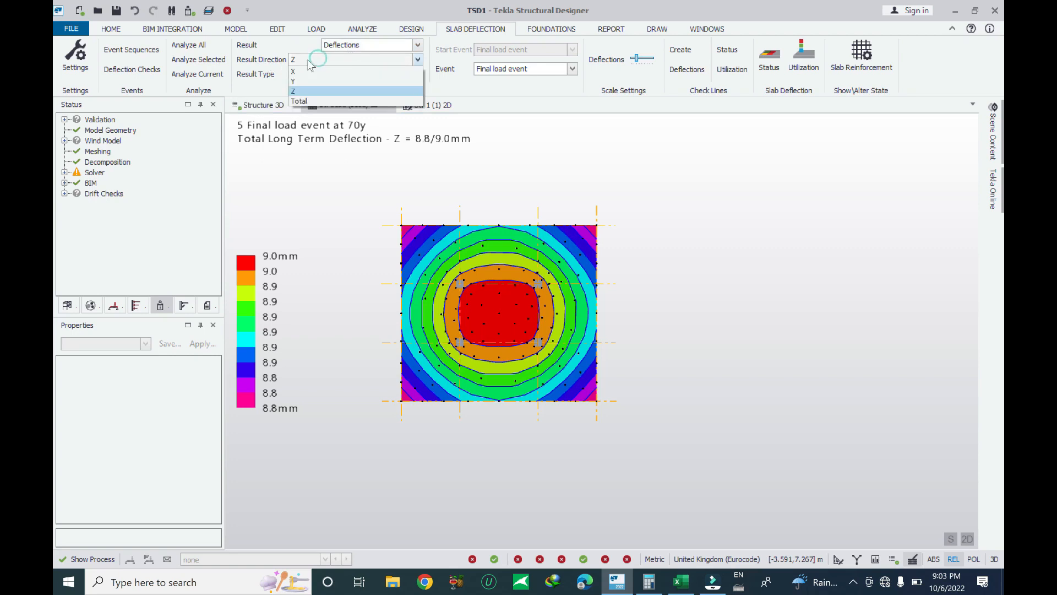
{"action": "left_click", "coordinate": [301, 93]}
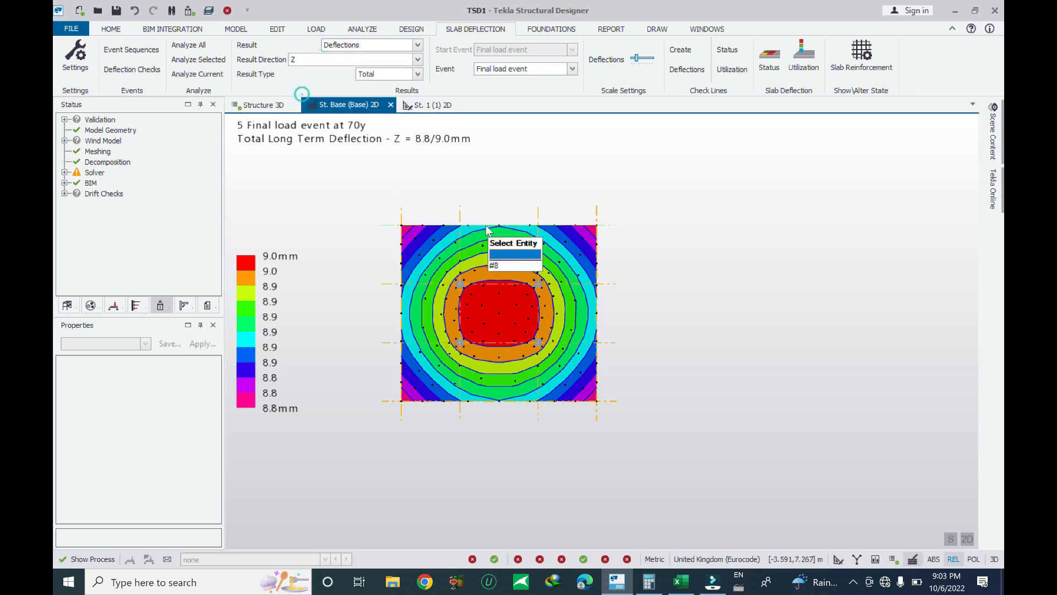
{"action": "scroll", "coordinate": [465, 333], "scroll_direction": "up", "scroll_amount": 3}
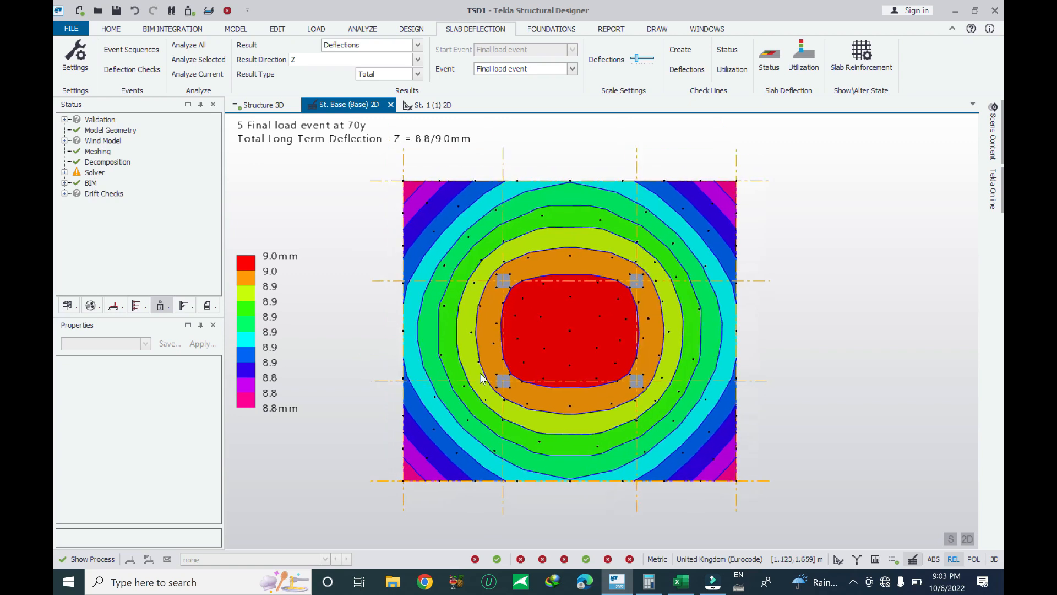
{"action": "middle_click_drag", "start_coordinate": [481, 378], "coordinate": [497, 380]}
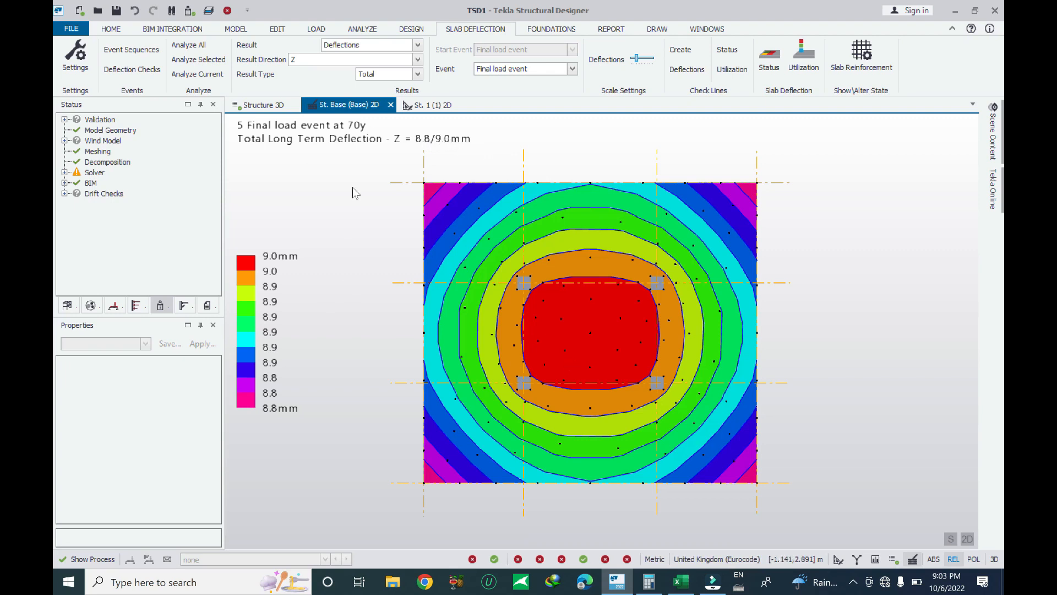
Review the mat's Instantaneous and Differential deflection contours in the Z direction.
{"action": "left_click", "coordinate": [399, 75]}
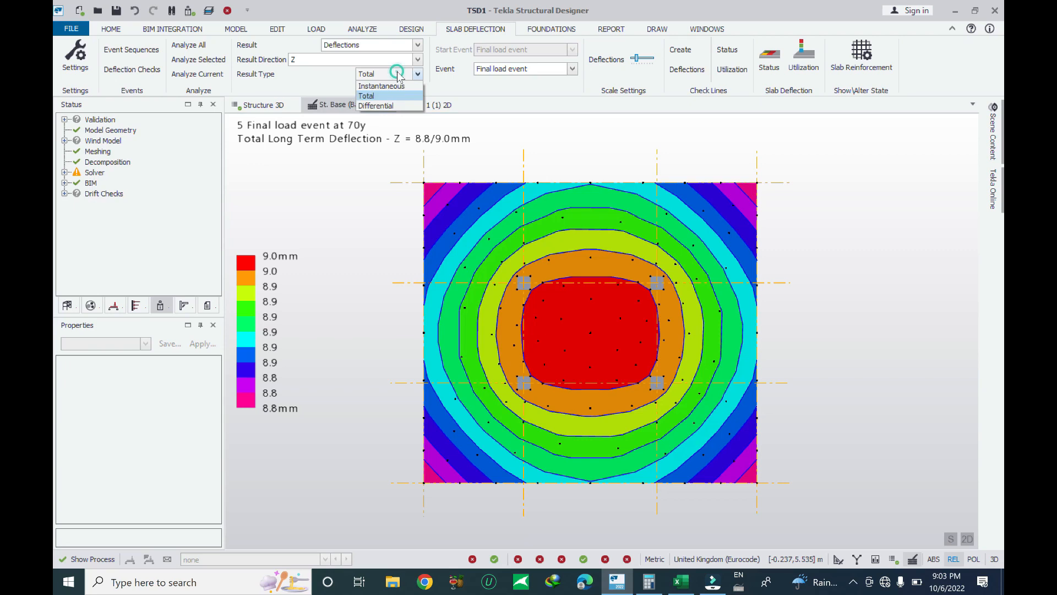
{"action": "left_click", "coordinate": [375, 87]}
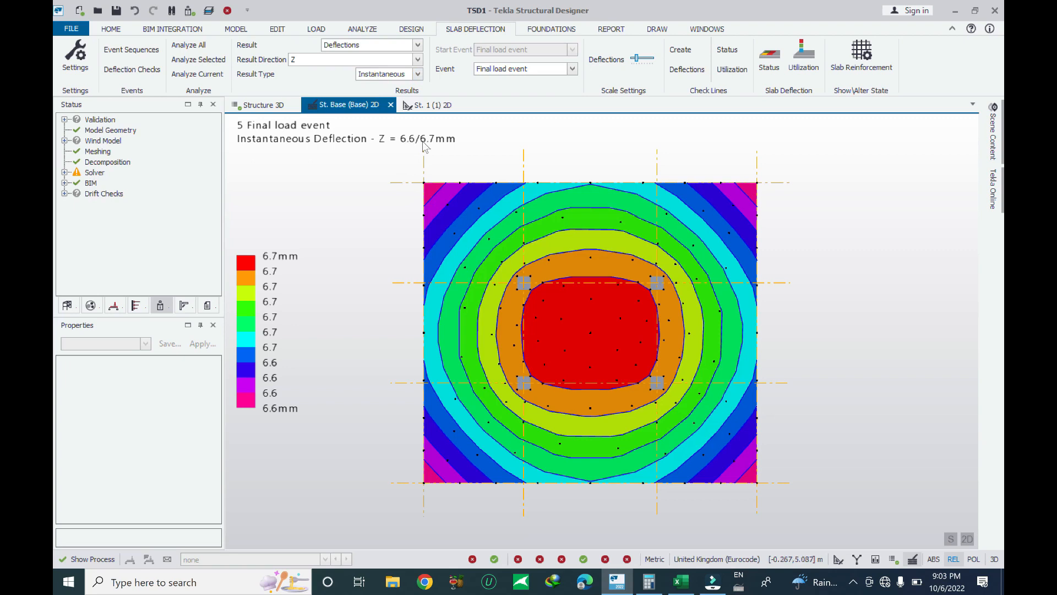
{"action": "left_click", "coordinate": [389, 74]}
{"action": "left_click", "coordinate": [383, 106]}
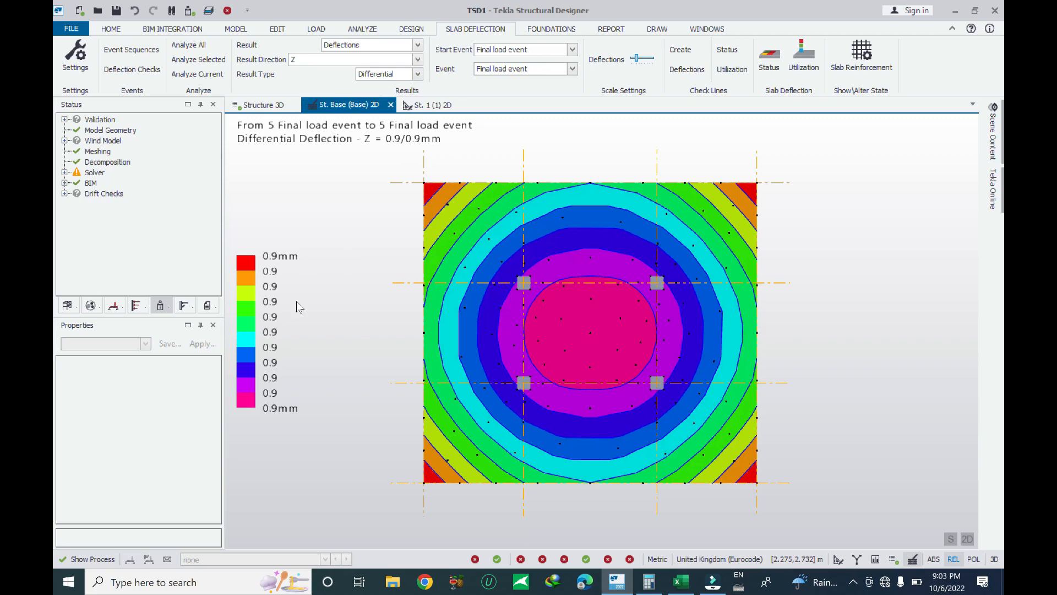
{"action": "mouse_move", "coordinate": [427, 184]}
Set the deflection result type back to Total and show the check line deflections.
{"action": "left_click", "coordinate": [388, 75]}
{"action": "left_click", "coordinate": [368, 95]}
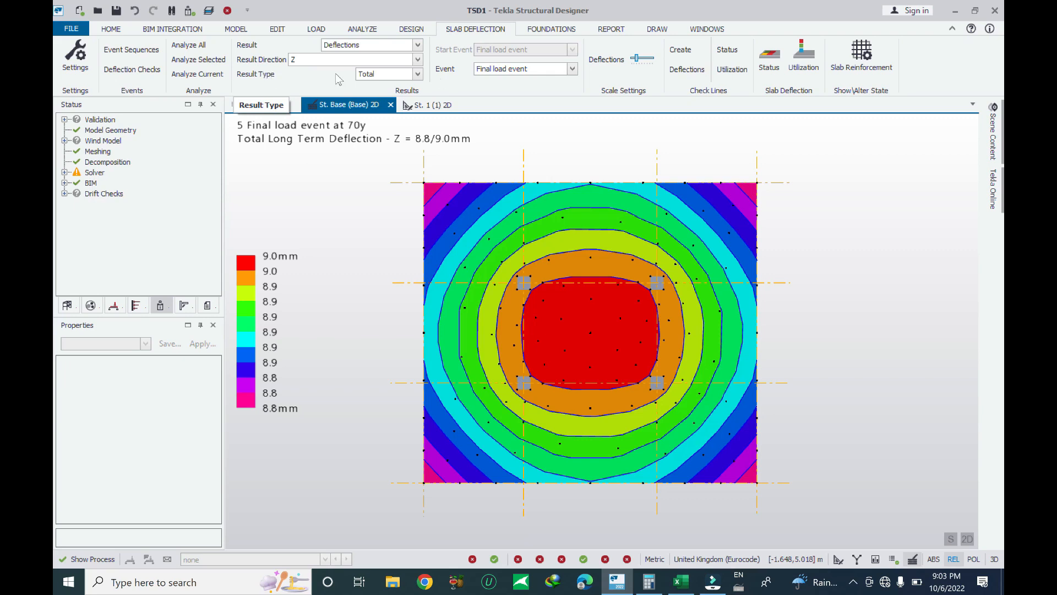
{"action": "left_click", "coordinate": [686, 69]}
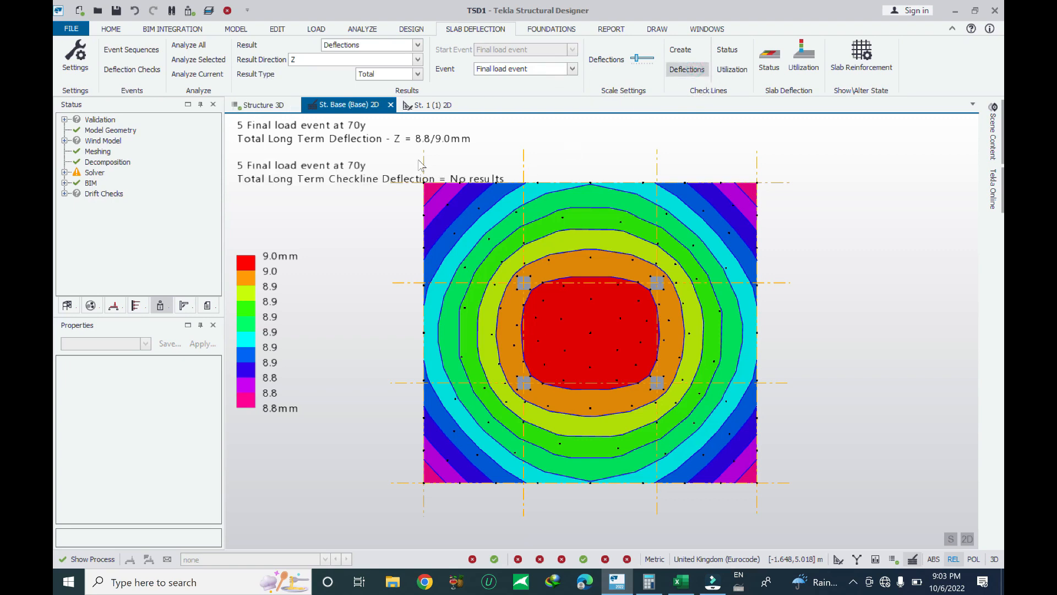
Review the foundation mat's slab deflection Status and Utilization displays in the base 2D view.
{"action": "scroll", "coordinate": [607, 148], "scroll_direction": "down", "scroll_amount": 2}
{"action": "middle_click_drag", "start_coordinate": [587, 278], "coordinate": [556, 359]}
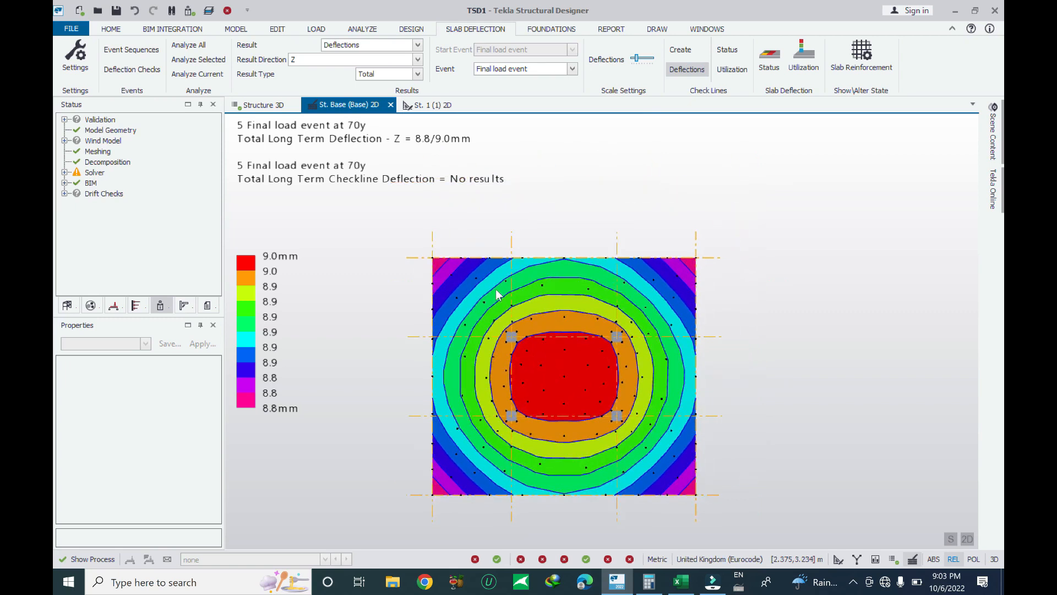
{"action": "scroll", "coordinate": [495, 290], "scroll_direction": "up", "scroll_amount": 2}
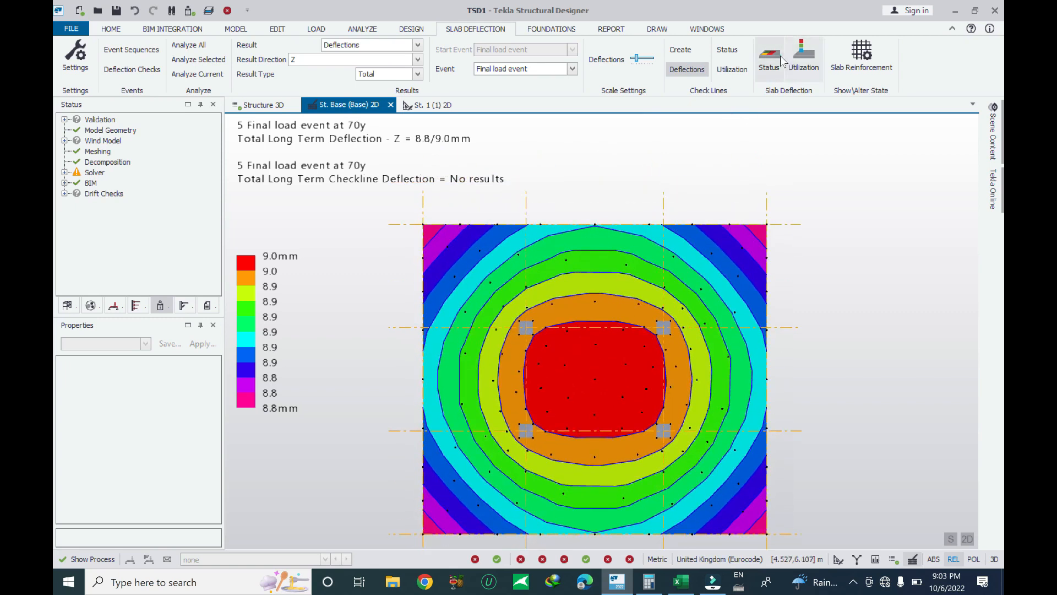
{"action": "left_click", "coordinate": [771, 55]}
{"action": "middle_click_drag", "start_coordinate": [626, 332], "coordinate": [636, 293]}
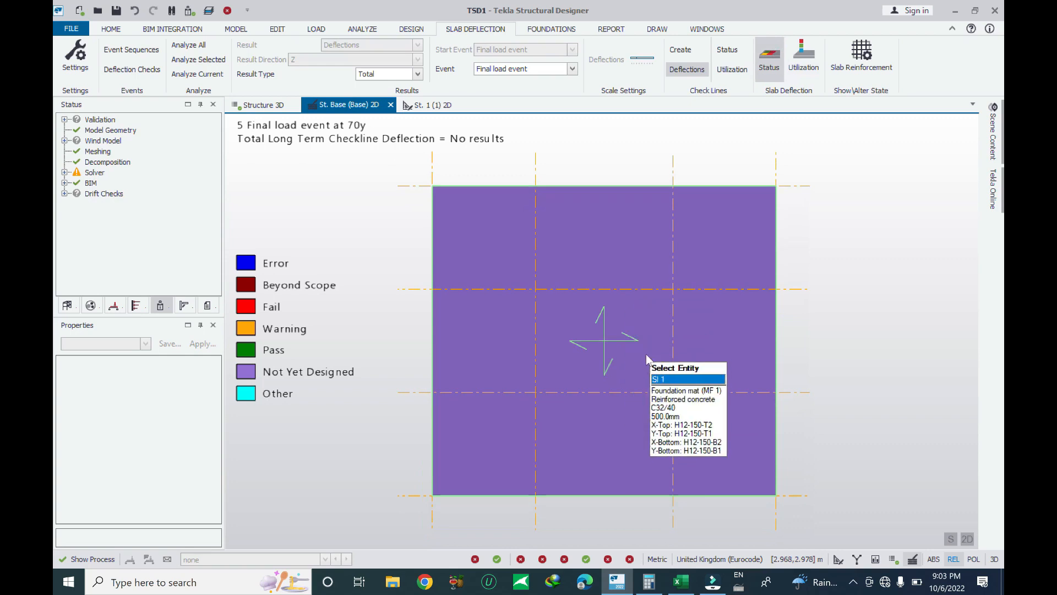
{"action": "left_click", "coordinate": [804, 57]}
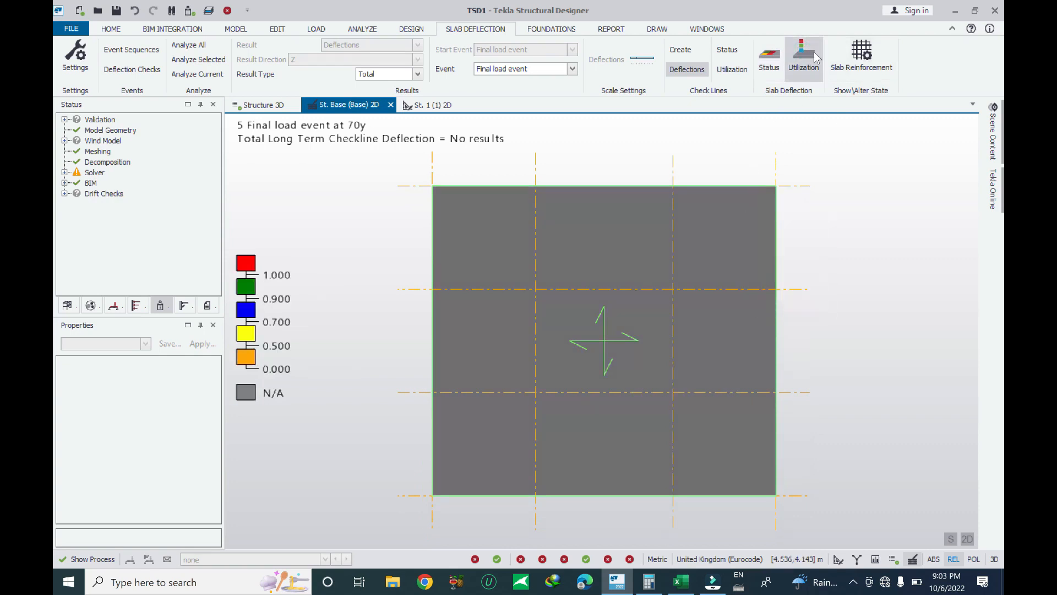
{"action": "left_click", "coordinate": [769, 55]}
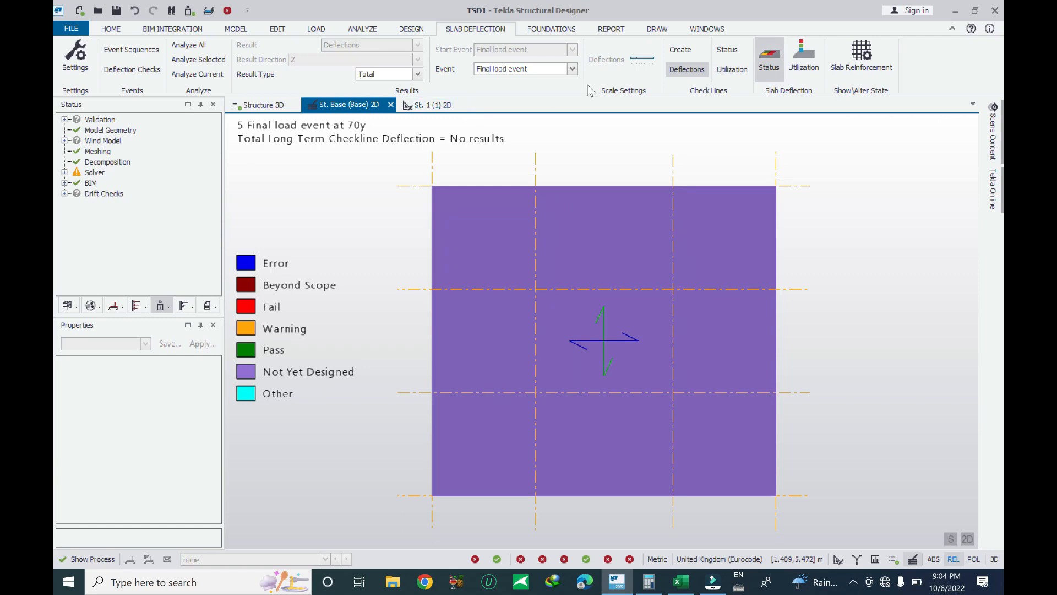
Run Design All (Static) on the model and rerun the slab deflection analysis for all slabs.
{"action": "left_click", "coordinate": [412, 31]}
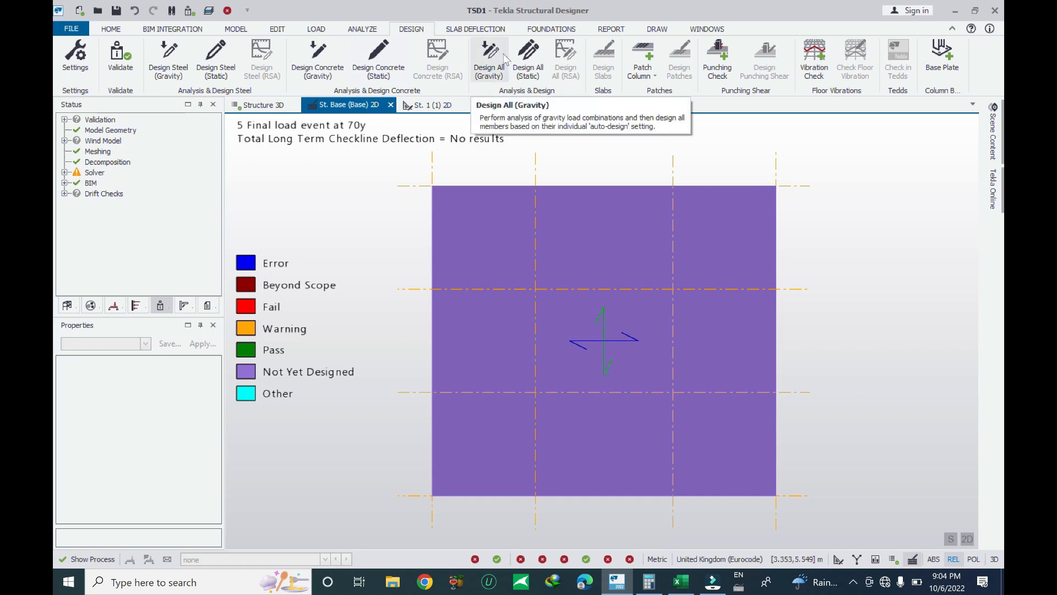
{"action": "left_click", "coordinate": [533, 49]}
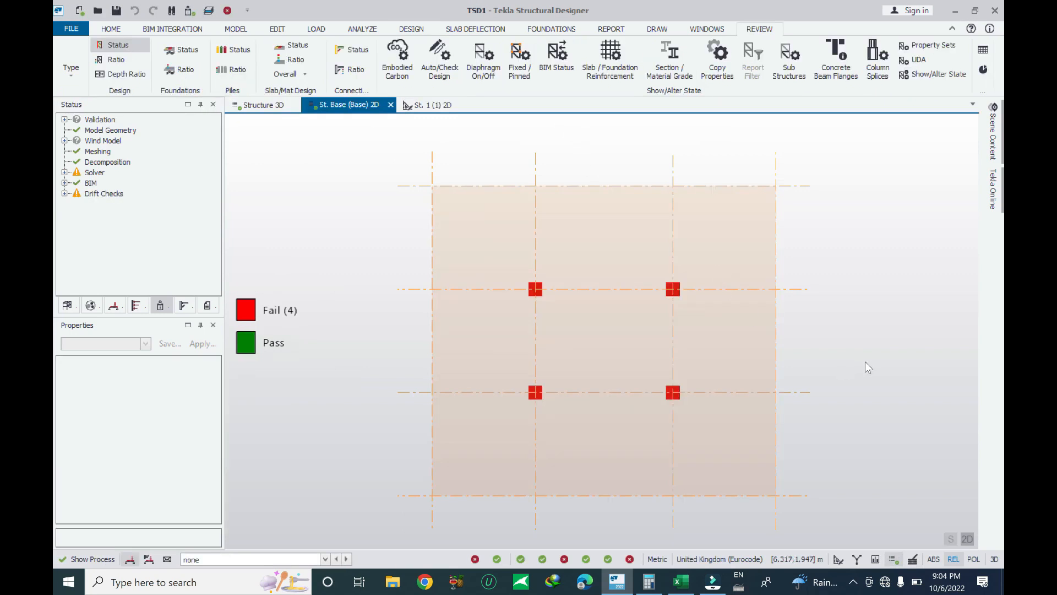
{"action": "left_click", "coordinate": [464, 30]}
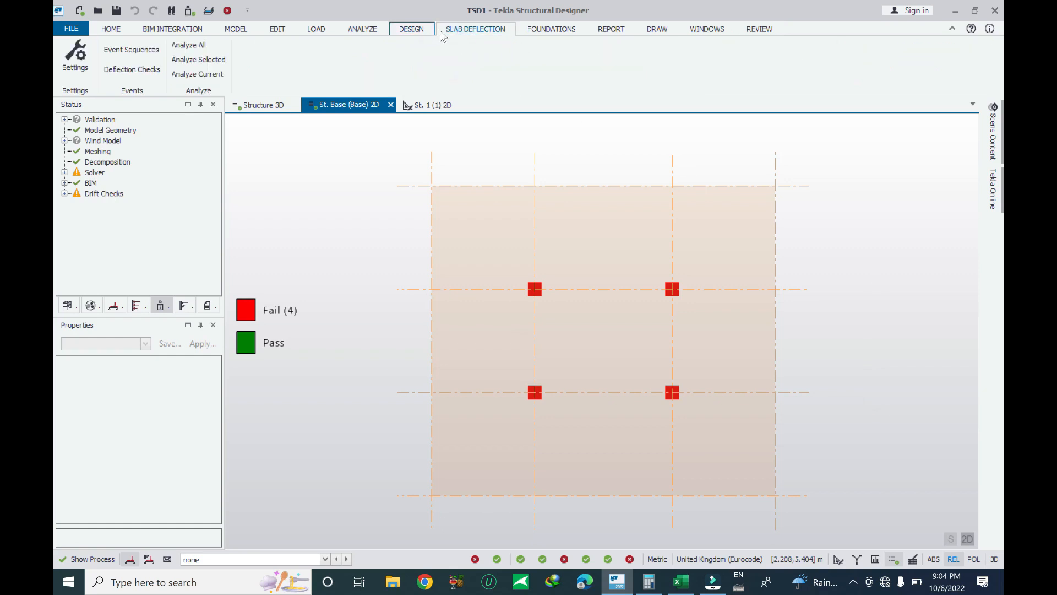
{"action": "left_click", "coordinate": [540, 29]}
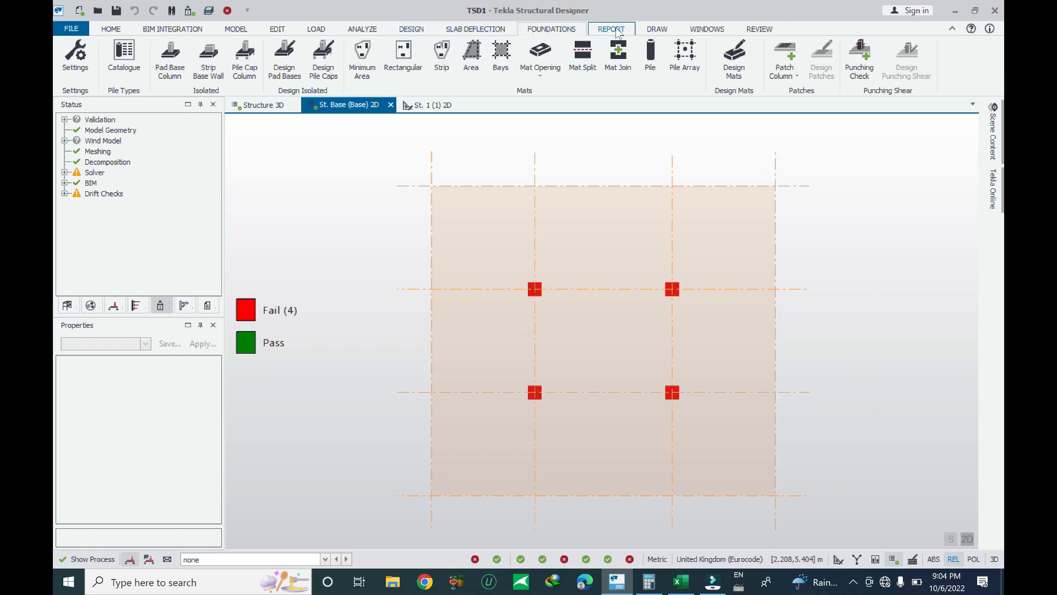
{"action": "left_click", "coordinate": [459, 28]}
{"action": "left_click", "coordinate": [458, 23]}
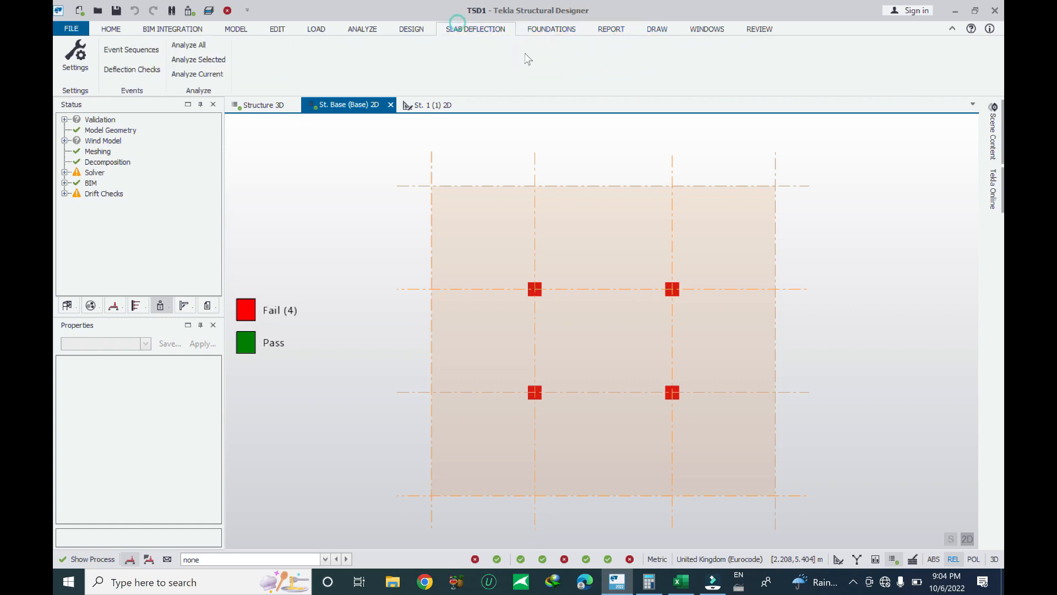
{"action": "left_click", "coordinate": [195, 44]}
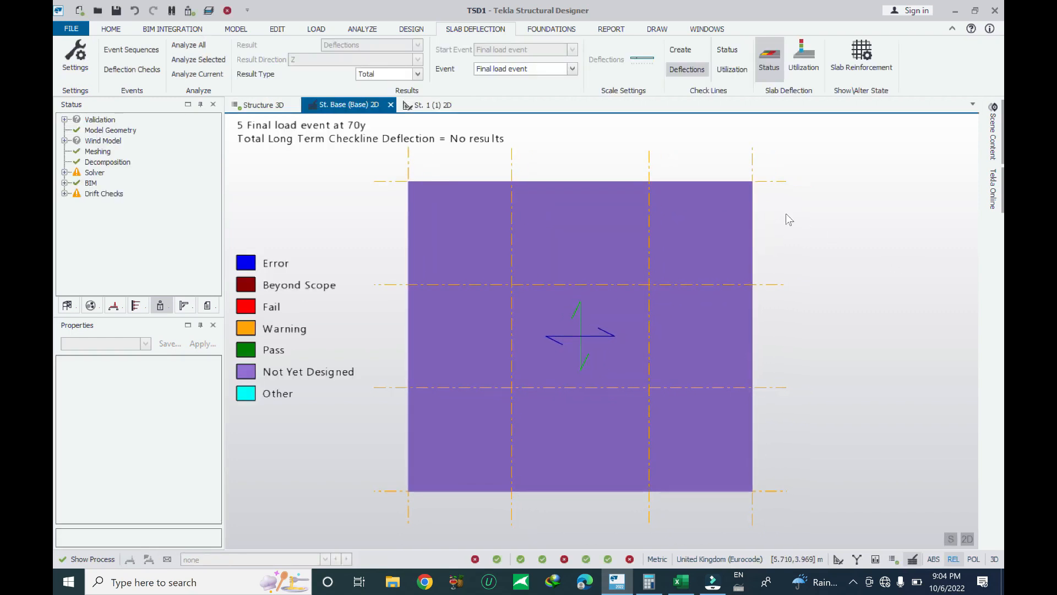
Check the mat's slab deflection utilization and its slab reinforcement in the base view.
{"action": "left_click", "coordinate": [804, 57]}
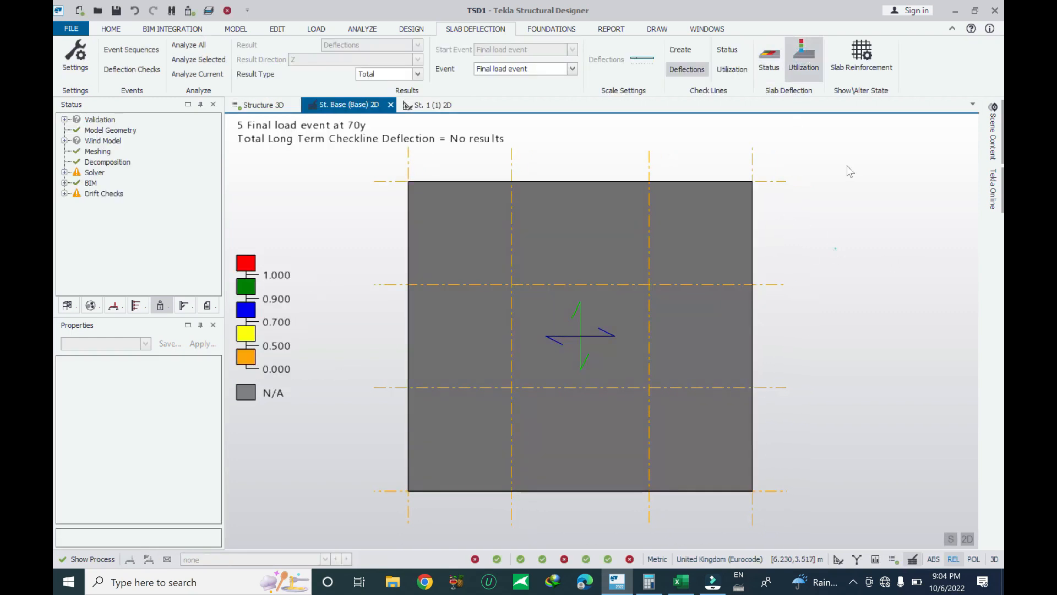
{"action": "left_click", "coordinate": [862, 54]}
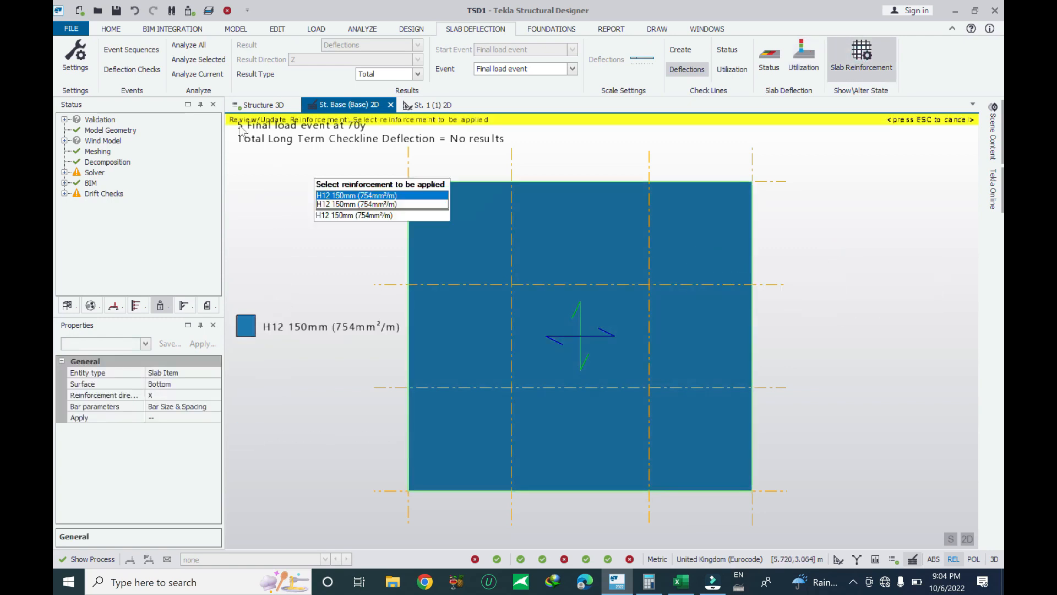
Show the foundation mat's Top X slab/mat design ratio in the Structure 3D view.
{"action": "left_click", "coordinate": [242, 105]}
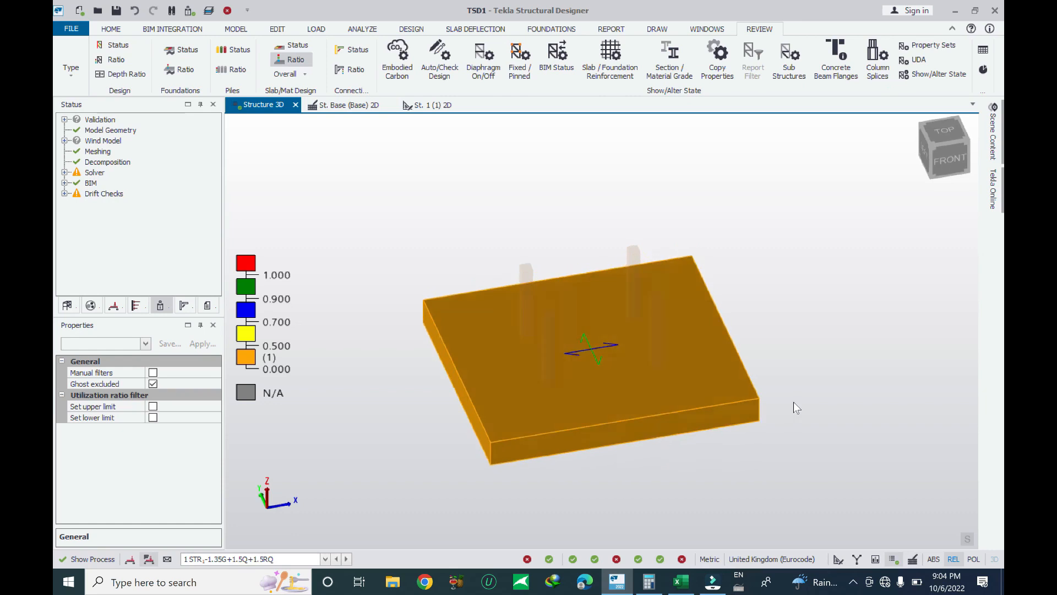
{"action": "left_click", "coordinate": [302, 73]}
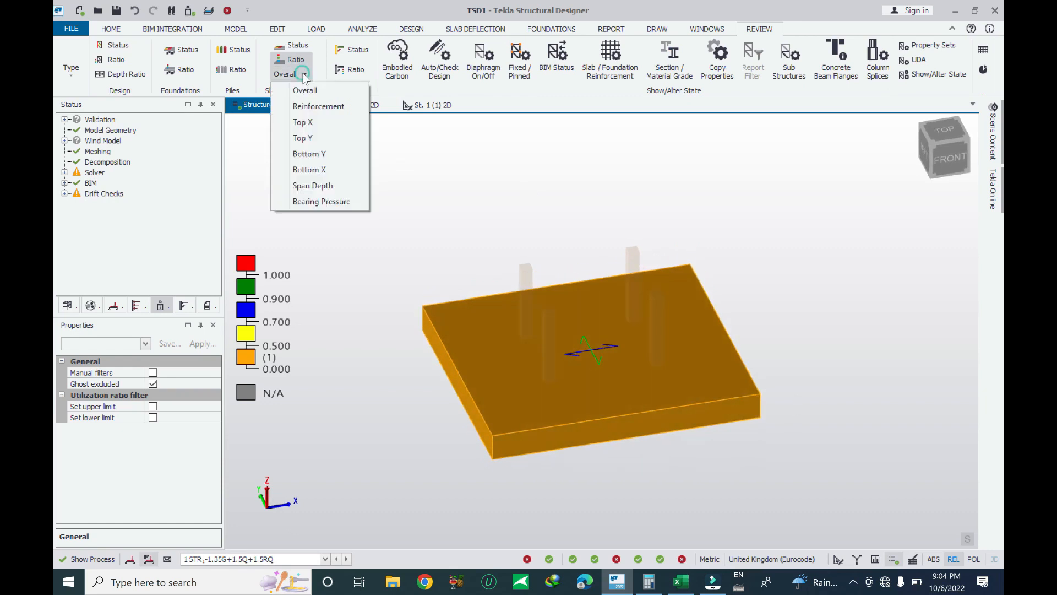
{"action": "left_click", "coordinate": [315, 90]}
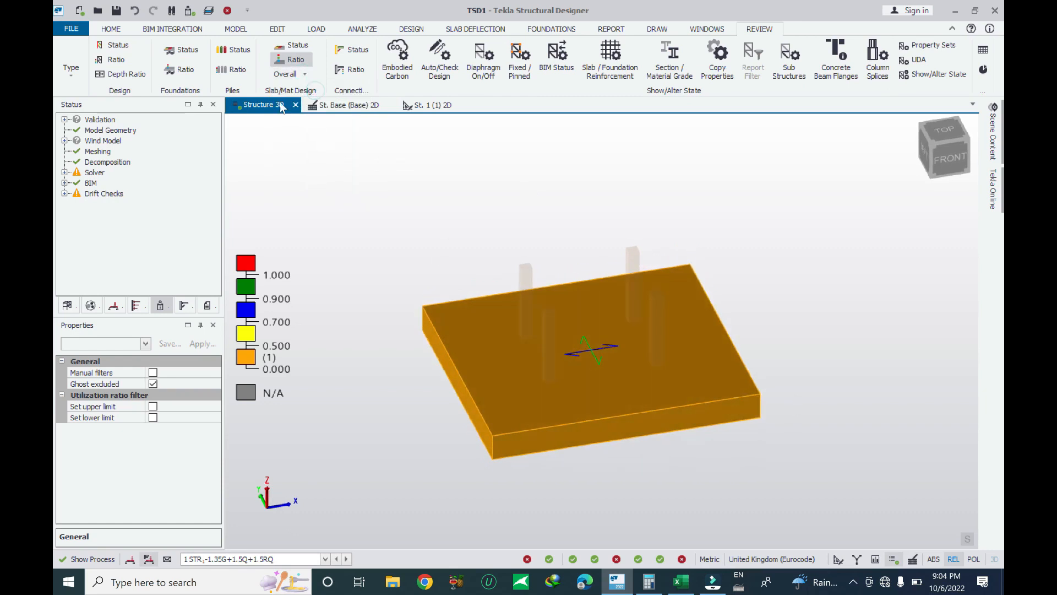
{"action": "left_click", "coordinate": [302, 73]}
{"action": "left_click", "coordinate": [316, 123]}
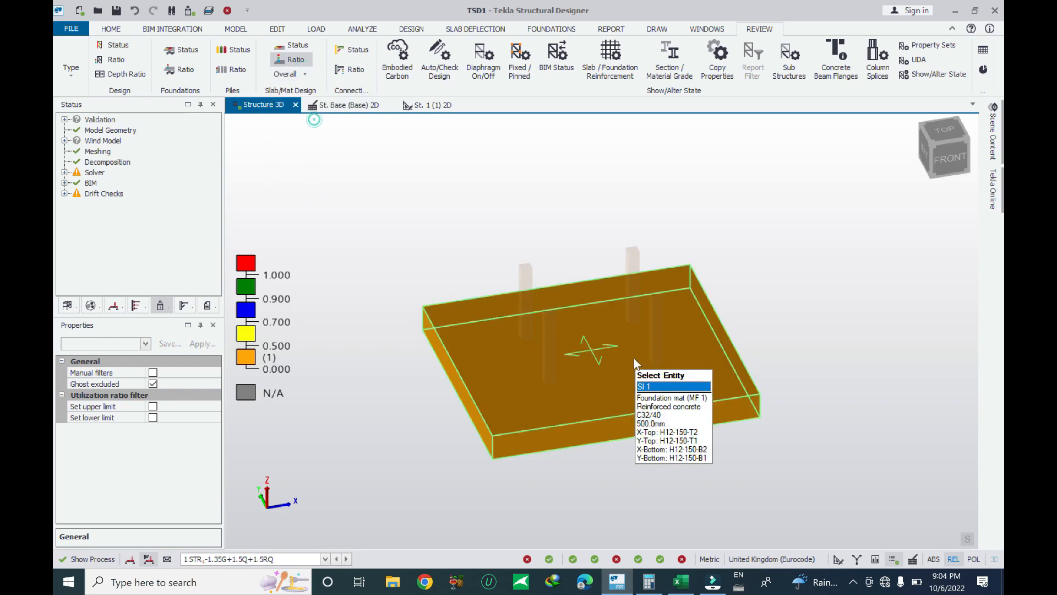
{"action": "left_click", "coordinate": [287, 77]}
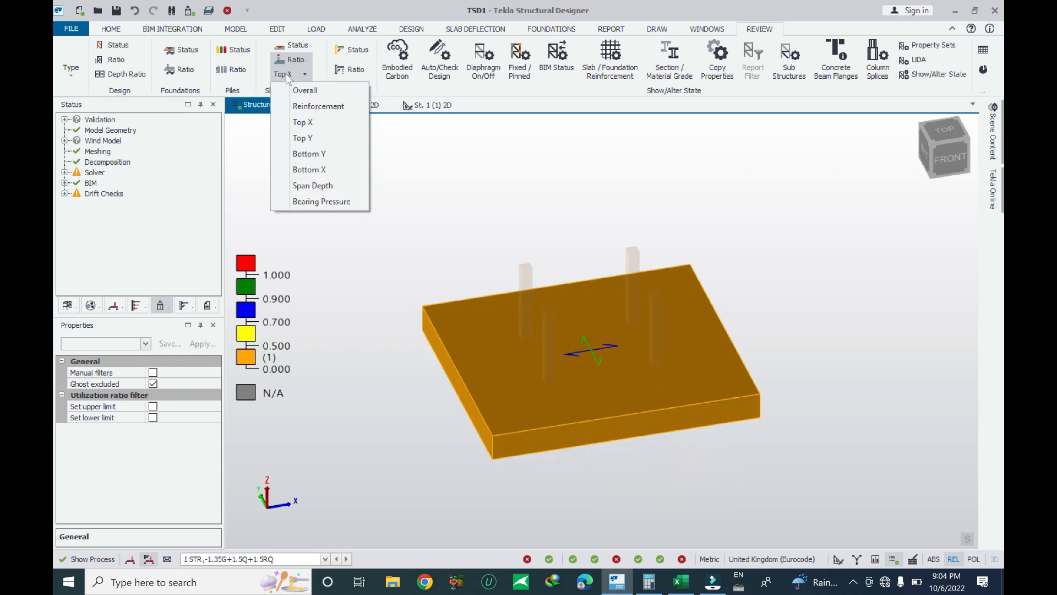
{"action": "left_click", "coordinate": [286, 77]}
{"action": "left_click", "coordinate": [291, 79]}
{"action": "left_click", "coordinate": [319, 121]}
Select the foundation mat SI 1 in the 3D view and run Check Slabs on it.
{"action": "mouse_move", "coordinate": [581, 411]}
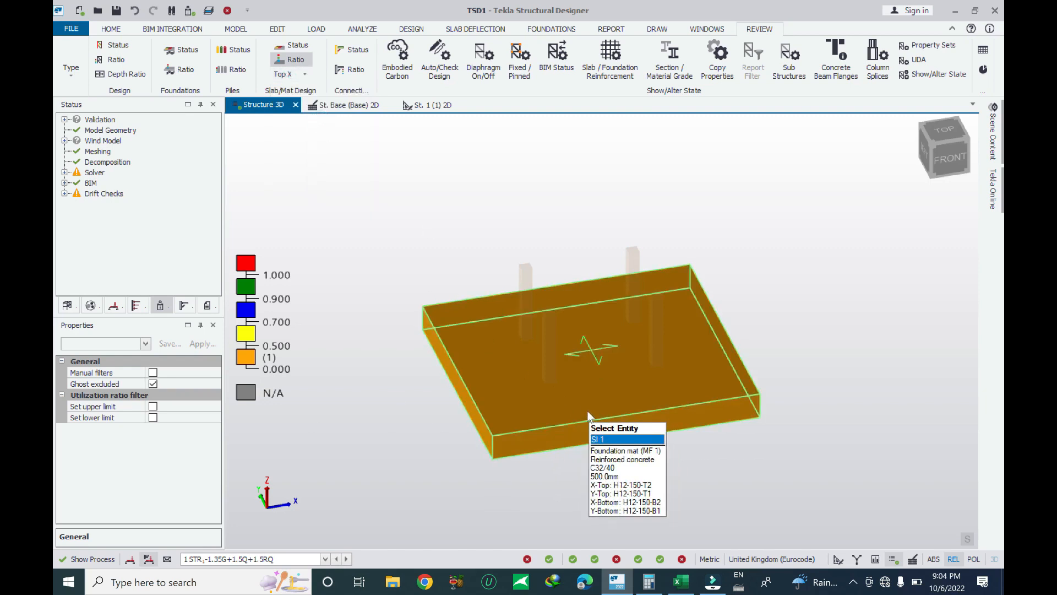
{"action": "left_click", "coordinate": [502, 416]}
{"action": "right_click", "coordinate": [507, 423]}
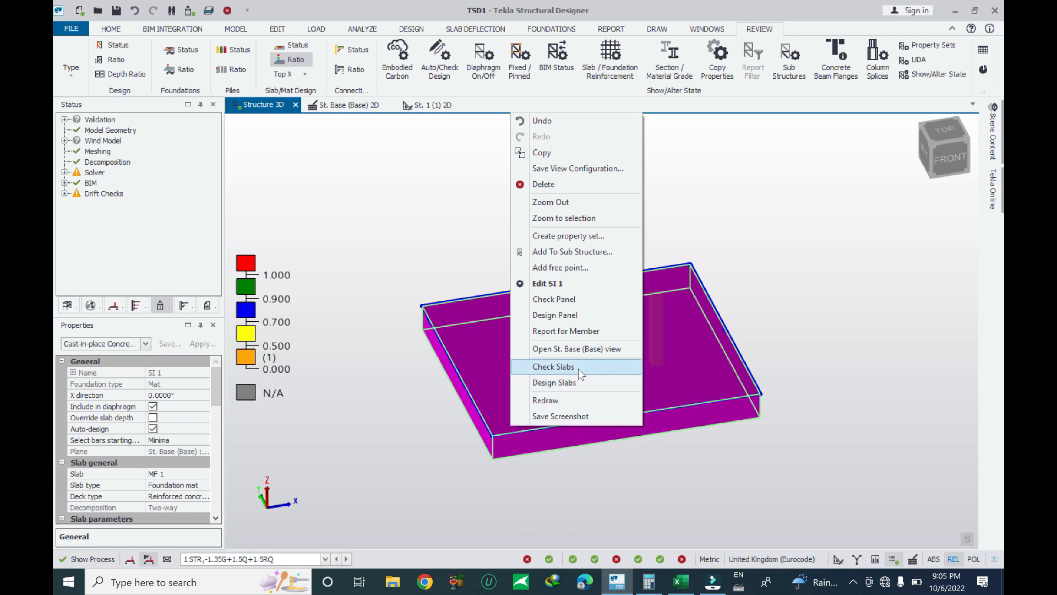
{"action": "left_click", "coordinate": [554, 367]}
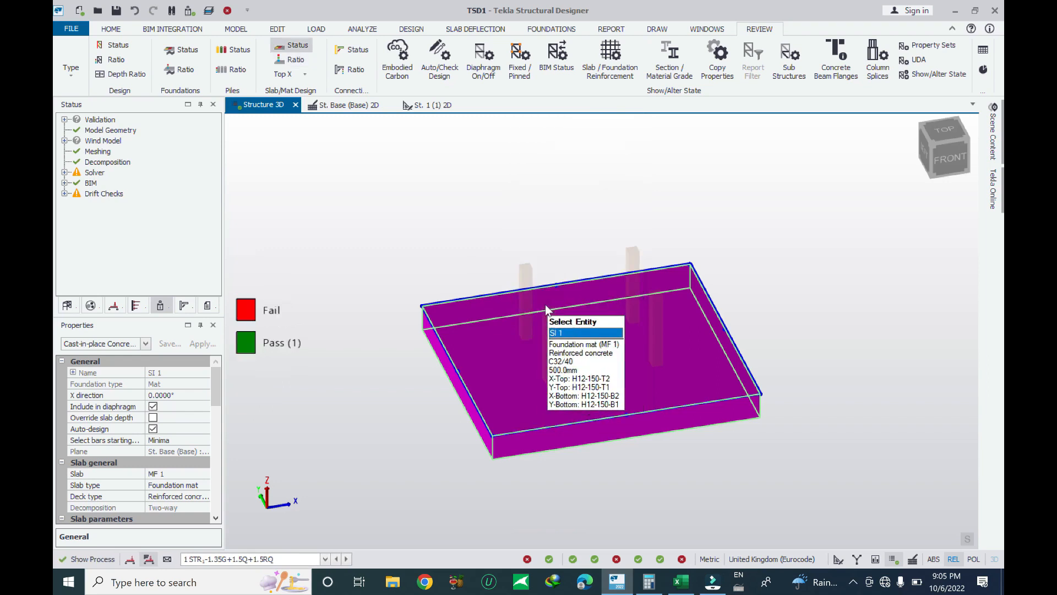
Run Check Panel on the foundation mat and review its design summaries and the Bottom-X and Bottom-Y reinforcement details.
{"action": "mouse_move", "coordinate": [492, 367]}
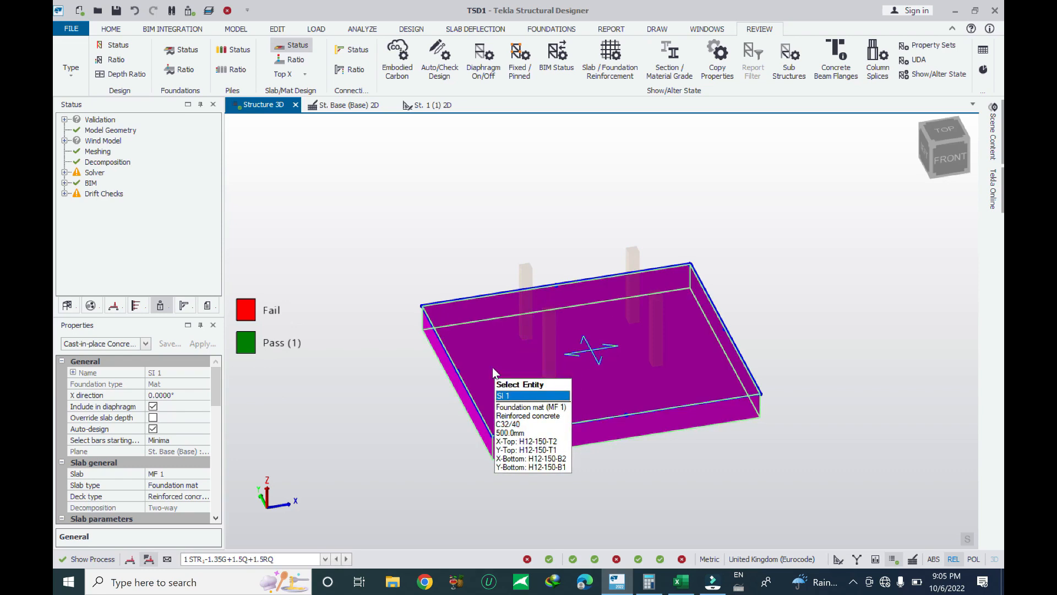
{"action": "right_click", "coordinate": [492, 367]}
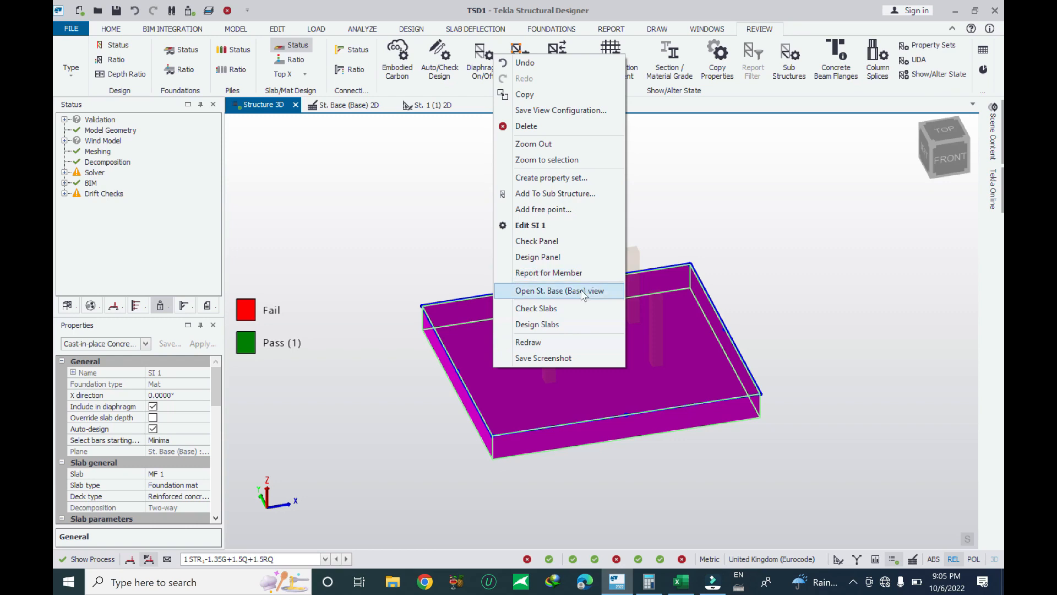
{"action": "left_click", "coordinate": [572, 240]}
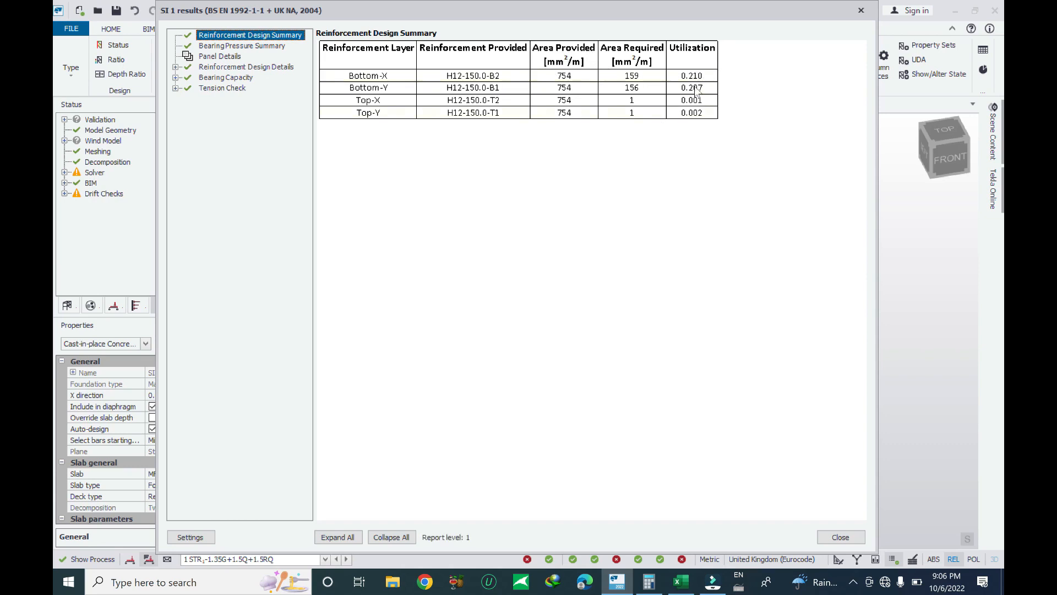
{"action": "key", "text": "Down"}
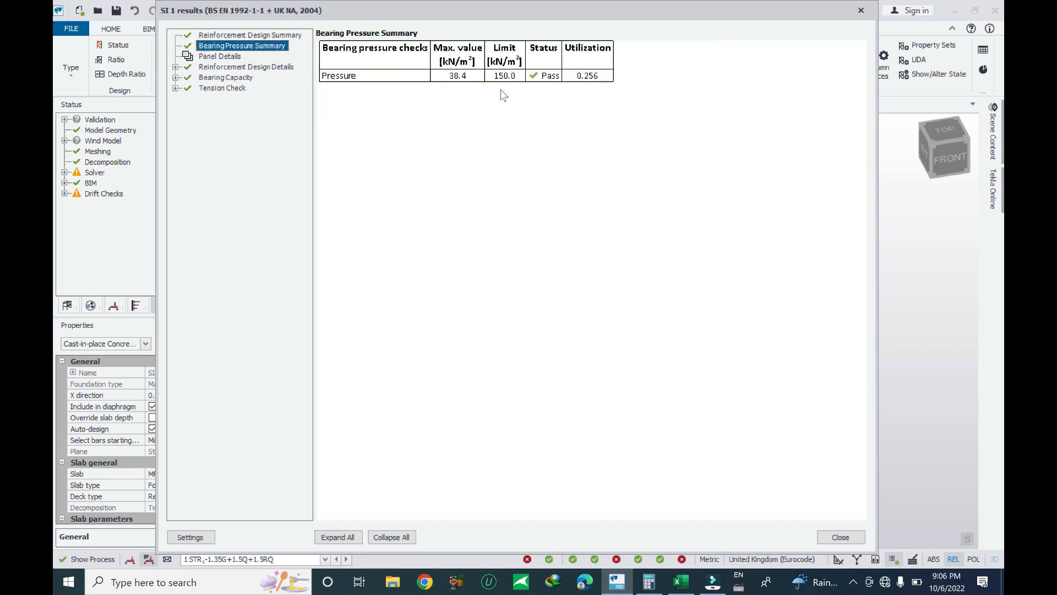
{"action": "left_click", "coordinate": [214, 68]}
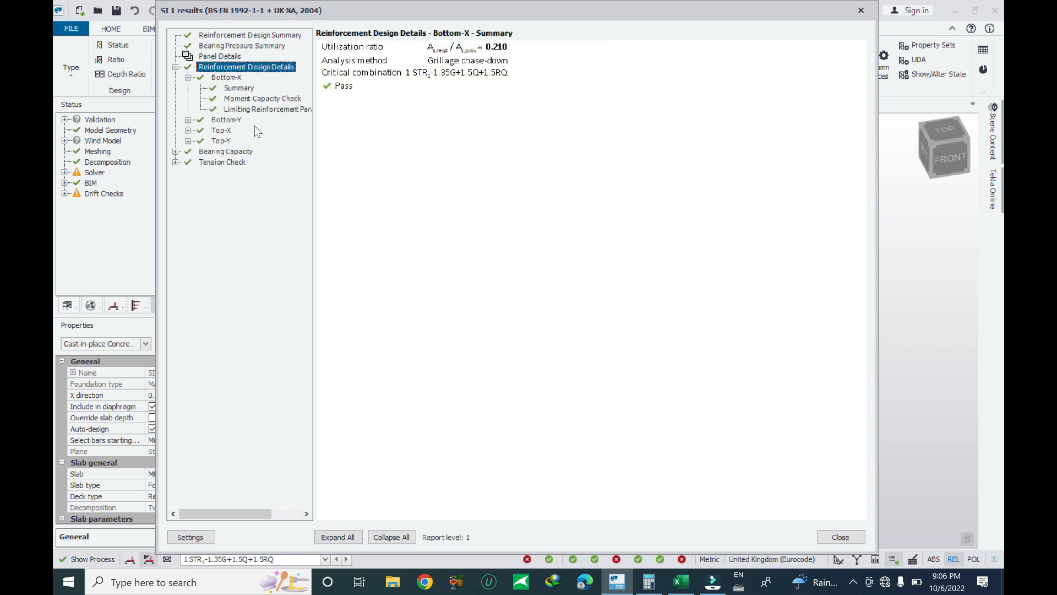
{"action": "left_click", "coordinate": [223, 120]}
Compare the mat's Bearing Capacity results for First-order linear, Grillage chase-down and FE chase-down, and close the results.
{"action": "left_click", "coordinate": [219, 183]}
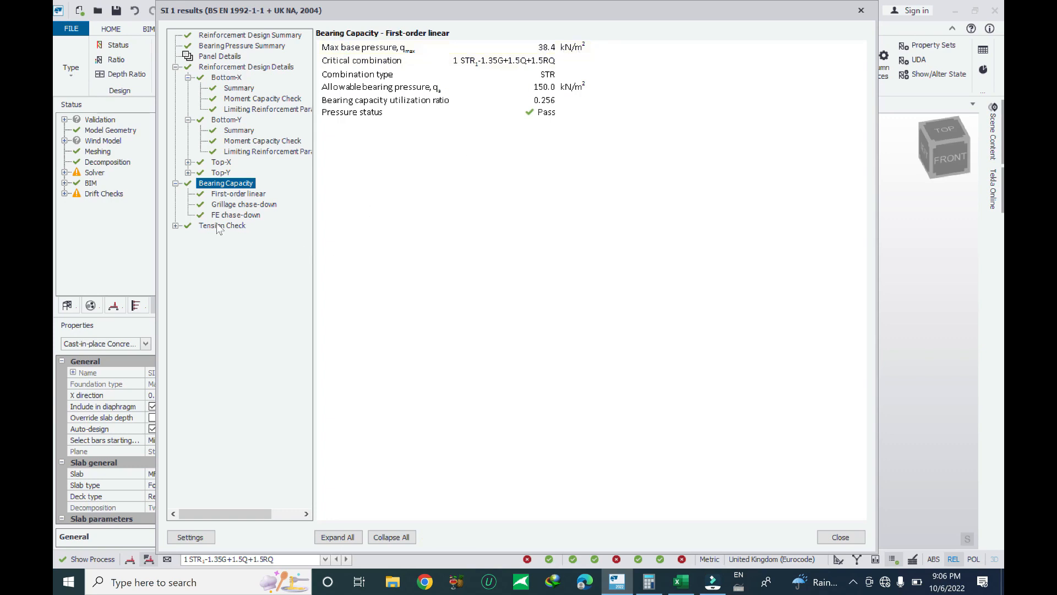
{"action": "left_click", "coordinate": [247, 216]}
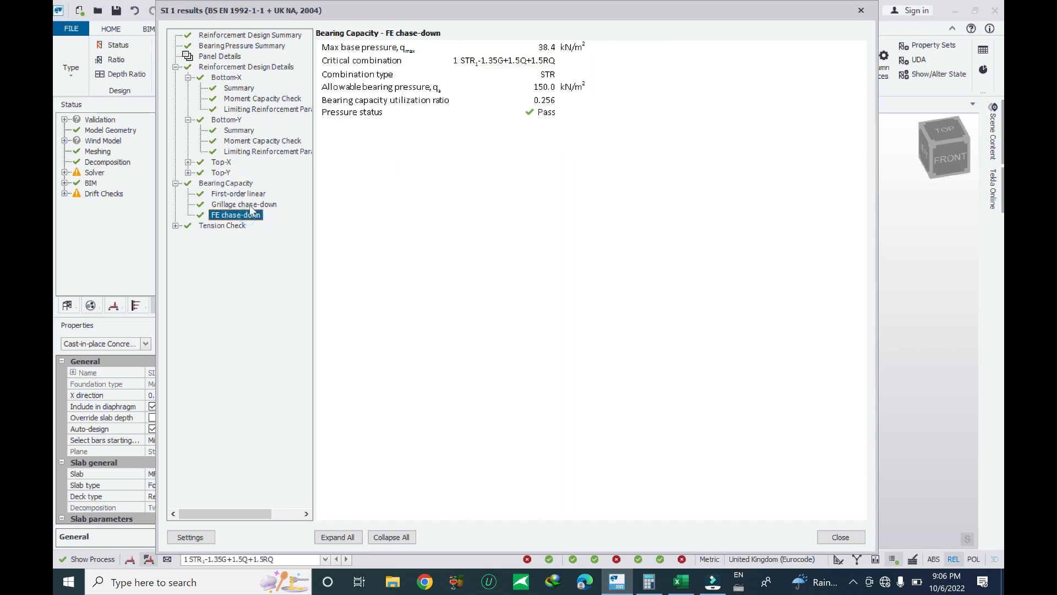
{"action": "left_click", "coordinate": [255, 205]}
{"action": "left_click", "coordinate": [242, 194]}
{"action": "left_click", "coordinate": [245, 205]}
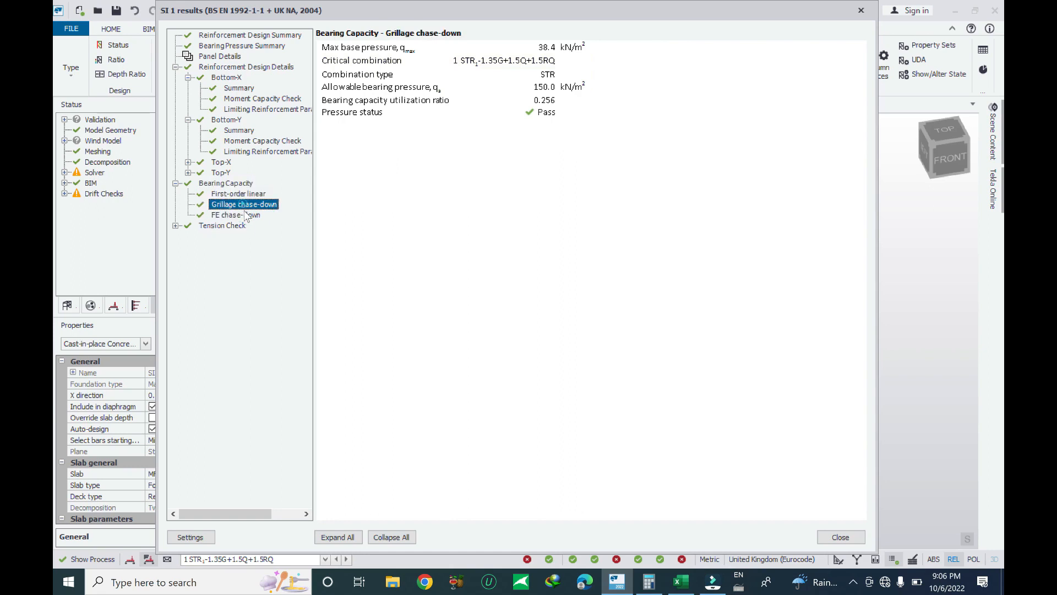
{"action": "left_click", "coordinate": [831, 533]}
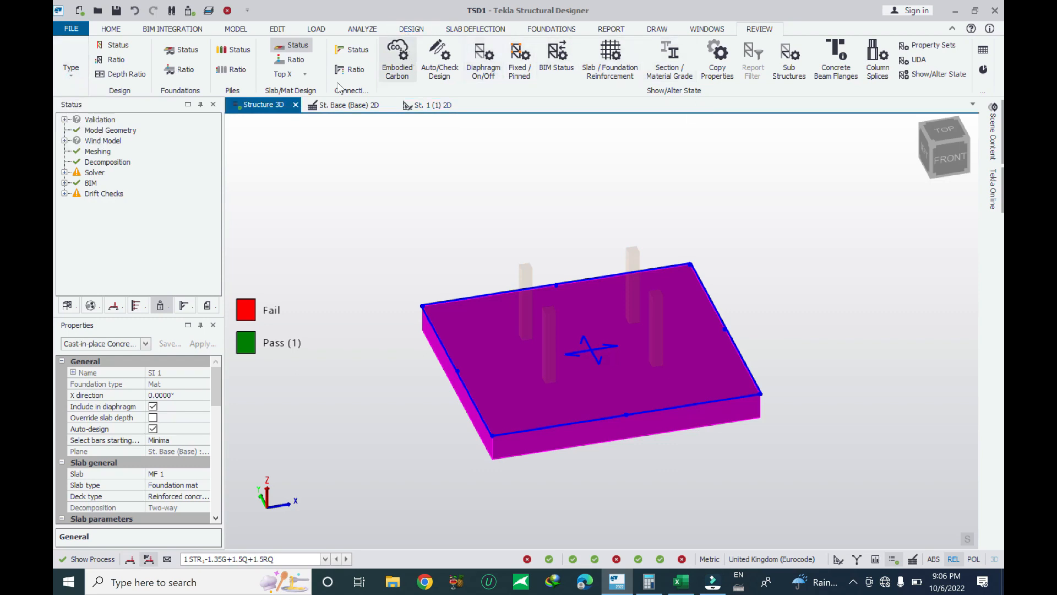
Switch the Structure 3D view to the slab deflection view and examine the mat's total Z deflection contours in 3D.
{"action": "right_click", "coordinate": [263, 105]}
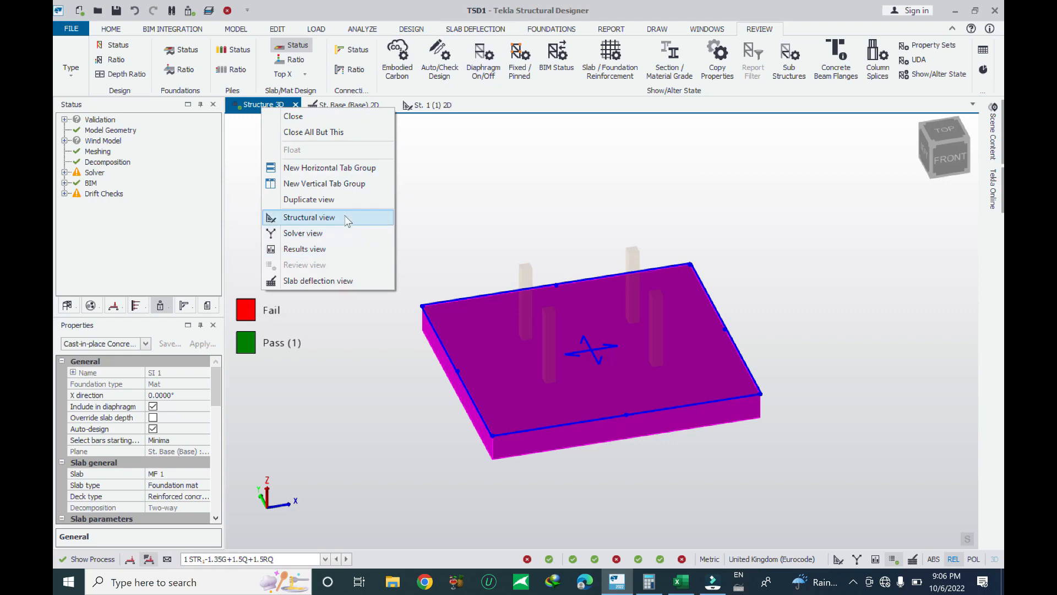
{"action": "left_click", "coordinate": [344, 218]}
{"action": "right_click", "coordinate": [267, 105]}
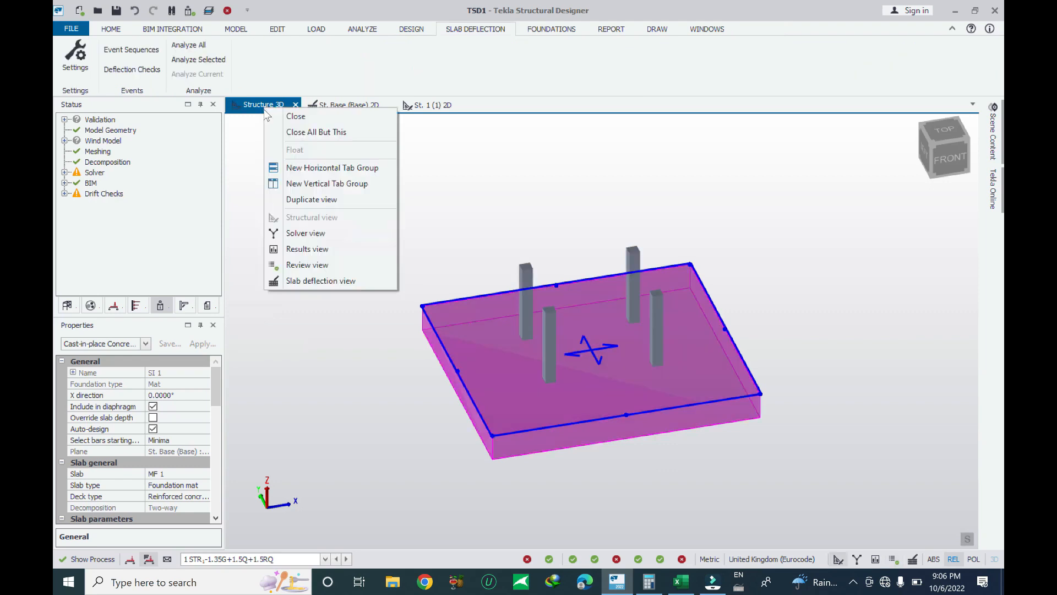
{"action": "left_click", "coordinate": [319, 281]}
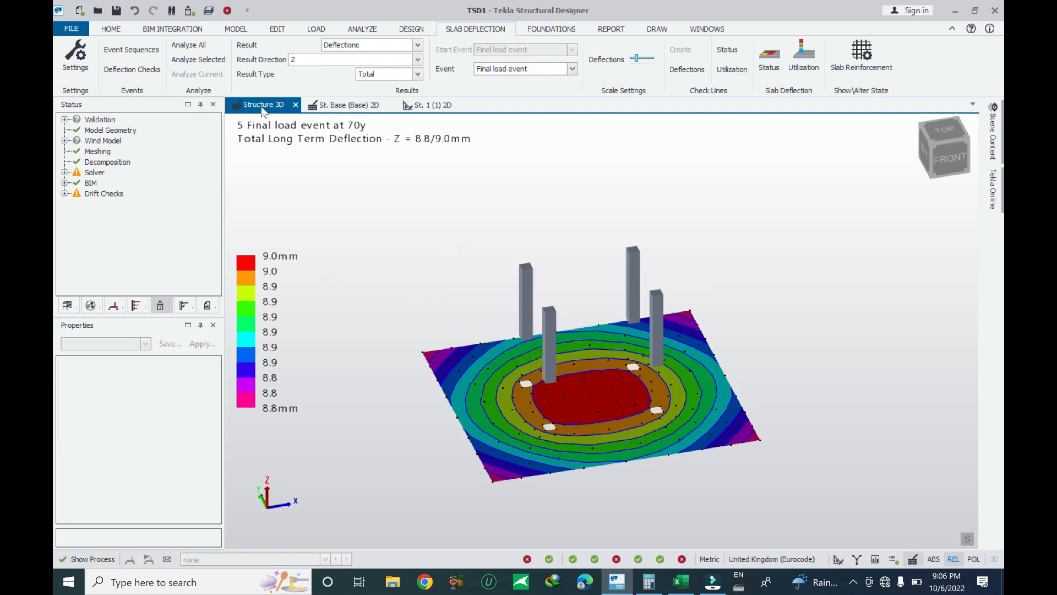
{"action": "right_click", "coordinate": [261, 107]}
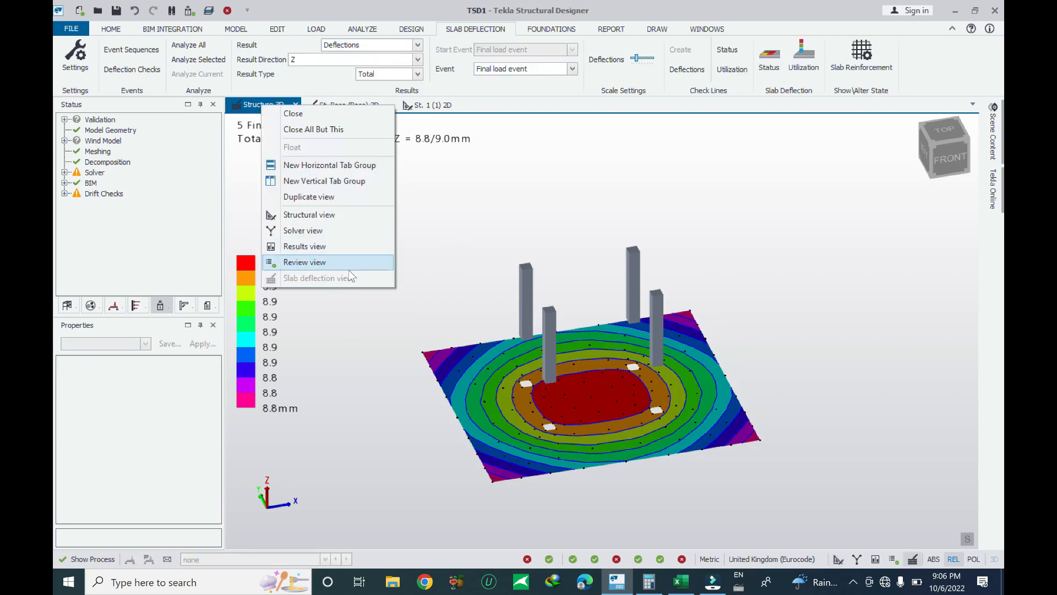
{"action": "left_click", "coordinate": [665, 199]}
{"action": "middle_click_drag", "start_coordinate": [375, 296], "coordinate": [404, 265]}
{"action": "scroll", "coordinate": [579, 405], "scroll_direction": "up", "scroll_amount": 2}
{"action": "right_click_drag", "start_coordinate": [661, 445], "coordinate": [536, 464]}
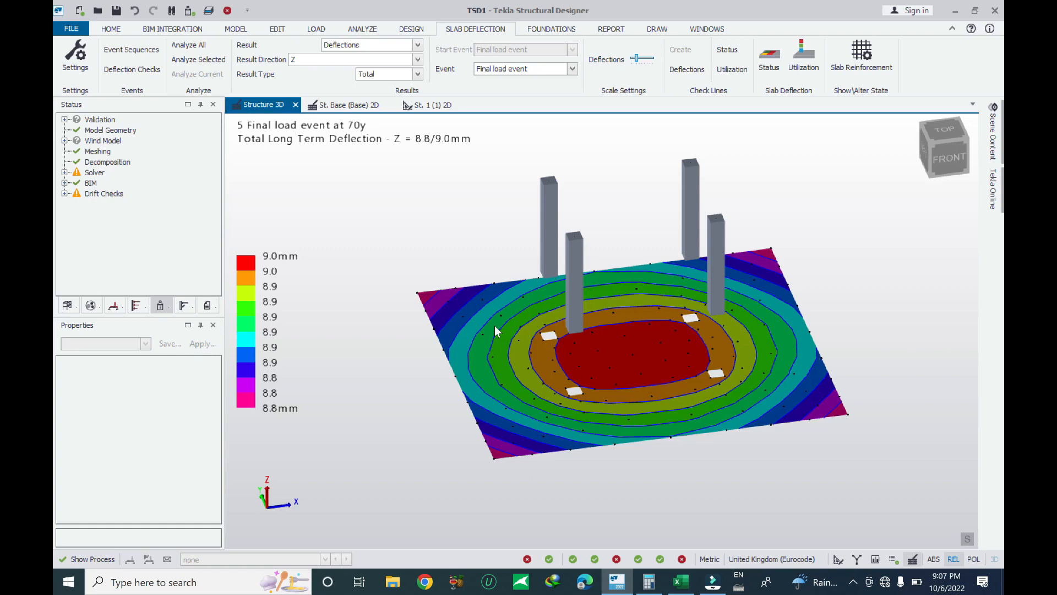
Return the Structure 3D view from the slab deflection view to the structural view.
{"action": "scroll", "coordinate": [457, 339], "scroll_direction": "down", "scroll_amount": 2}
{"action": "left_click_drag", "start_coordinate": [802, 361], "coordinate": [711, 419]}
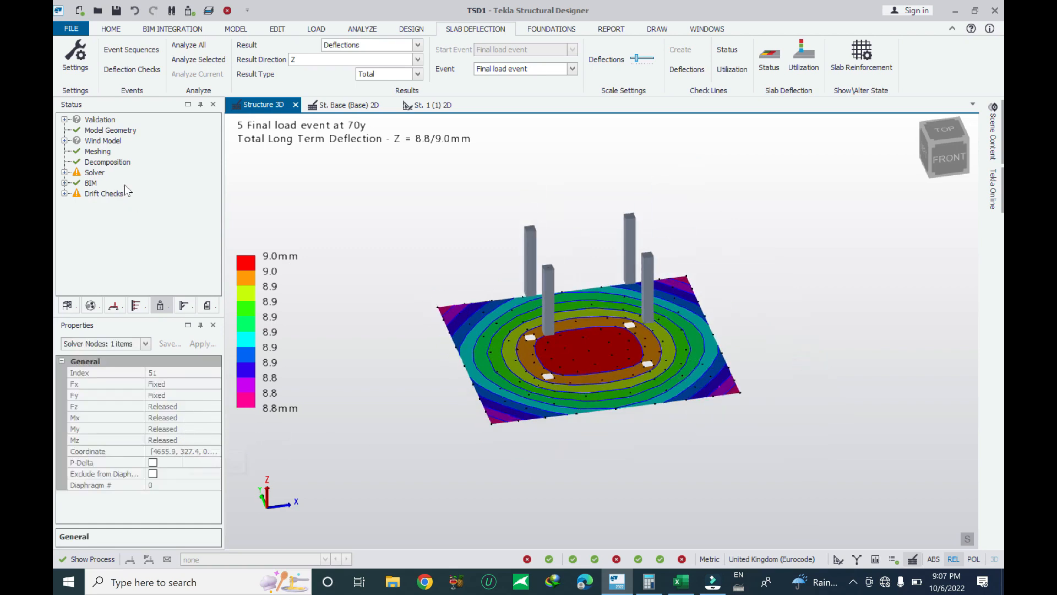
{"action": "left_click", "coordinate": [109, 29]}
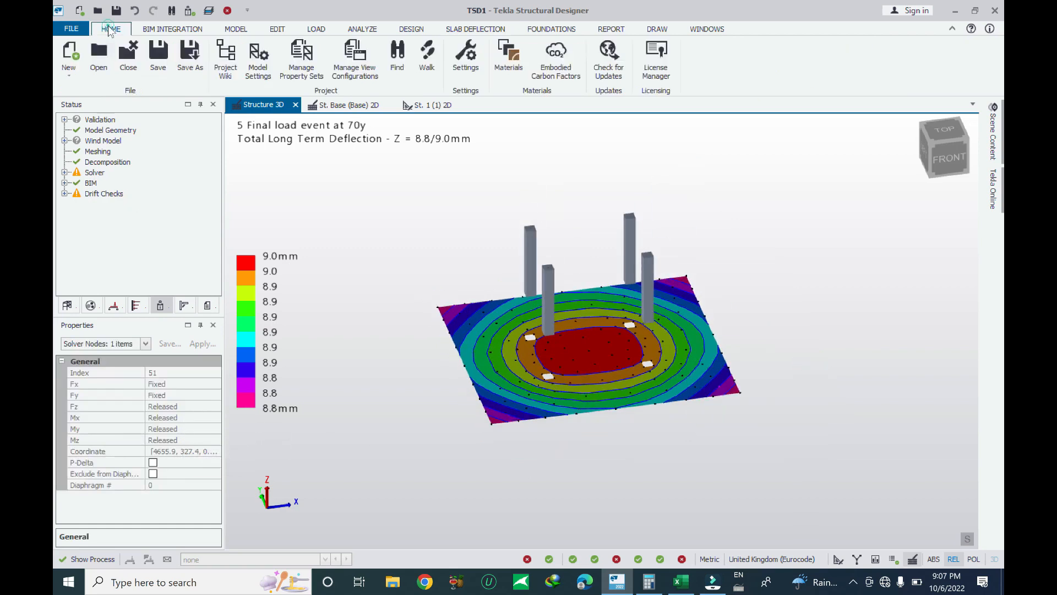
{"action": "right_click", "coordinate": [276, 106]}
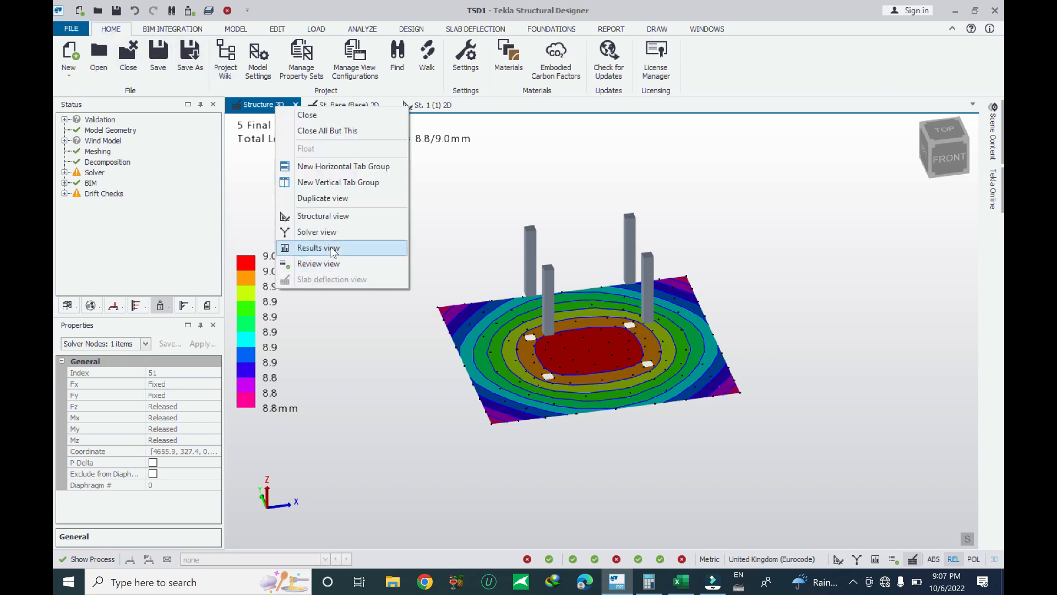
{"action": "left_click", "coordinate": [838, 559]}
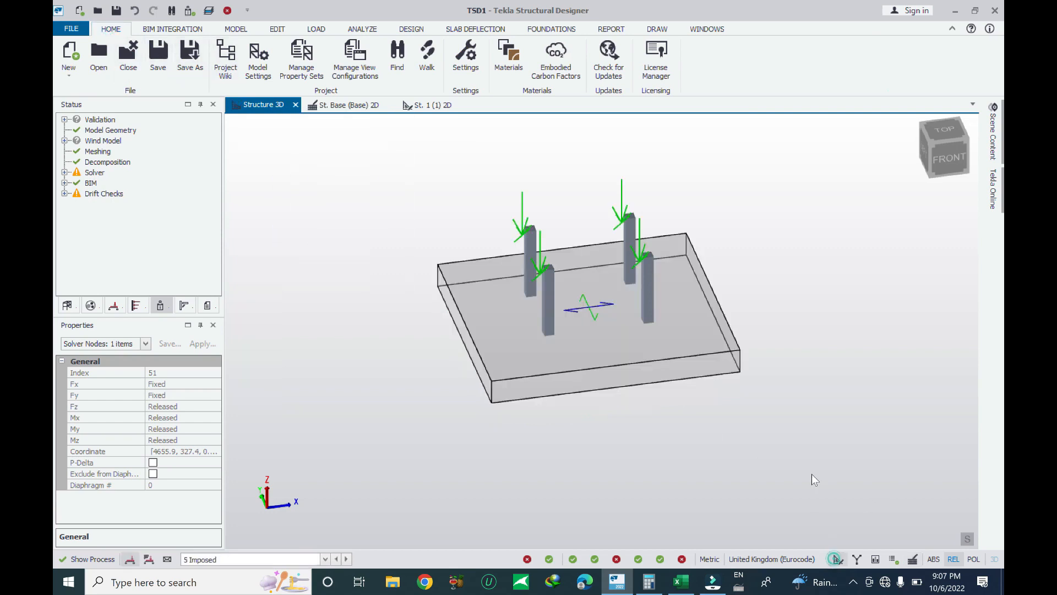
Select the foundation mat and review its slab properties, allowable bearing pressures and ground stiffness settings.
{"action": "left_click", "coordinate": [557, 355]}
{"action": "scroll", "coordinate": [190, 435], "scroll_direction": "down", "scroll_amount": 5}
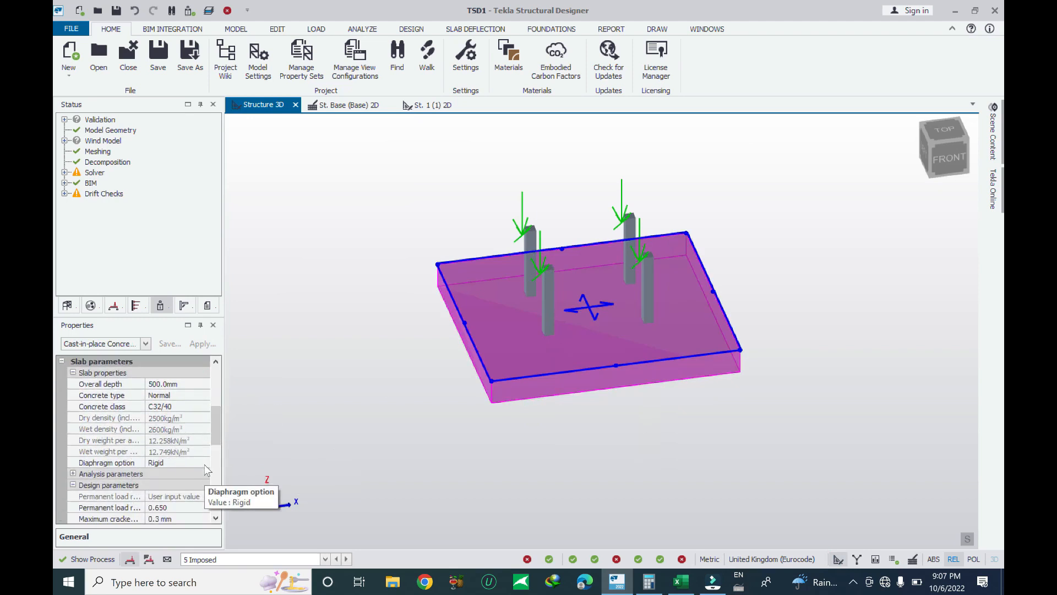
{"action": "left_click_drag", "start_coordinate": [213, 428], "coordinate": [211, 468]}
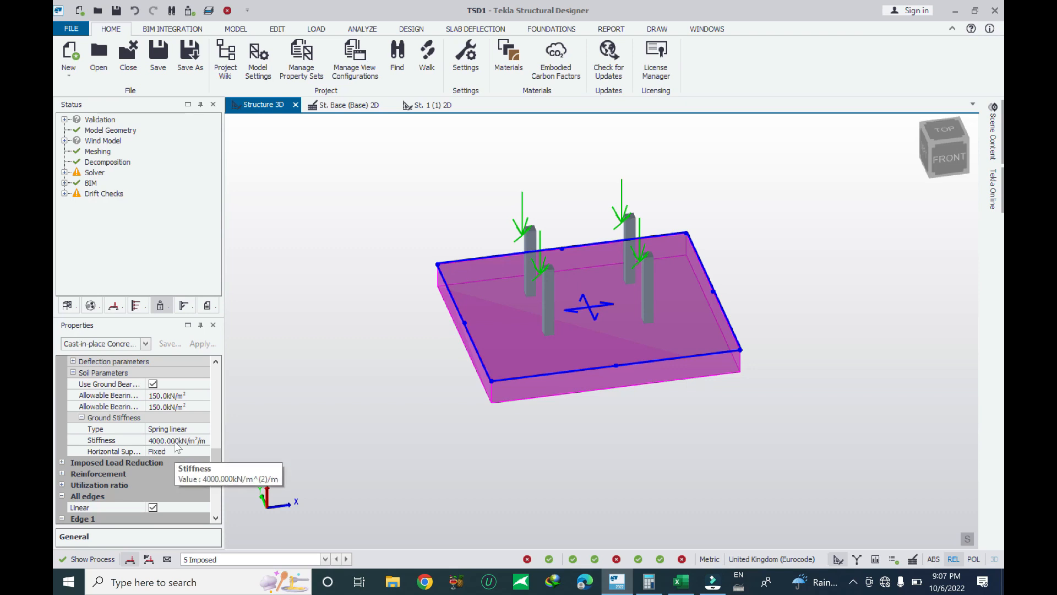
{"action": "mouse_move", "coordinate": [214, 457]}
{"action": "left_mouse_down"}
{"action": "mouse_move", "coordinate": [214, 465]}
{"action": "mouse_move", "coordinate": [212, 450]}
{"action": "left_mouse_up"}
{"action": "right_click_drag", "start_coordinate": [835, 445], "coordinate": [806, 412]}
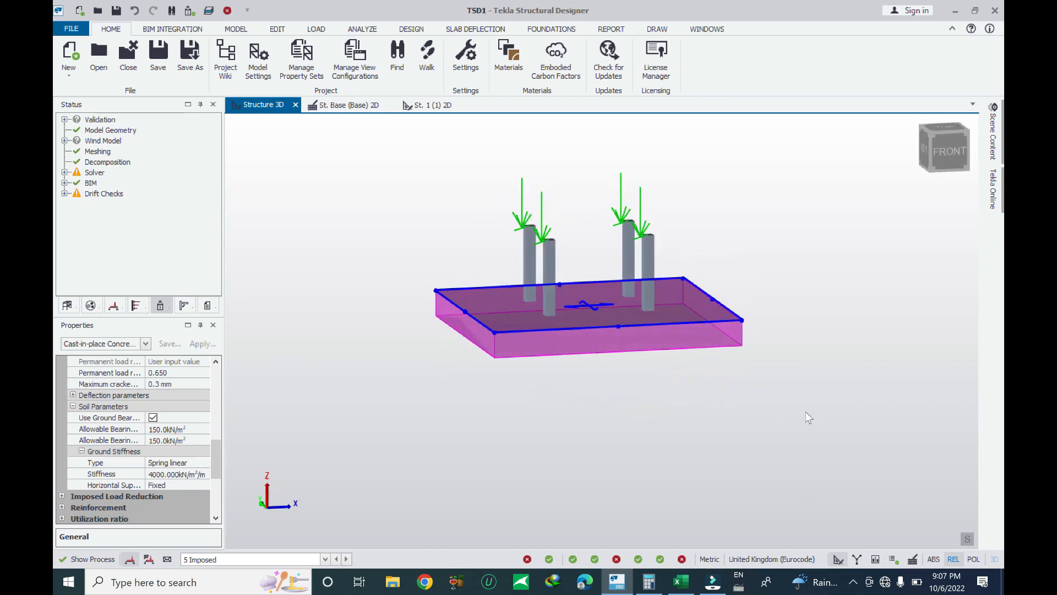
Make the 3 SLS combination current and switch the Structure 3D view to the results view.
{"action": "left_click", "coordinate": [148, 560]}
{"action": "left_click", "coordinate": [196, 558]}
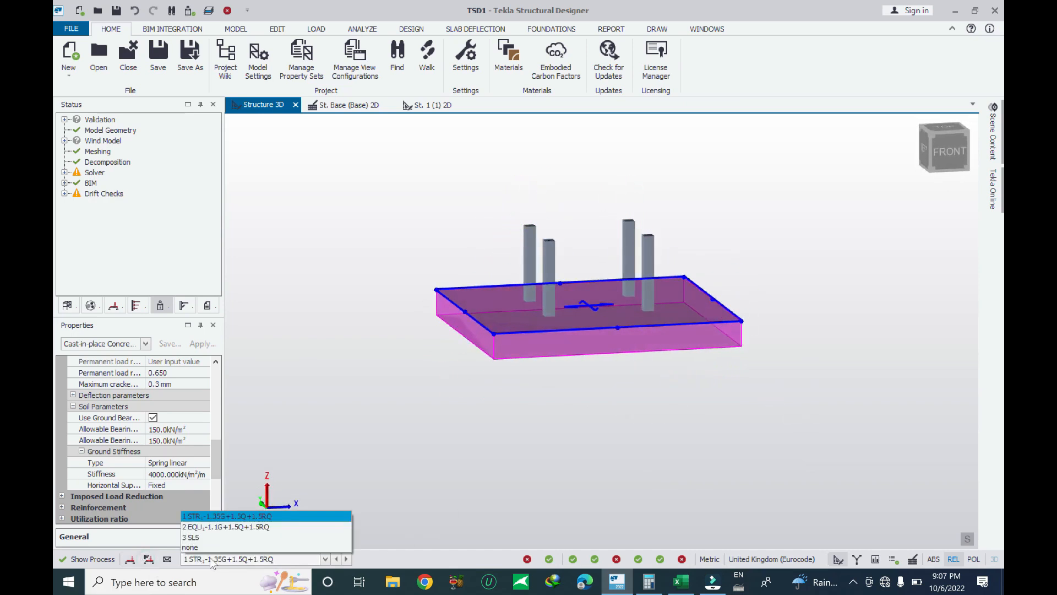
{"action": "left_click", "coordinate": [198, 538]}
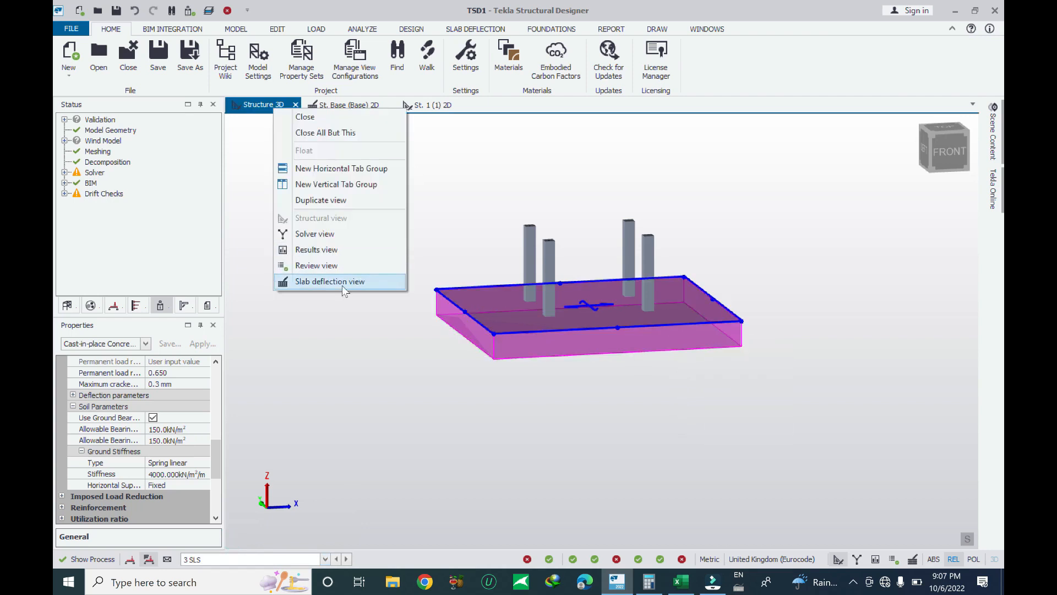
{"action": "left_click", "coordinate": [342, 250]}
{"action": "right_click_drag", "start_coordinate": [428, 400], "coordinate": [498, 457]}
{"action": "right_click_drag", "start_coordinate": [676, 408], "coordinate": [634, 403]}
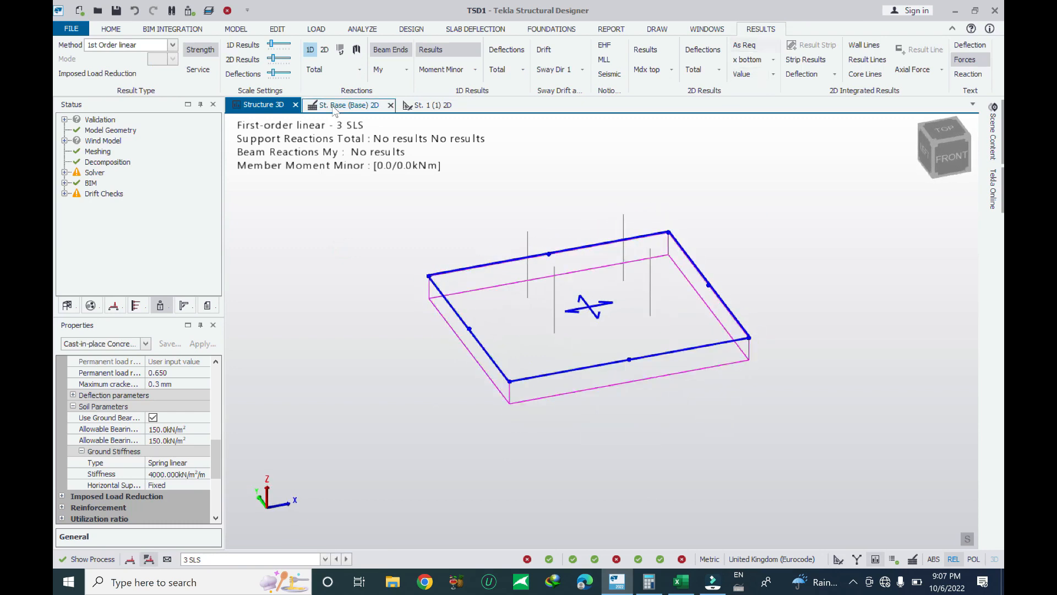
Display the mat's 2D support reactions with reaction value text and examine them from the side.
{"action": "left_click", "coordinate": [325, 49]}
{"action": "left_click", "coordinate": [325, 49]}
{"action": "right_click_drag", "start_coordinate": [703, 465], "coordinate": [694, 419]}
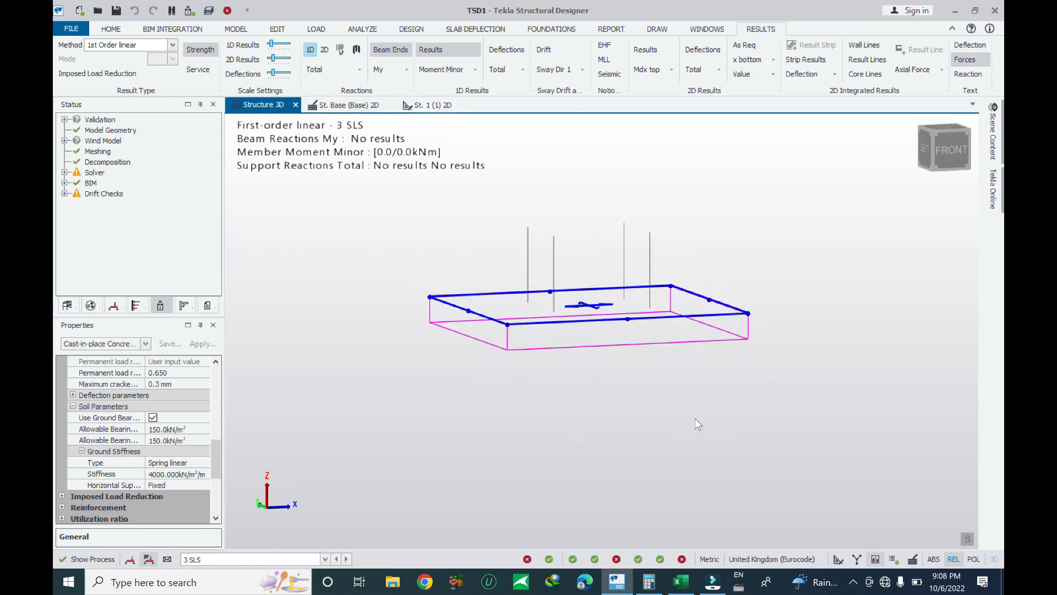
{"action": "left_click", "coordinate": [324, 49]}
{"action": "left_click", "coordinate": [966, 75]}
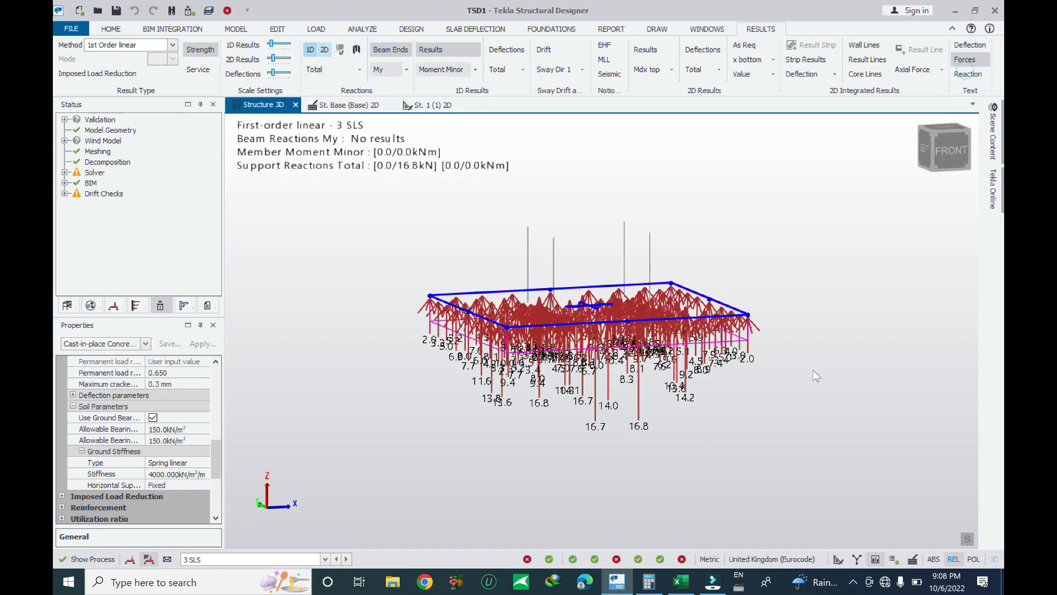
{"action": "right_click_drag", "start_coordinate": [724, 416], "coordinate": [540, 233]}
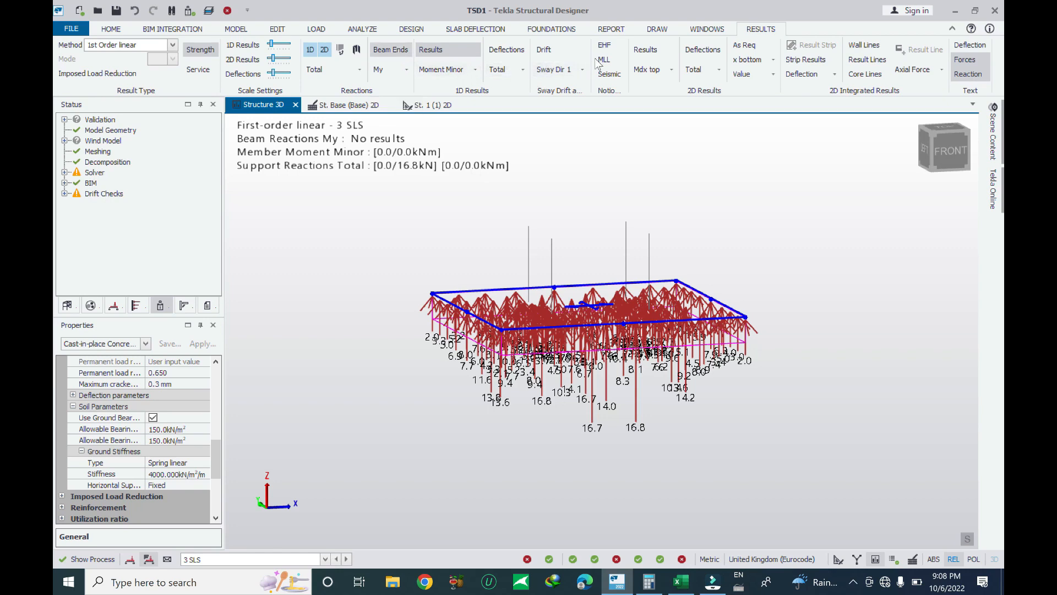
Display the mat's total 2D deflection contours, hide the 2D support reactions and examine the deflected shape.
{"action": "left_click", "coordinate": [711, 53]}
{"action": "right_click_drag", "start_coordinate": [719, 262], "coordinate": [693, 365]}
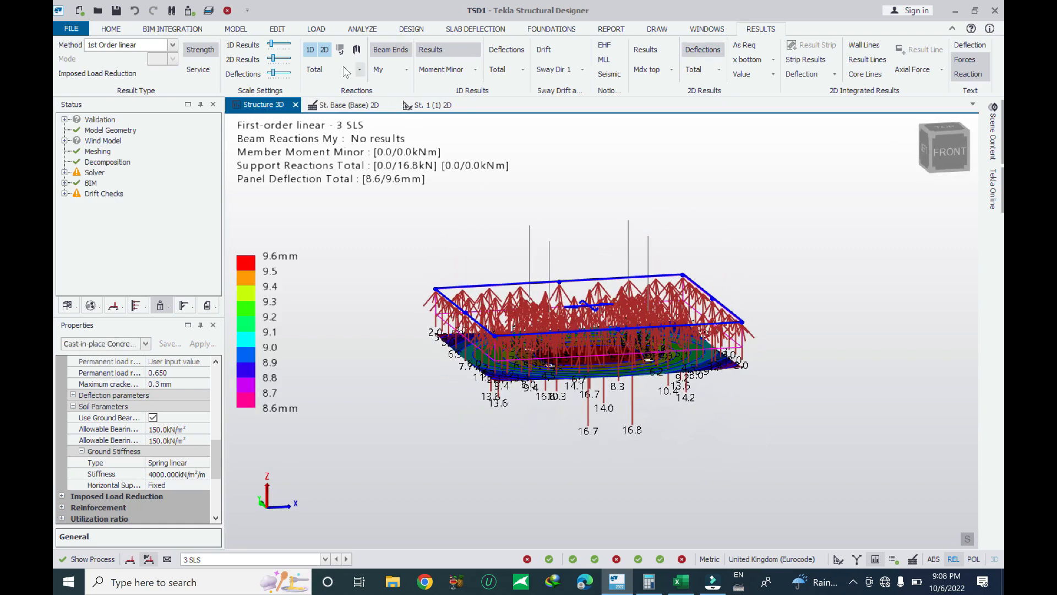
{"action": "left_click", "coordinate": [324, 50]}
{"action": "right_click_drag", "start_coordinate": [586, 461], "coordinate": [617, 474]}
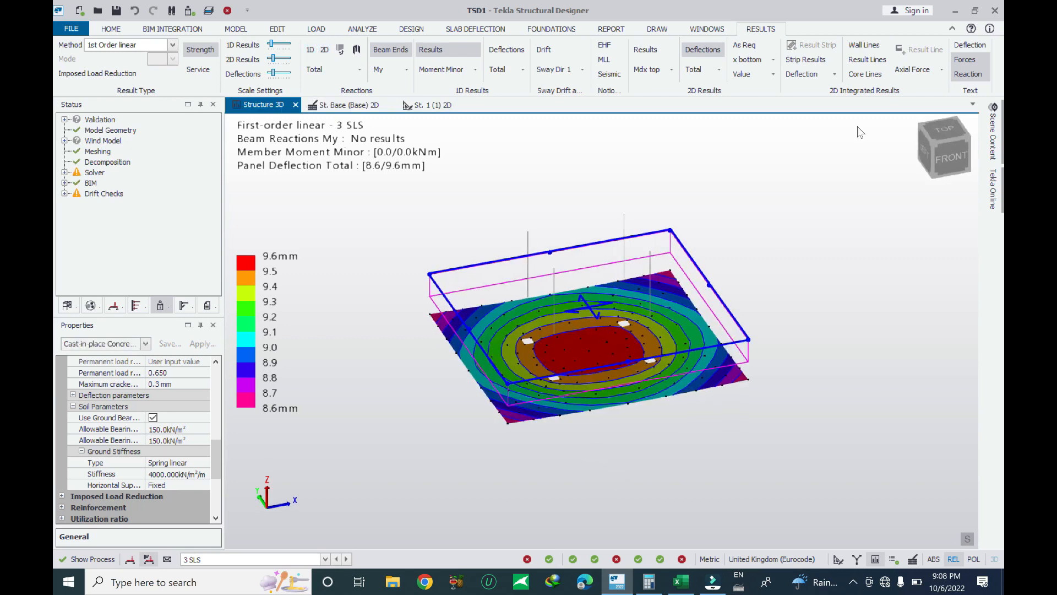
{"action": "left_click", "coordinate": [699, 51]}
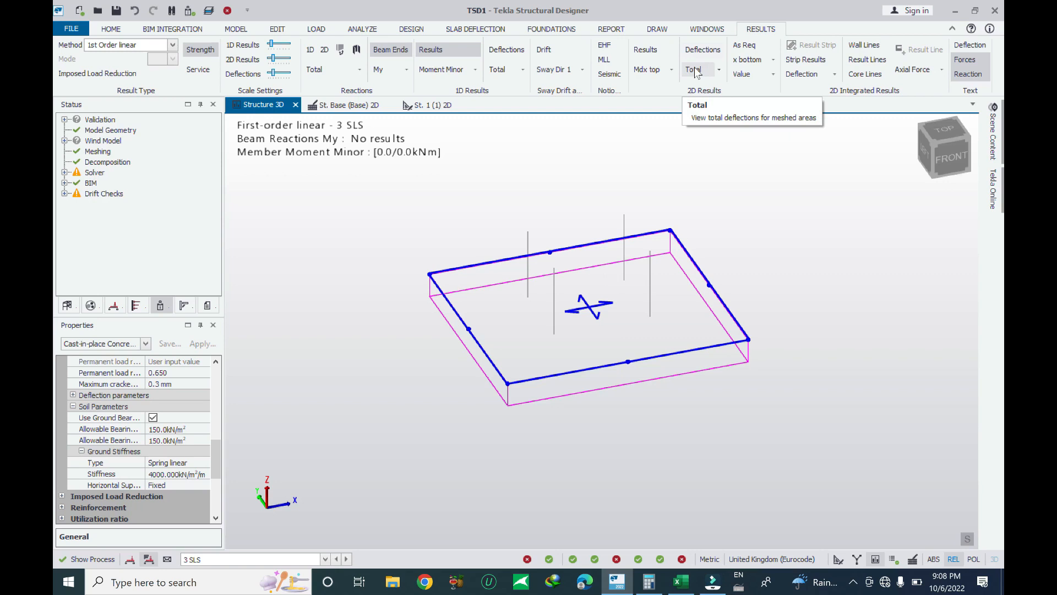
{"action": "left_click", "coordinate": [703, 50]}
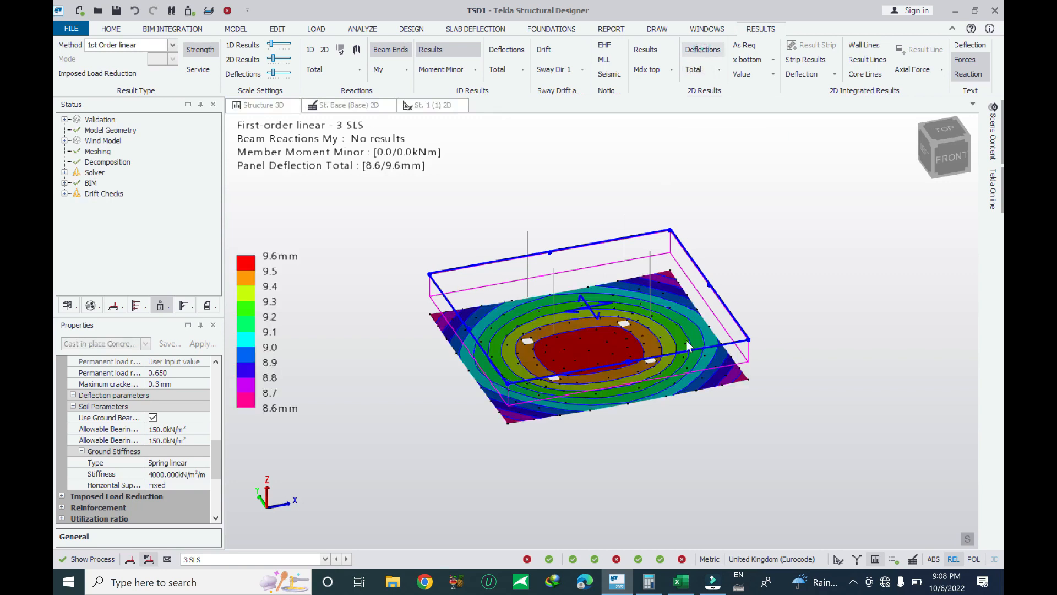
{"action": "right_click_drag", "start_coordinate": [601, 464], "coordinate": [616, 433]}
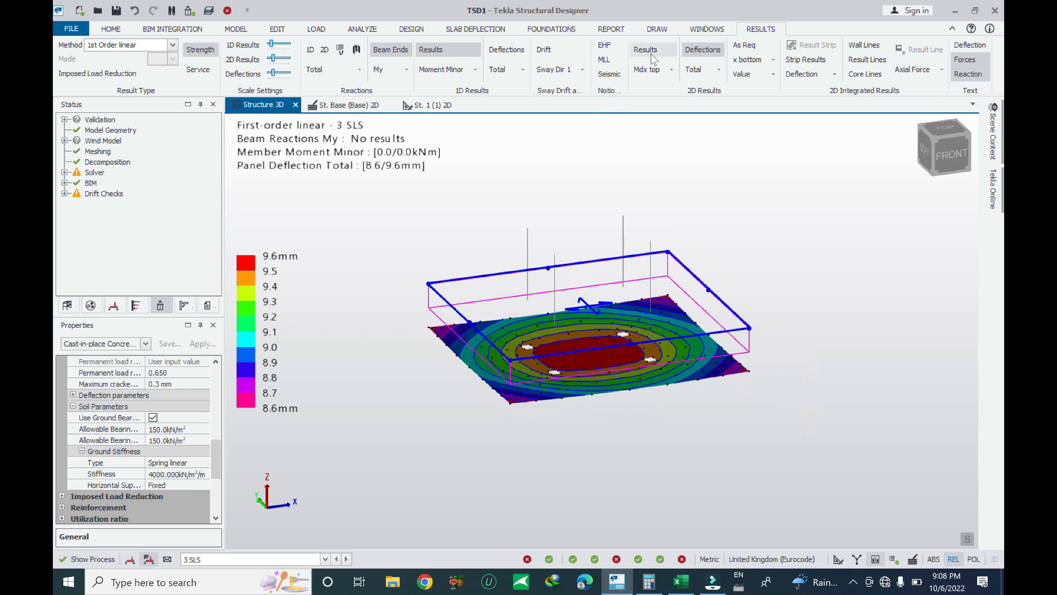
Examine the mat's 2D design moment contours in the X direction, first Mdx top and then Mdx bottom.
{"action": "left_click", "coordinate": [670, 70]}
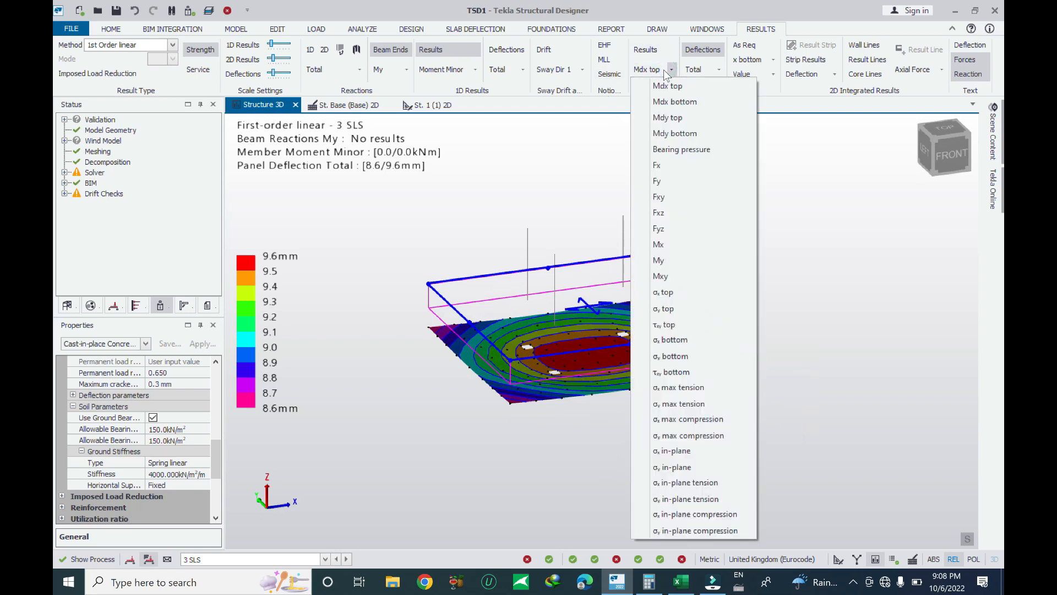
{"action": "left_click", "coordinate": [670, 85]}
{"action": "middle_click_drag", "start_coordinate": [547, 438], "coordinate": [630, 209]}
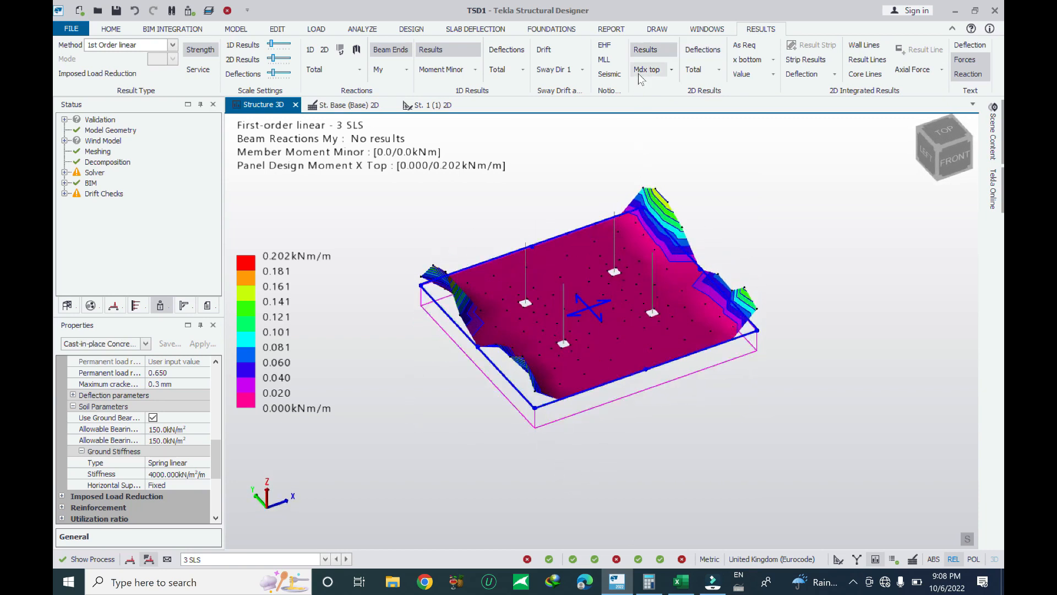
{"action": "left_click", "coordinate": [672, 70]}
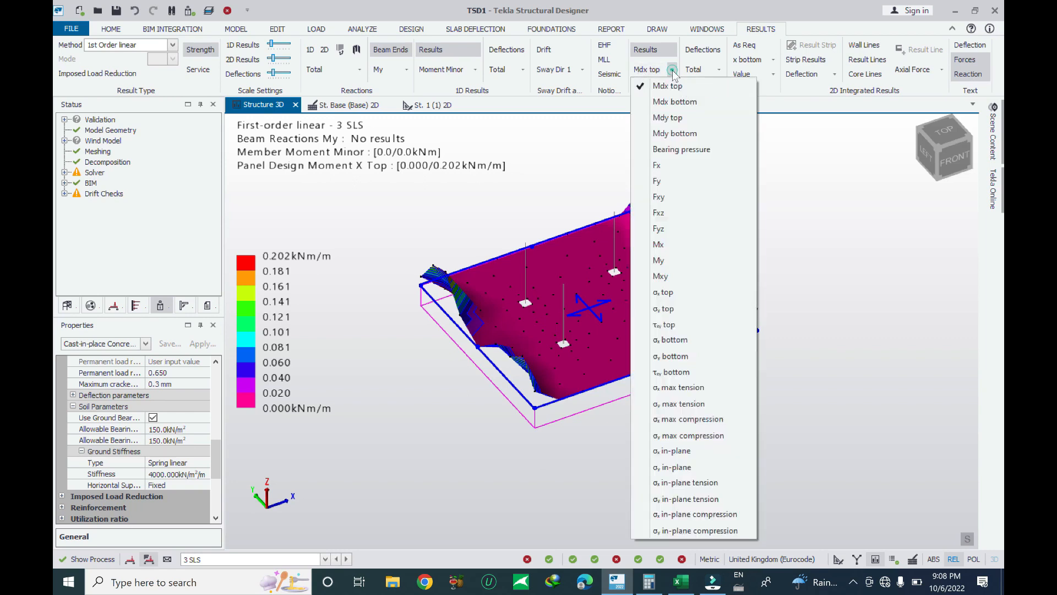
{"action": "left_click", "coordinate": [694, 103]}
{"action": "middle_click_drag", "start_coordinate": [691, 444], "coordinate": [641, 389]}
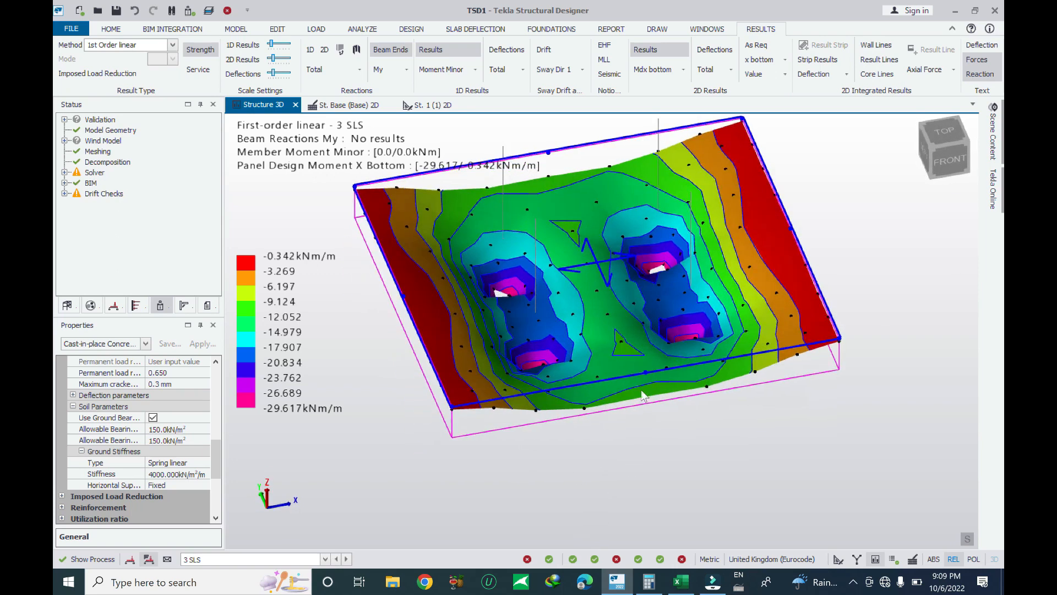
Examine the mat's 2D design moment contours in the Y direction, first Mdy top and then Mdy bottom.
{"action": "left_click", "coordinate": [683, 70]}
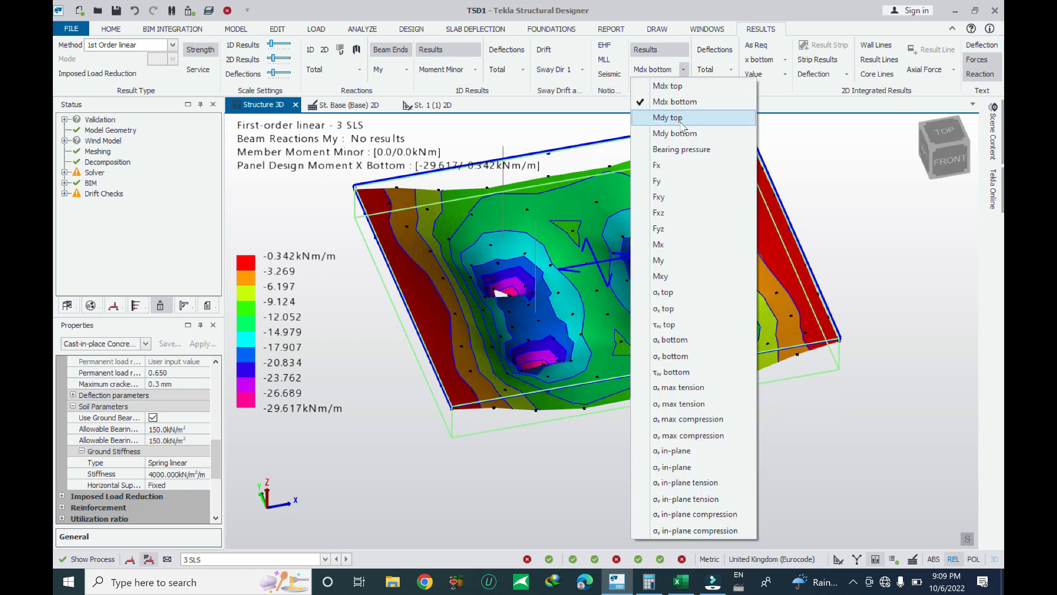
{"action": "left_click", "coordinate": [658, 124]}
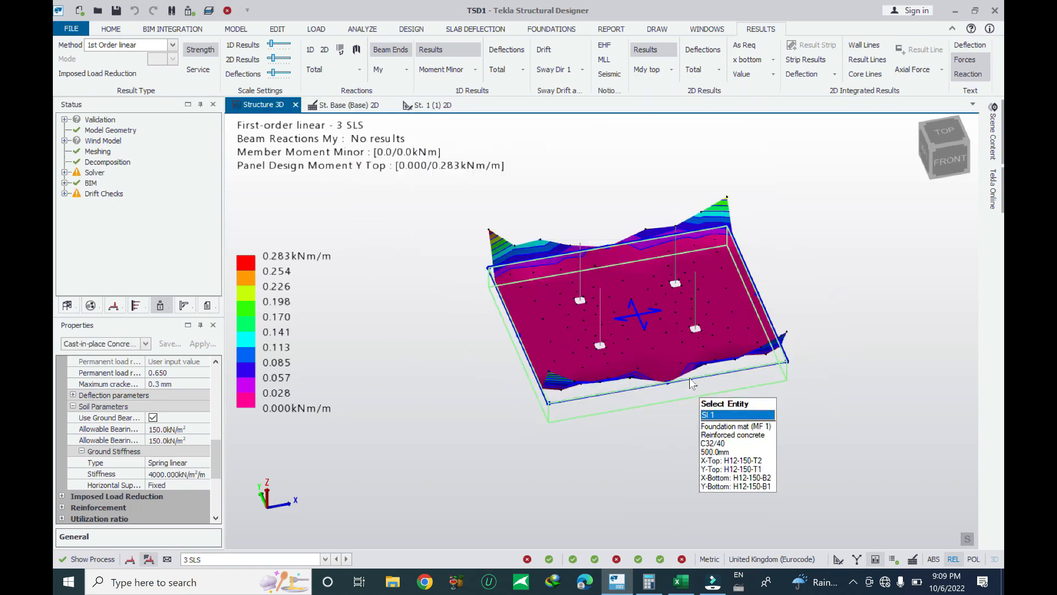
{"action": "left_click", "coordinate": [671, 70]}
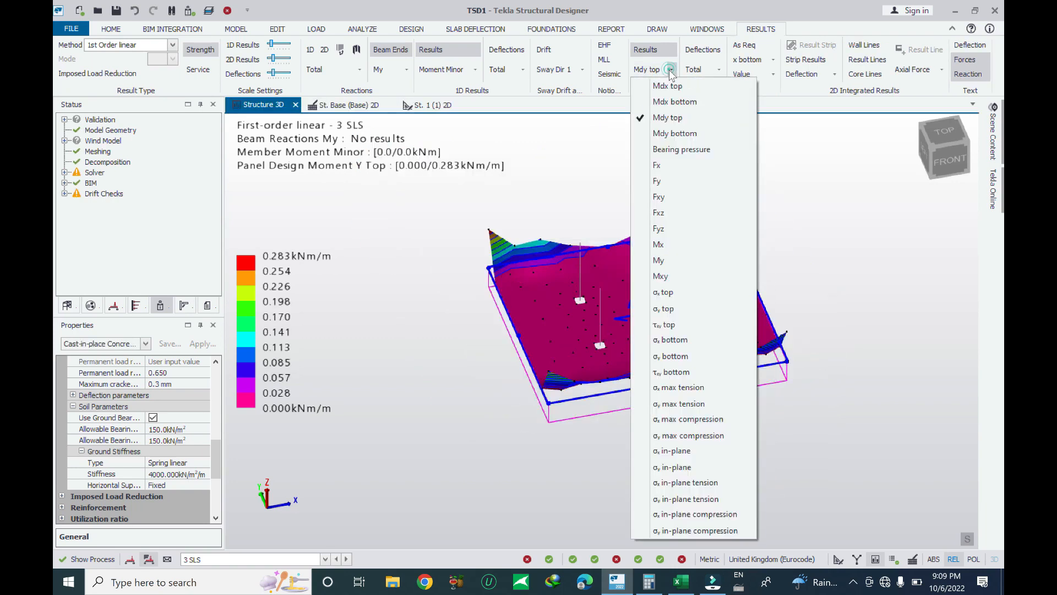
{"action": "left_click", "coordinate": [678, 131]}
{"action": "right_click_drag", "start_coordinate": [732, 414], "coordinate": [735, 499]}
{"action": "scroll", "coordinate": [801, 279], "scroll_direction": "up", "scroll_amount": 3}
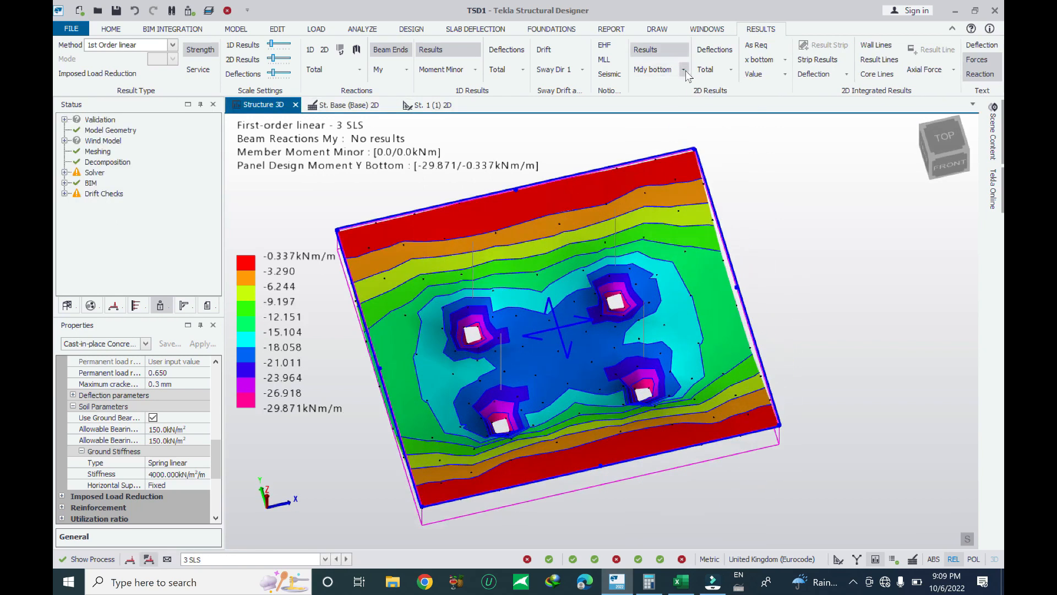
Display the mat's Bearing pressure contours and compare the pressures at its centre and corner against the legend.
{"action": "left_click", "coordinate": [684, 69]}
{"action": "left_click", "coordinate": [696, 150]}
{"action": "mouse_move", "coordinate": [764, 347]}
{"action": "right_mouse_down"}
{"action": "mouse_move", "coordinate": [785, 259]}
{"action": "mouse_move", "coordinate": [761, 342]}
{"action": "mouse_move", "coordinate": [762, 328]}
{"action": "right_mouse_up"}
{"action": "middle_click_drag", "start_coordinate": [666, 296], "coordinate": [727, 246]}
{"action": "right_click_drag", "start_coordinate": [689, 450], "coordinate": [688, 434]}
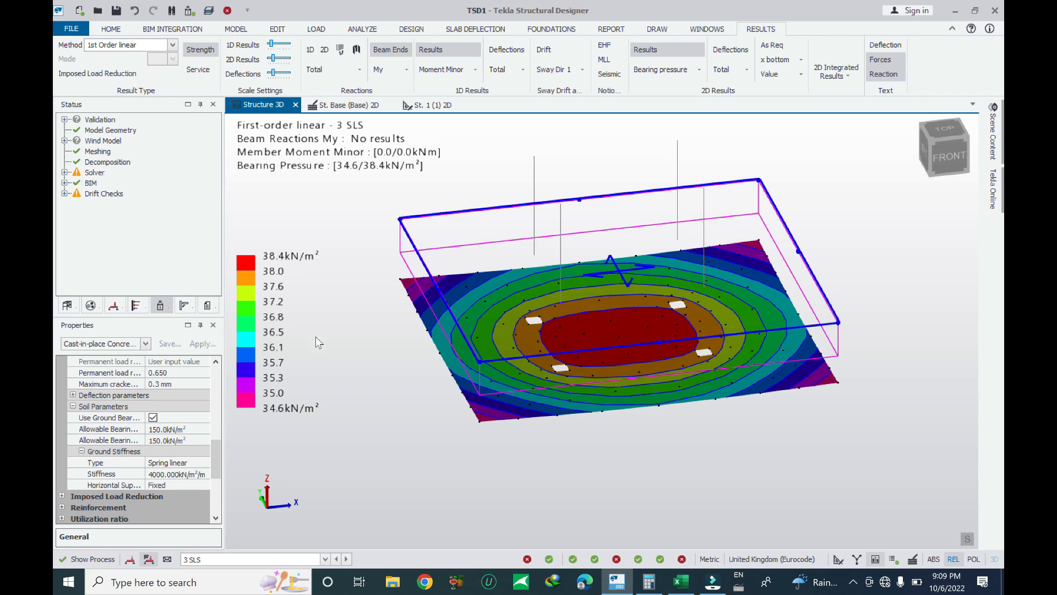
{"action": "right_click_drag", "start_coordinate": [588, 421], "coordinate": [589, 500]}
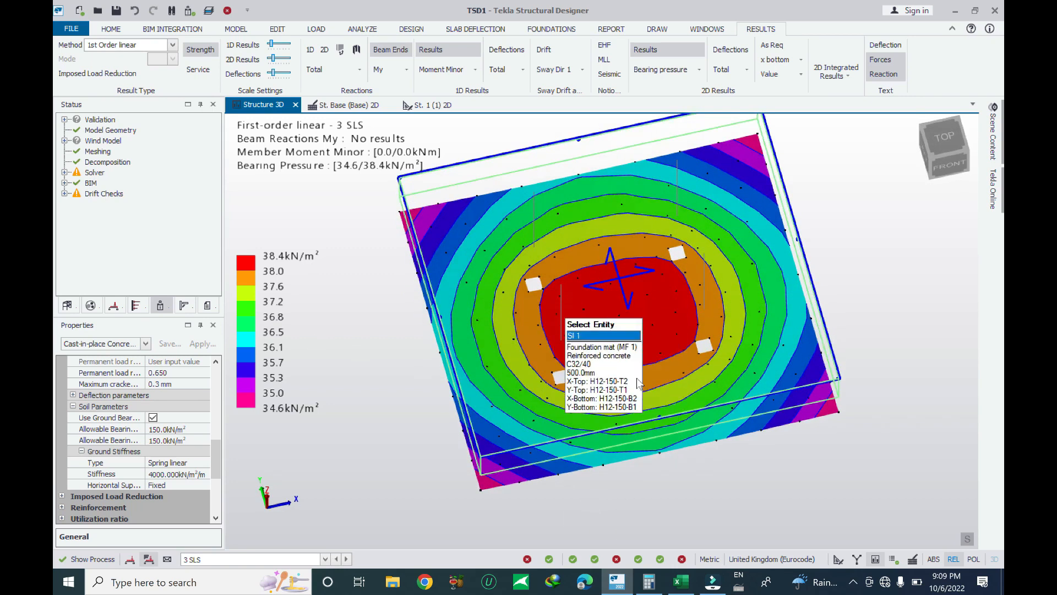
{"action": "left_click", "coordinate": [586, 293]}
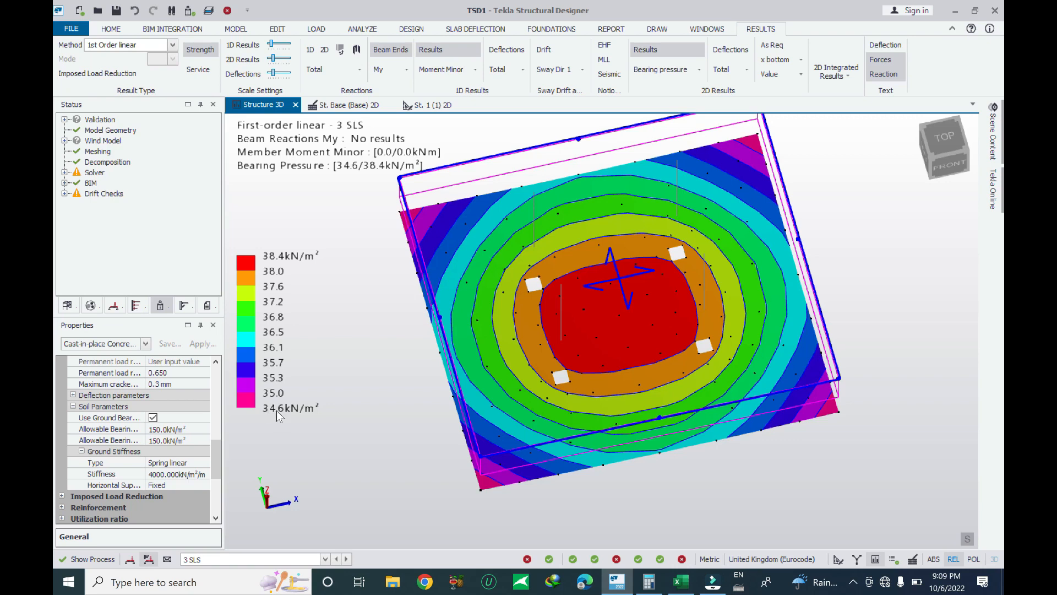
{"action": "mouse_move", "coordinate": [403, 214]}
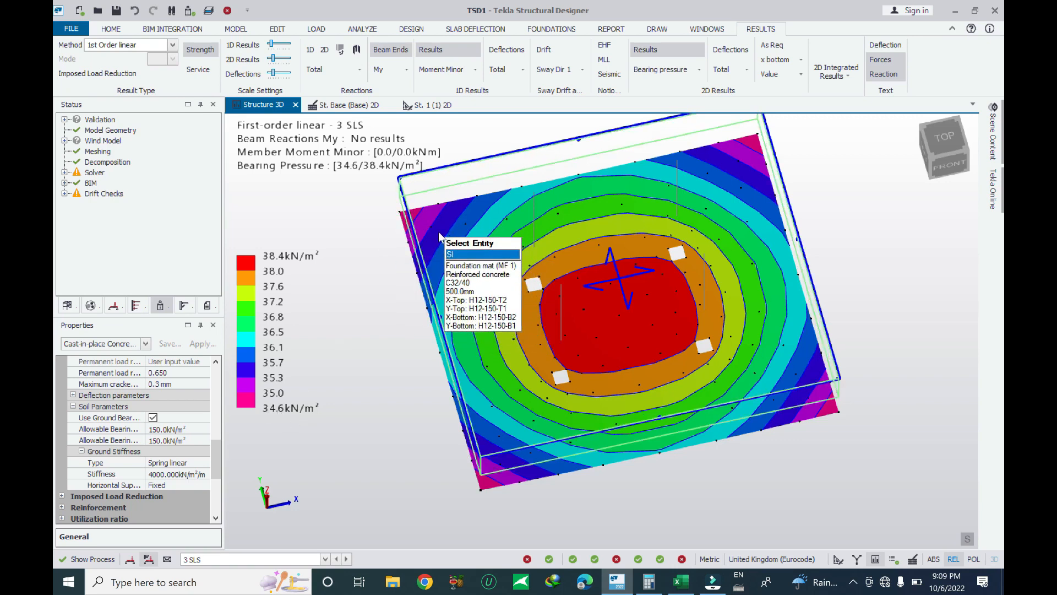
{"action": "left_click", "coordinate": [439, 233]}
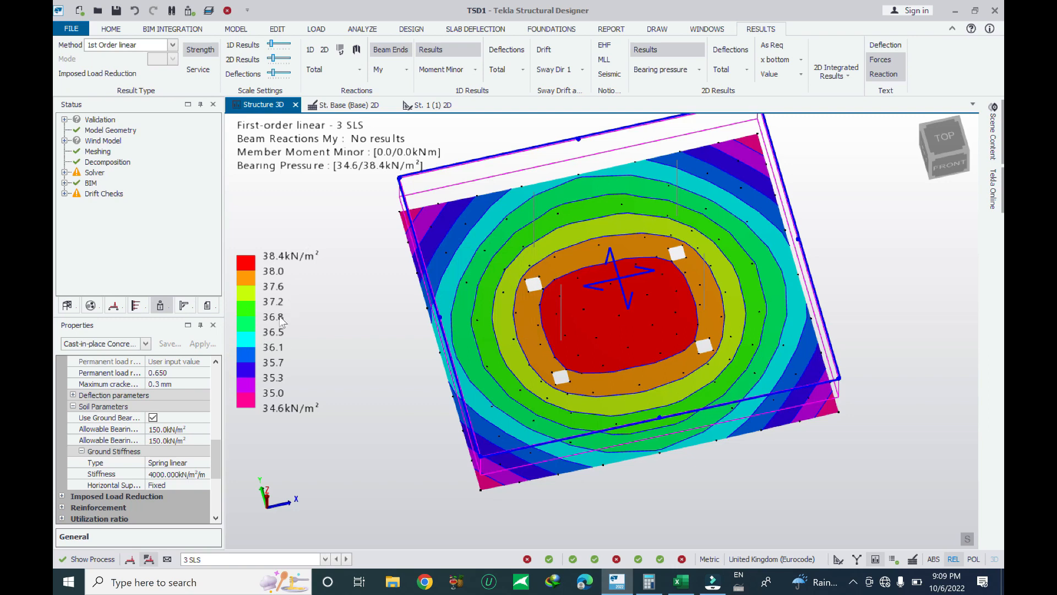
Turn on the deflection value text and display the mat's 2D Mx moment contours.
{"action": "middle_click_drag", "start_coordinate": [793, 485], "coordinate": [781, 428]}
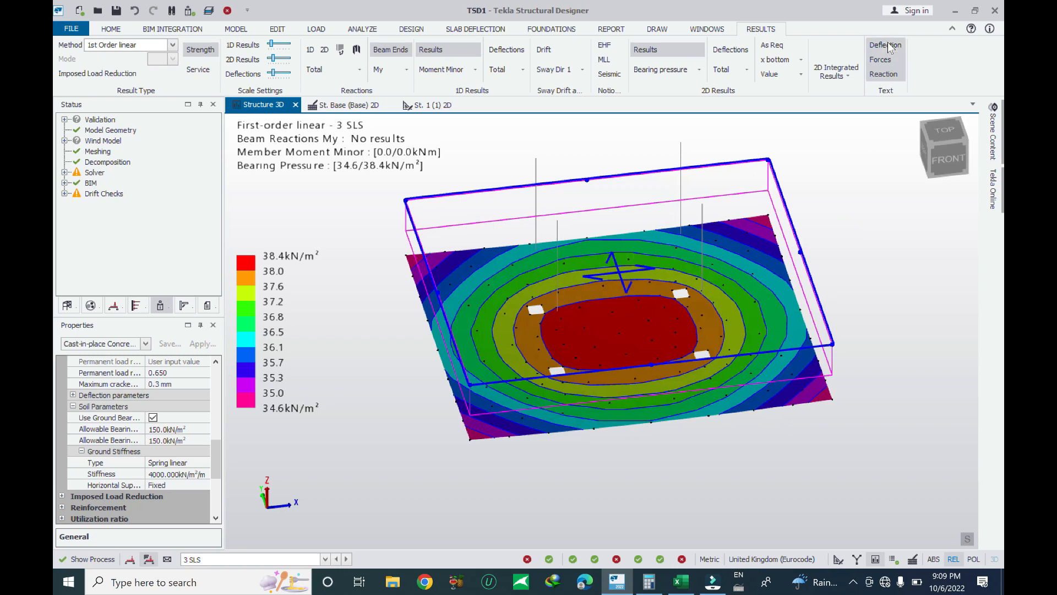
{"action": "middle_click_drag", "start_coordinate": [840, 302], "coordinate": [841, 310]}
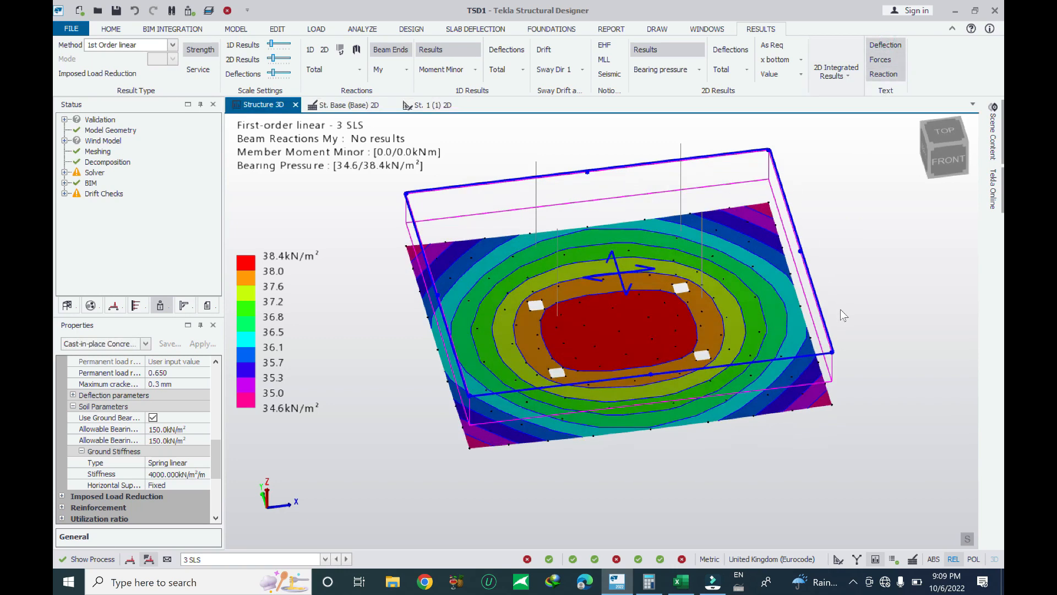
{"action": "left_click", "coordinate": [698, 69]}
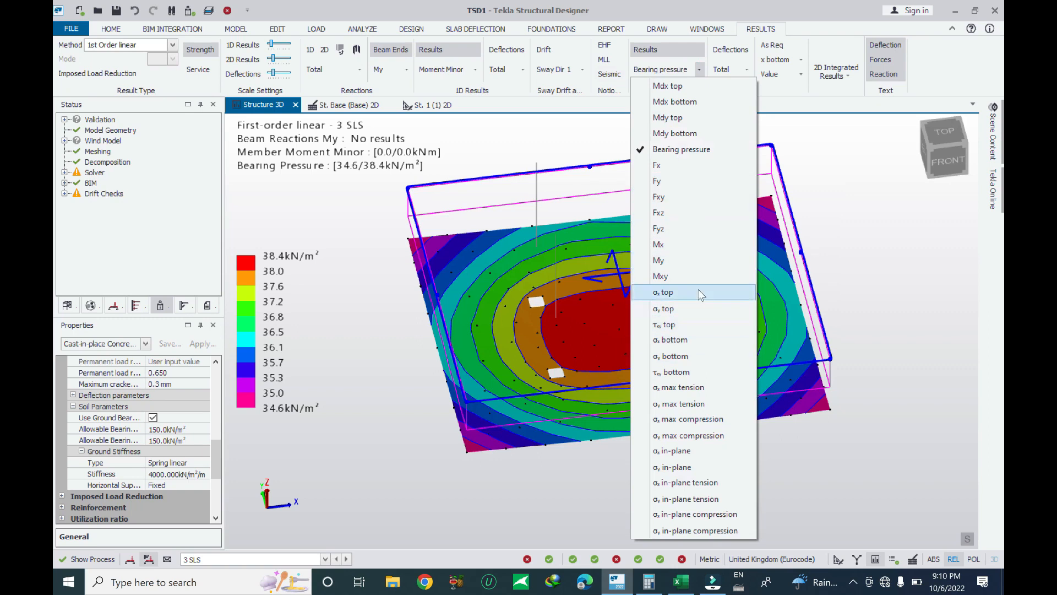
{"action": "left_click", "coordinate": [682, 245]}
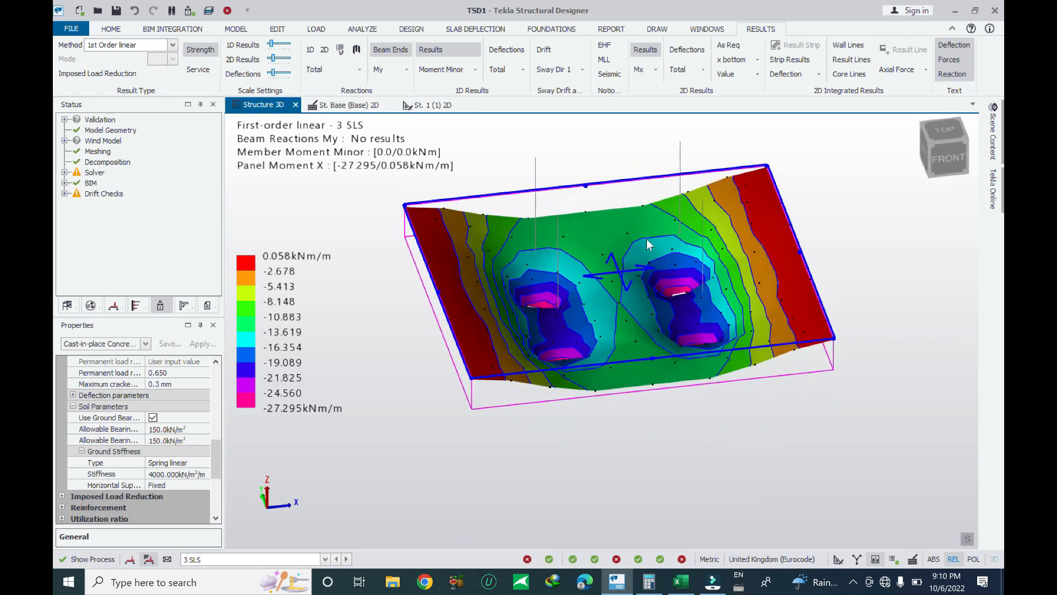
Display the mat's 2D My moment contours, then its σx top stress contours.
{"action": "left_click", "coordinate": [655, 70]}
{"action": "left_click", "coordinate": [670, 257]}
{"action": "middle_click_drag", "start_coordinate": [712, 359], "coordinate": [617, 479]}
{"action": "left_click", "coordinate": [655, 71]}
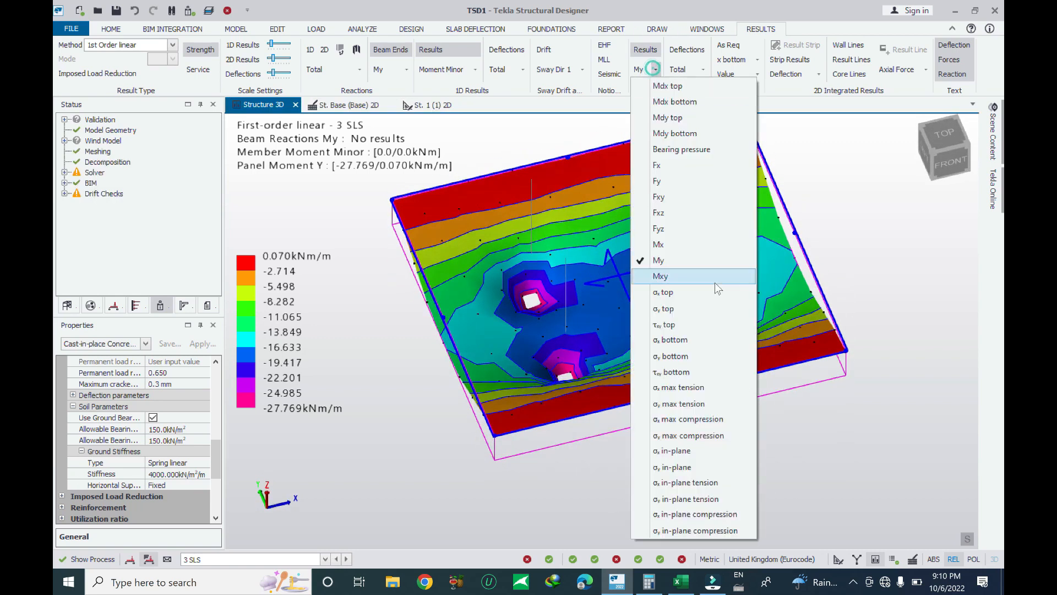
{"action": "left_click", "coordinate": [687, 298]}
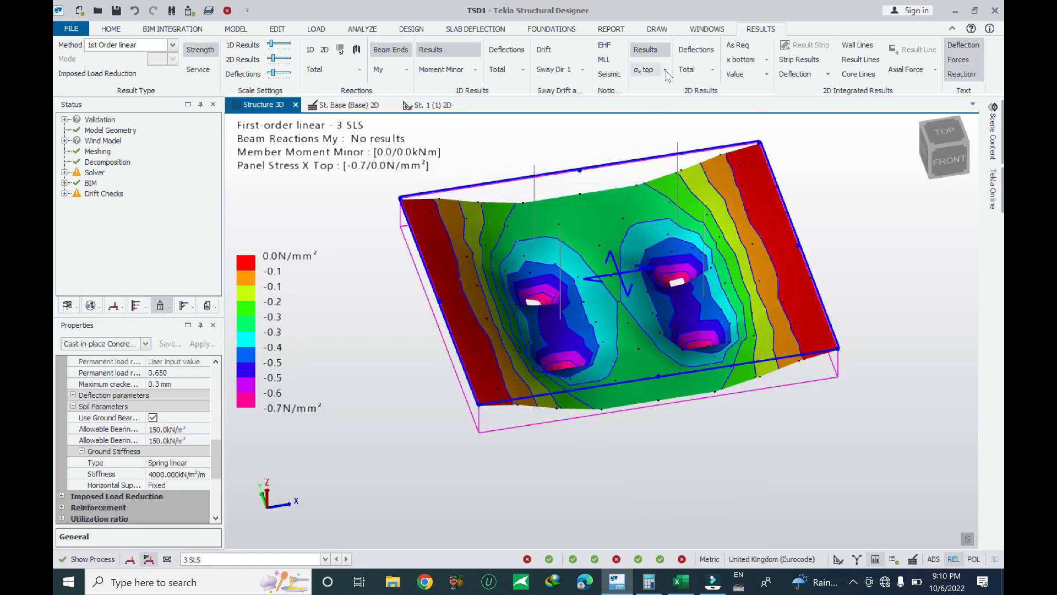
{"action": "left_click", "coordinate": [666, 70]}
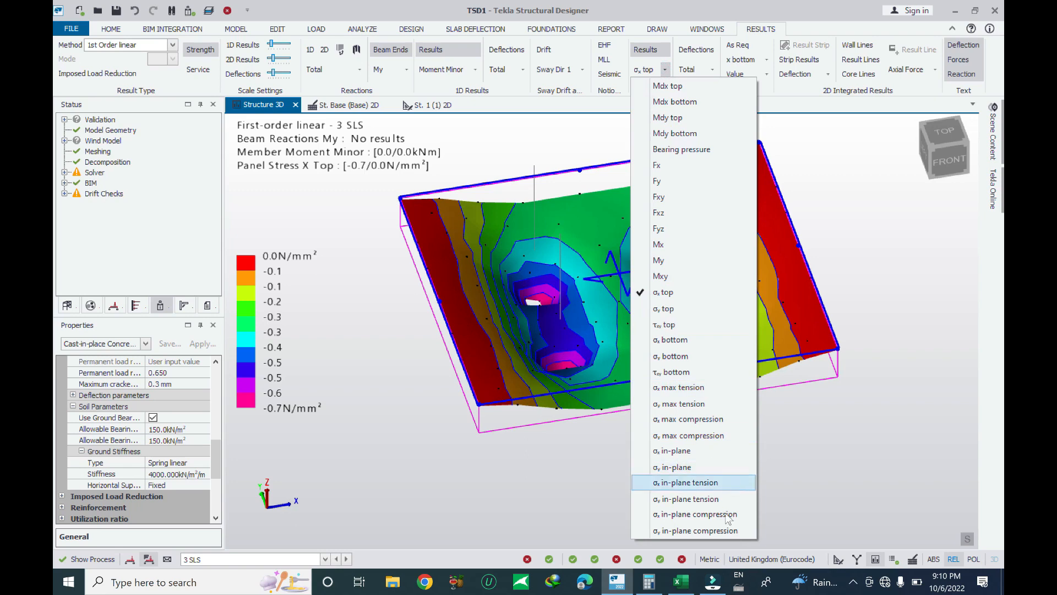
{"action": "left_click", "coordinate": [729, 17]}
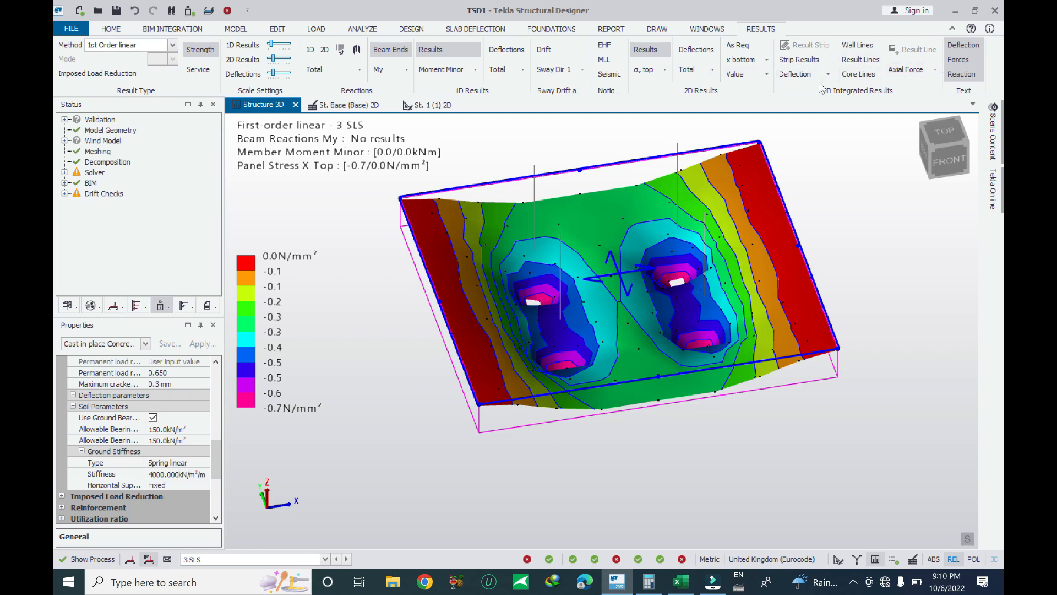
Display the mat's required reinforcement (As Req) contours in the X direction, first x bottom and then x top.
{"action": "left_click", "coordinate": [752, 46]}
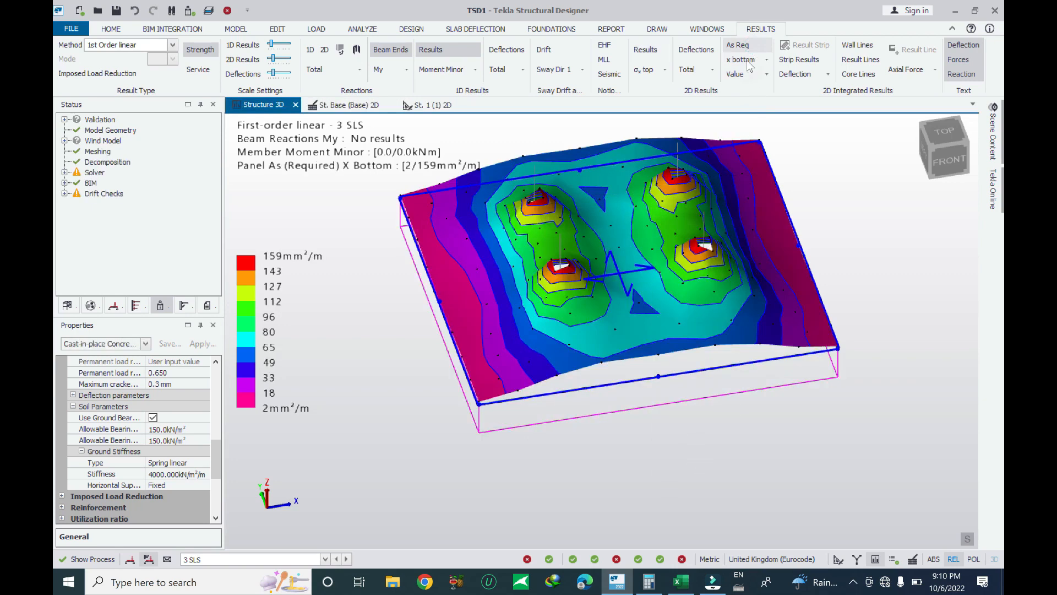
{"action": "mouse_move", "coordinate": [765, 357]}
{"action": "mouse_move", "coordinate": [778, 381]}
{"action": "right_mouse_down"}
{"action": "mouse_move", "coordinate": [735, 455]}
{"action": "mouse_move", "coordinate": [759, 331]}
{"action": "mouse_move", "coordinate": [792, 380]}
{"action": "mouse_move", "coordinate": [770, 407]}
{"action": "mouse_move", "coordinate": [738, 382]}
{"action": "mouse_move", "coordinate": [769, 368]}
{"action": "right_mouse_up"}
{"action": "middle_click_drag", "start_coordinate": [671, 358], "coordinate": [674, 406]}
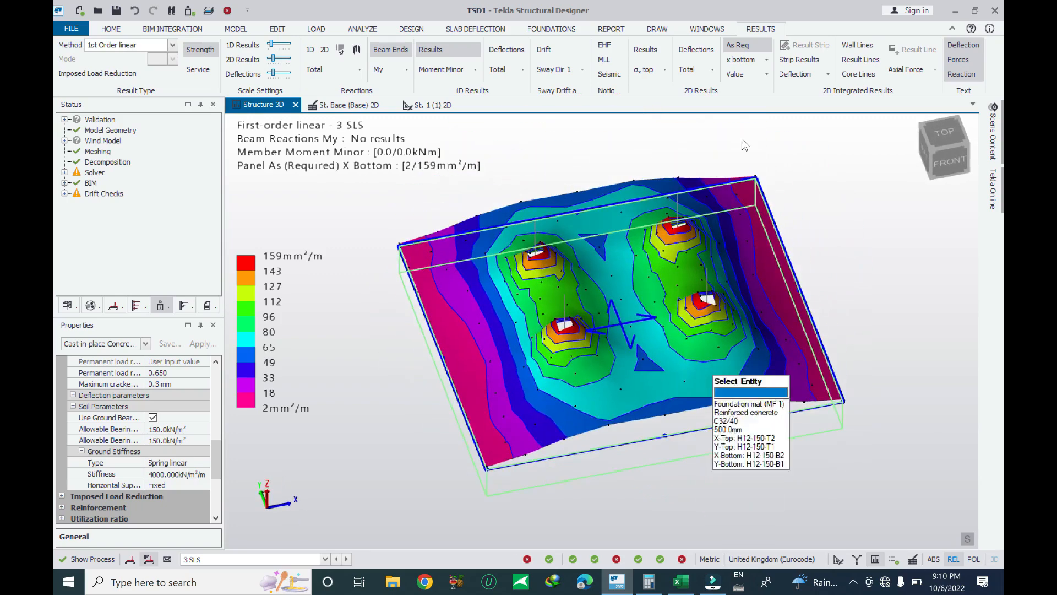
{"action": "left_click", "coordinate": [767, 60]}
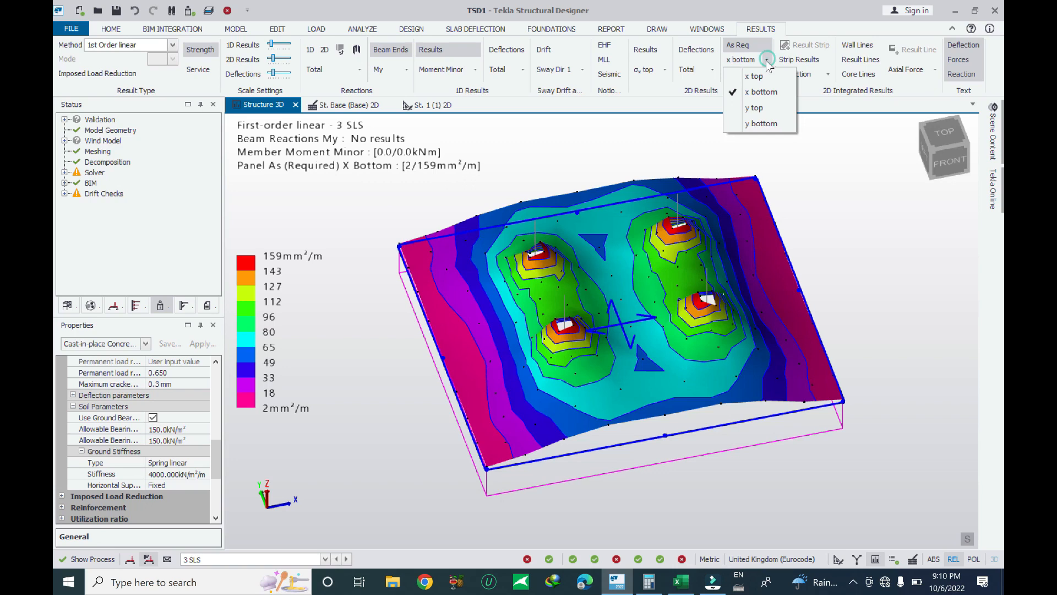
{"action": "left_click", "coordinate": [763, 76]}
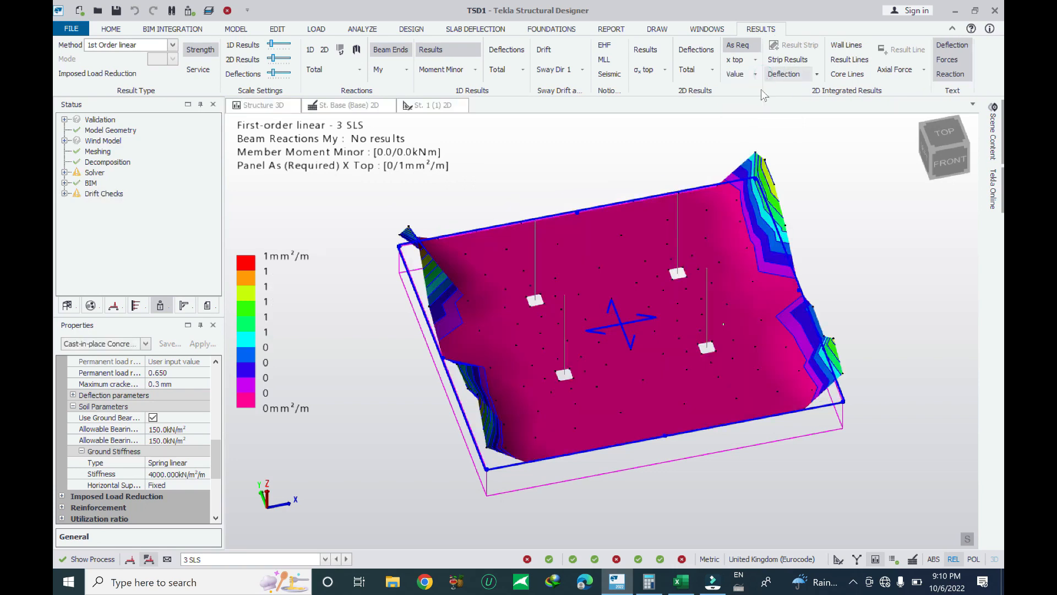
Display the mat's required reinforcement contours in the Y direction, first y top and then y bottom.
{"action": "left_click", "coordinate": [757, 60]}
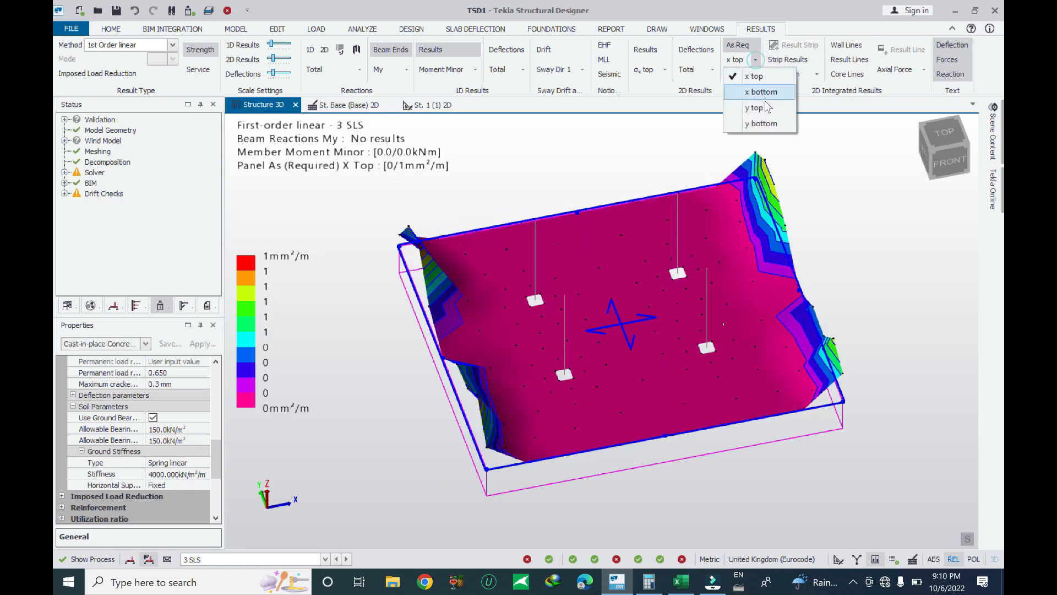
{"action": "left_click", "coordinate": [759, 116]}
{"action": "left_click", "coordinate": [756, 60]}
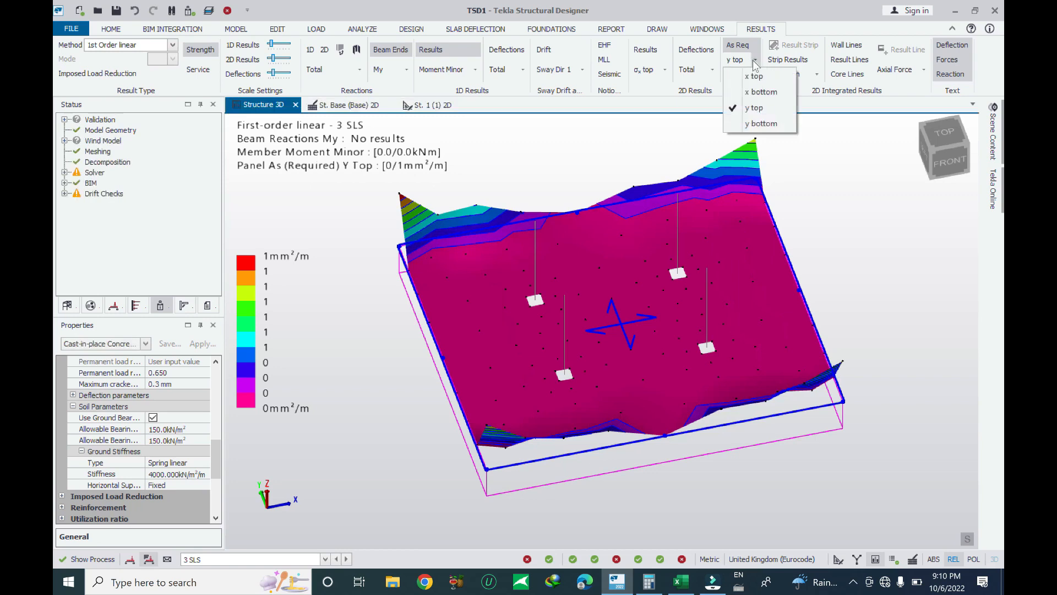
{"action": "left_click", "coordinate": [757, 130]}
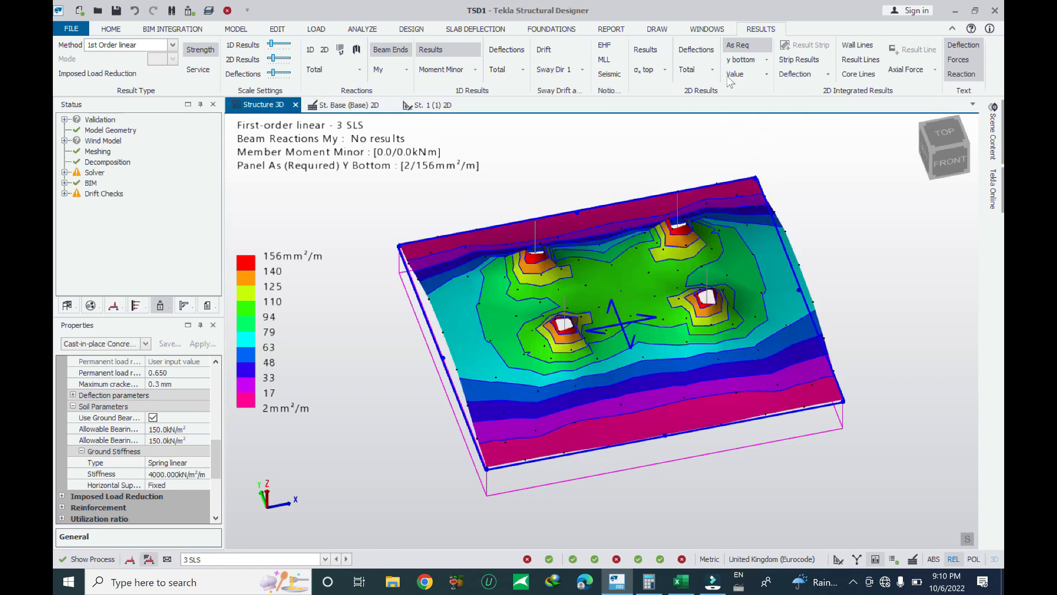
Switch the required reinforcement display to Pass/Fail and check the y bottom, x top, x bottom and y top layers.
{"action": "left_click", "coordinate": [766, 75]}
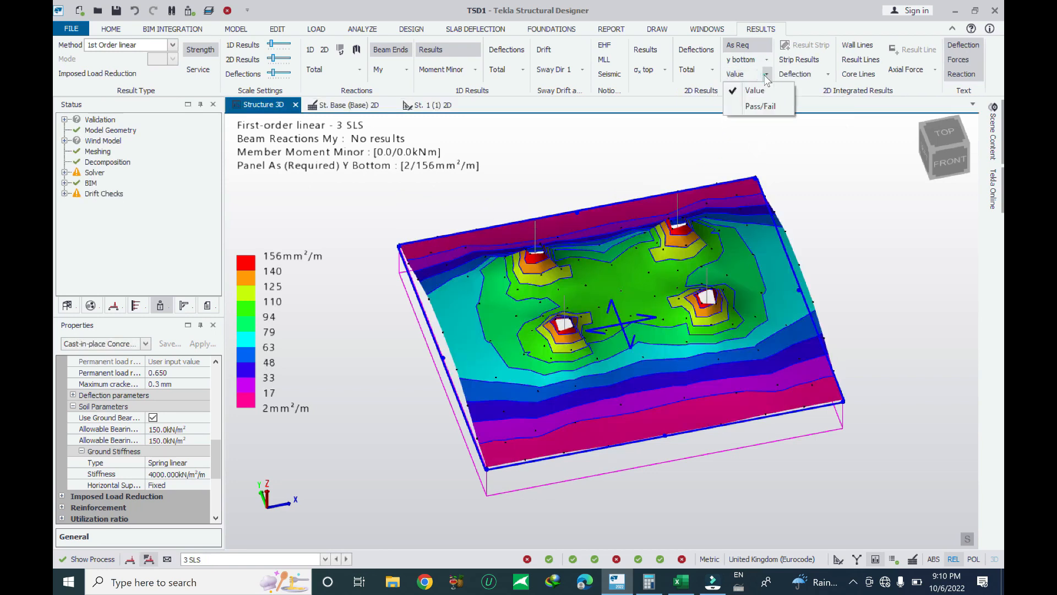
{"action": "left_click", "coordinate": [762, 106]}
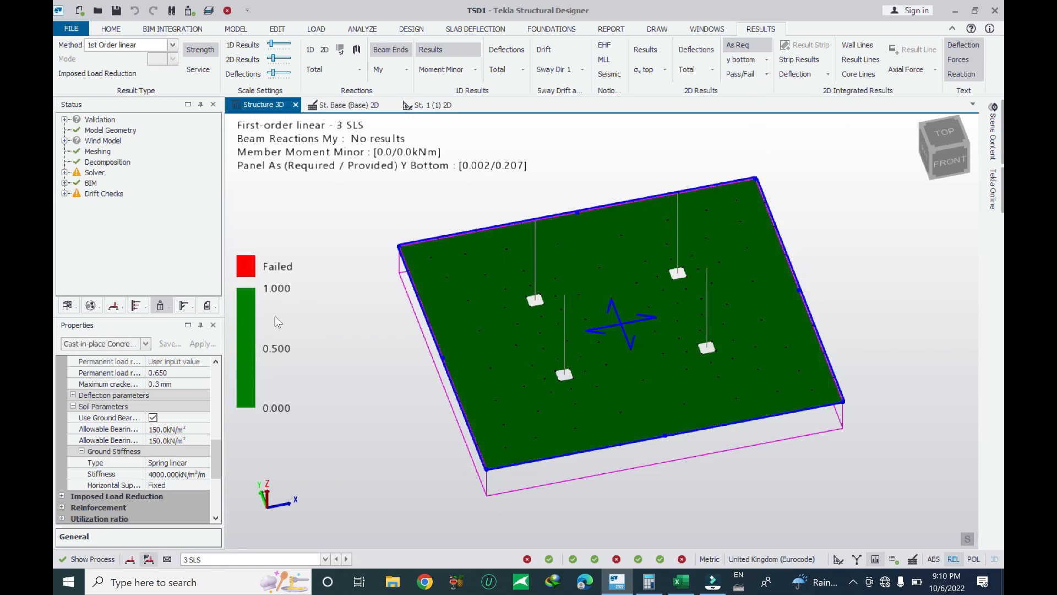
{"action": "left_click", "coordinate": [767, 60]}
{"action": "left_click", "coordinate": [763, 69]}
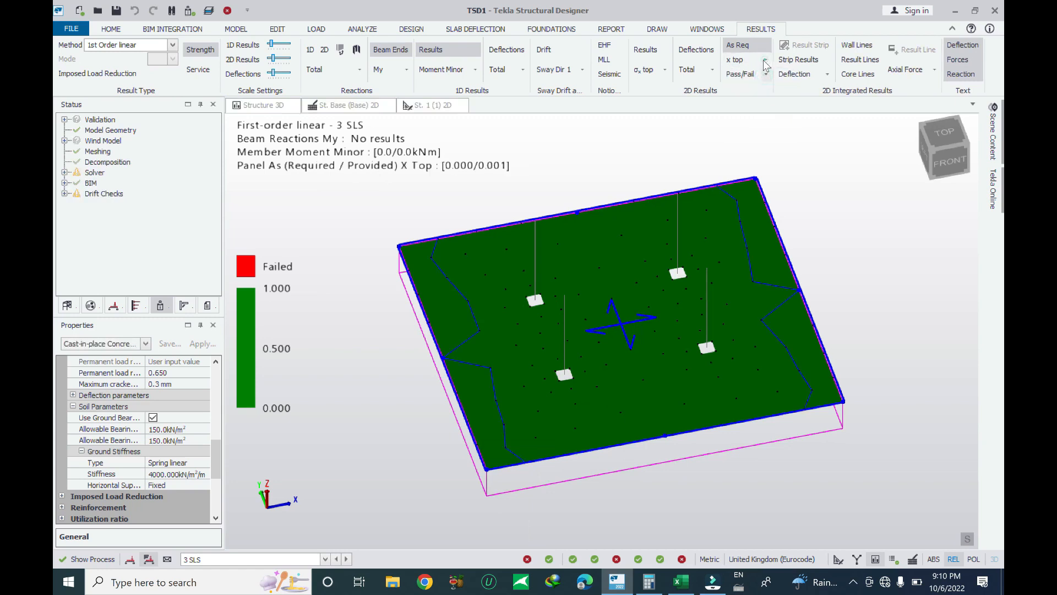
{"action": "left_click", "coordinate": [765, 60]}
{"action": "left_click", "coordinate": [761, 93]}
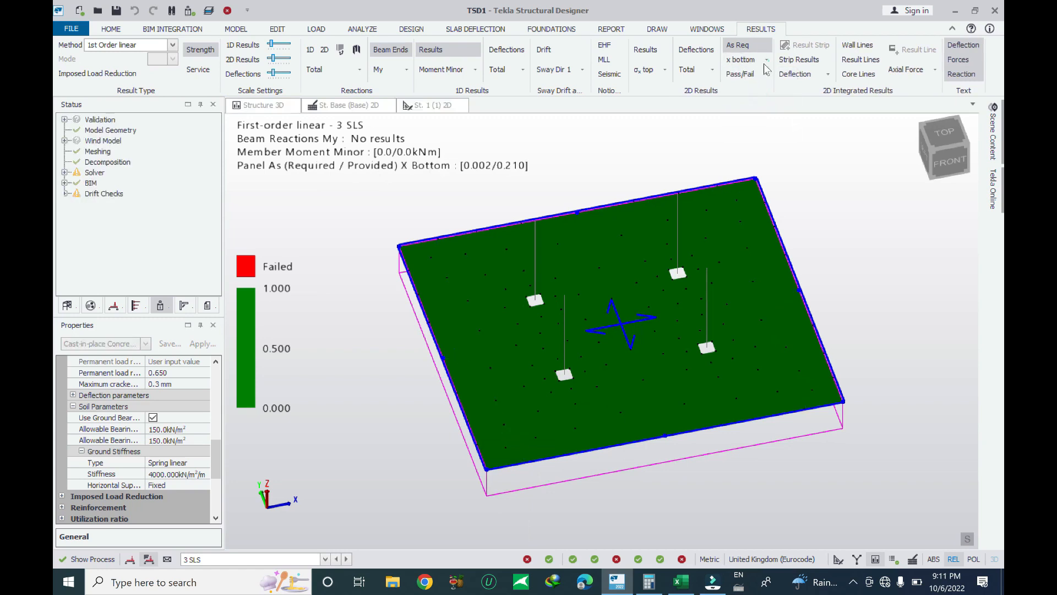
{"action": "left_click", "coordinate": [766, 60]}
{"action": "left_click", "coordinate": [761, 106]}
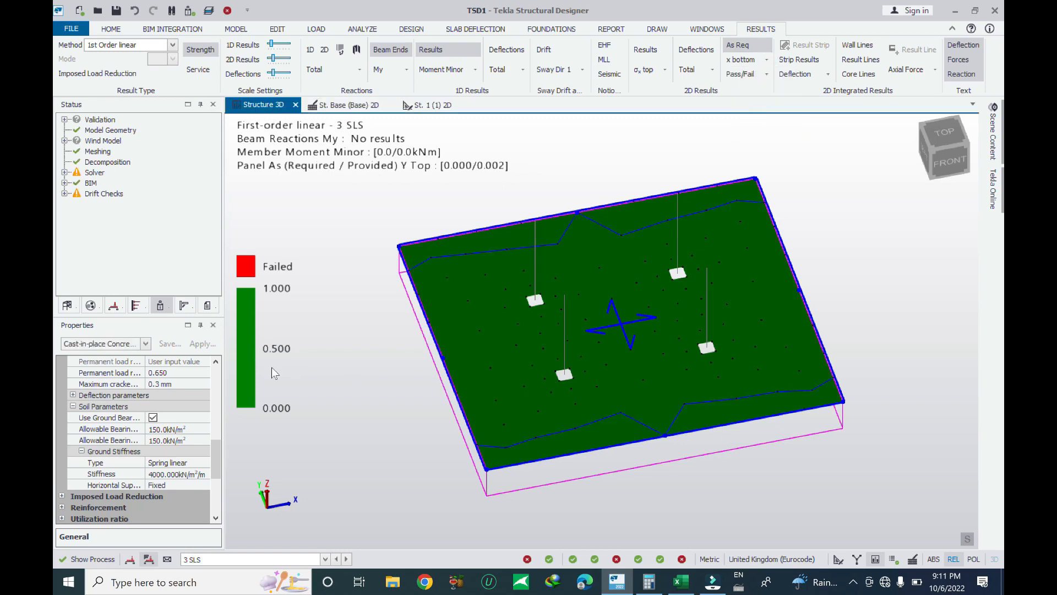
Return the required reinforcement display to Value and examine the y top contours around the mat's edges.
{"action": "left_click", "coordinate": [765, 74]}
{"action": "left_click", "coordinate": [760, 88]}
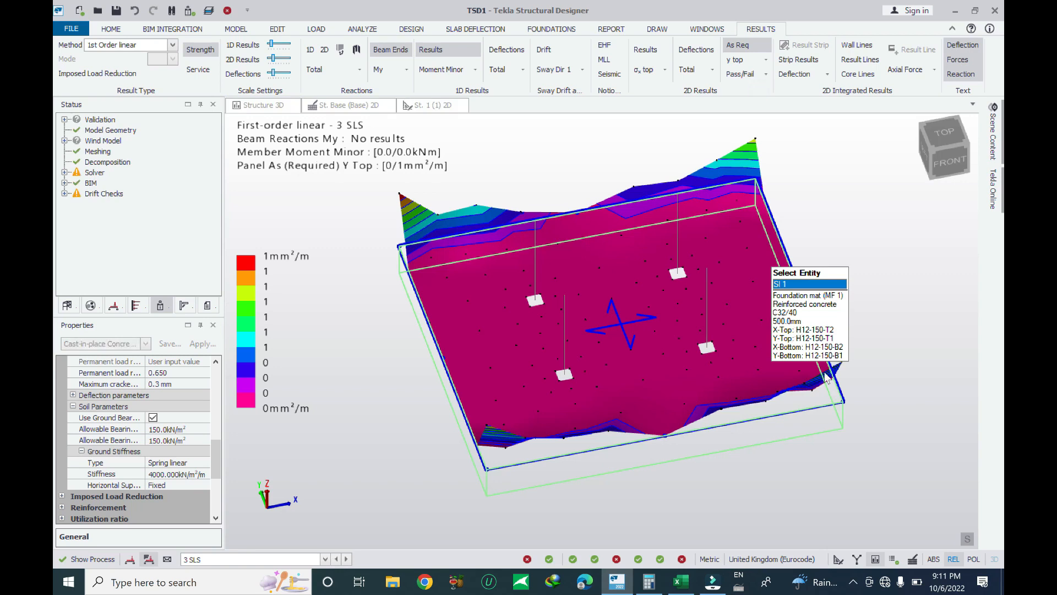
{"action": "mouse_move", "coordinate": [790, 456]}
{"action": "right_mouse_down"}
{"action": "mouse_move", "coordinate": [800, 431]}
{"action": "mouse_move", "coordinate": [797, 445]}
{"action": "right_mouse_up"}
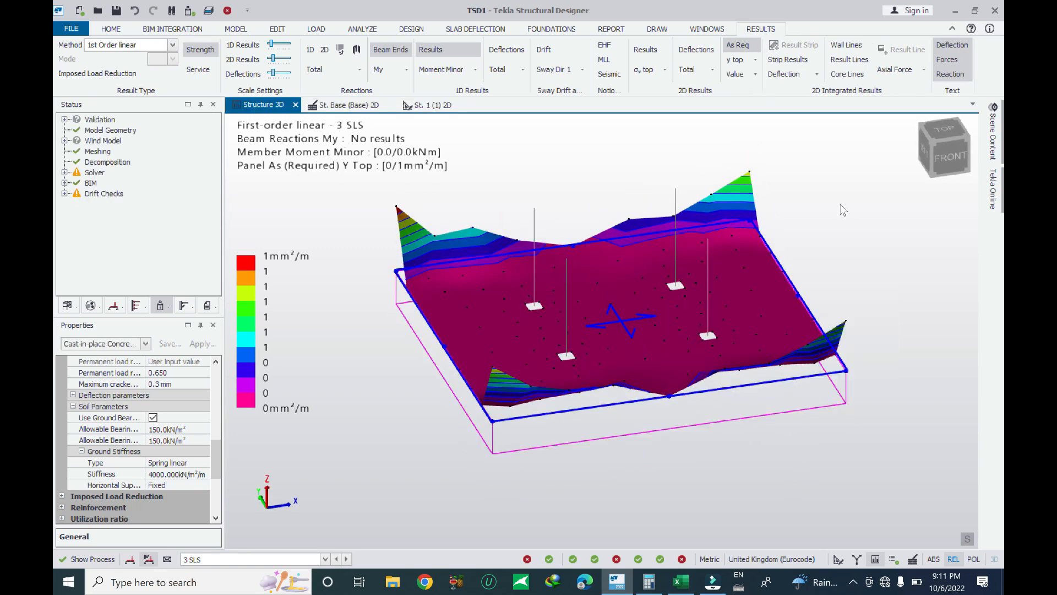
{"action": "right_click_drag", "start_coordinate": [831, 211], "coordinate": [807, 211]}
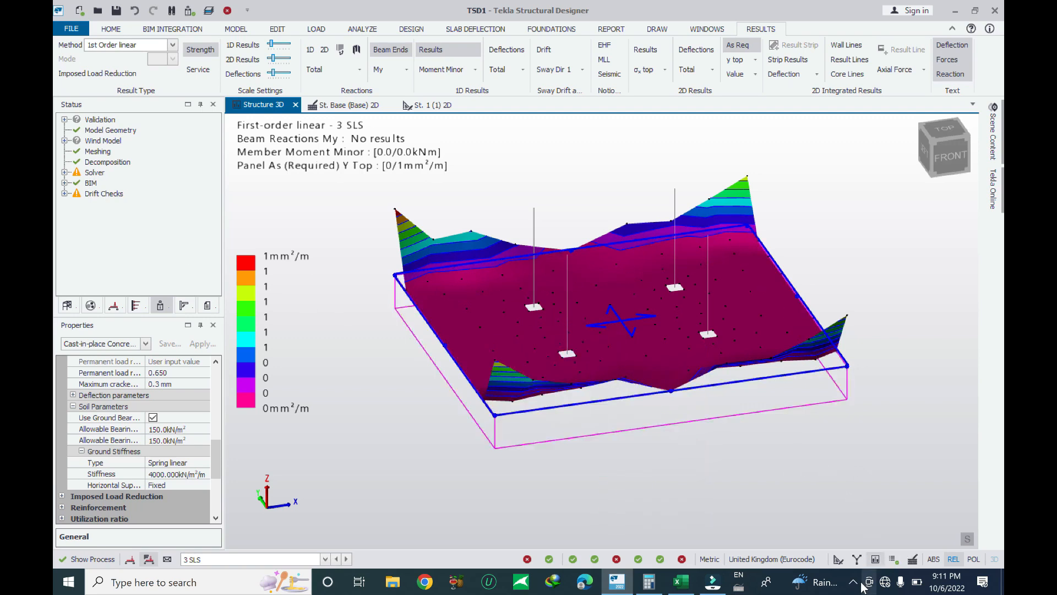
{"action": "middle_click_drag", "start_coordinate": [752, 417], "coordinate": [641, 461]}
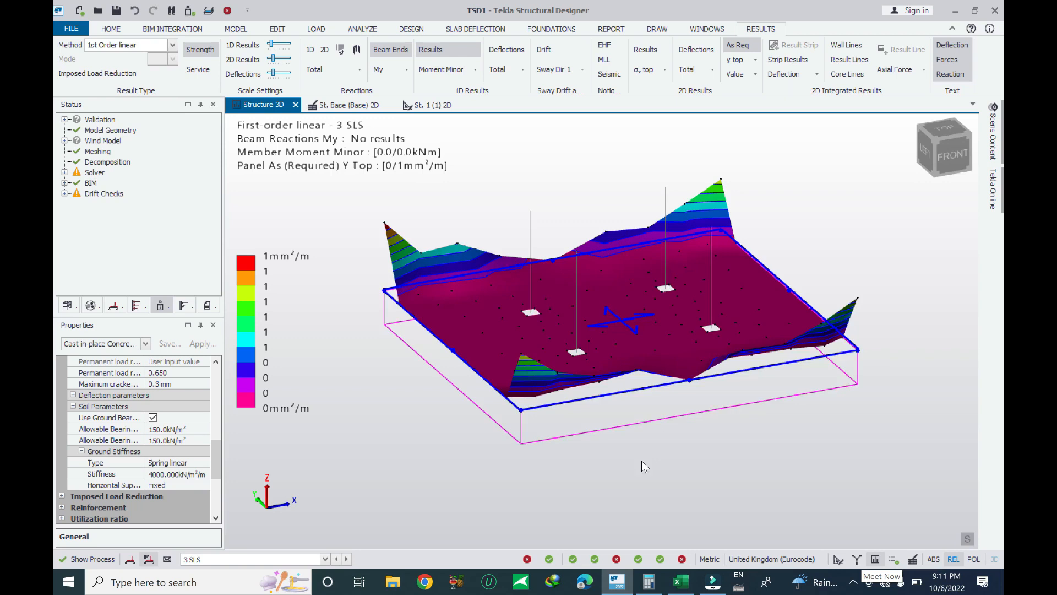
{"action": "mouse_move", "coordinate": [583, 445]}
{"action": "middle_click_drag", "start_coordinate": [583, 444], "coordinate": [586, 469]}
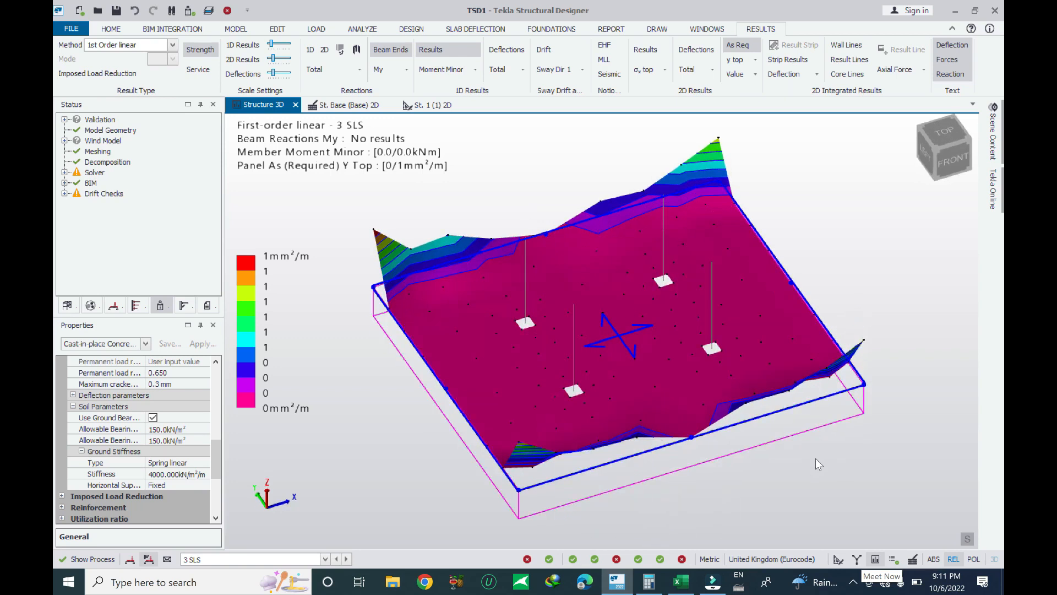
{"action": "left_click", "coordinate": [852, 582]}
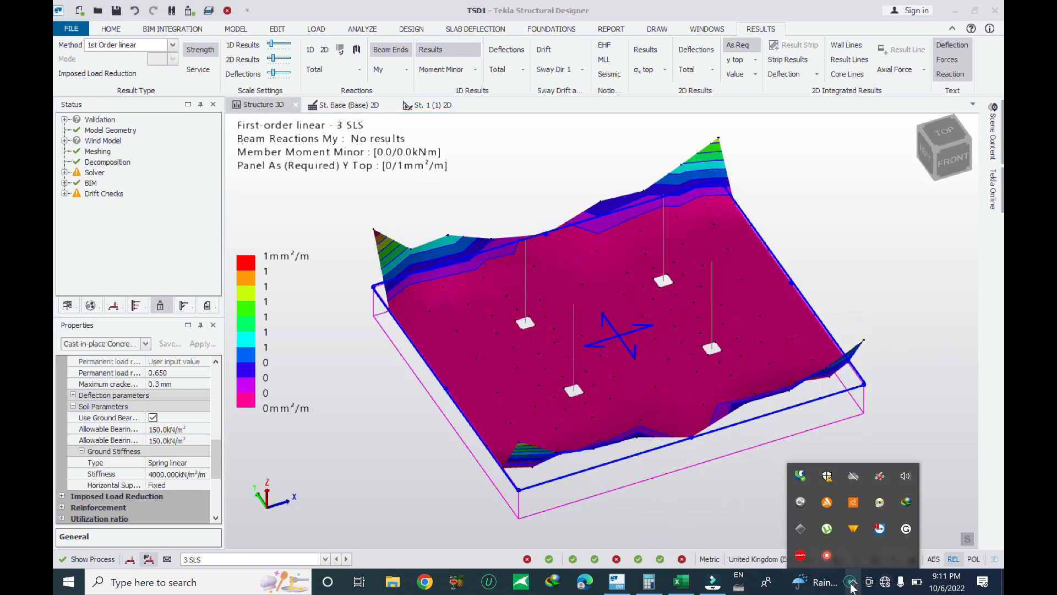
{"action": "right_click", "coordinate": [826, 553]}
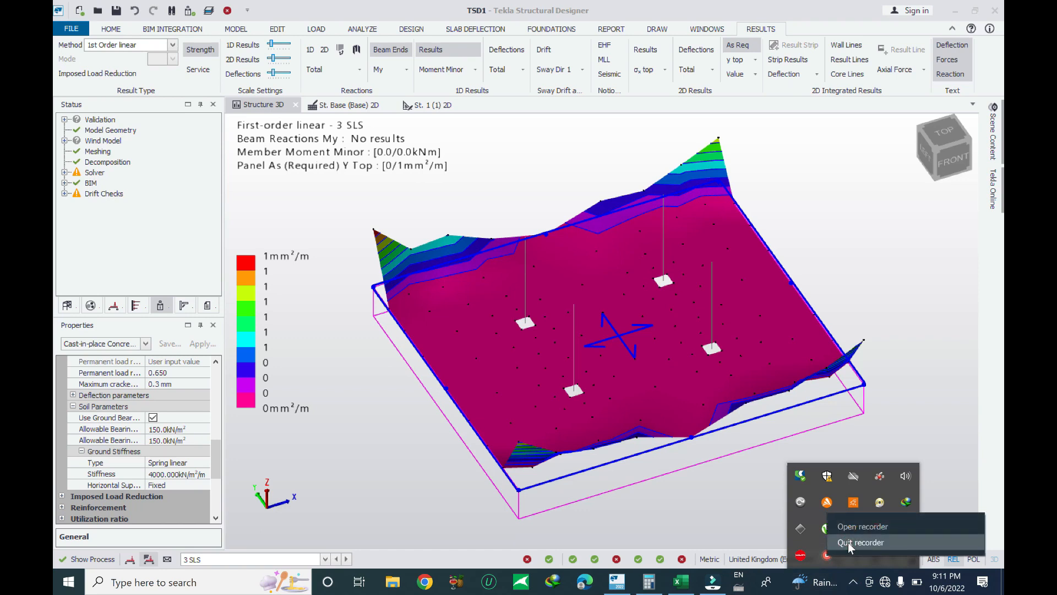
{"action": "left_click", "coordinate": [678, 490]}
Return to the structural view, generate the mat panel's member report, read its reinforcement and bearing pressure summaries, and close it.
{"action": "scroll", "coordinate": [477, 299], "scroll_direction": "down", "scroll_amount": 3}
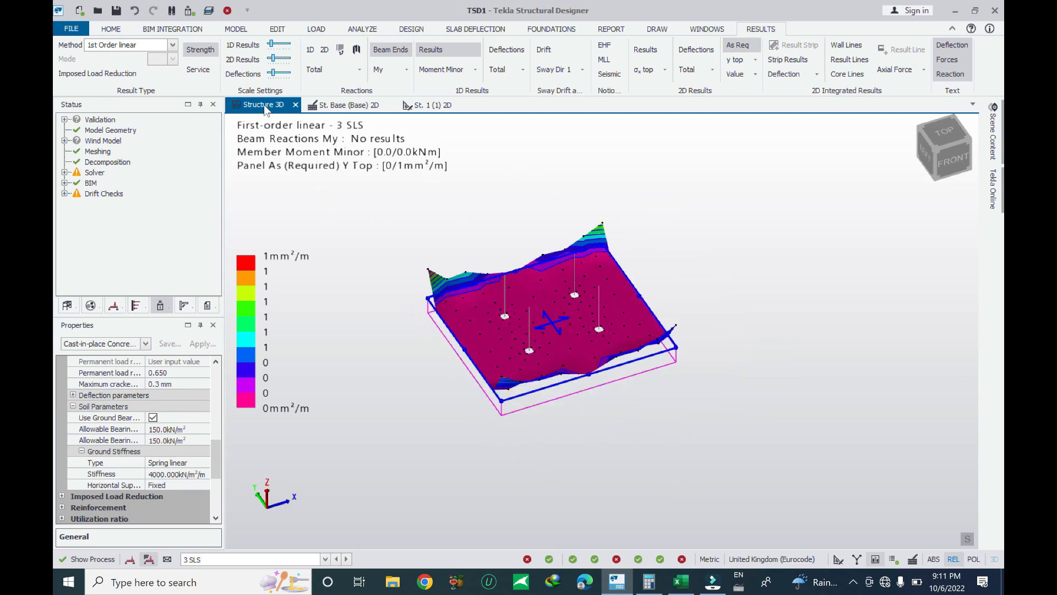
{"action": "left_click", "coordinate": [838, 559]}
{"action": "right_click", "coordinate": [599, 369]}
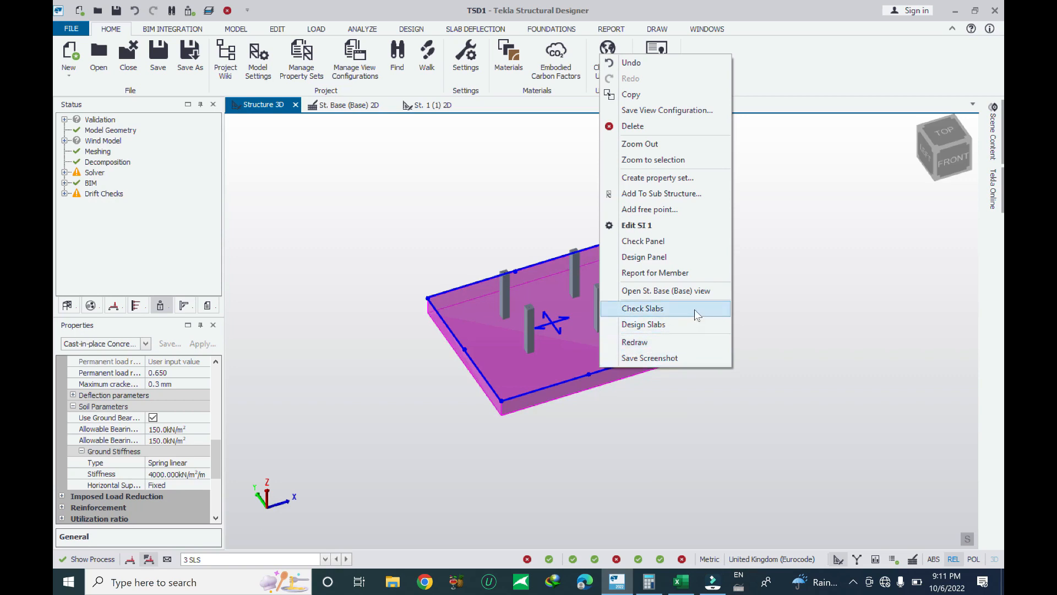
{"action": "left_click", "coordinate": [664, 281]}
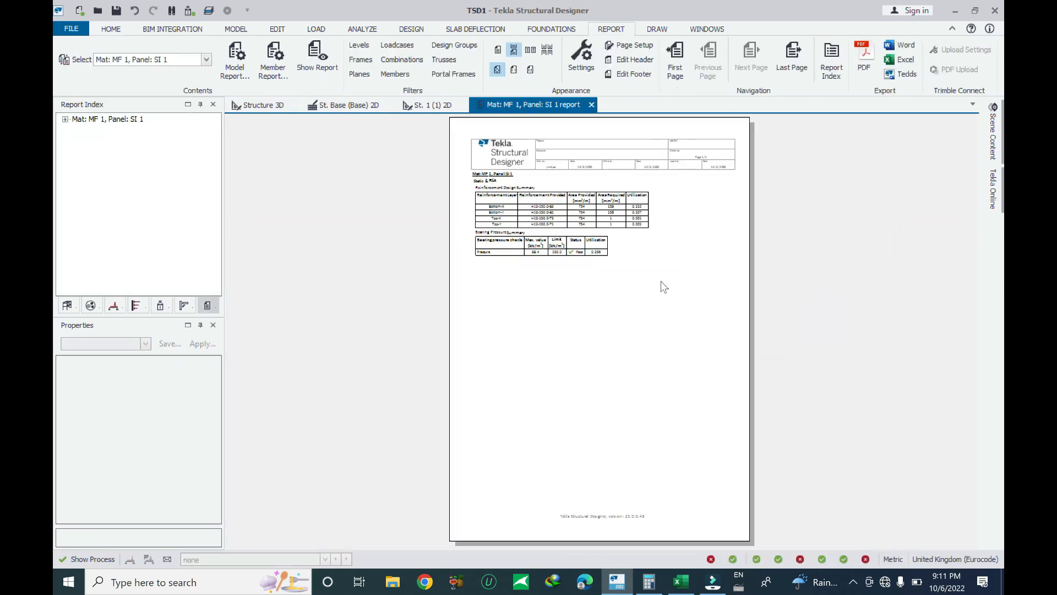
{"action": "scroll", "coordinate": [612, 236], "scroll_direction": "up", "scroll_amount": 4, "text": "ctrl"}
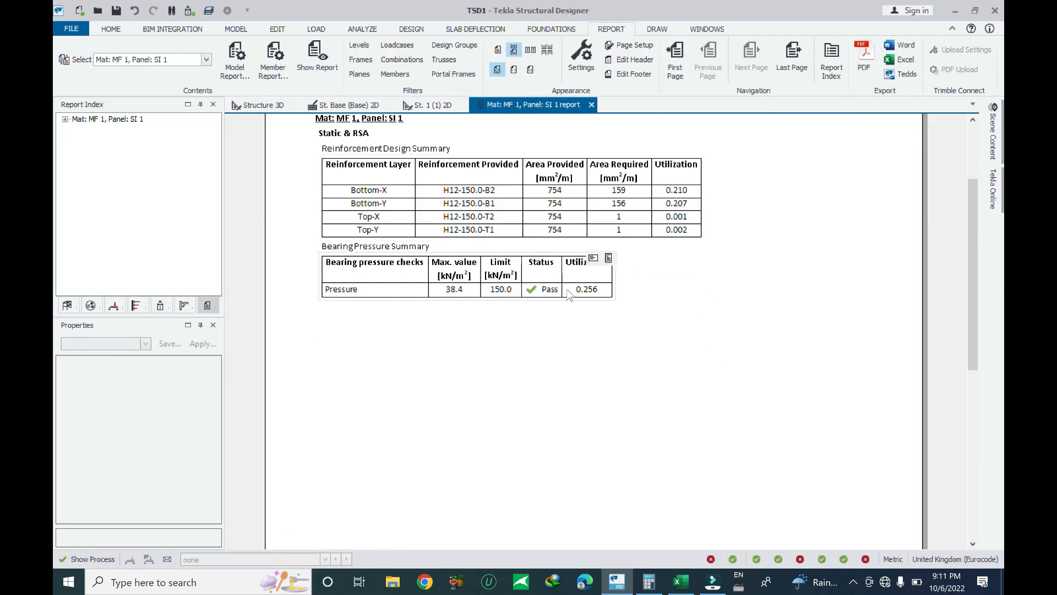
{"action": "scroll", "coordinate": [568, 290], "scroll_direction": "up", "scroll_amount": 3}
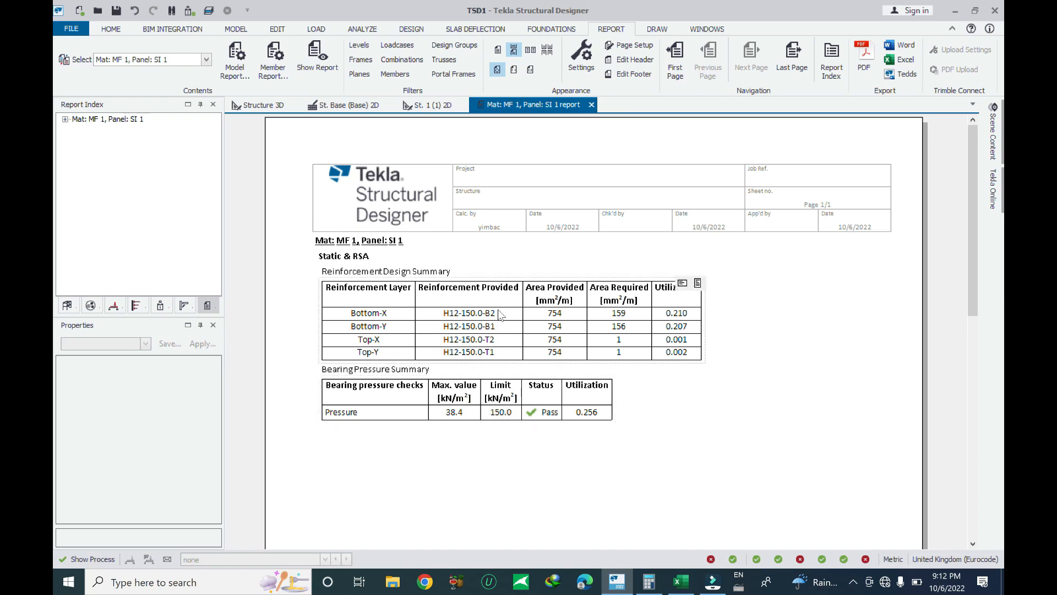
{"action": "left_click", "coordinate": [591, 105]}
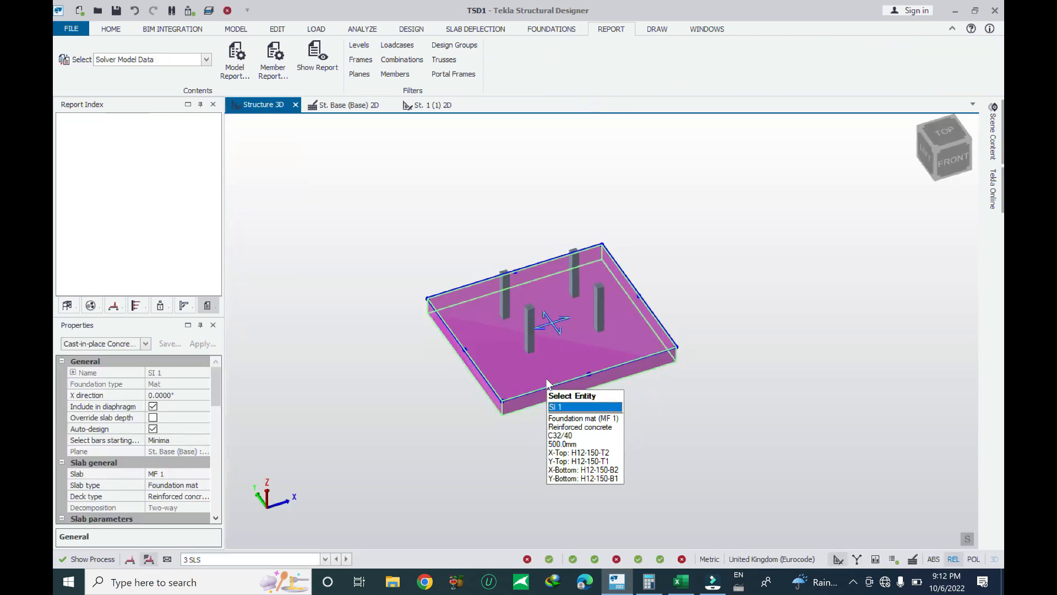
{"action": "left_click", "coordinate": [557, 384]}
{"action": "right_click", "coordinate": [557, 384]}
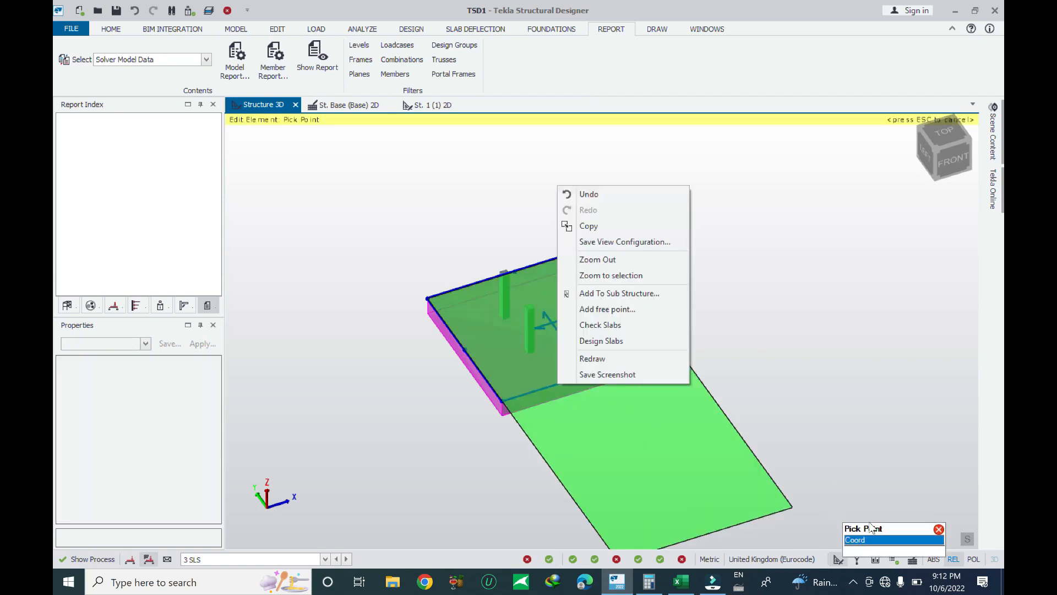
{"action": "key", "text": "Escape"}
{"action": "key", "text": "Escape"}
{"action": "left_click", "coordinate": [750, 344]}
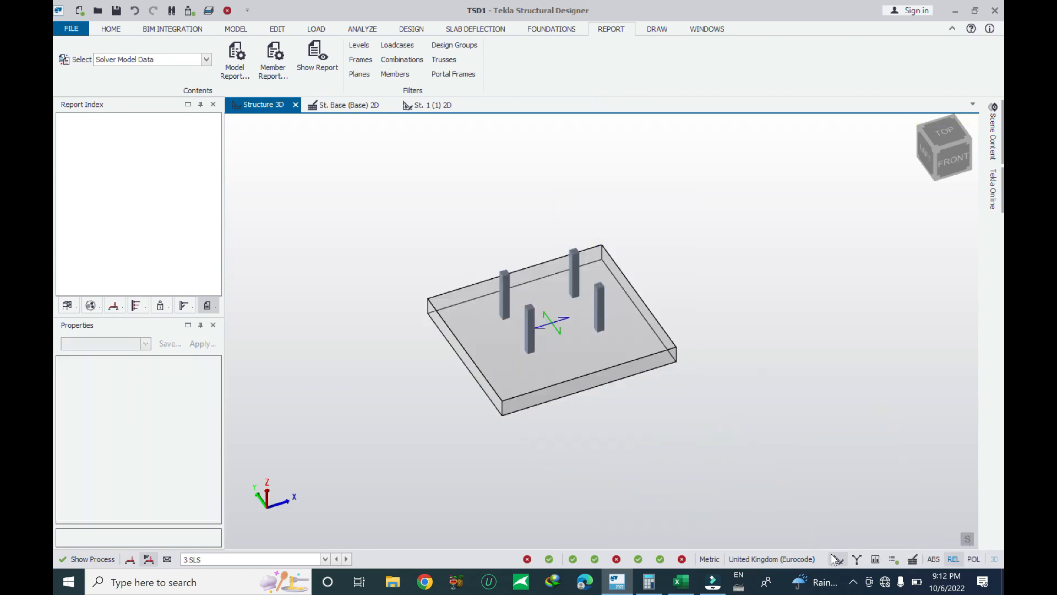
Select the foundation mat panel and look over the check, design and report commands available for it.
{"action": "mouse_move", "coordinate": [508, 356]}
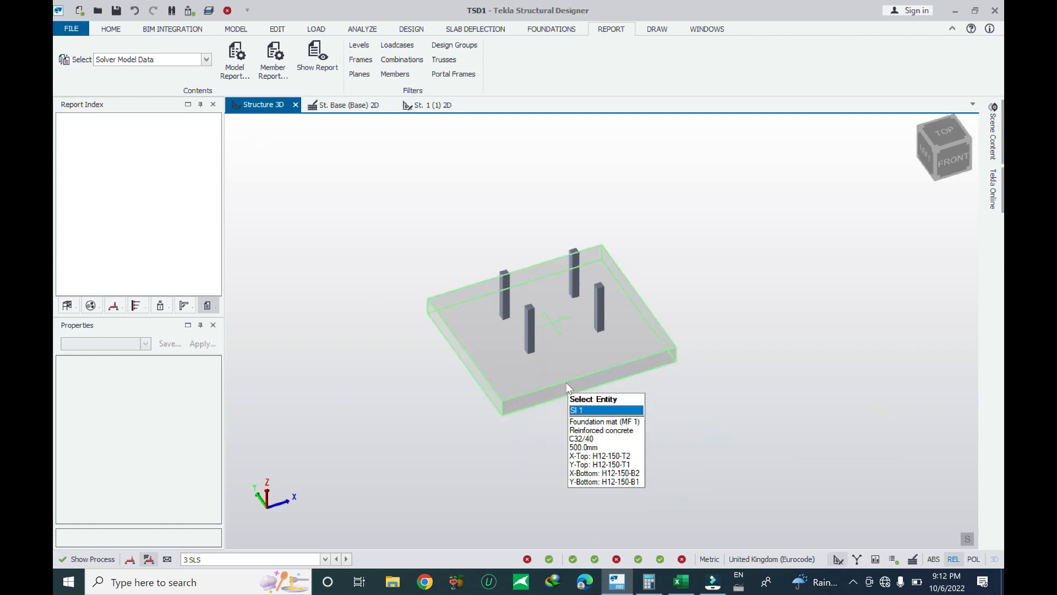
{"action": "left_click", "coordinate": [566, 384]}
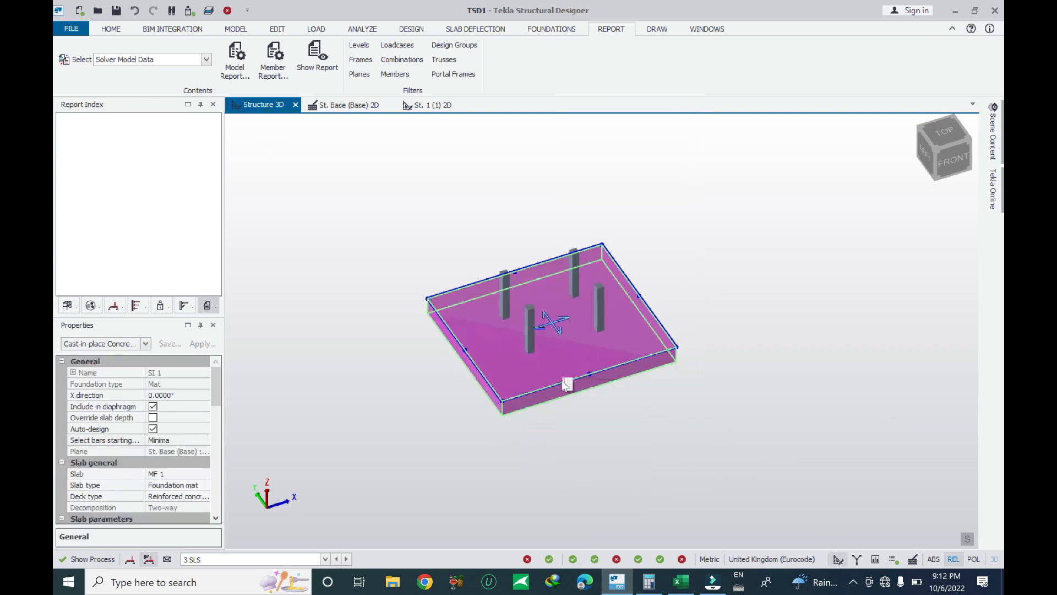
{"action": "right_click", "coordinate": [560, 385]}
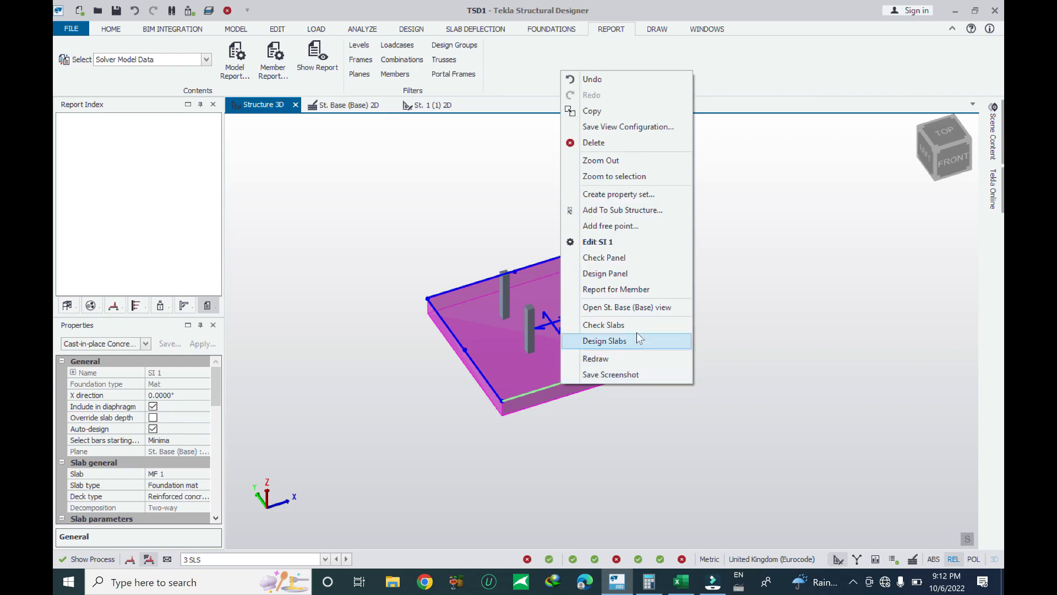
{"action": "left_click", "coordinate": [724, 269]}
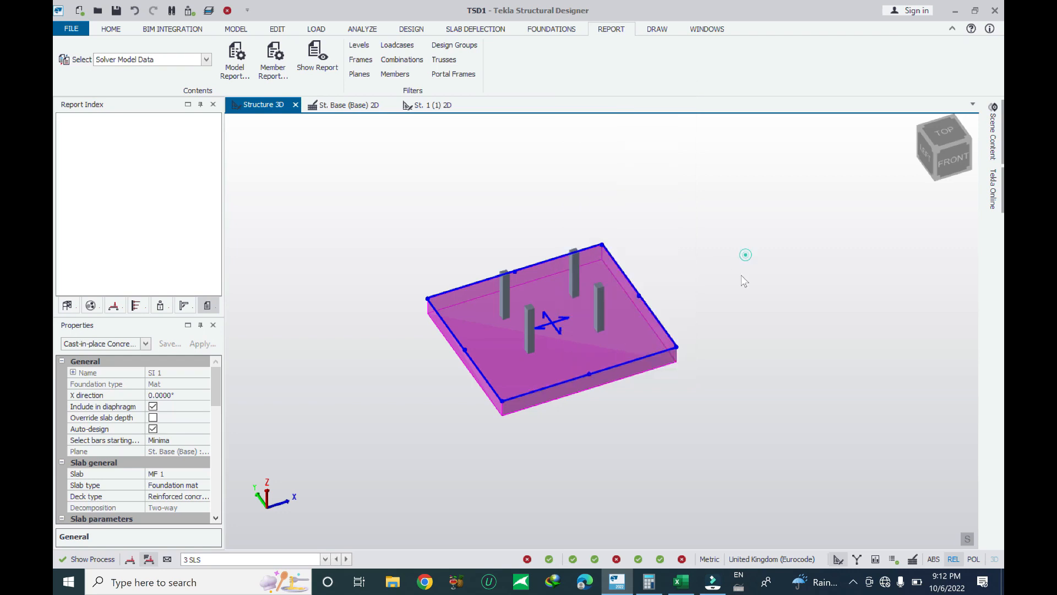
Deselect the mat, look over the foundation and drawing commands, check the drawing variants in Drawing Management, and close it.
{"action": "left_click", "coordinate": [499, 186]}
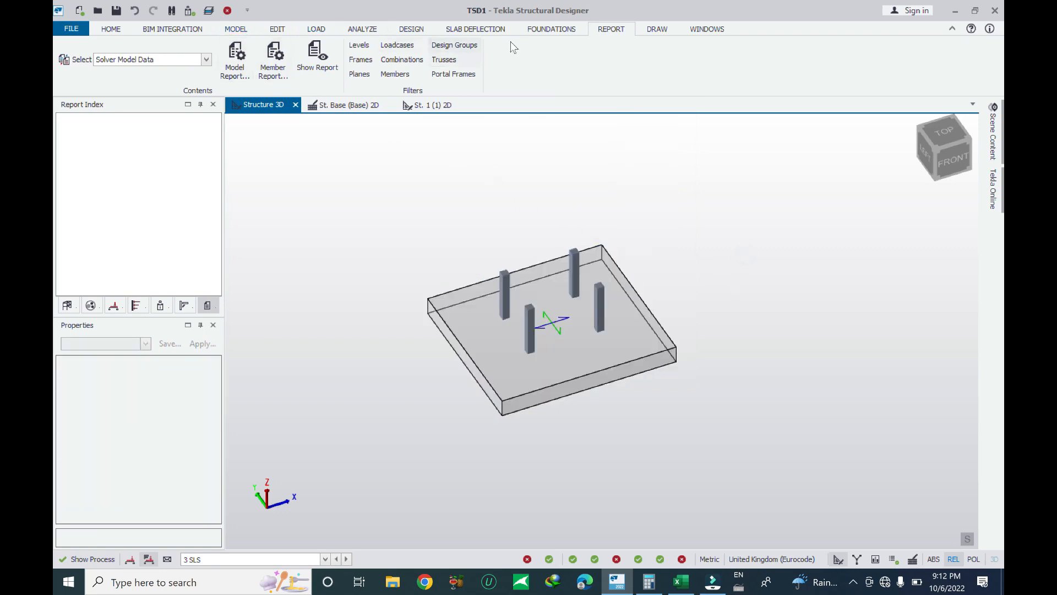
{"action": "left_click", "coordinate": [553, 30]}
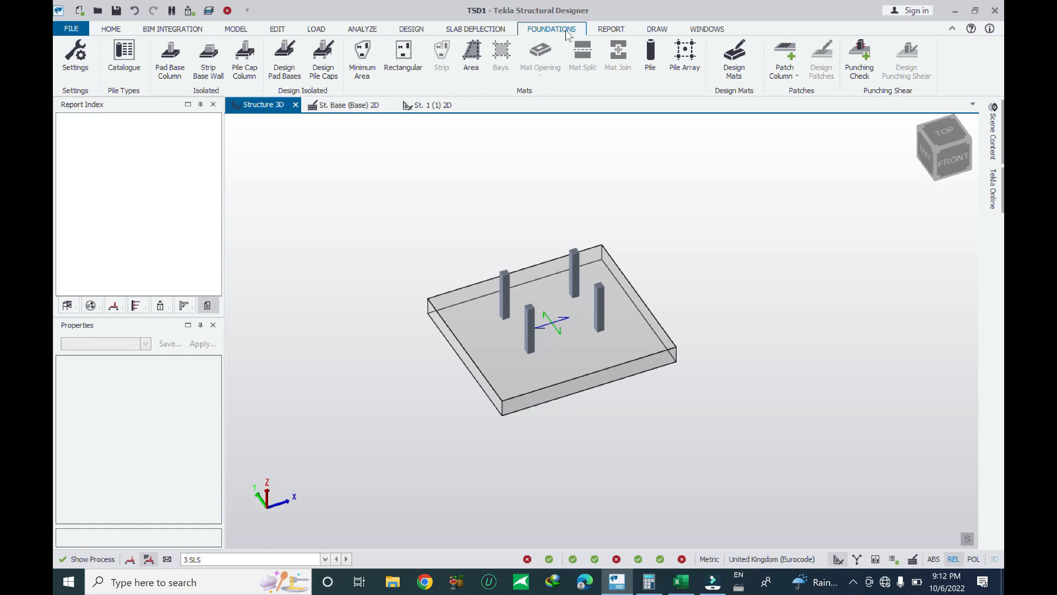
{"action": "left_click", "coordinate": [660, 30]}
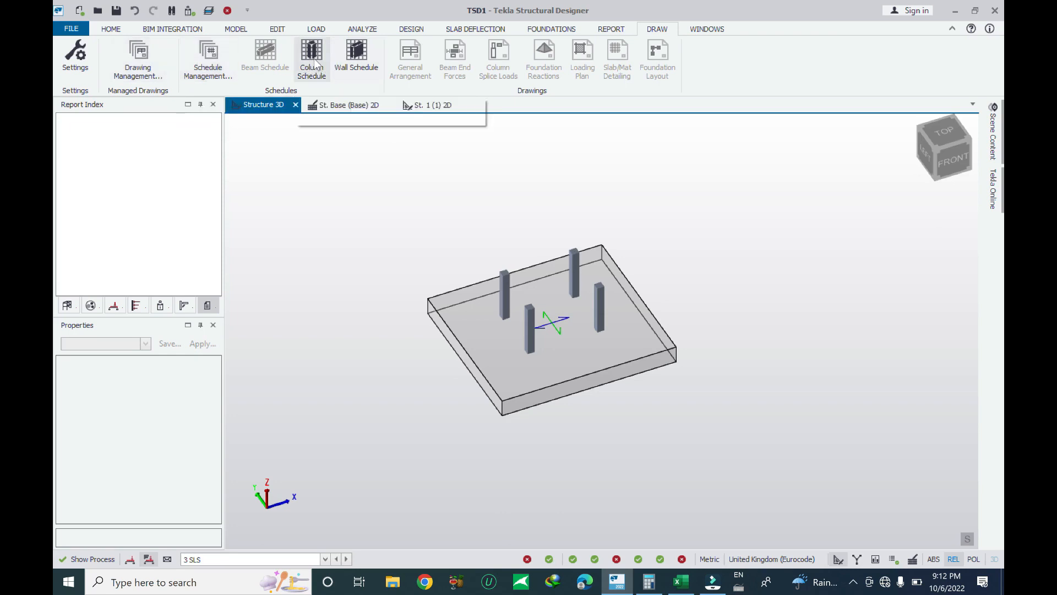
{"action": "left_click", "coordinate": [138, 58]}
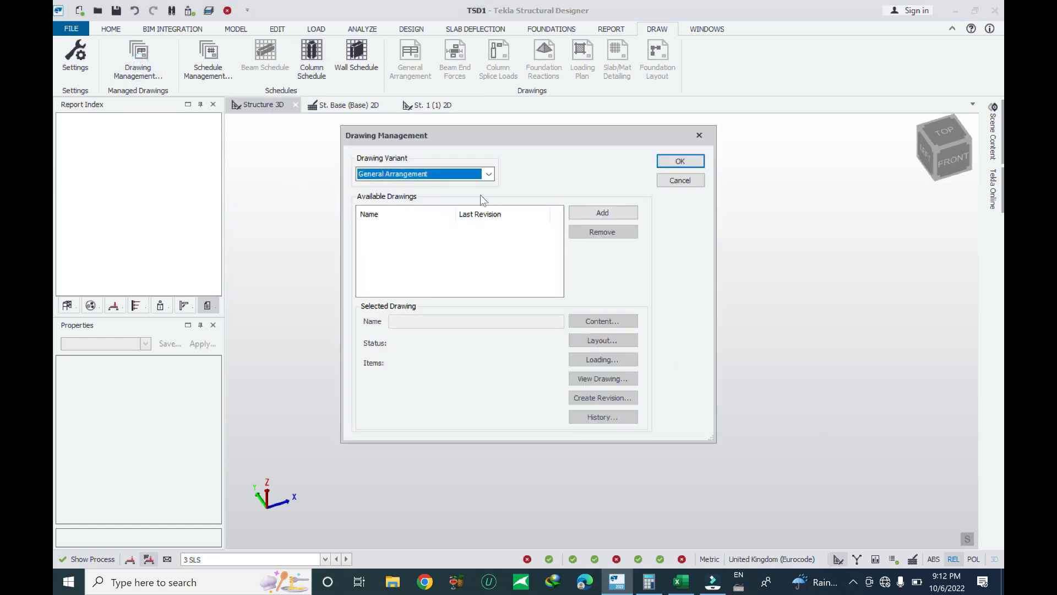
{"action": "left_click", "coordinate": [477, 174]}
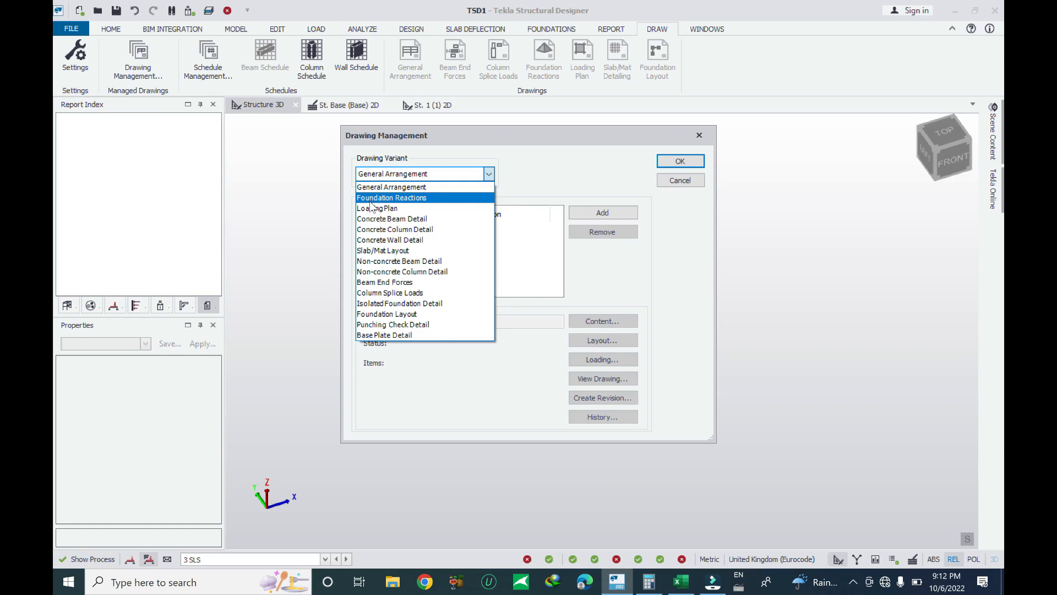
{"action": "left_click", "coordinate": [547, 175]}
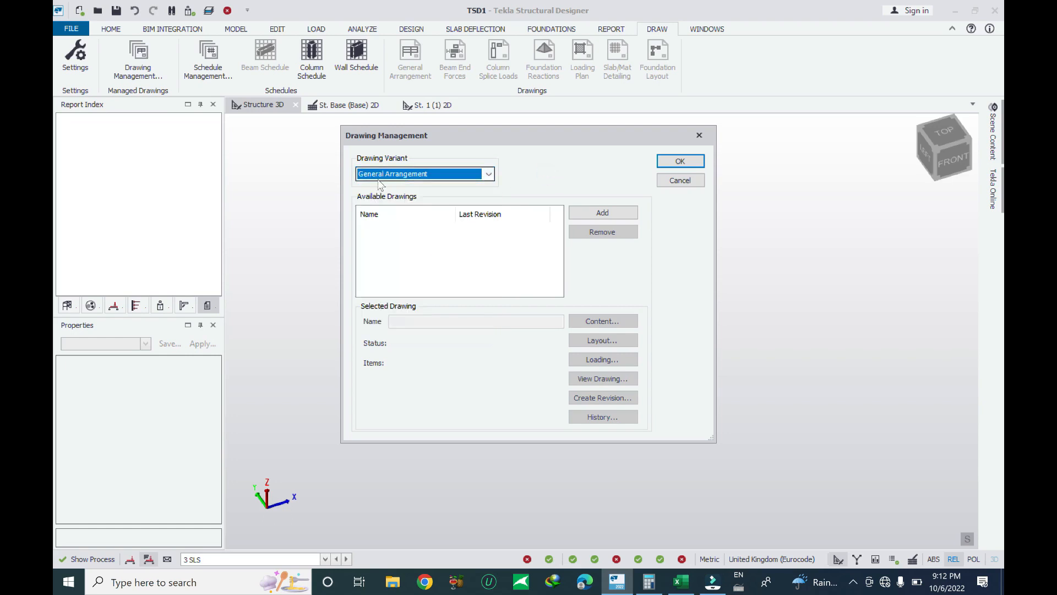
{"action": "left_click", "coordinate": [699, 135]}
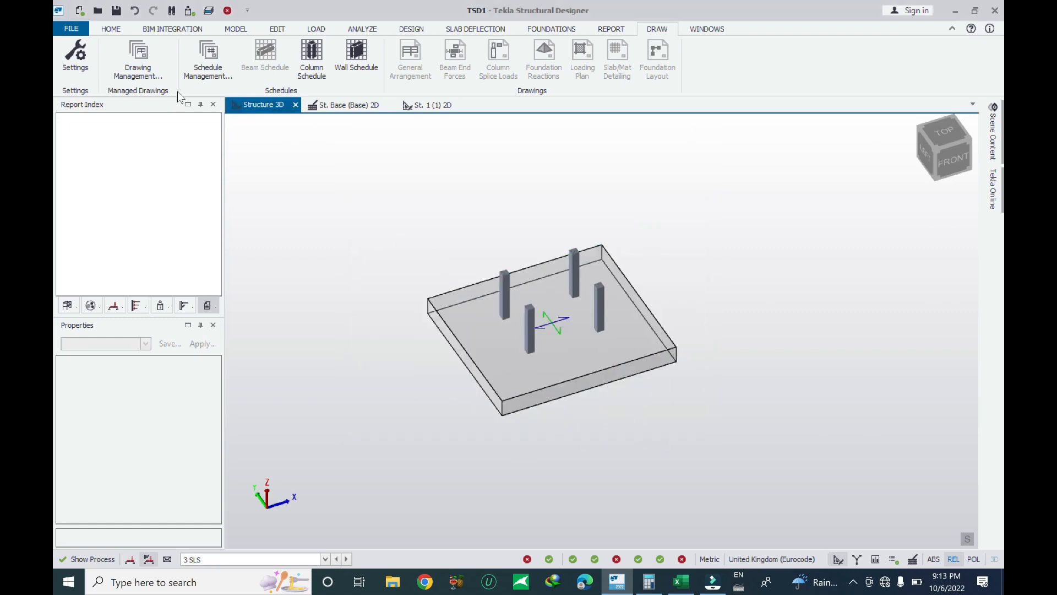
Show the St. Base (Base) 2D plan, cancel the reinforcement review command, and switch the plan to the structural view.
{"action": "left_click", "coordinate": [345, 105]}
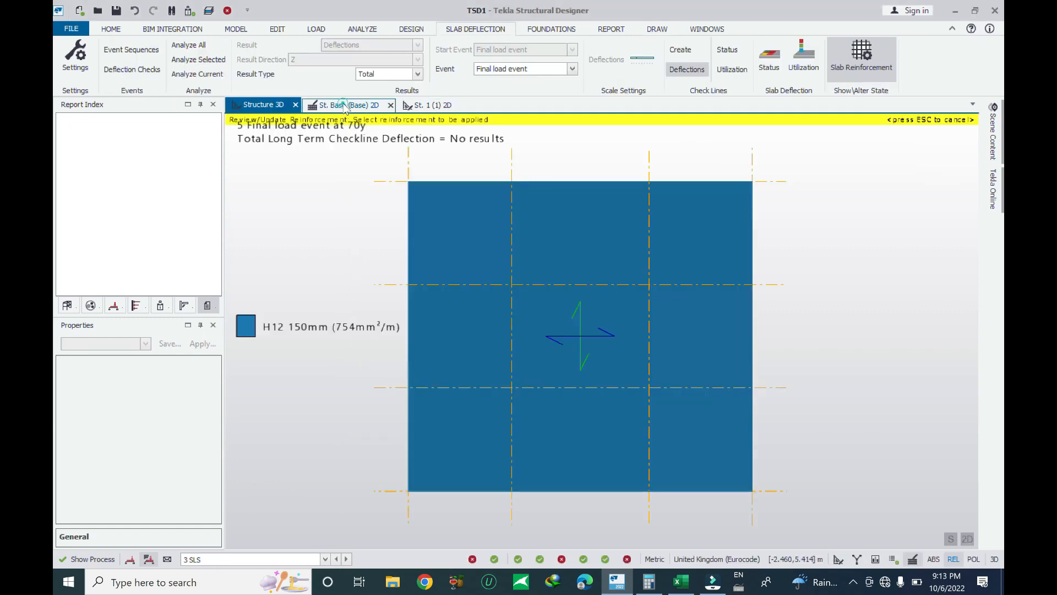
{"action": "scroll", "coordinate": [614, 379], "scroll_direction": "down", "scroll_amount": 1}
{"action": "key", "text": "Escape"}
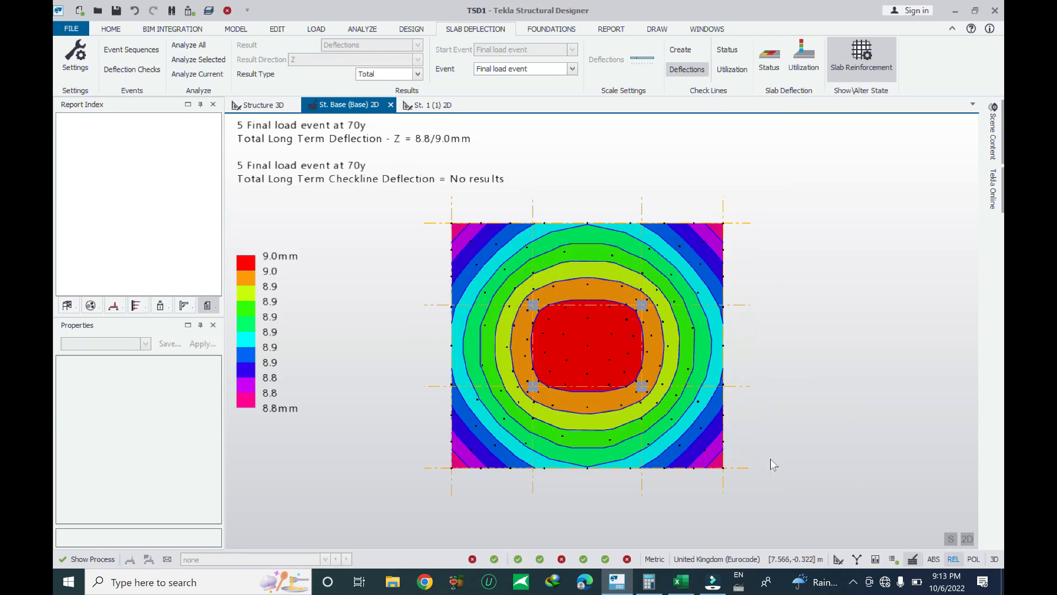
{"action": "left_click", "coordinate": [838, 559]}
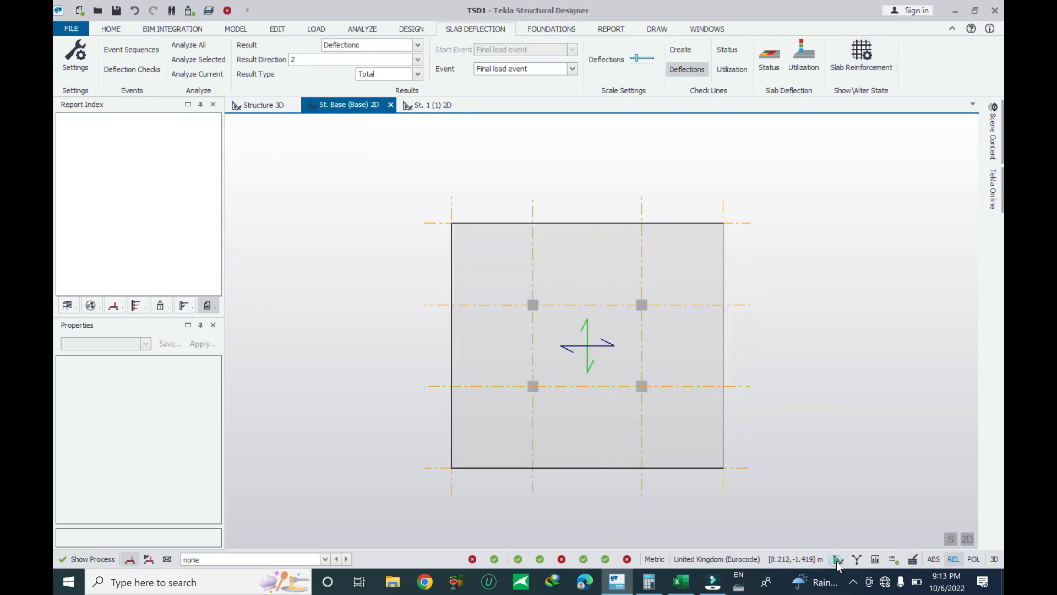
{"action": "scroll", "coordinate": [528, 374], "scroll_direction": "down", "scroll_amount": 4}
{"action": "scroll", "coordinate": [569, 385], "scroll_direction": "up", "scroll_amount": 2}
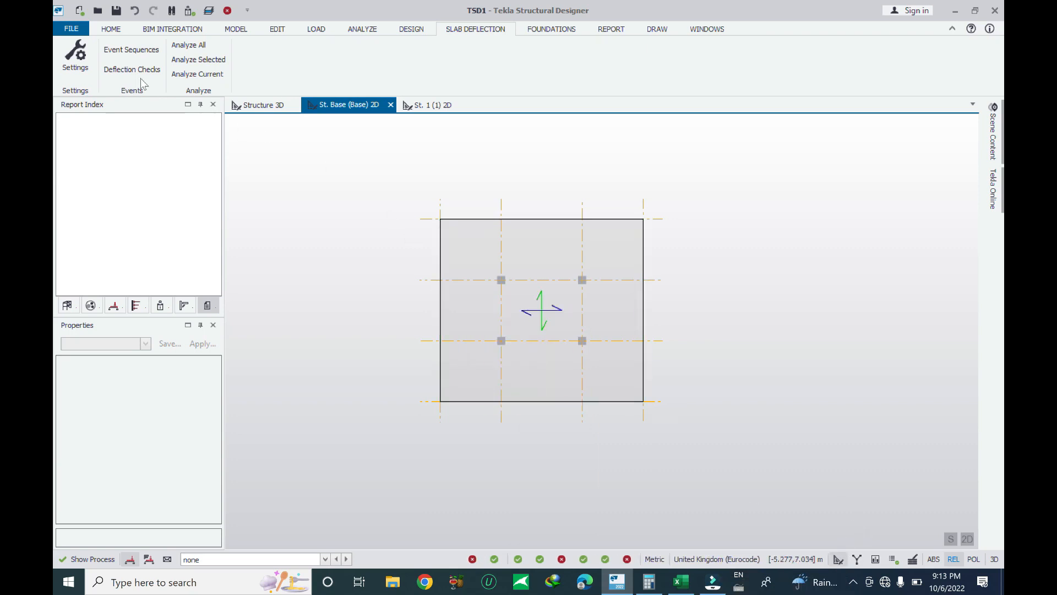
Add a Slab/Mat Layout drawing in Drawing Management and accept it with its default name.
{"action": "left_click", "coordinate": [656, 29]}
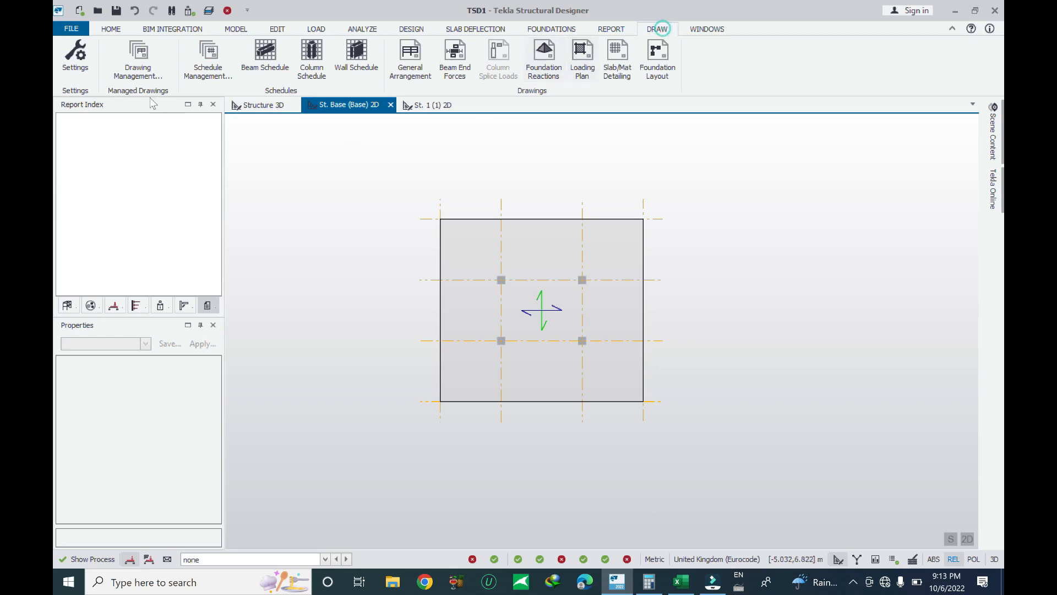
{"action": "left_click", "coordinate": [140, 57]}
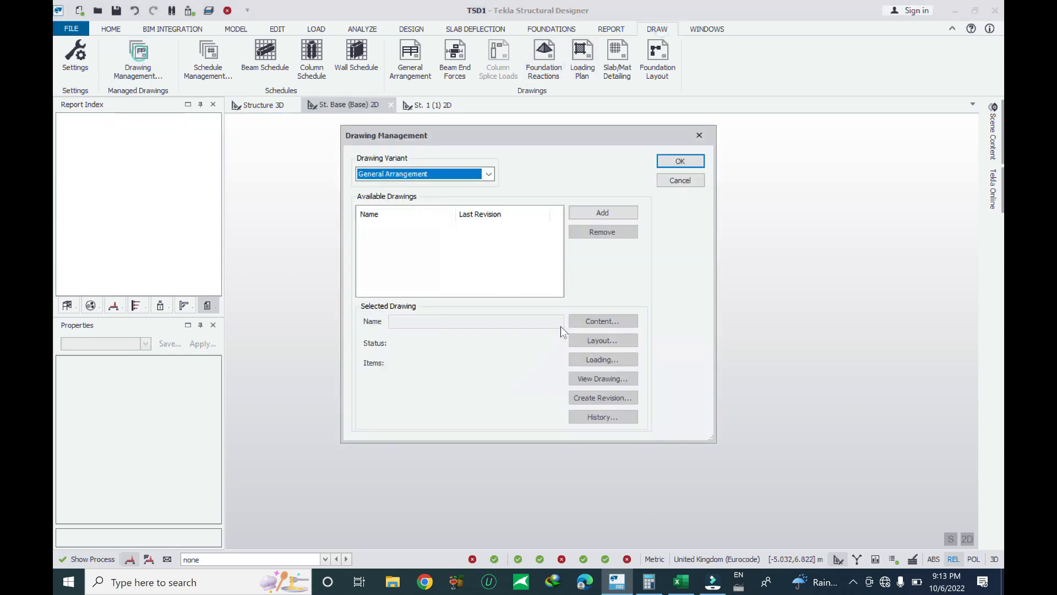
{"action": "left_click", "coordinate": [449, 180]}
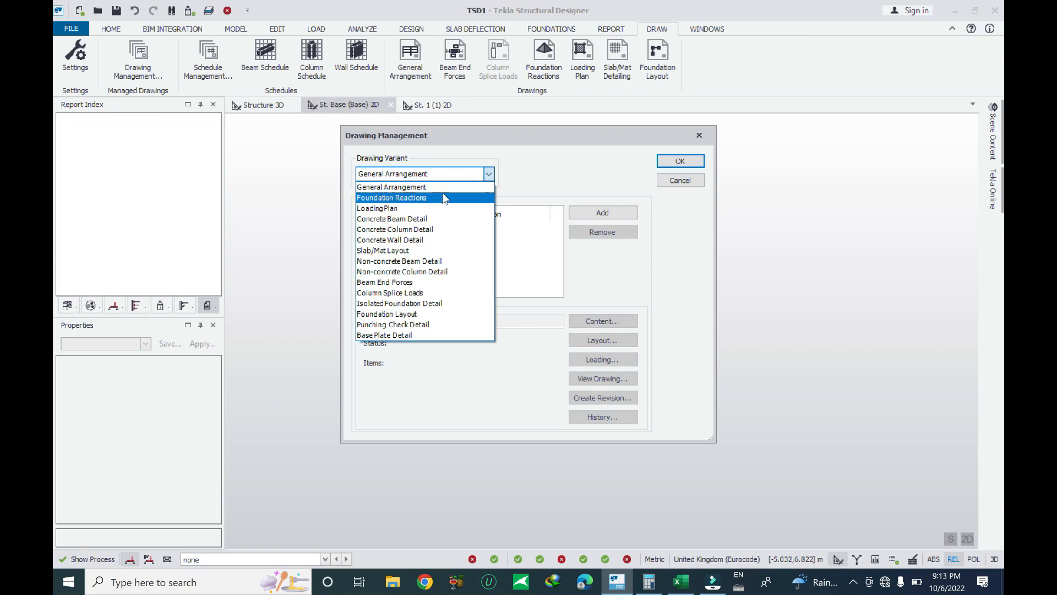
{"action": "left_click", "coordinate": [421, 252]}
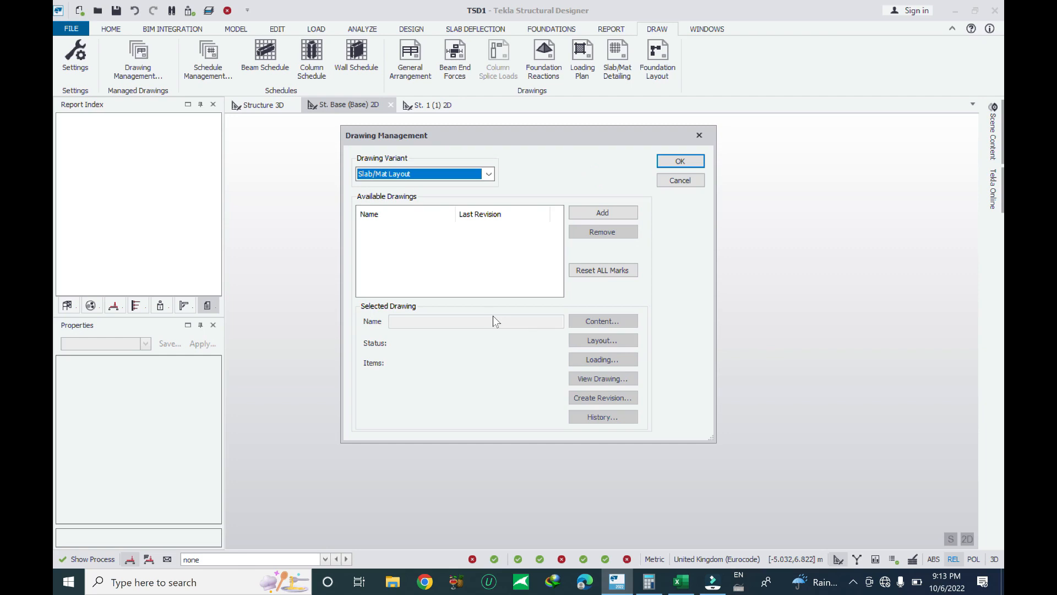
{"action": "left_click", "coordinate": [602, 213]}
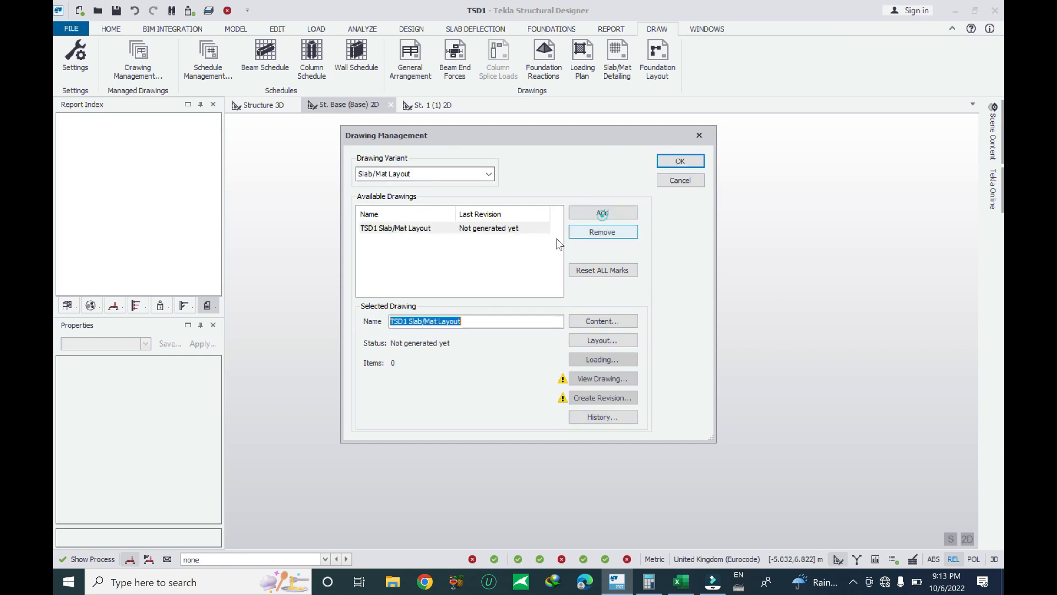
{"action": "left_click", "coordinate": [484, 319]}
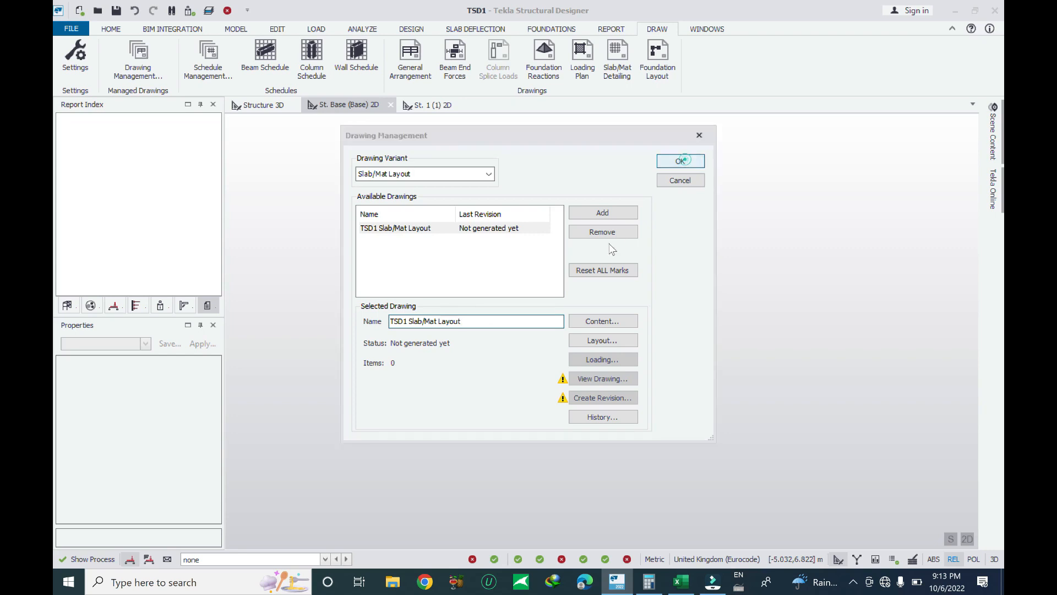
{"action": "left_click", "coordinate": [681, 161]}
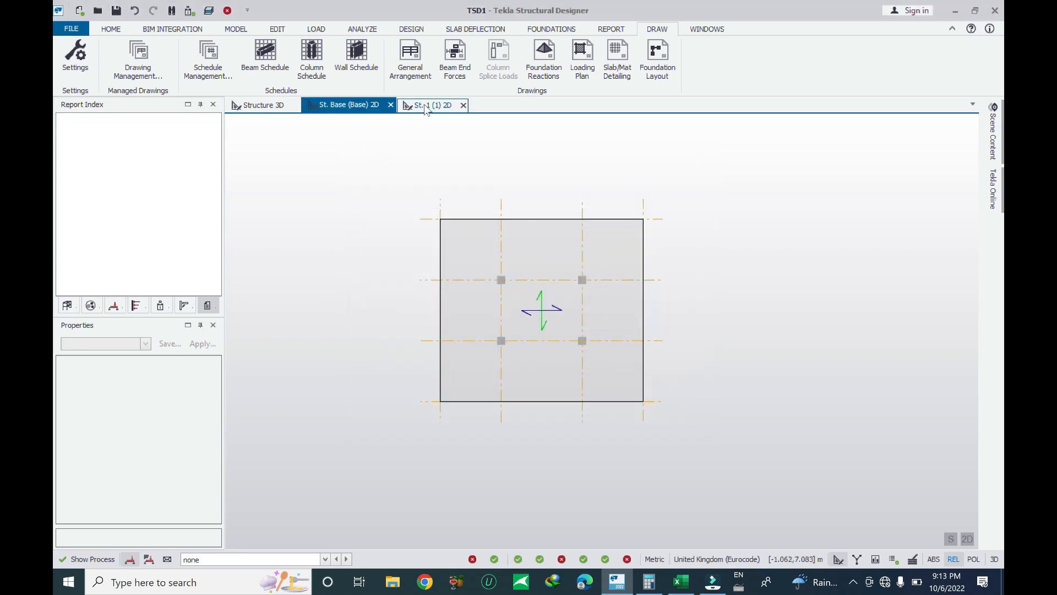
Export the base plan's general arrangement drawing to DXF with the Plans, Sections & Elevations layer style at scale 1:25.
{"action": "left_click", "coordinate": [410, 55]}
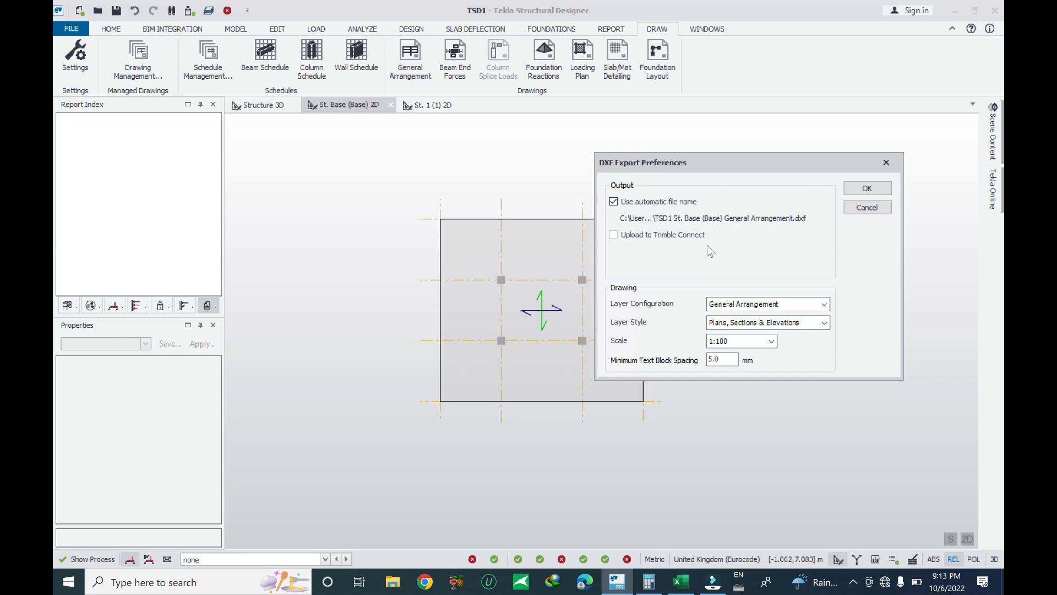
{"action": "left_click", "coordinate": [740, 303]}
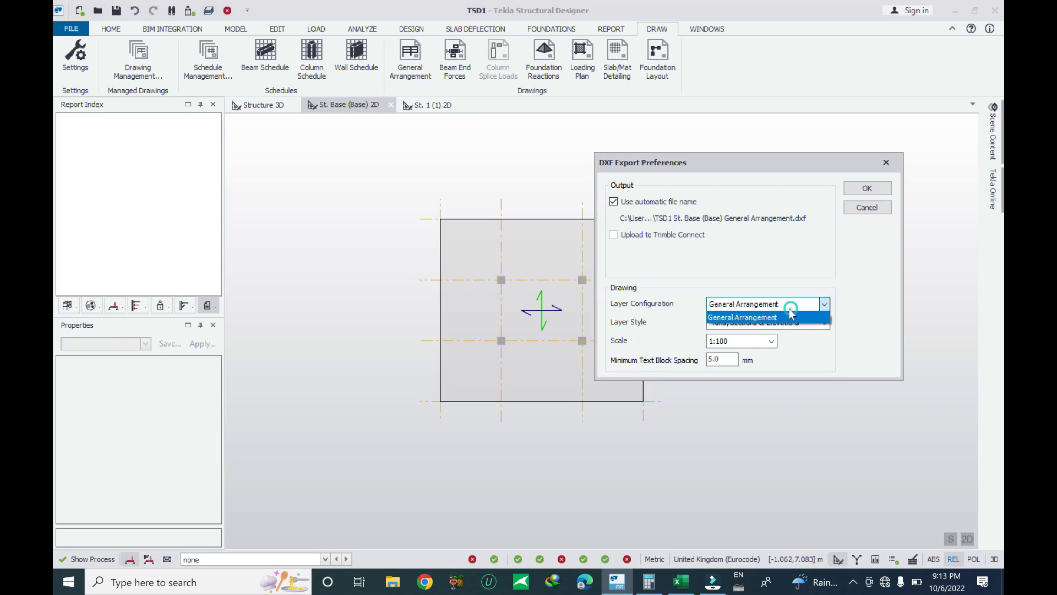
{"action": "left_click", "coordinate": [738, 318]}
{"action": "left_click", "coordinate": [746, 324]}
{"action": "left_click", "coordinate": [759, 335]}
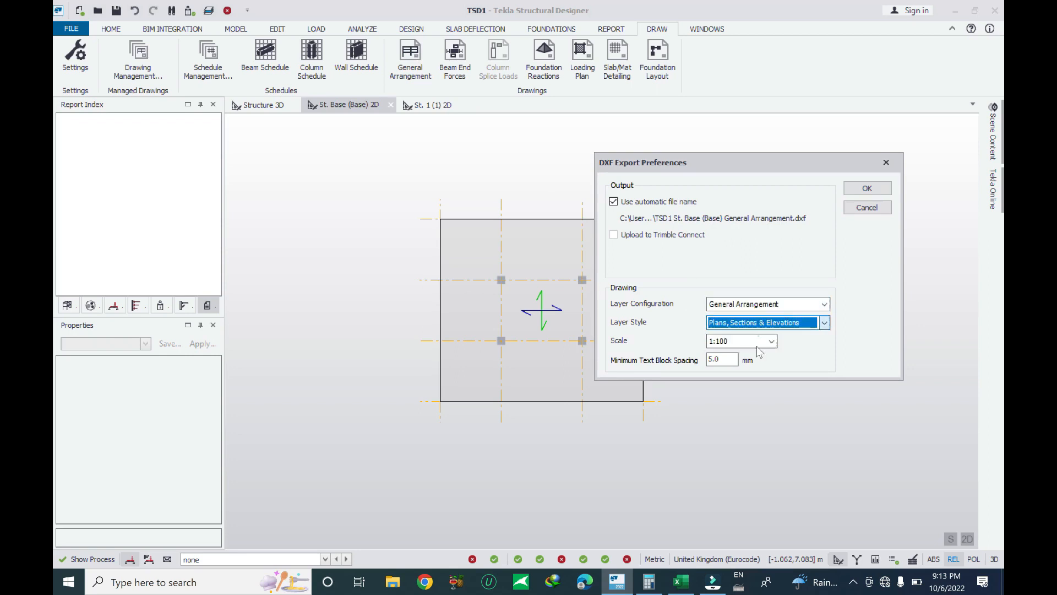
{"action": "left_click", "coordinate": [771, 341]}
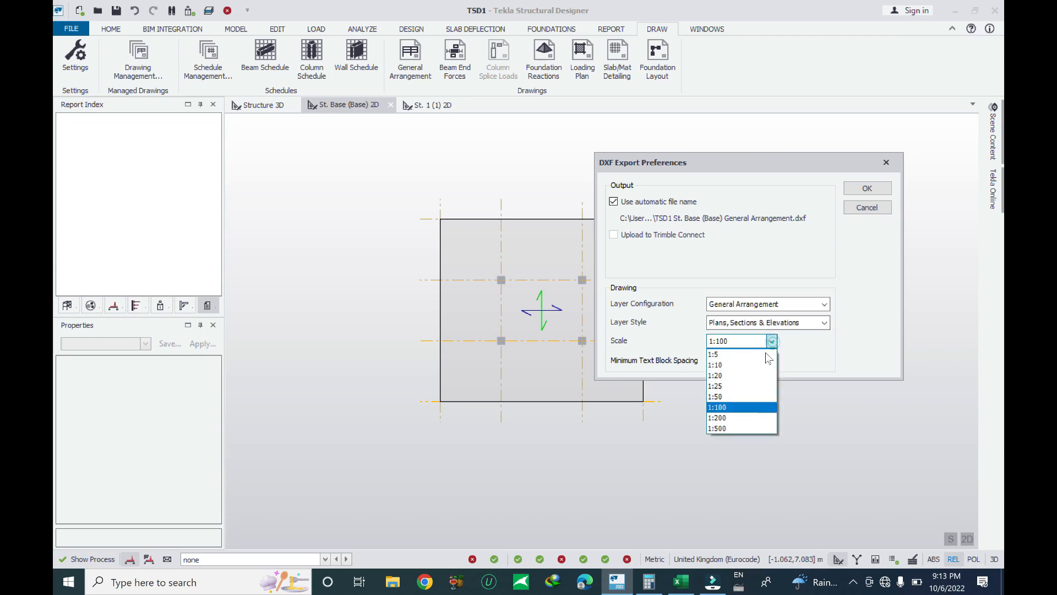
{"action": "left_click", "coordinate": [738, 386]}
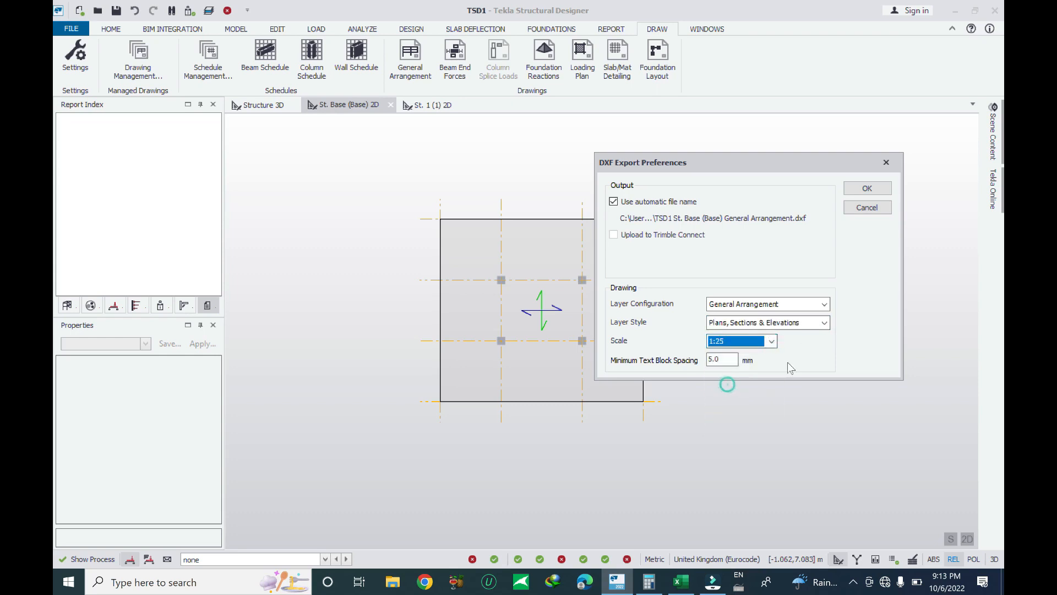
{"action": "left_click", "coordinate": [866, 189]}
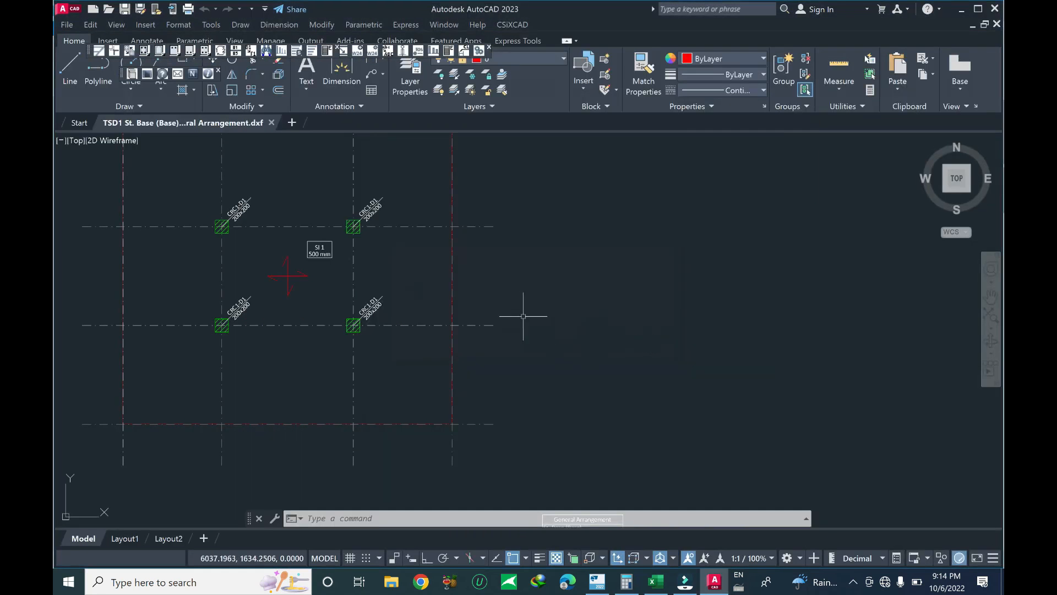
Examine the exported general arrangement drawing in AutoCAD, including the mat outline, column marks and title block.
{"action": "middle_click_drag", "start_coordinate": [462, 305], "coordinate": [650, 361]}
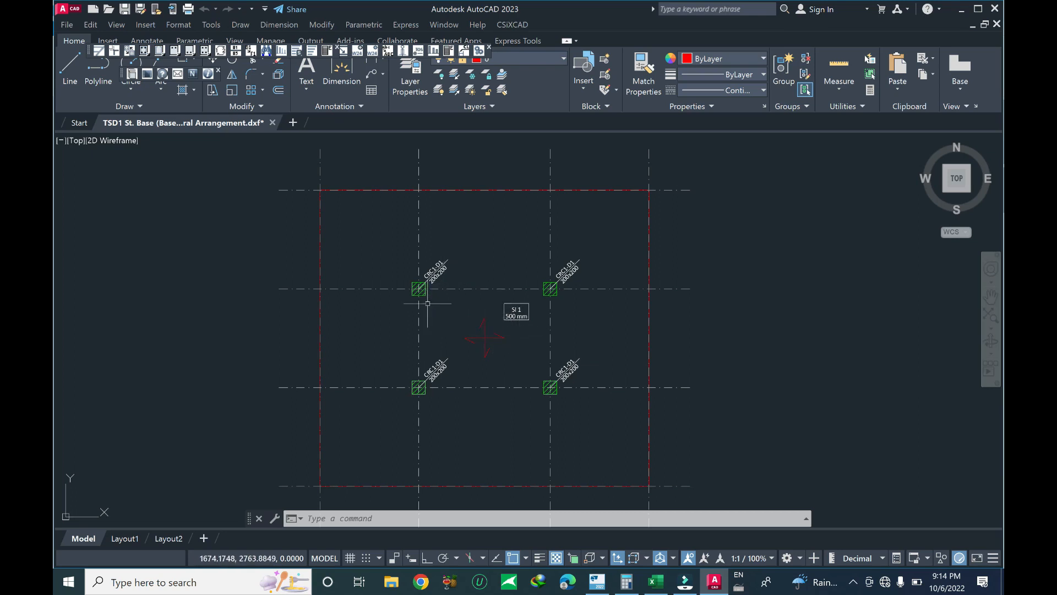
{"action": "scroll", "coordinate": [450, 315], "scroll_direction": "down", "scroll_amount": 2}
{"action": "scroll", "coordinate": [666, 506], "scroll_direction": "up", "scroll_amount": 4}
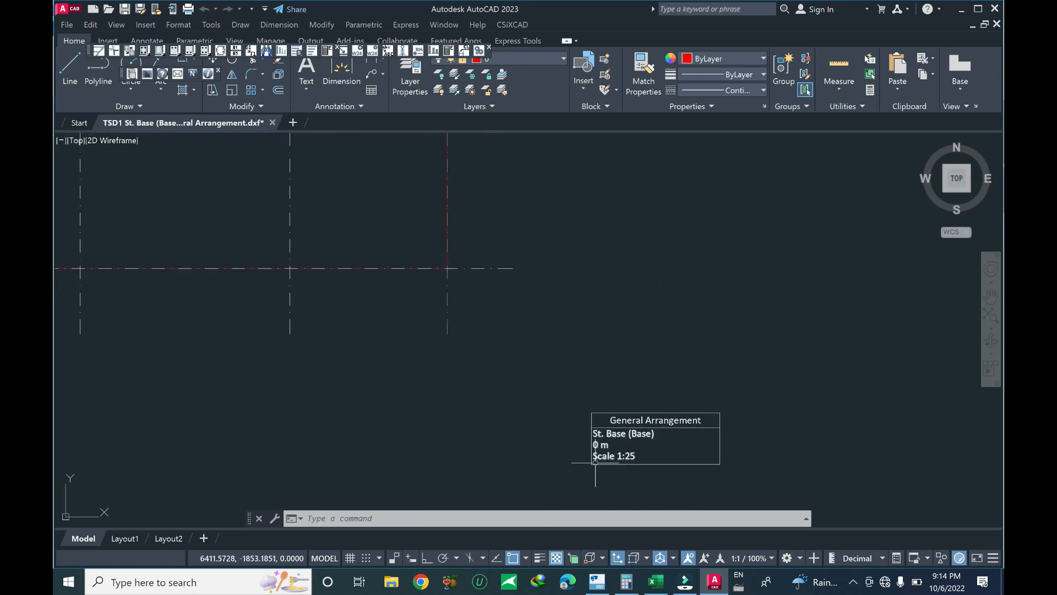
{"action": "scroll", "coordinate": [594, 468], "scroll_direction": "up", "scroll_amount": 2}
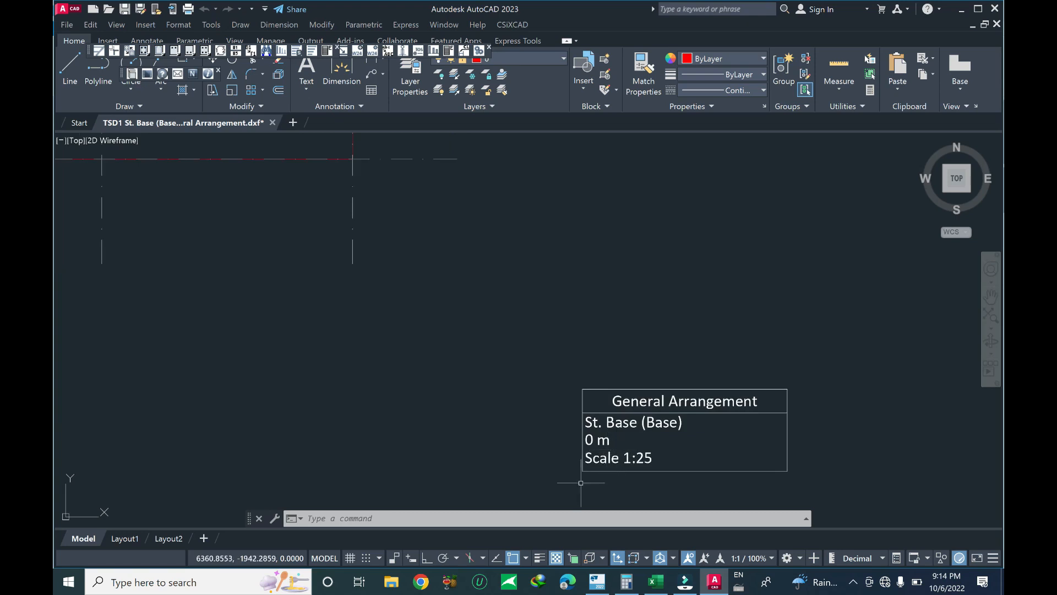
{"action": "scroll", "coordinate": [660, 476], "scroll_direction": "down", "scroll_amount": 3}
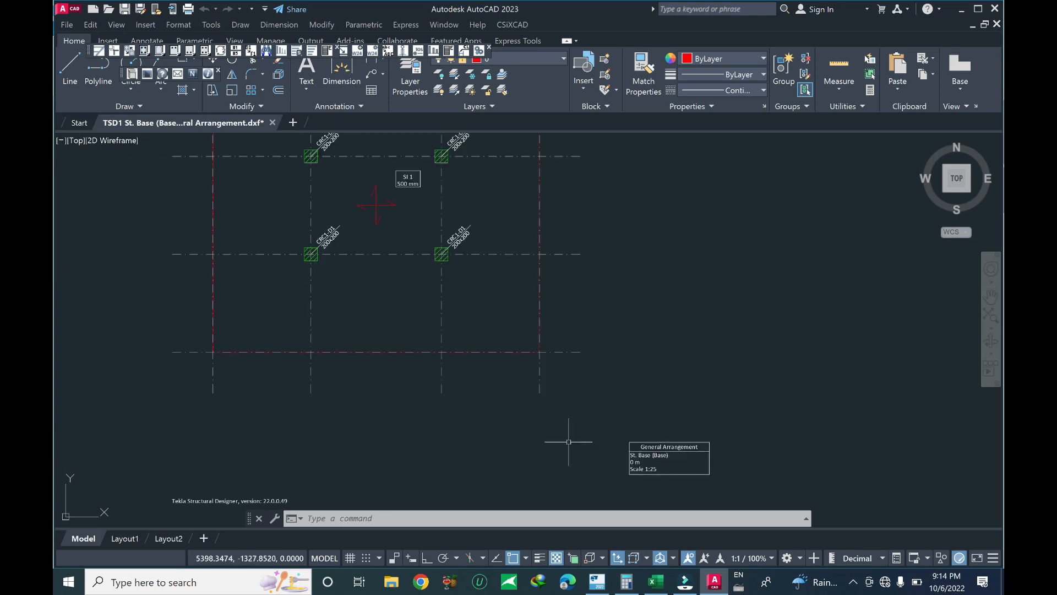
{"action": "scroll", "coordinate": [591, 432], "scroll_direction": "down", "scroll_amount": 2}
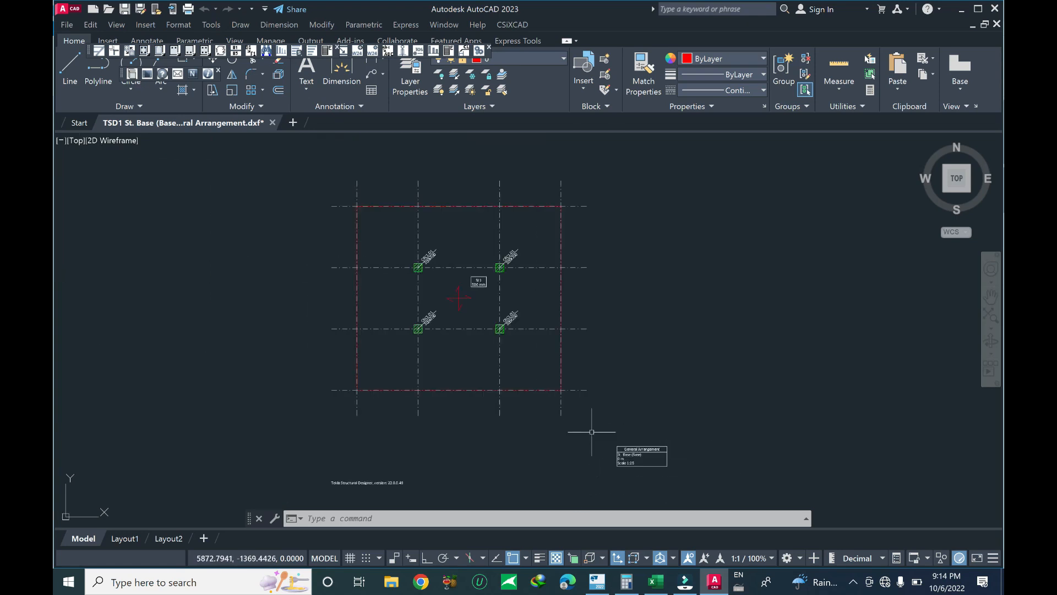
Return to Tekla Structural Designer and export the base plan's slab/mat detailing drawing to DXF with the default export preferences.
{"action": "left_click", "coordinate": [961, 9]}
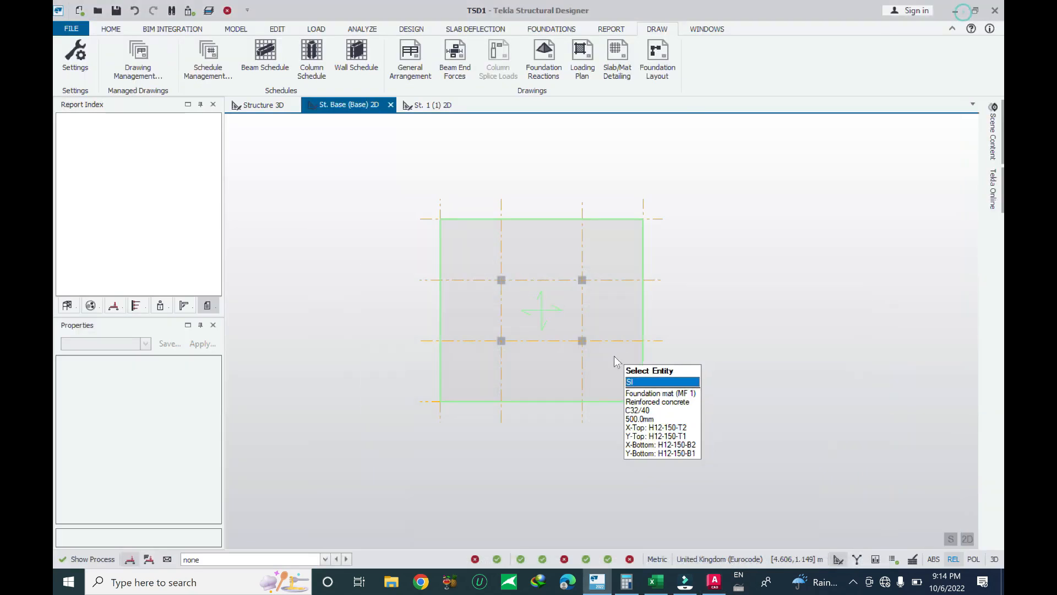
{"action": "left_click", "coordinate": [622, 49]}
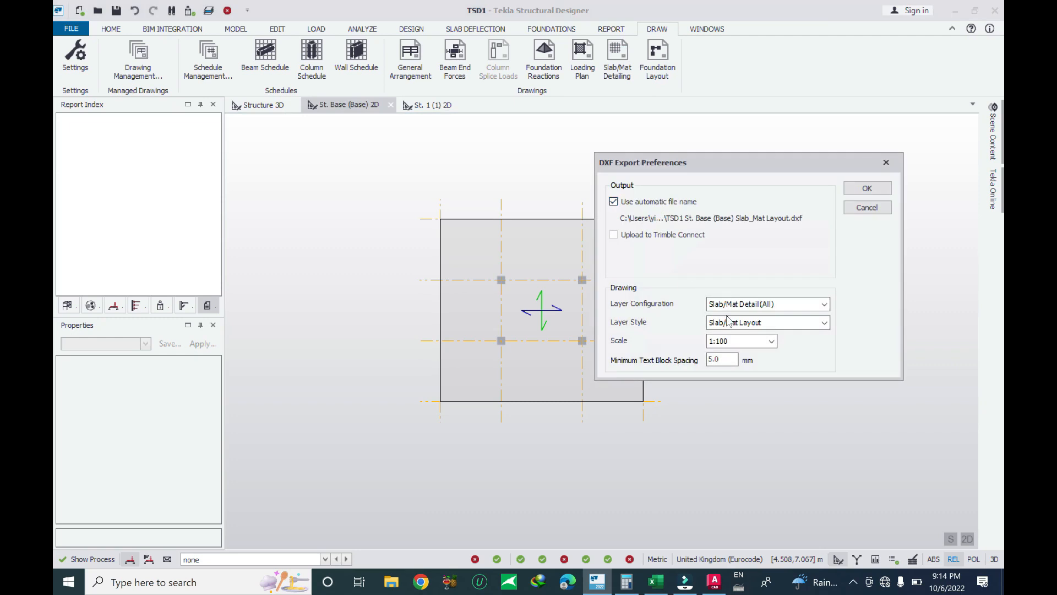
{"action": "left_click", "coordinate": [866, 187]}
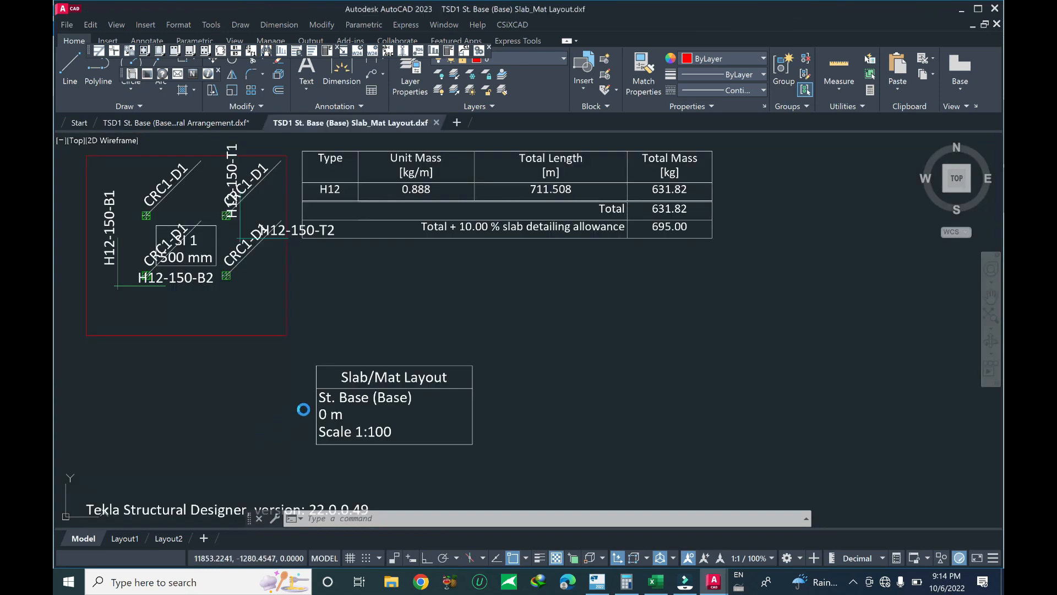
Examine the exported slab/mat layout in AutoCAD, including its steel quantity table, title block and reinforcement labels.
{"action": "middle_click_drag", "start_coordinate": [362, 308], "coordinate": [486, 348]}
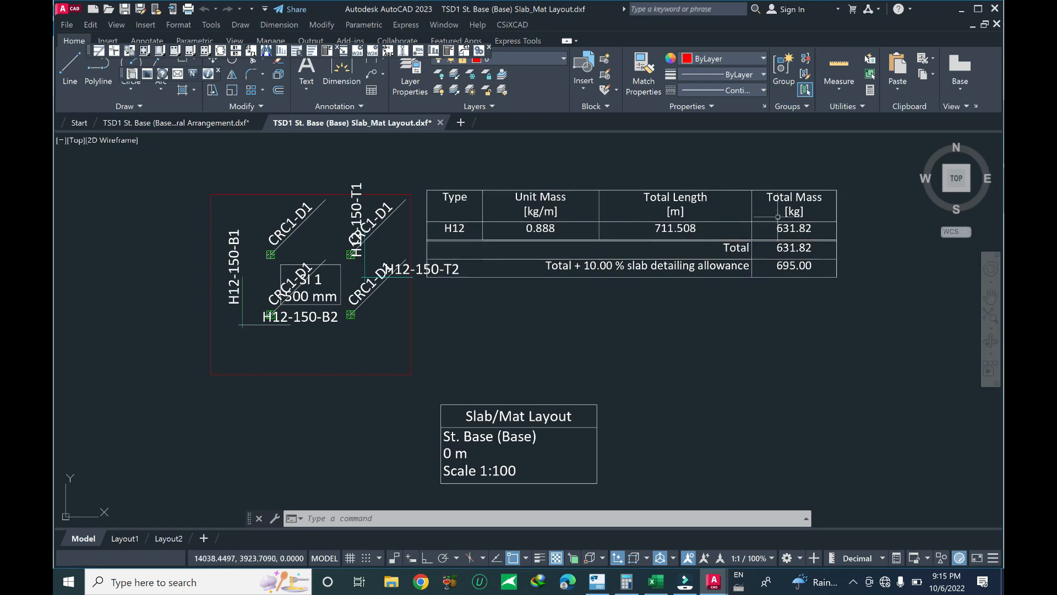
{"action": "middle_click_drag", "start_coordinate": [498, 474], "coordinate": [546, 339]}
{"action": "scroll", "coordinate": [529, 380], "scroll_direction": "down", "scroll_amount": 1}
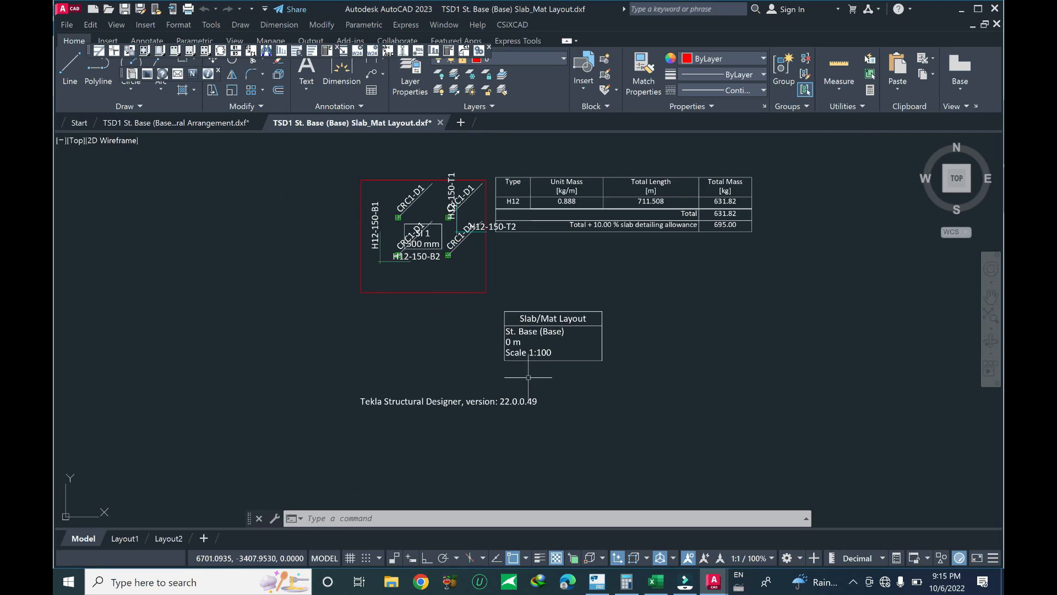
{"action": "scroll", "coordinate": [528, 352], "scroll_direction": "up", "scroll_amount": 2}
{"action": "scroll", "coordinate": [542, 358], "scroll_direction": "down", "scroll_amount": 3}
{"action": "scroll", "coordinate": [545, 333], "scroll_direction": "up", "scroll_amount": 2}
{"action": "scroll", "coordinate": [470, 267], "scroll_direction": "up", "scroll_amount": 4}
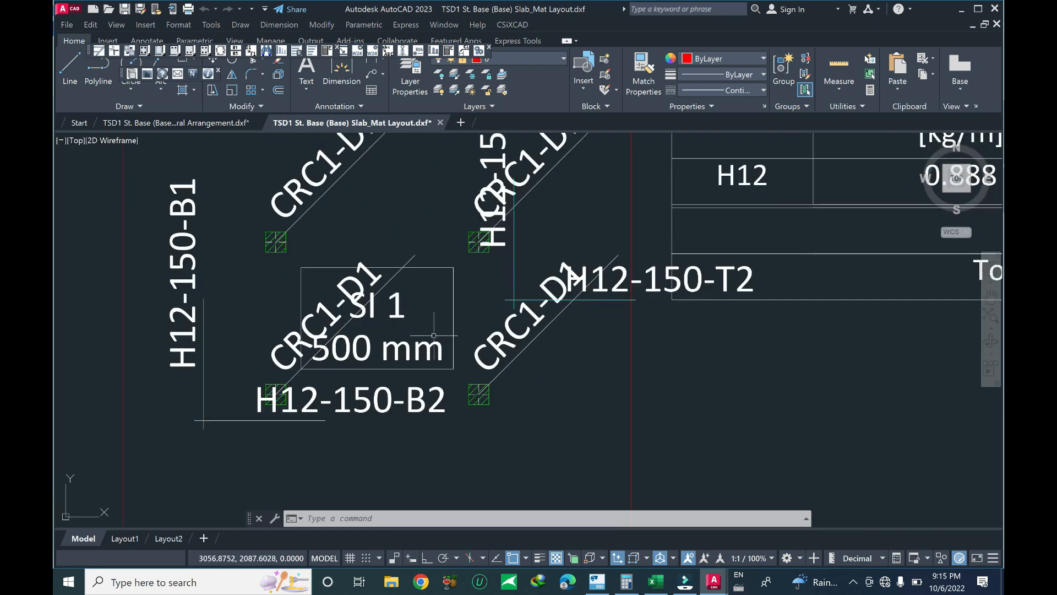
Examine the mat's bottom reinforcement labels and the whole slab/mat layout, and return to the base plan in Tekla Structural Designer.
{"action": "middle_click_drag", "start_coordinate": [289, 401], "coordinate": [311, 368]}
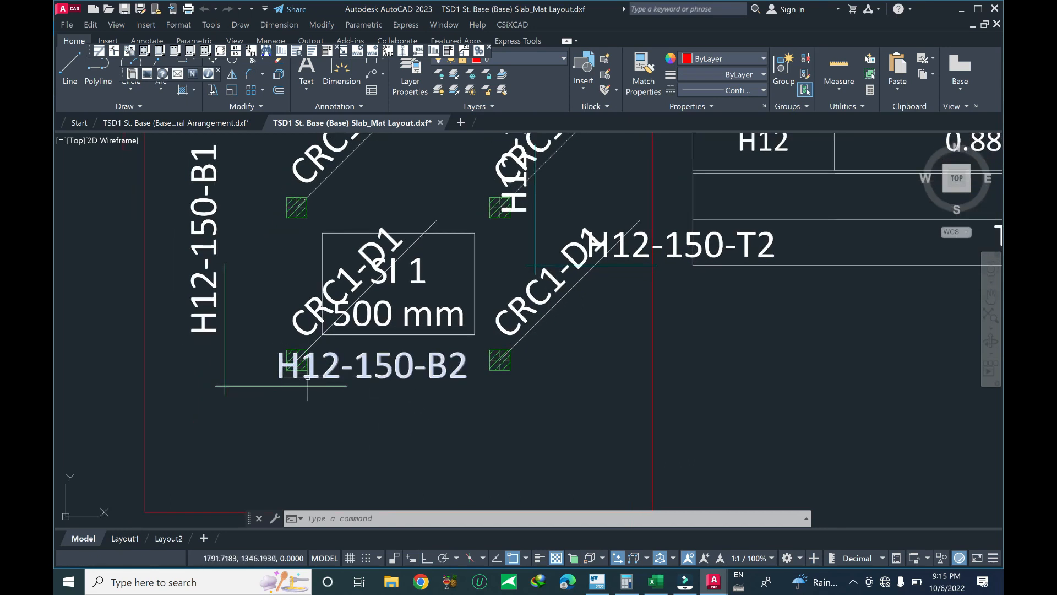
{"action": "scroll", "coordinate": [357, 389], "scroll_direction": "down", "scroll_amount": 2}
{"action": "middle_click_drag", "start_coordinate": [341, 410], "coordinate": [397, 389]}
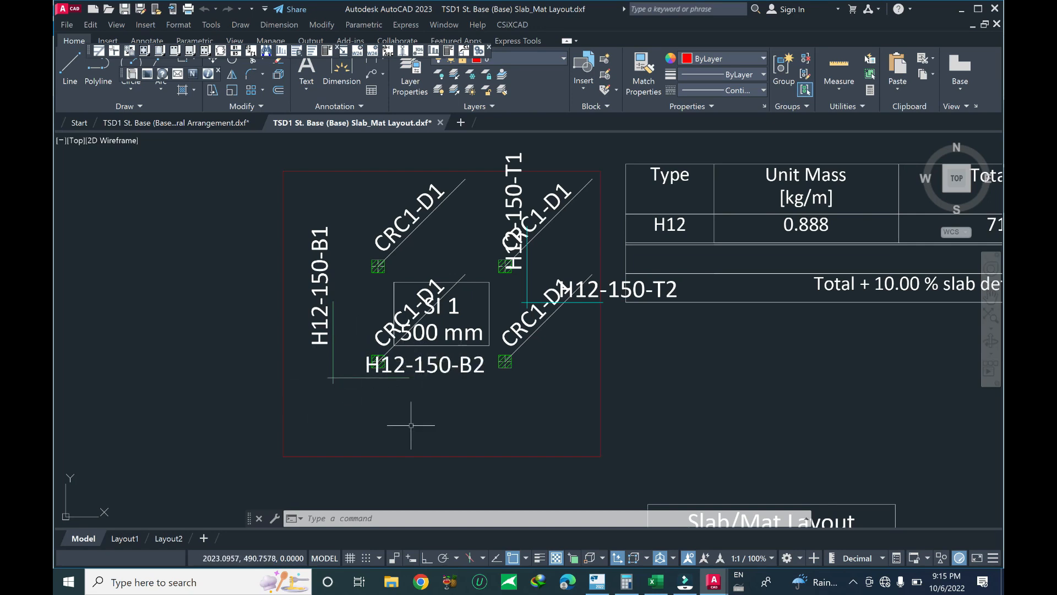
{"action": "scroll", "coordinate": [342, 389], "scroll_direction": "down", "scroll_amount": 6}
{"action": "scroll", "coordinate": [466, 229], "scroll_direction": "down", "scroll_amount": 3}
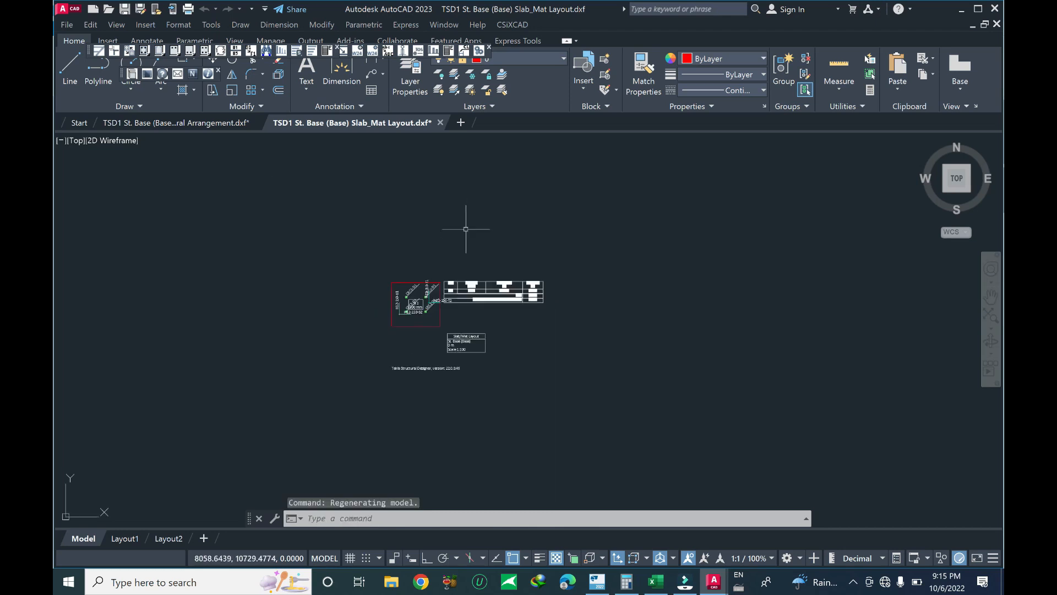
{"action": "scroll", "coordinate": [444, 307], "scroll_direction": "up", "scroll_amount": 4}
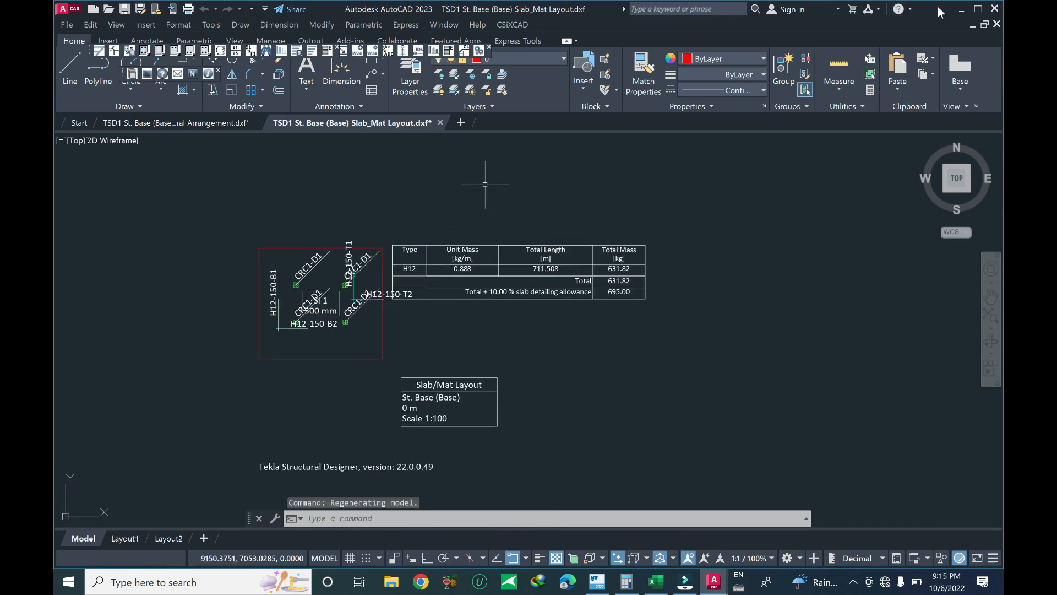
{"action": "left_click", "coordinate": [963, 9]}
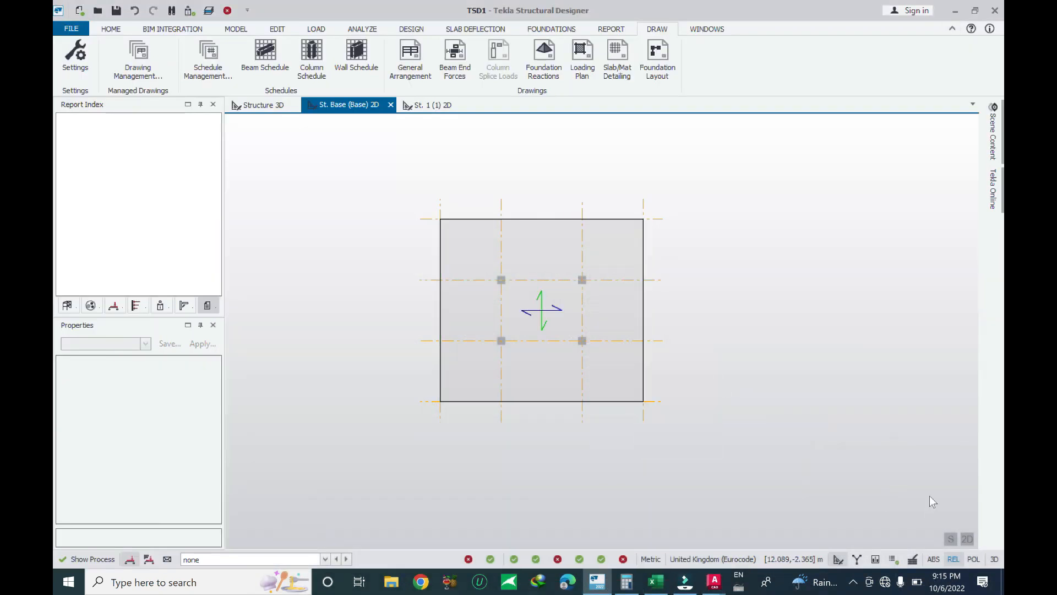
{"action": "left_click", "coordinate": [853, 584]}
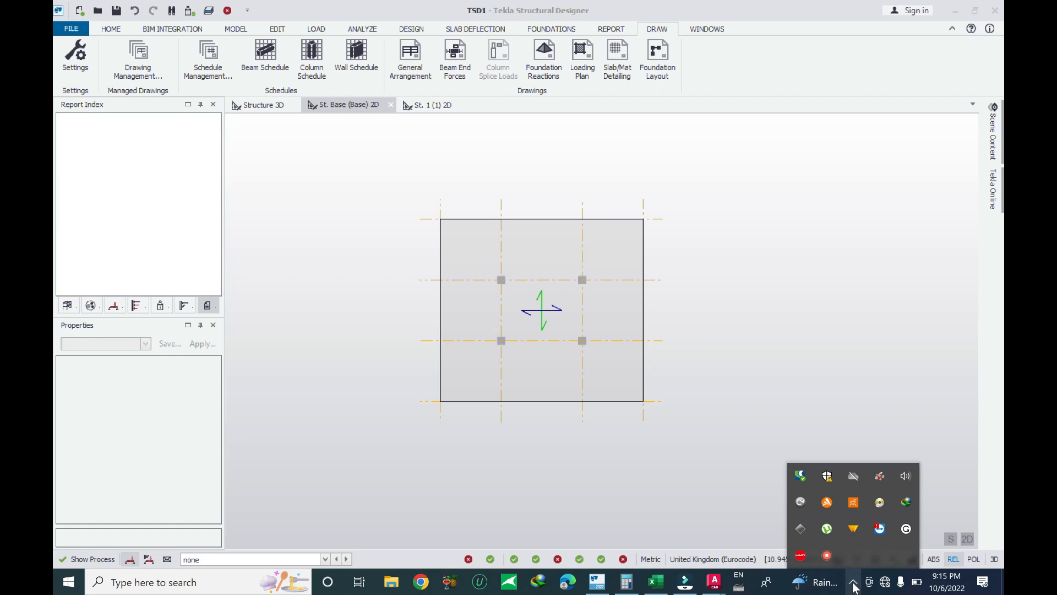
{"action": "right_click", "coordinate": [825, 553]}
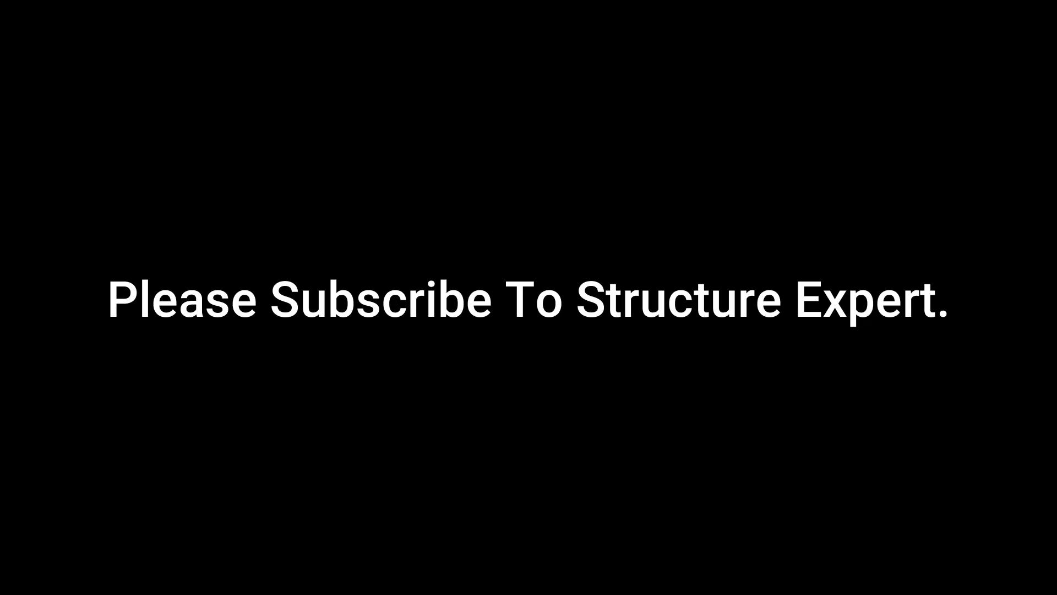